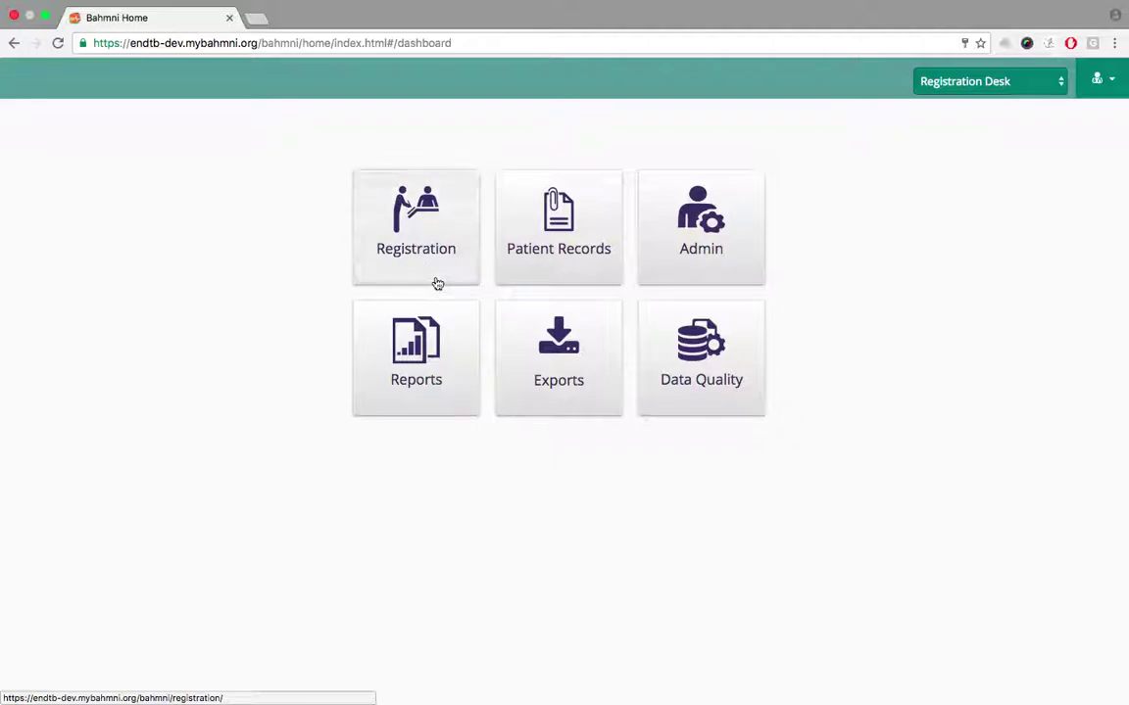
- Start a new patient record in Registration and enter the patient's given name and surname
left_click(438, 280)
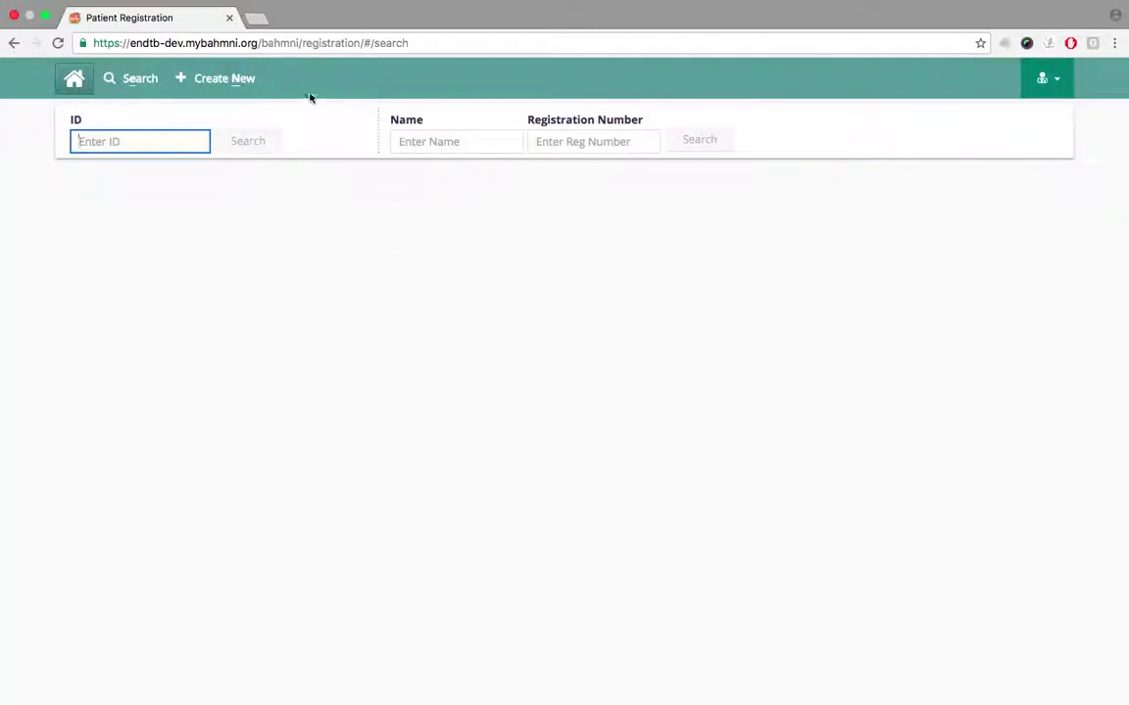
left_click(244, 86)
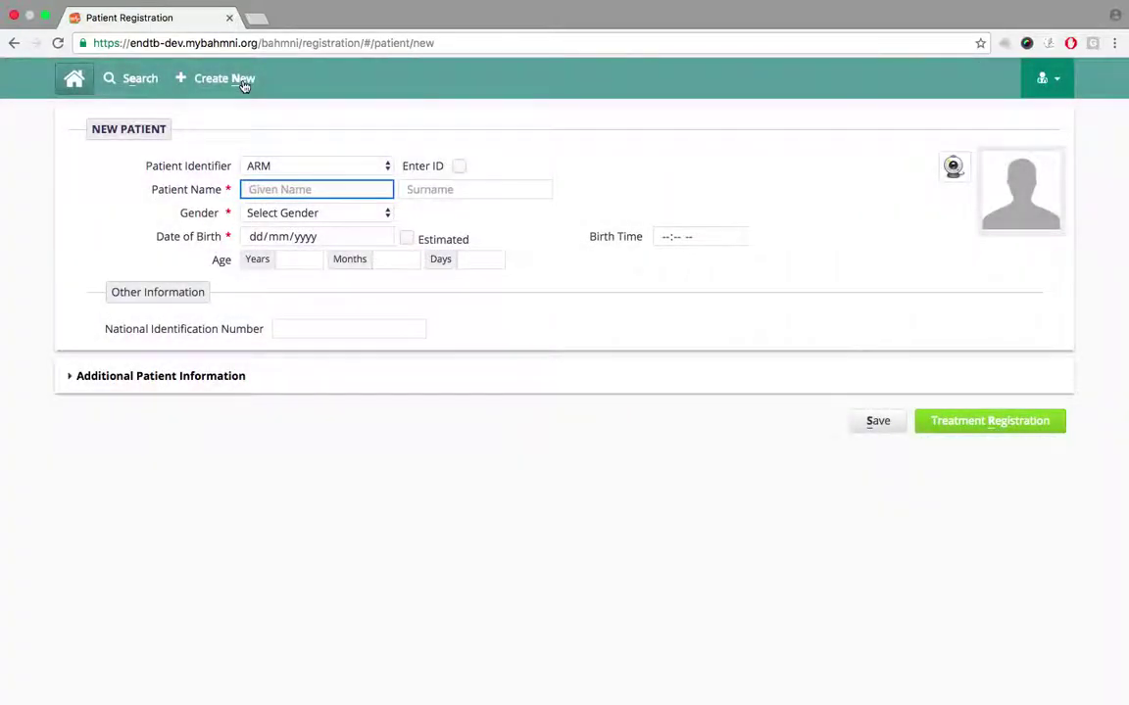
left_click(287, 187)
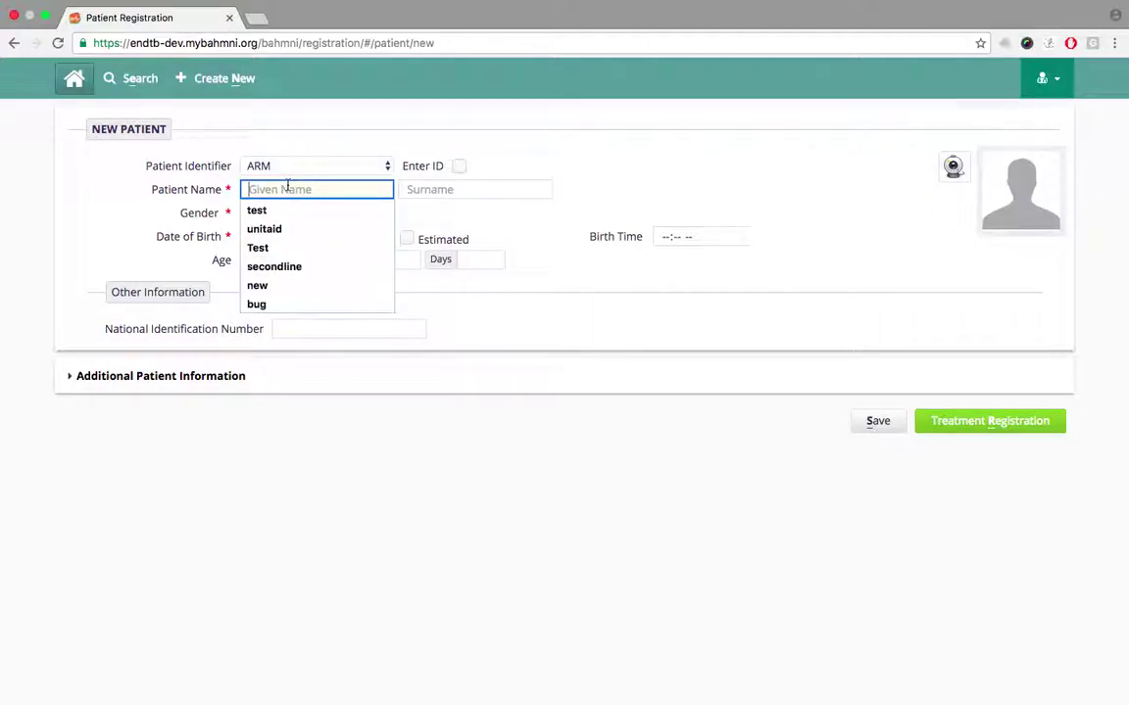
type("Patient")
key("Tab")
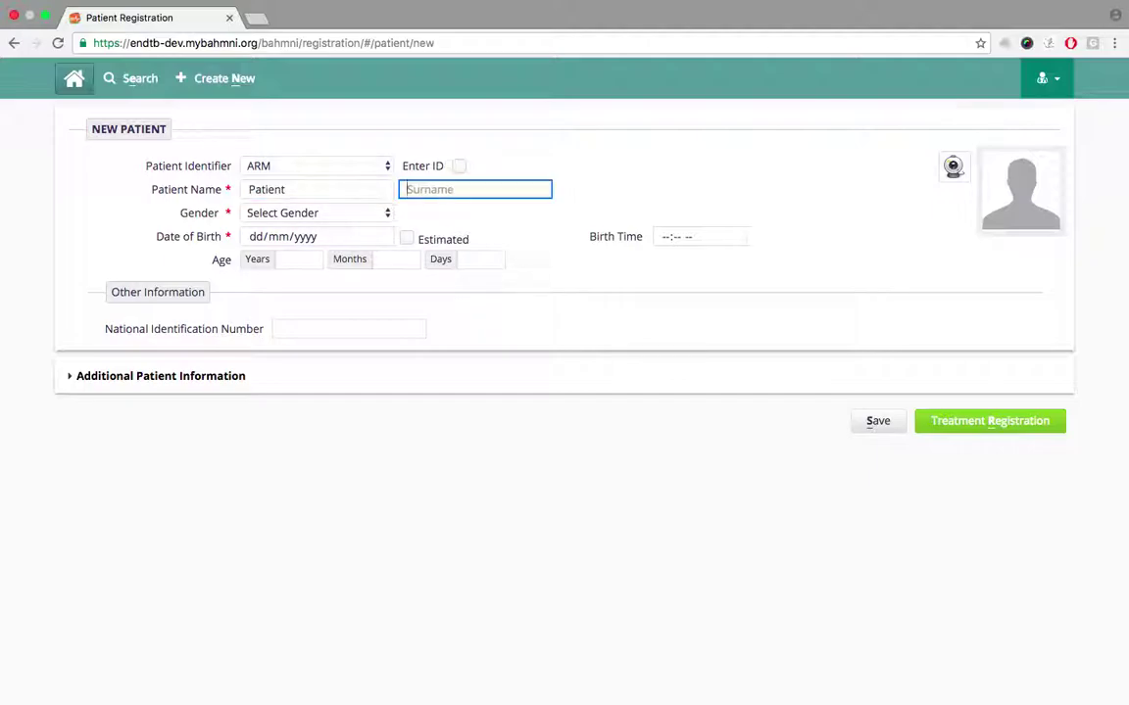
type("One")
- Set the patient's gender to Female and age to 40 years, and continue to treatment registration
left_click(407, 219)
left_click(365, 214)
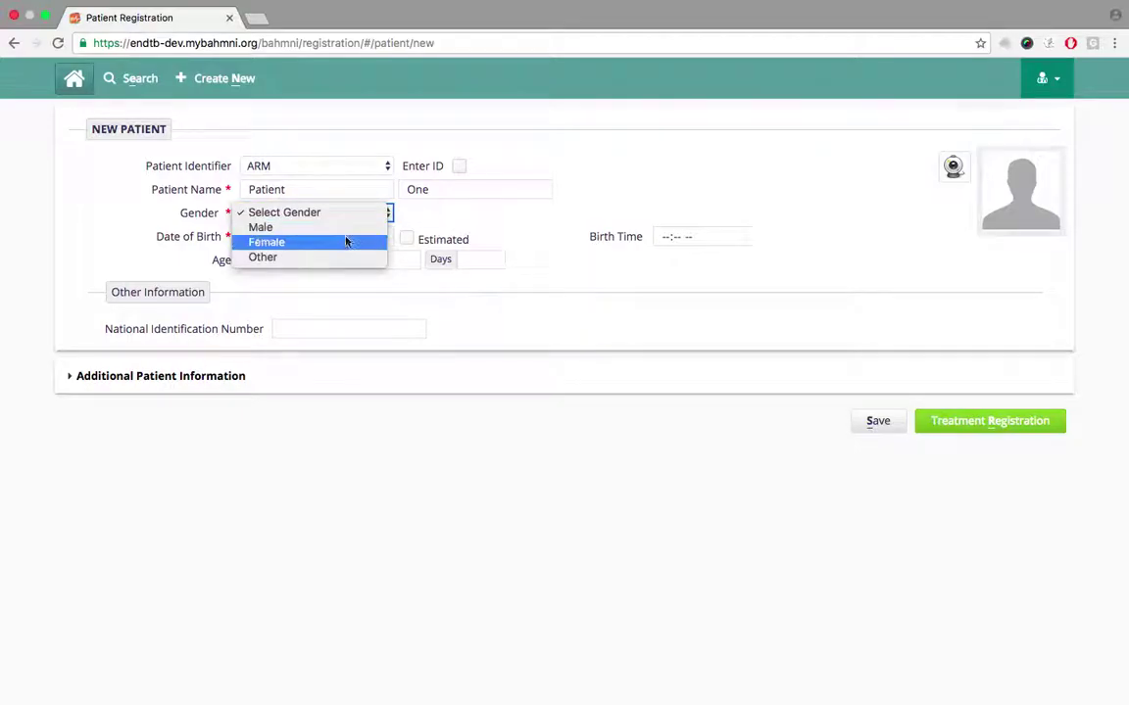
left_click(346, 242)
left_click(306, 259)
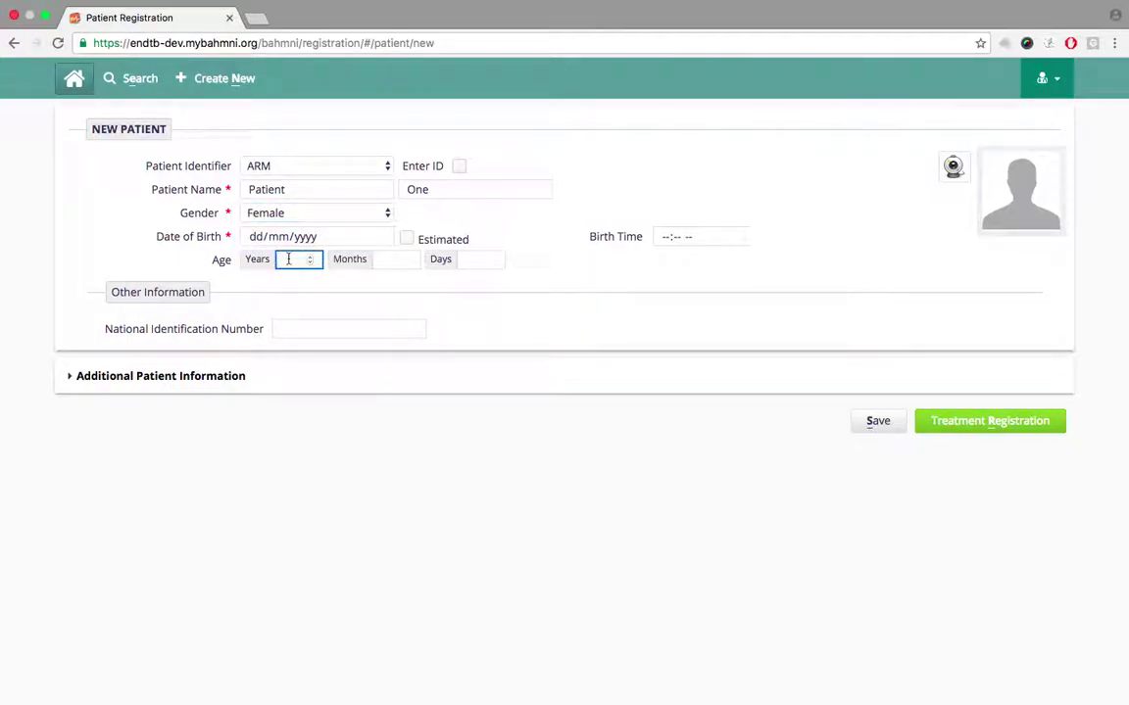
type("40")
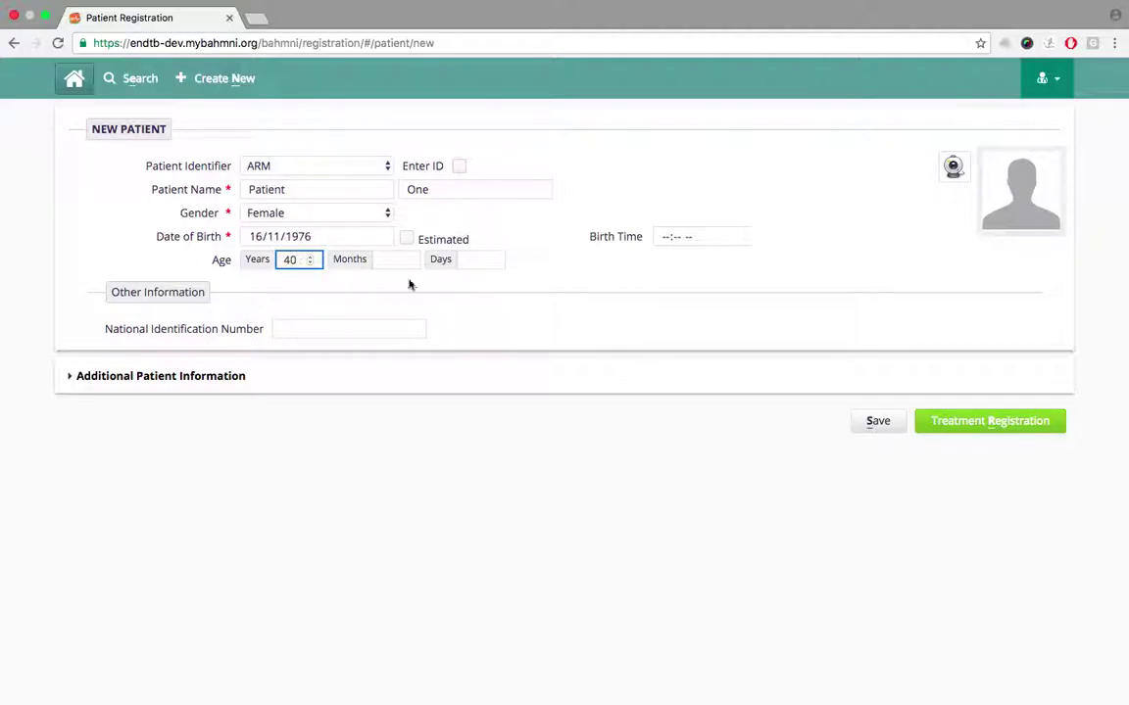
left_click(978, 423)
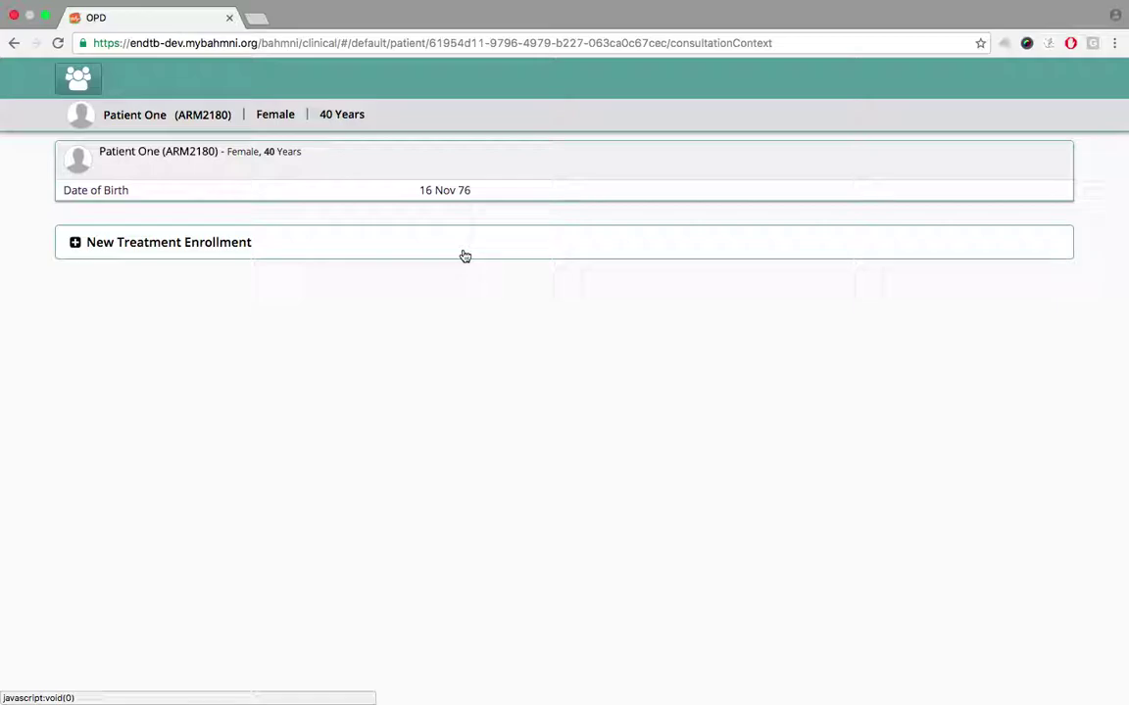
- Start a new treatment enrollment in the Second-line TB treatment register with registration date 10/08/2016
left_click(76, 245)
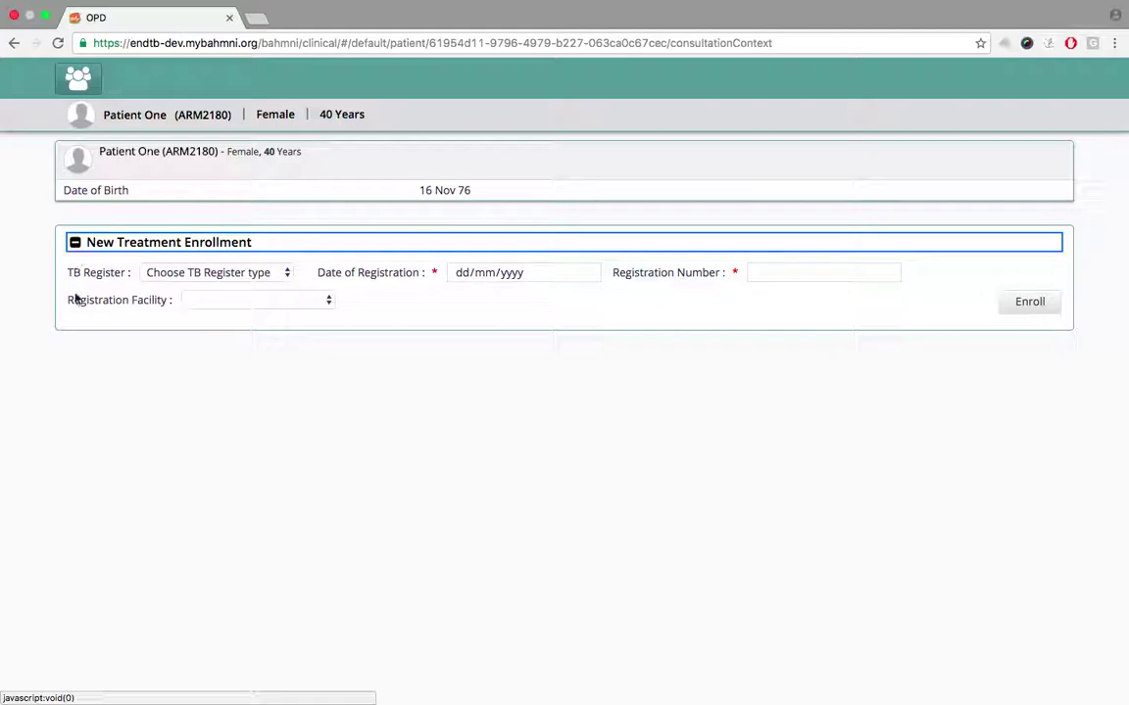
left_click(178, 278)
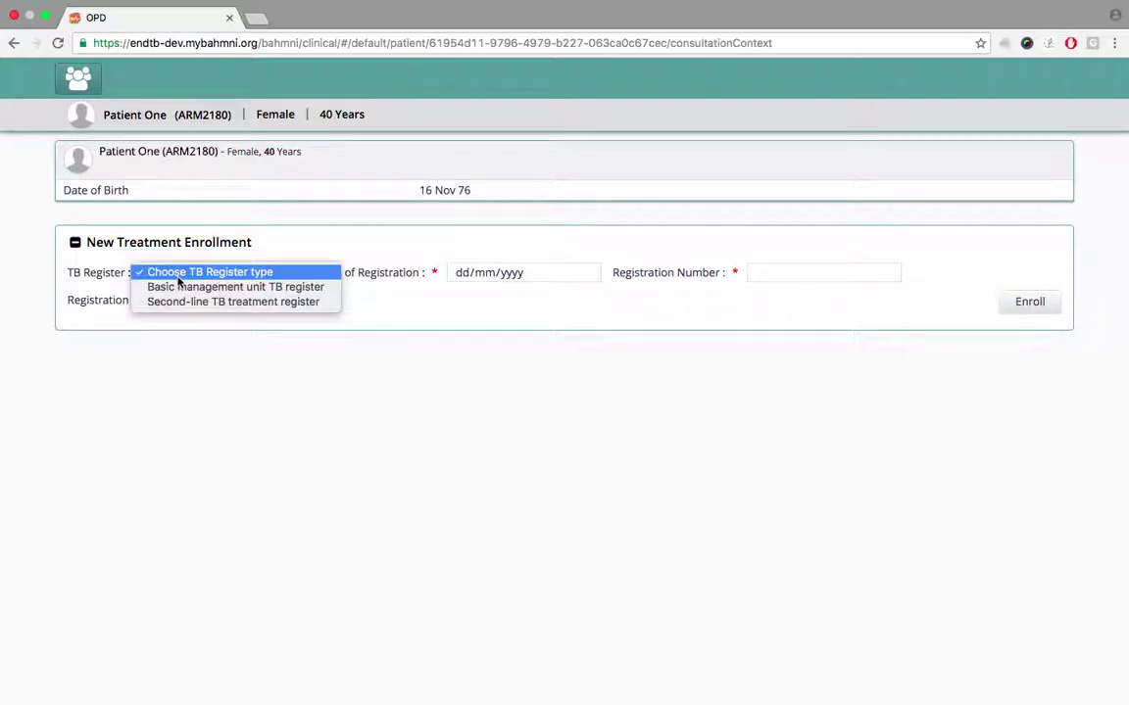
left_click(183, 303)
left_click(457, 283)
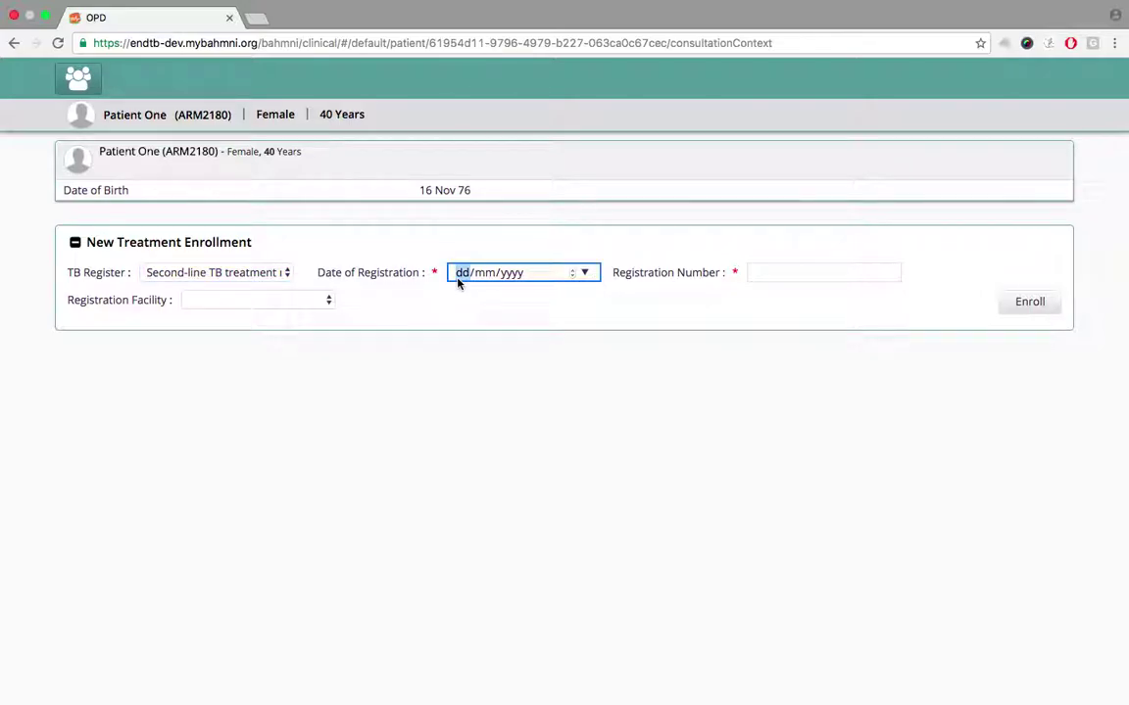
type("10/08/2016")
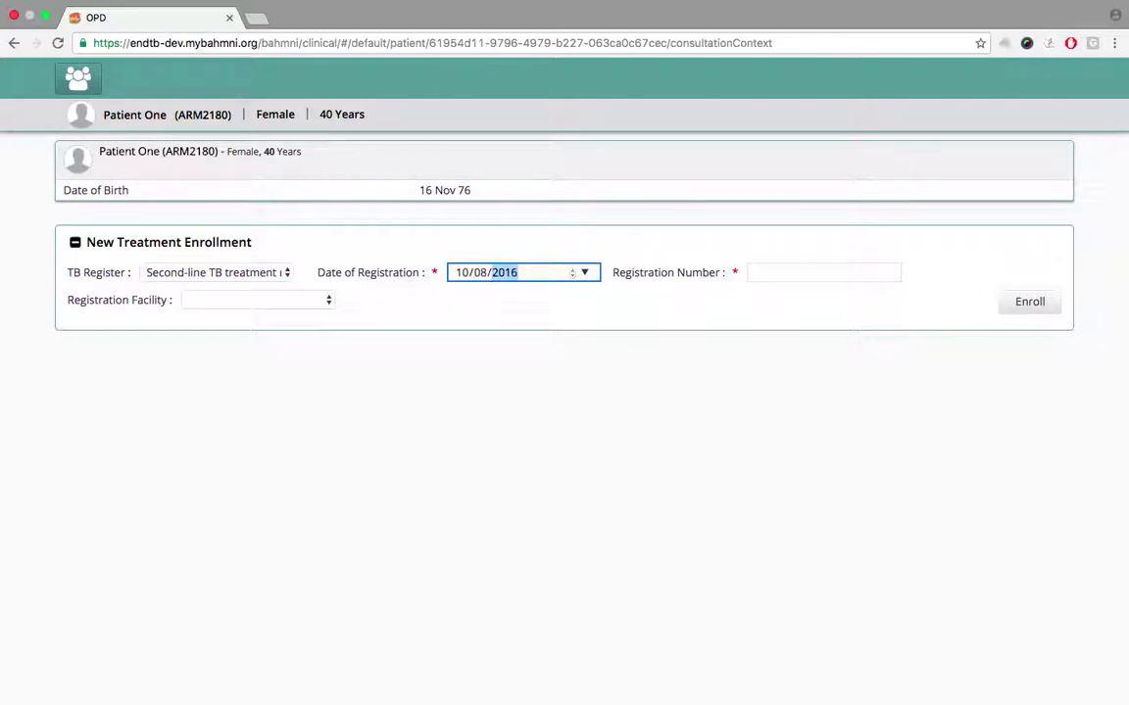
- Enter the registration number, choose NTCC DR UNIT 4, Abovyan as registration facility, and enroll the patient
left_click(751, 273)
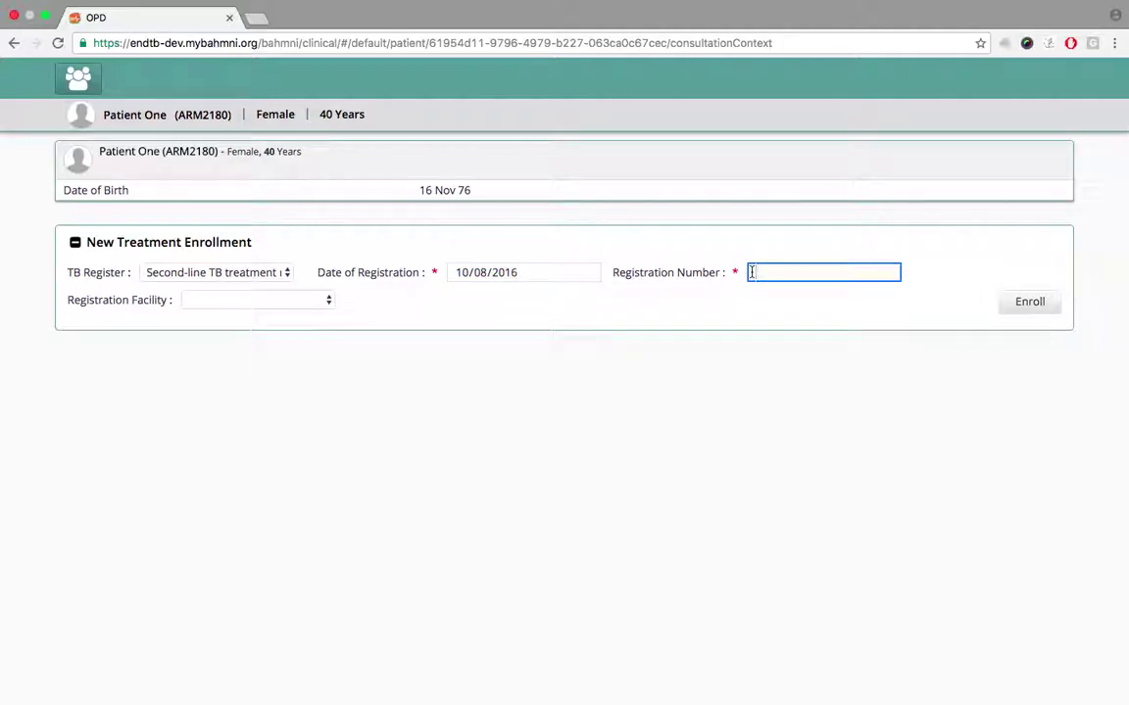
type("4589")
left_click(325, 300)
left_click(307, 331)
left_click(393, 314)
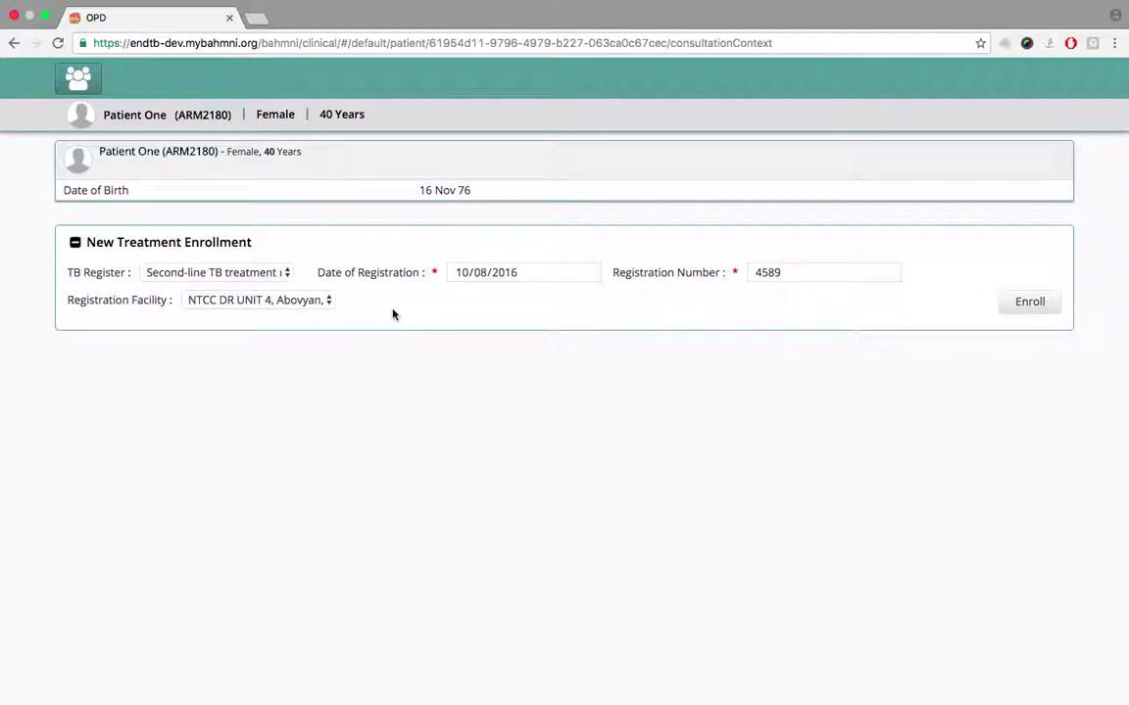
left_click(1026, 303)
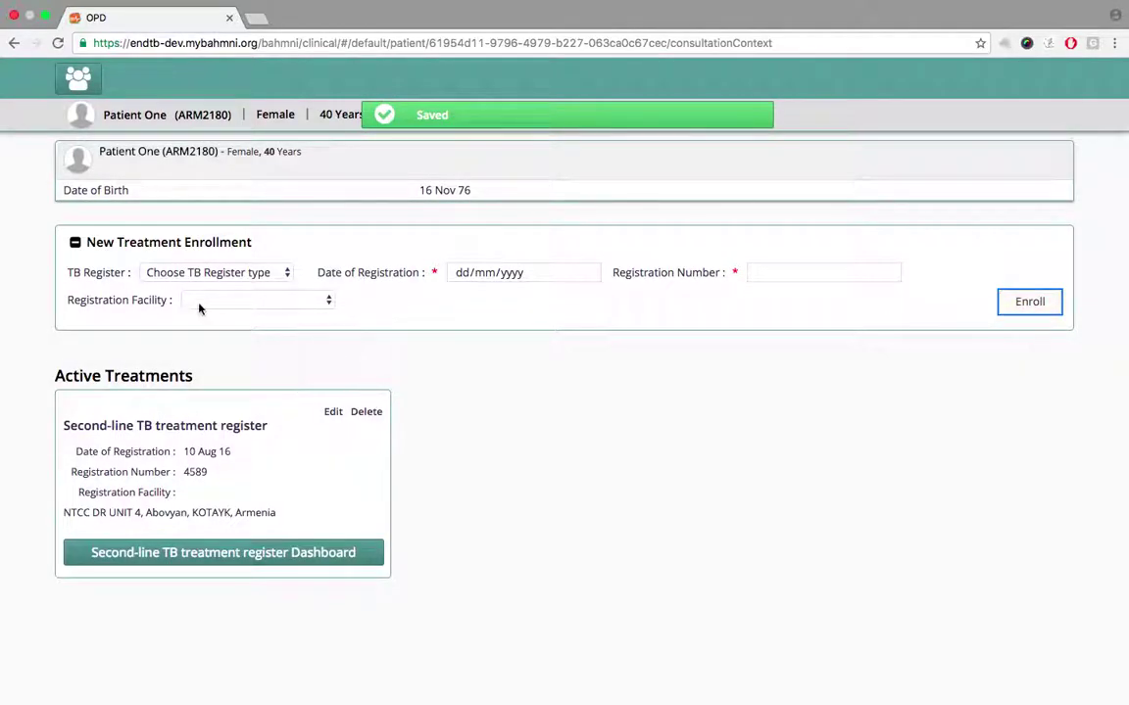
- Open data entry from the Second-line TB treatment register dashboard and add the Treatment Initiation observation form
scroll(304, 479, "down", 1)
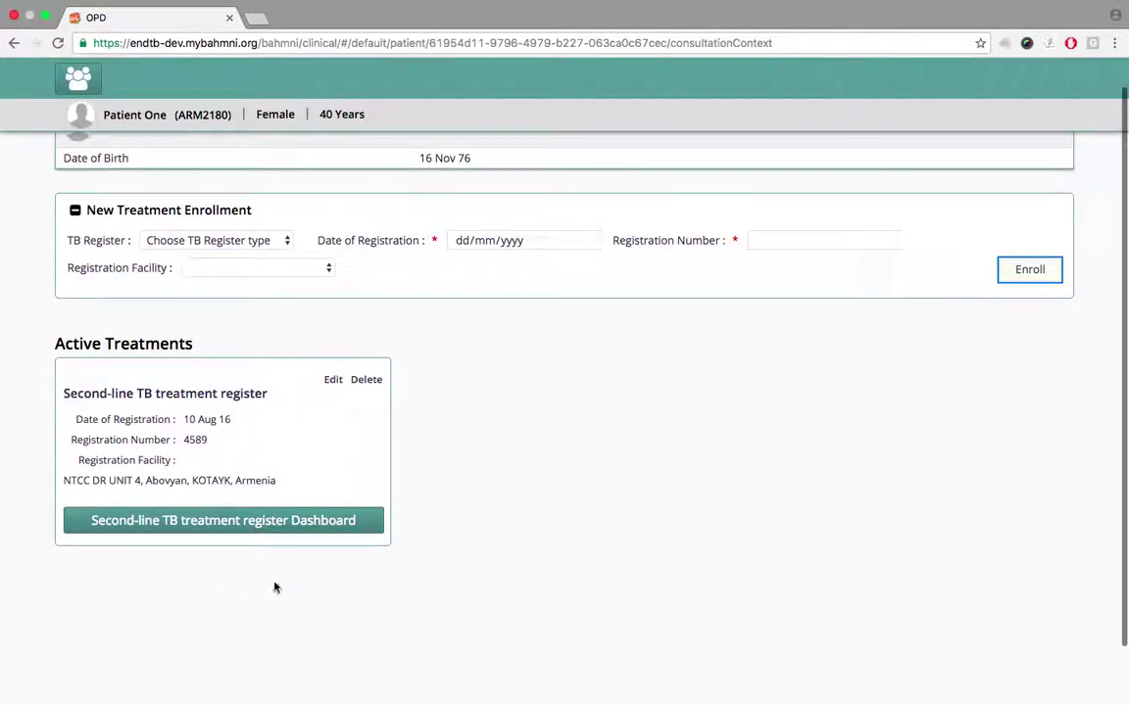
left_click(222, 535)
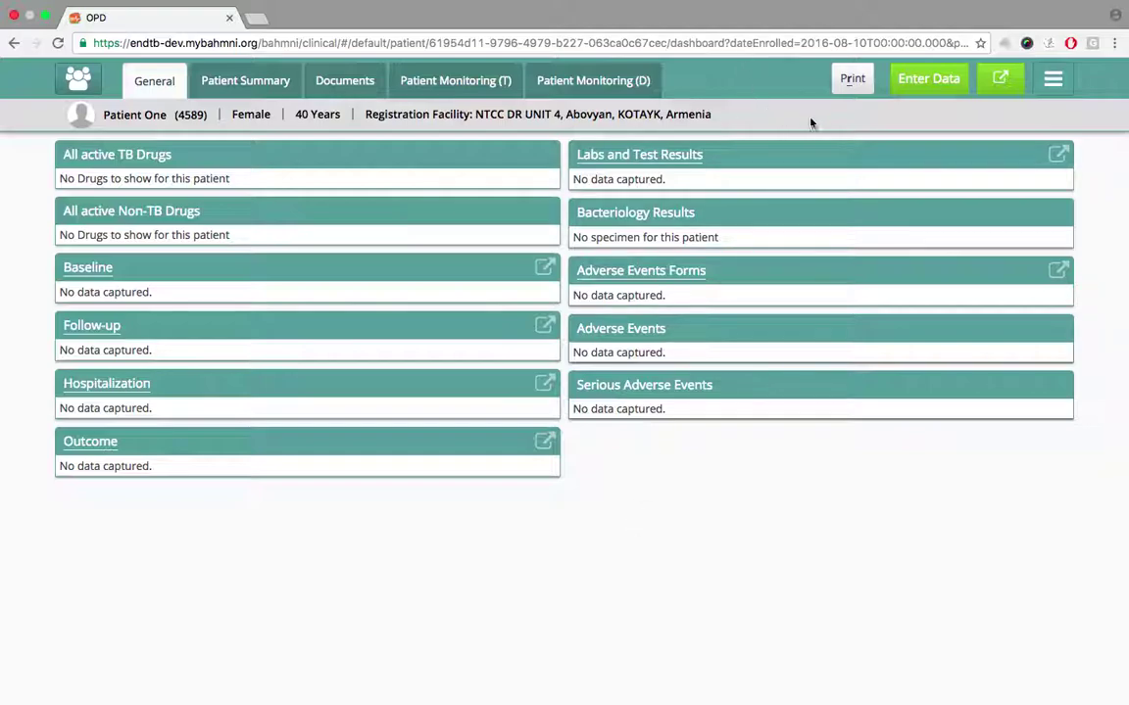
left_click(929, 88)
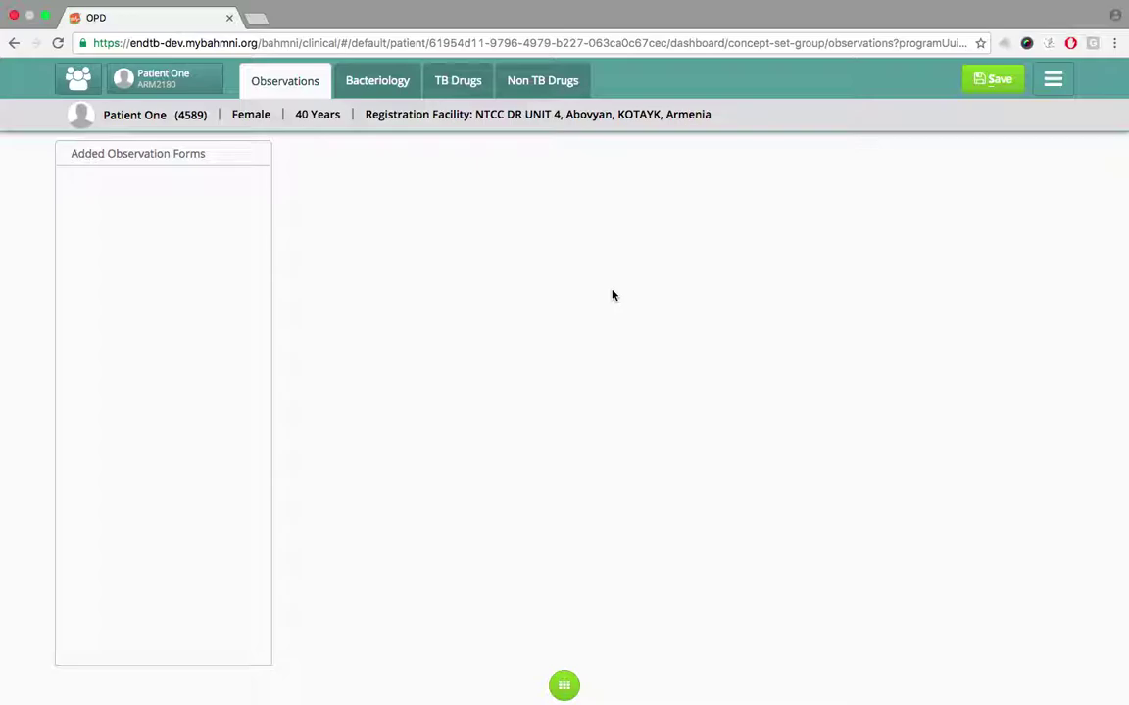
left_click(566, 691)
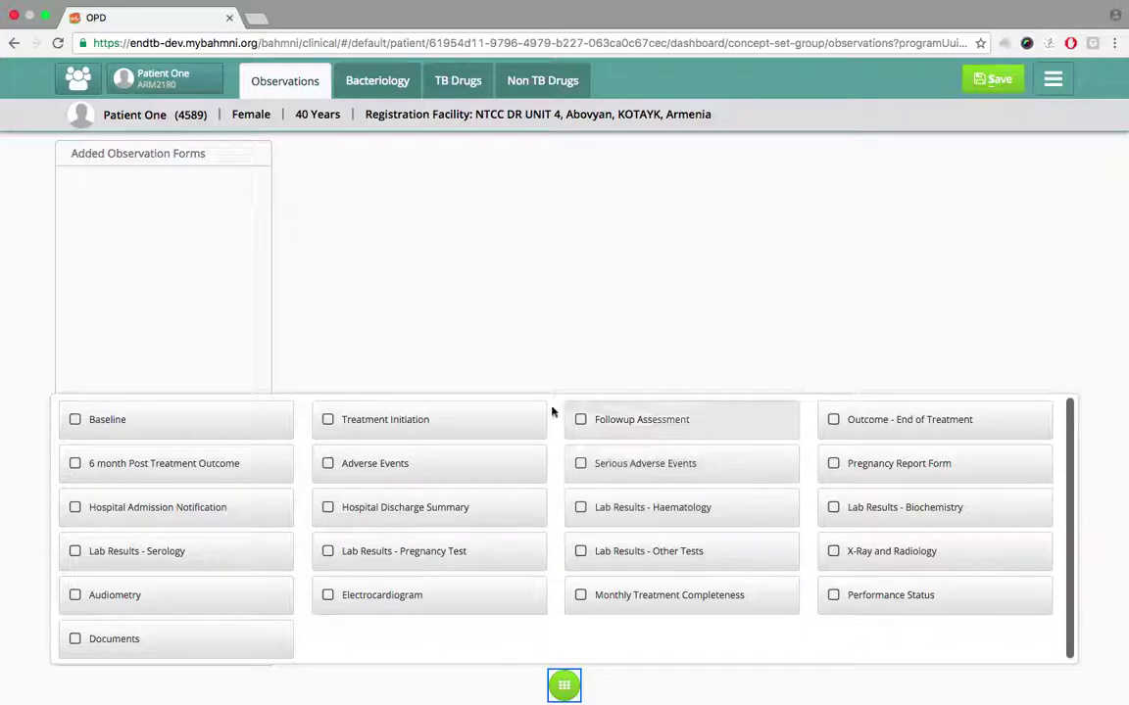
left_click(423, 435)
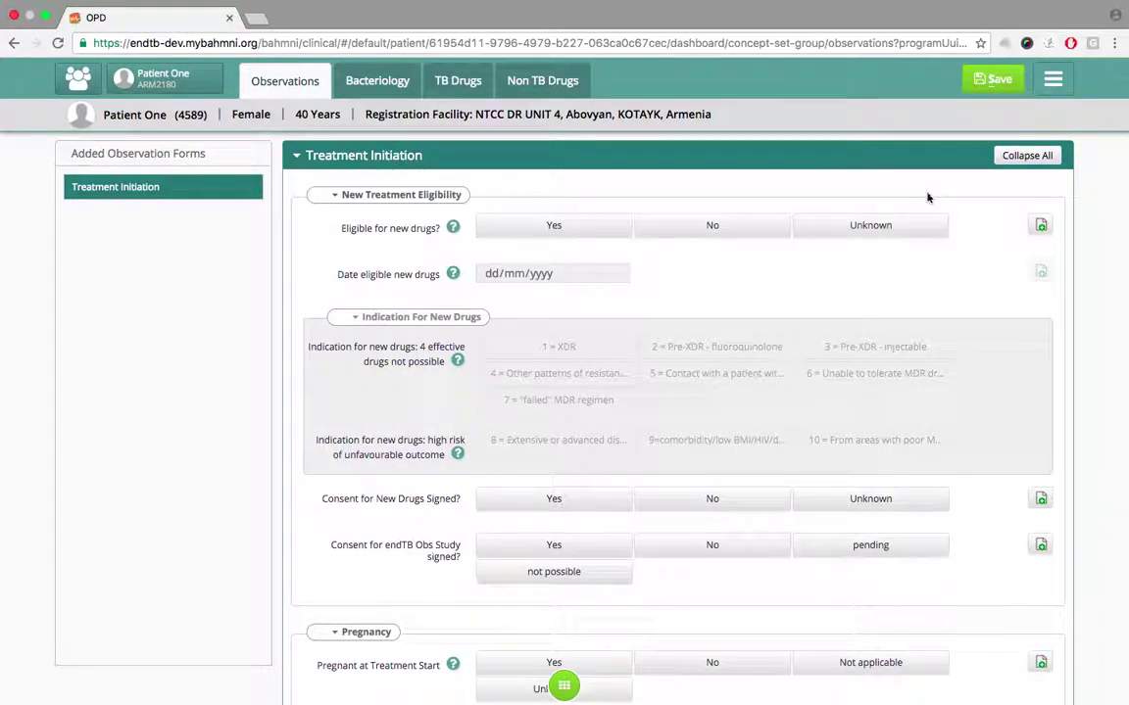
- Record Start treatment as Yes with treatment start date 10/08/2016 in the Treatment Initiation form and save it
scroll(629, 348, "down", 5)
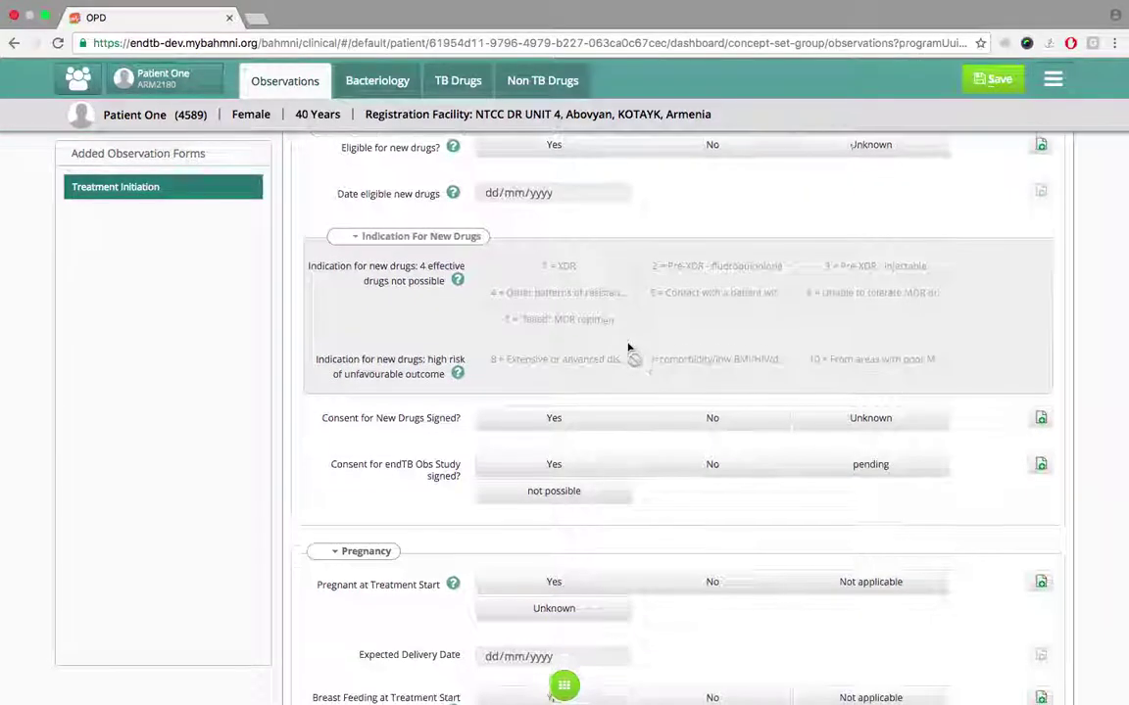
scroll(630, 346, "down", 5)
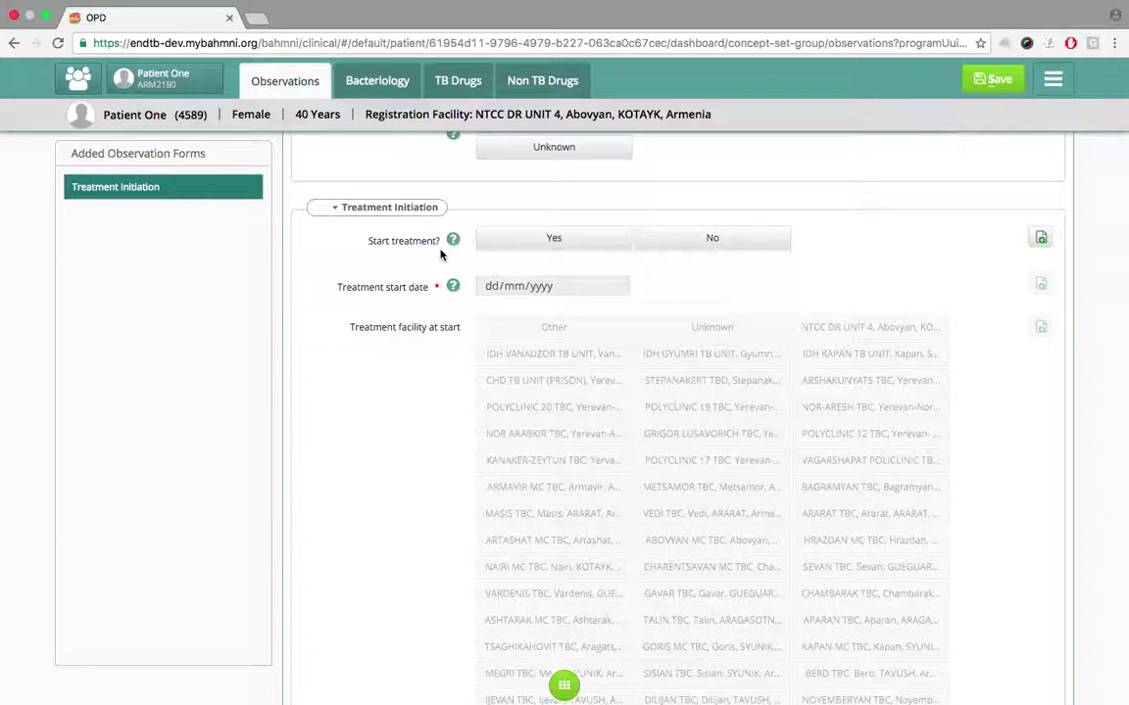
left_click(548, 238)
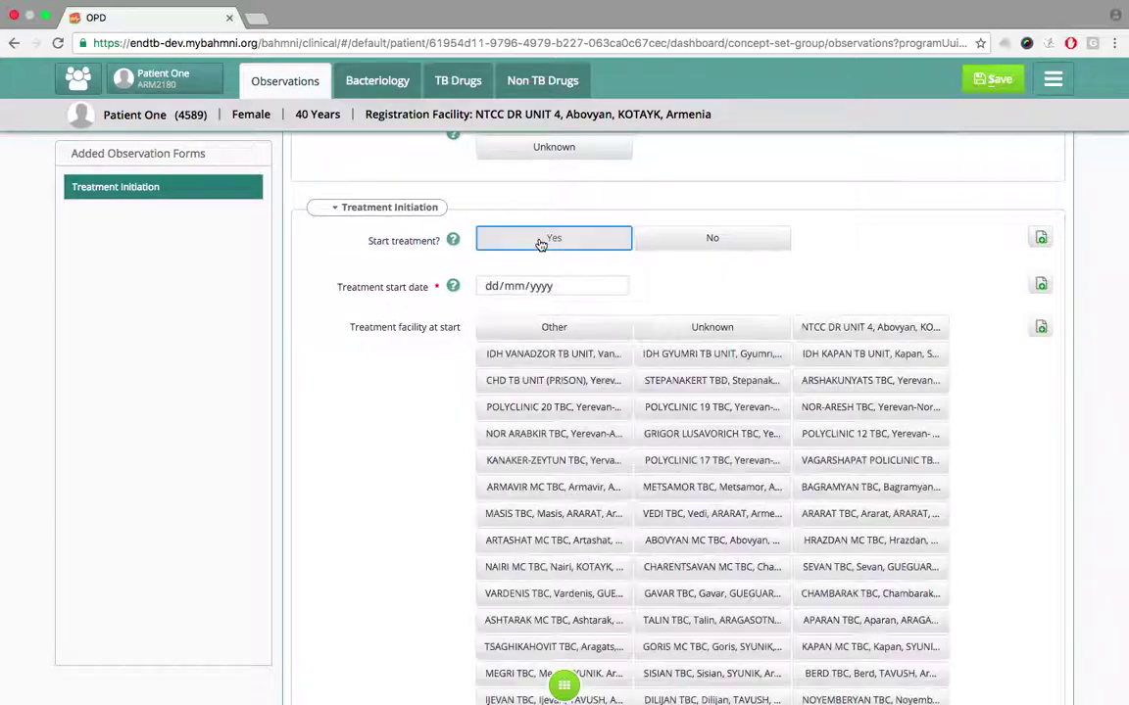
left_click(492, 286)
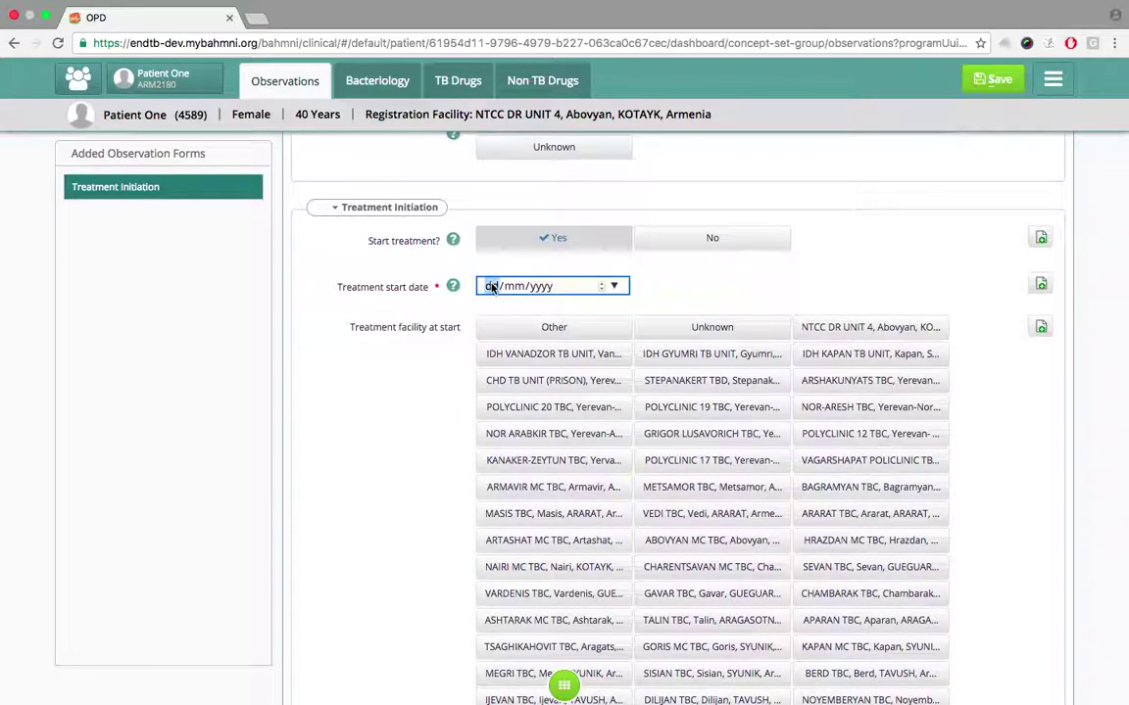
type("10082016")
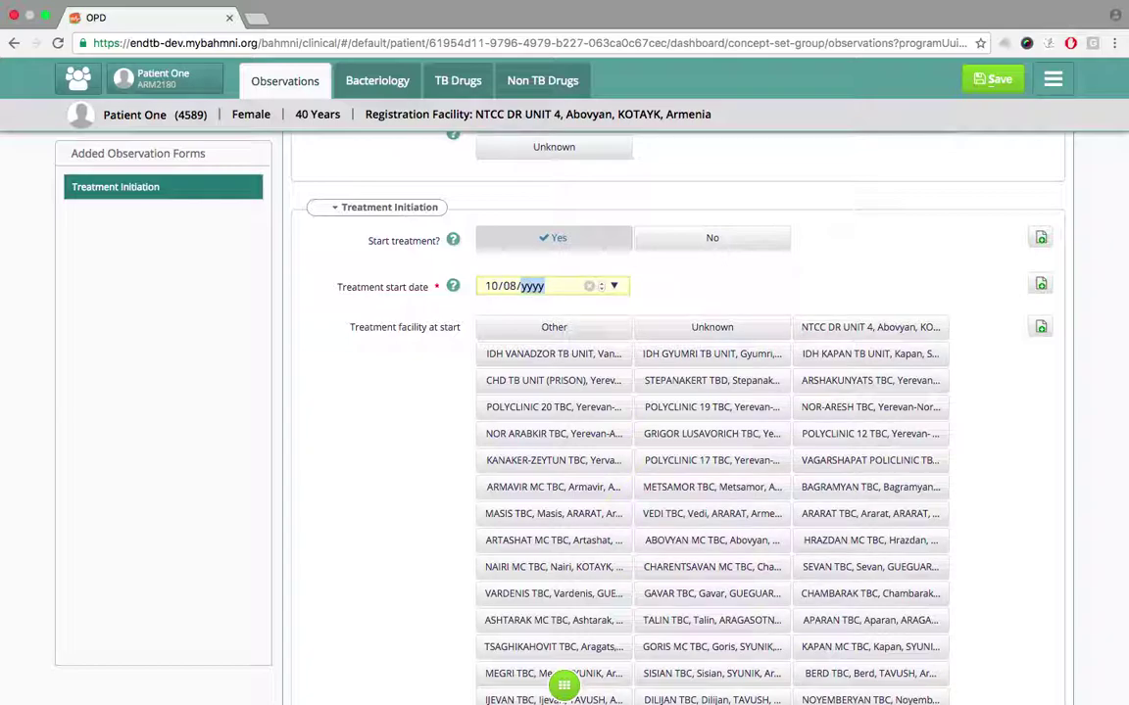
left_click(706, 283)
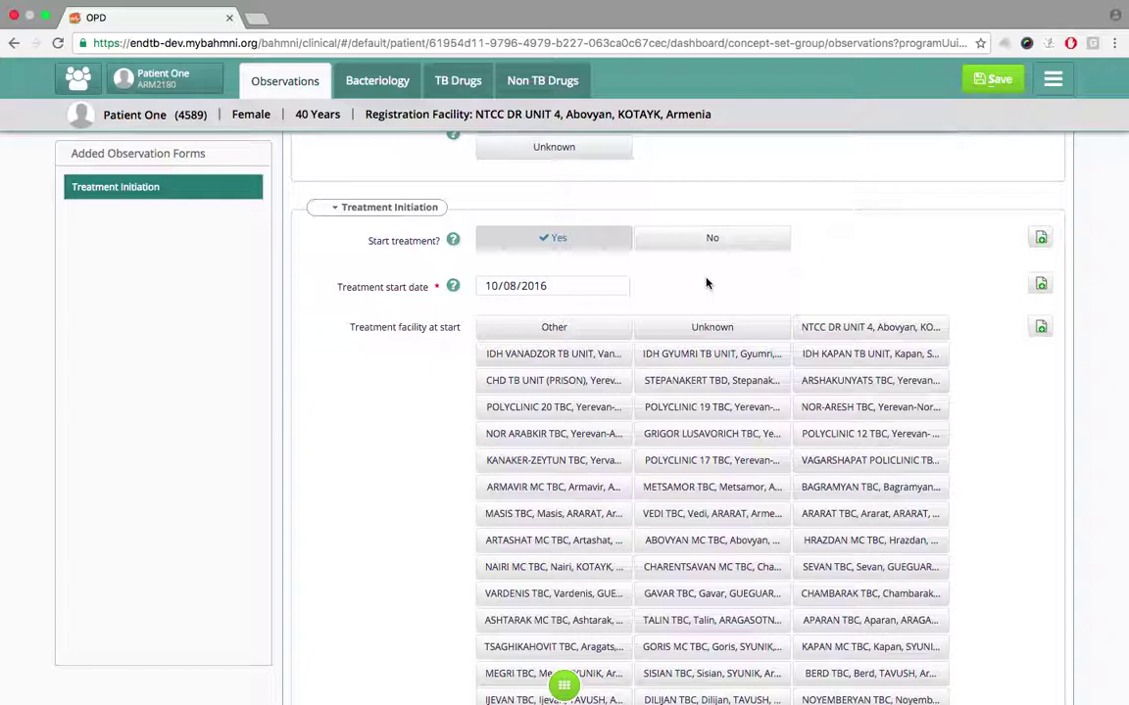
left_click(991, 82)
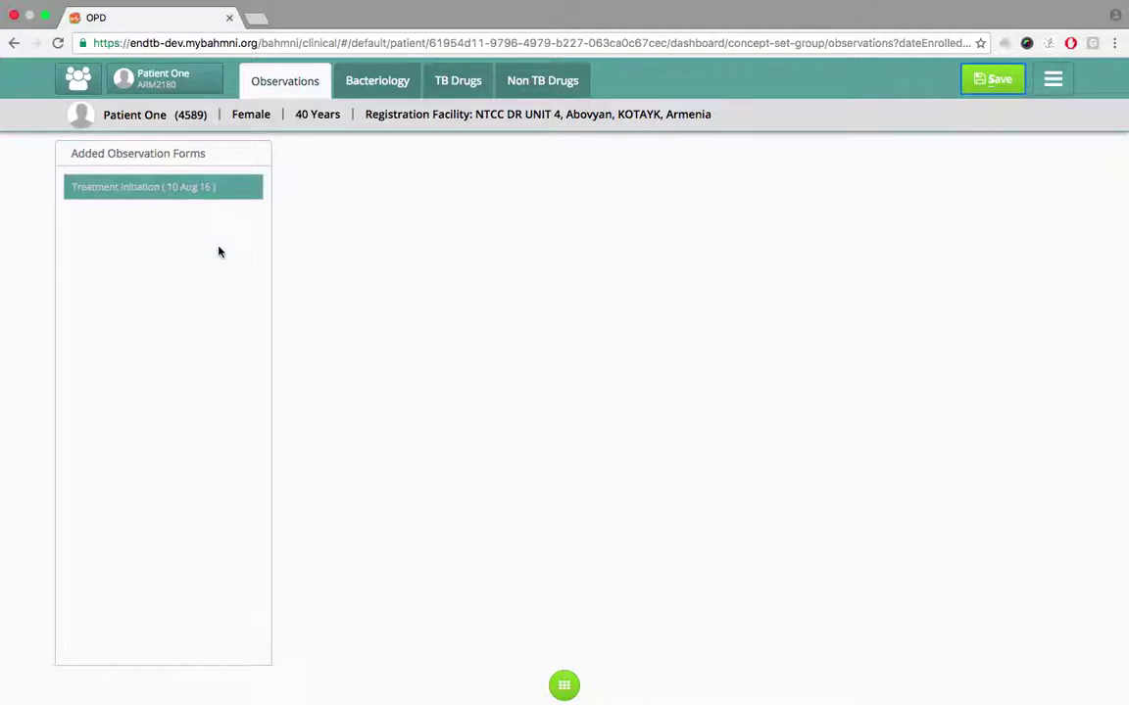
- Add the Baseline observation form and set the baseline assessment date to 11/08/2016
left_click(563, 684)
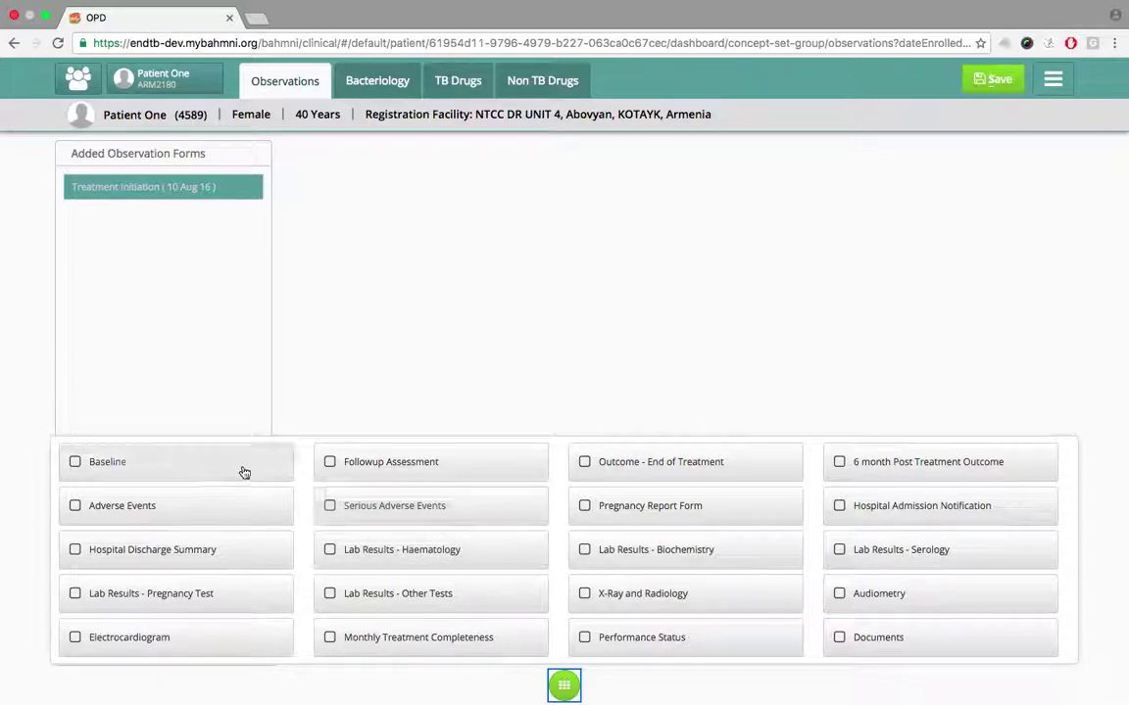
left_click(241, 469)
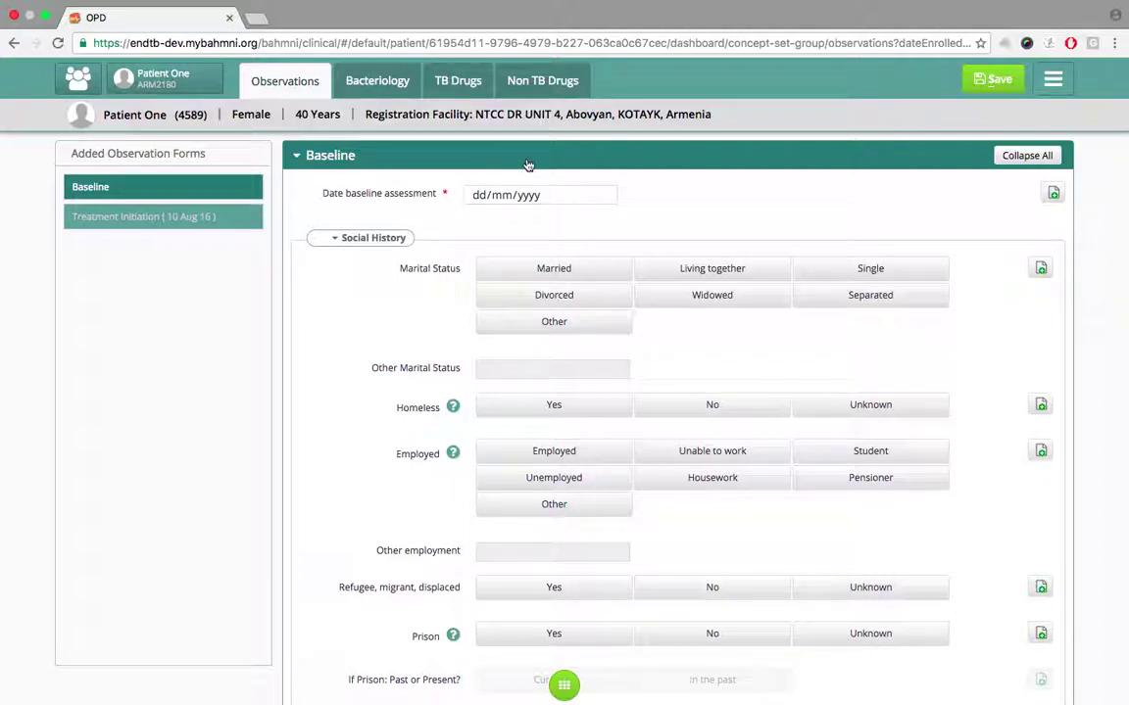
left_click(476, 195)
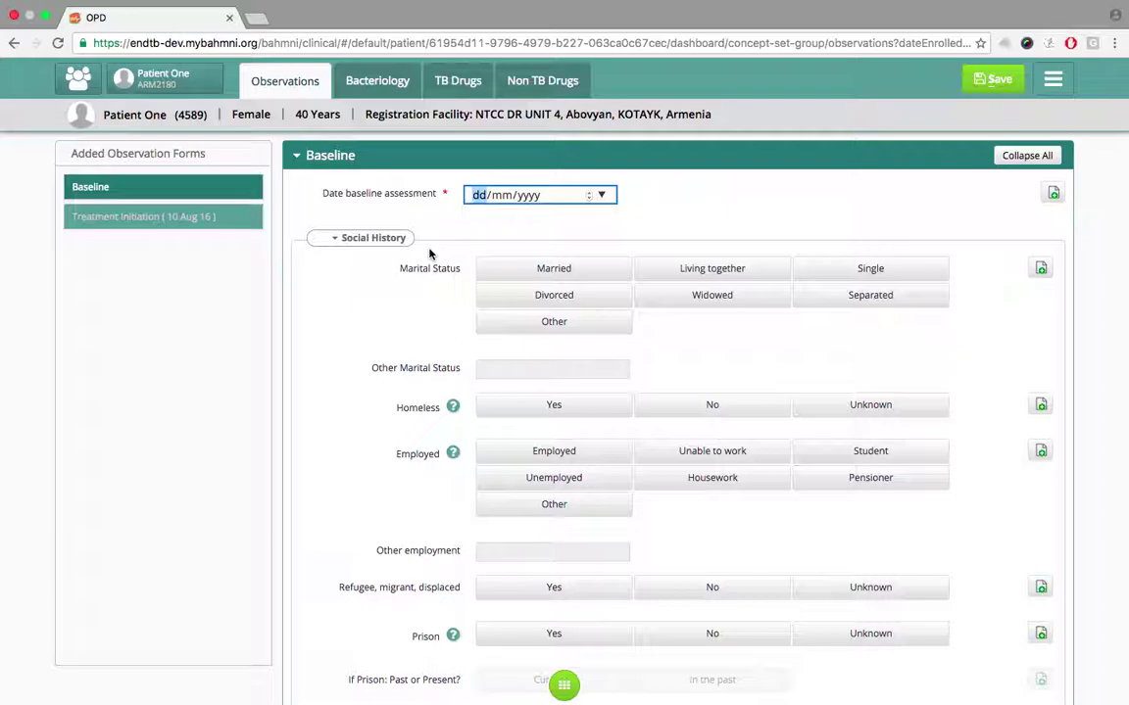
type("110820")
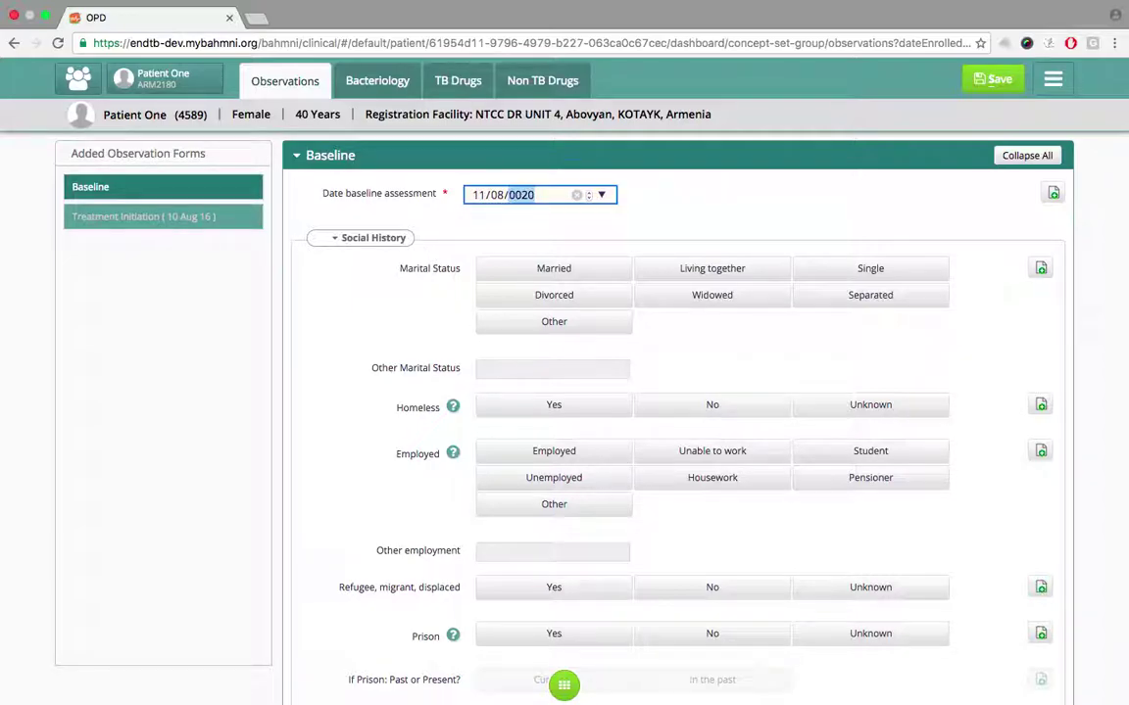
left_click(416, 210)
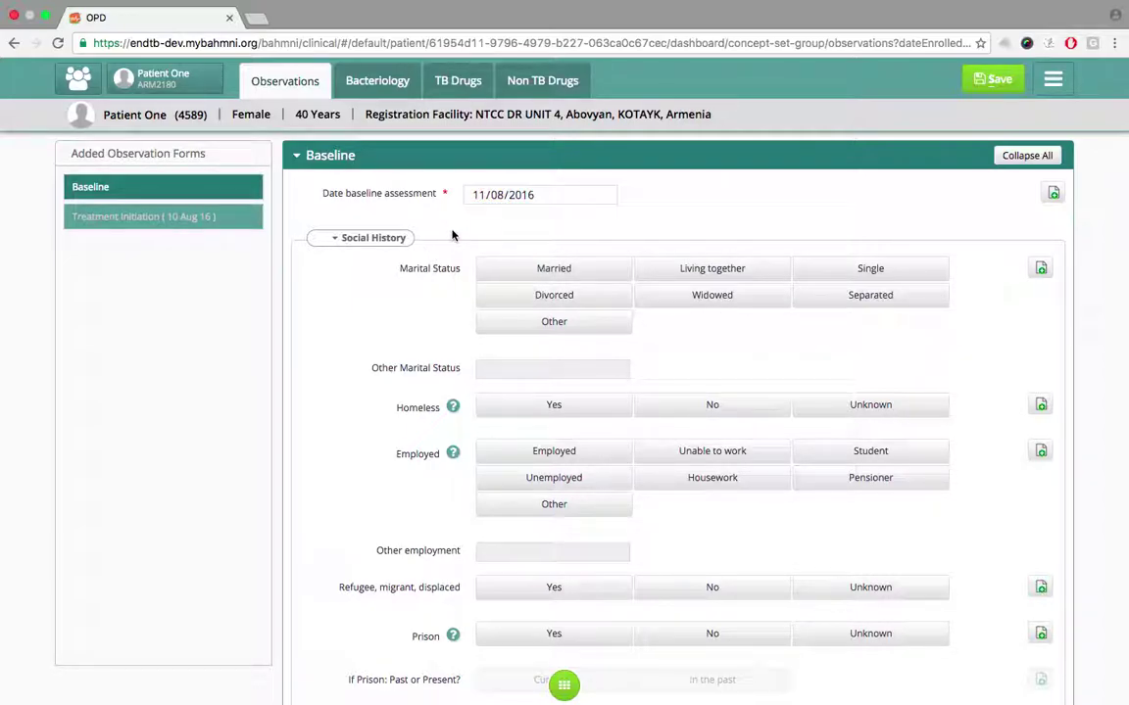
- In Social History, set Marital Status to Married, Homeless to Yes and Employed to Unable to work
scroll(452, 235, "down", 1)
scroll(452, 235, "down", 1)
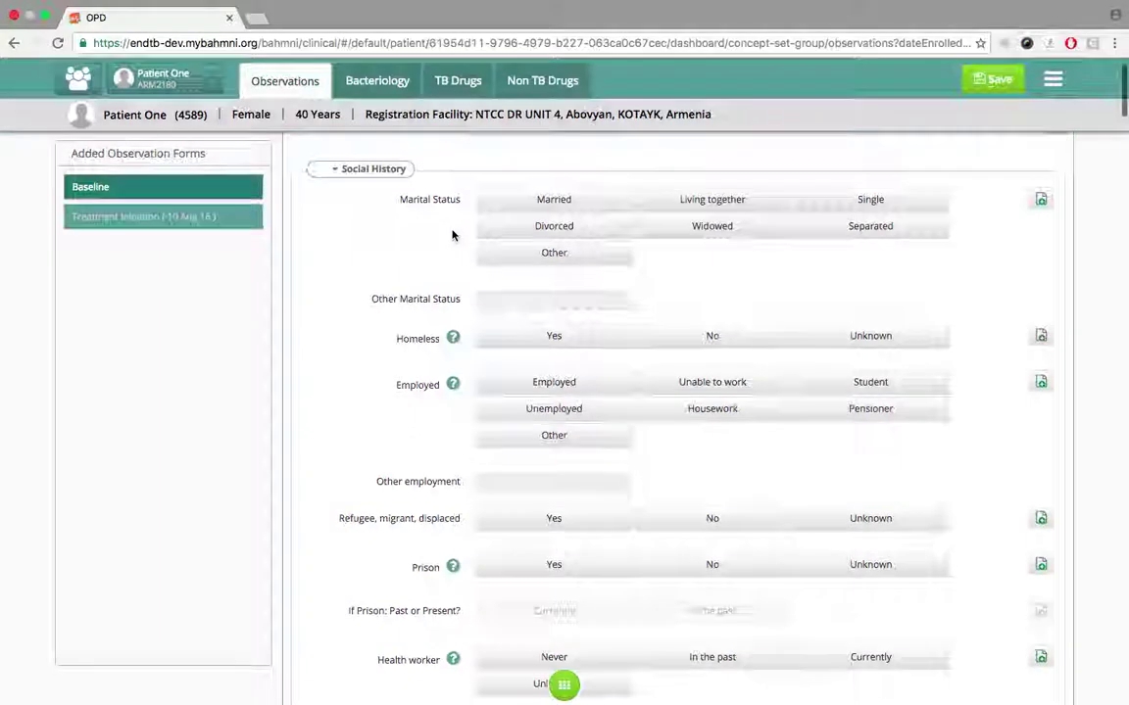
left_click(524, 205)
left_click(598, 343)
left_click(670, 383)
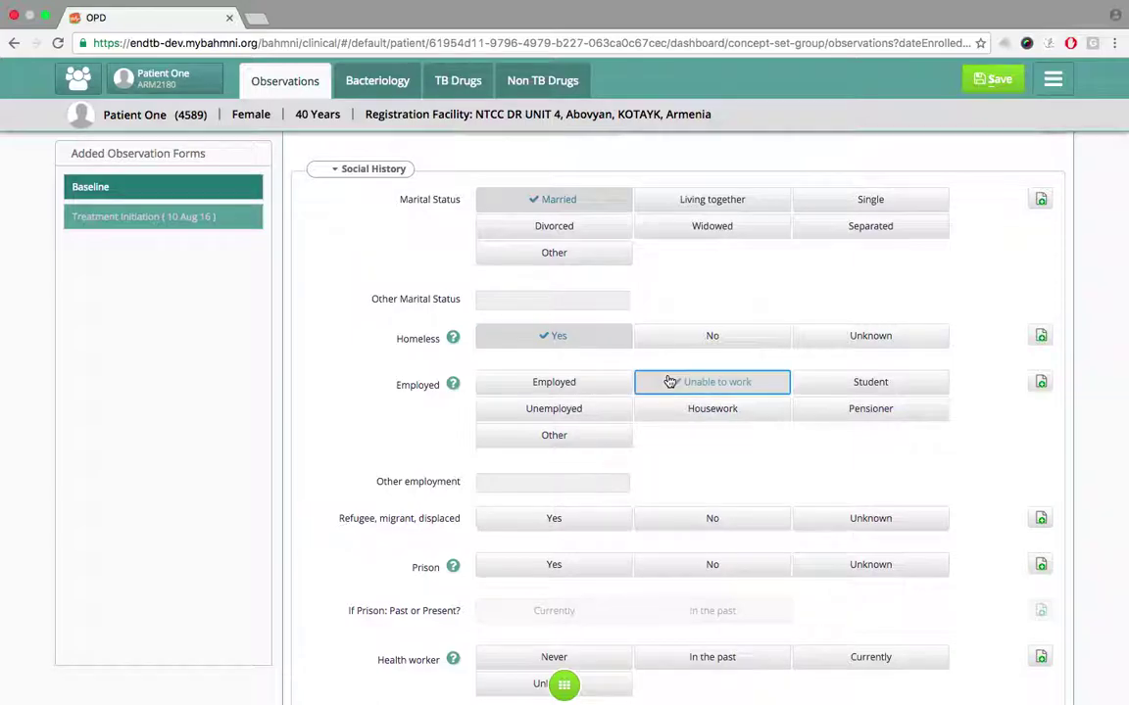
- Set Refugee, migrant, displaced to Yes, Prison to No and Health worker to In the past
scroll(669, 381, "down", 3)
left_click(580, 338)
left_click(682, 385)
scroll(681, 388, "down", 3)
left_click(683, 300)
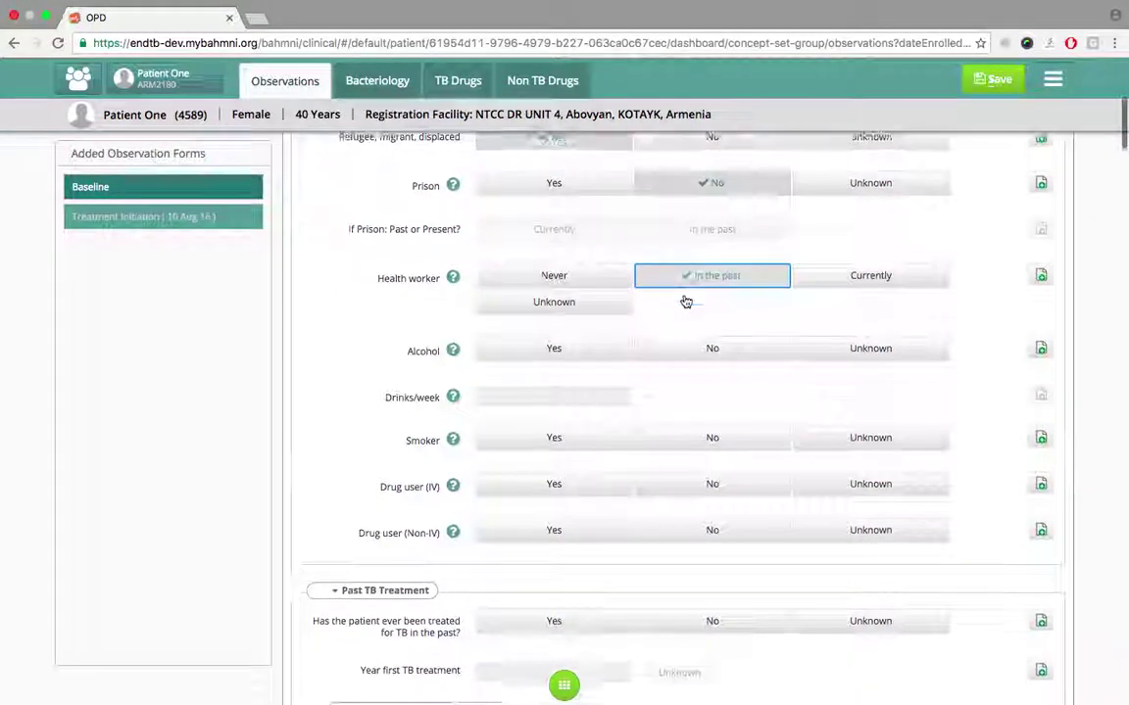
- Set Smoker, Drug user (IV) and Drug user (Non-IV) to No in the Baseline form's social history
scroll(683, 300, "down", 3)
left_click(685, 277)
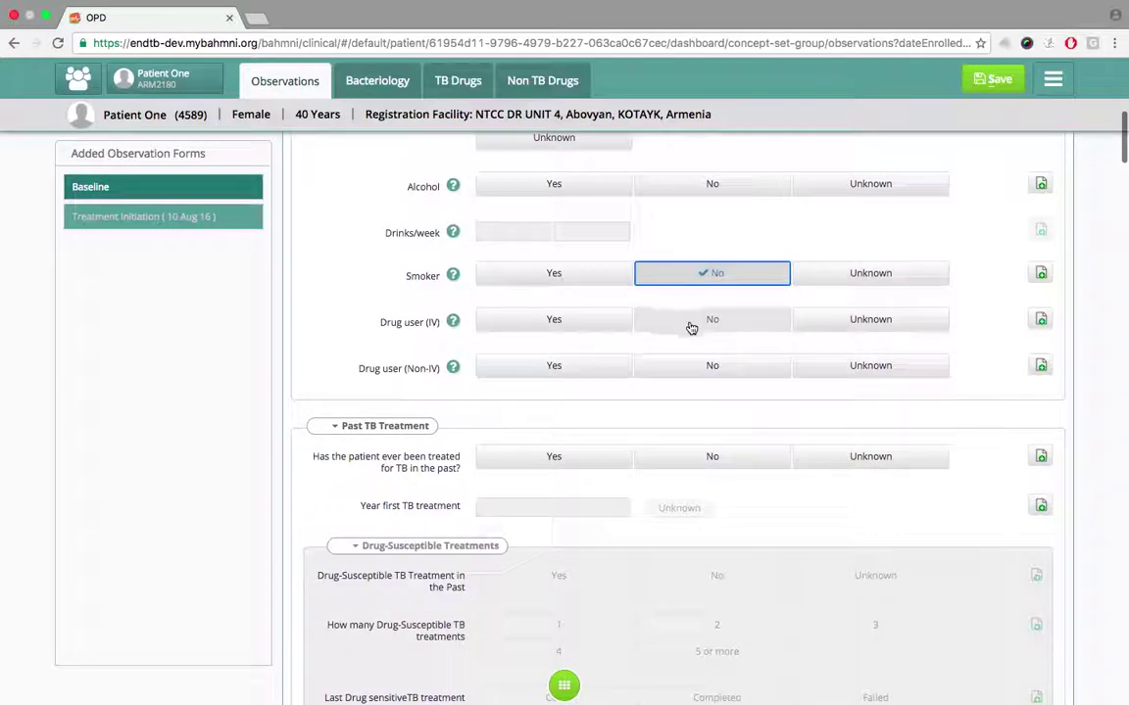
left_click(690, 323)
left_click(690, 367)
- In Past TB Treatment, record that the patient was treated for TB before, with 2012 as the year of first treatment
scroll(433, 484, "down", 3)
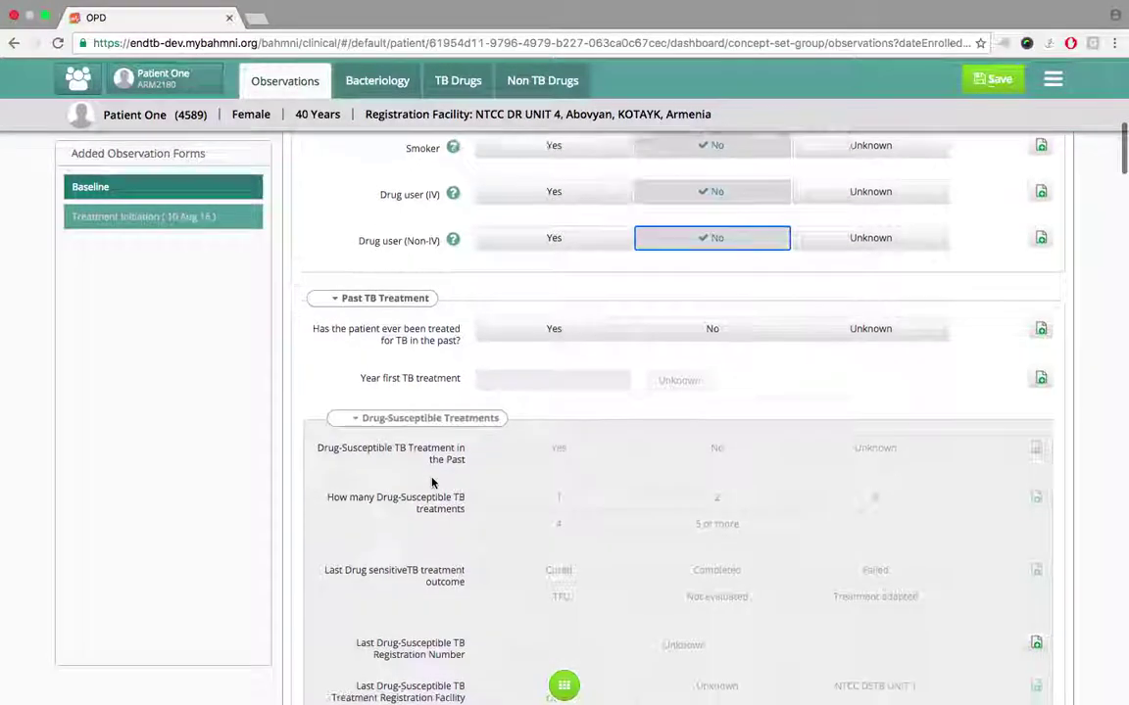
scroll(433, 484, "down", 2)
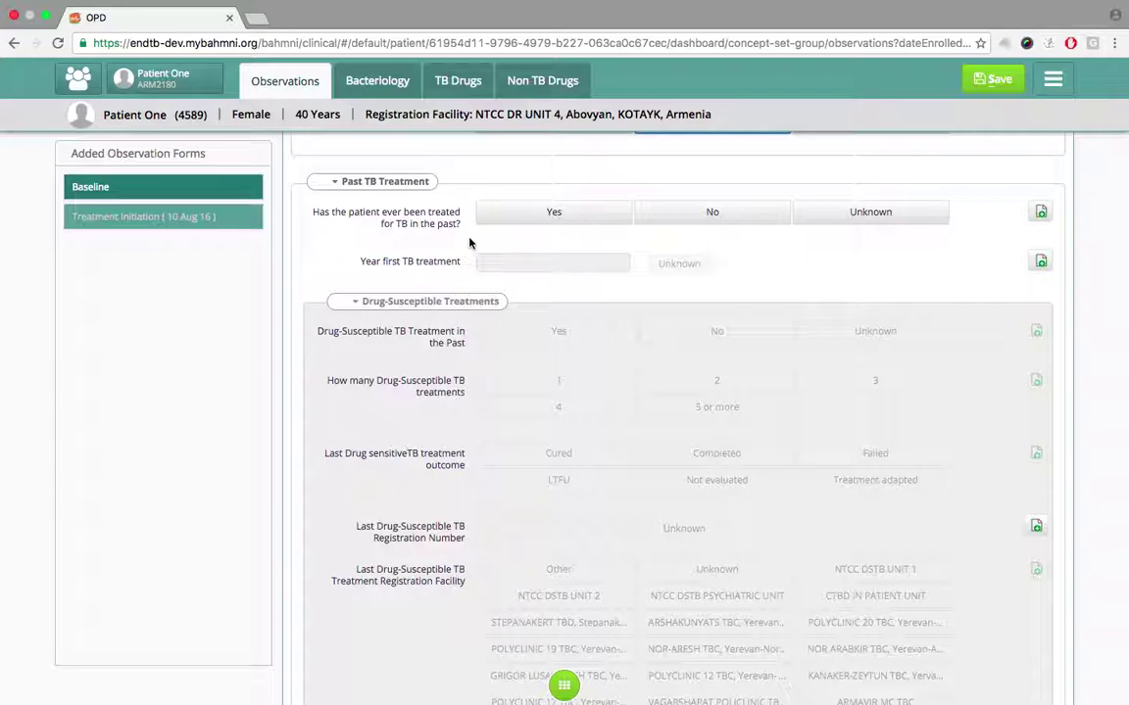
left_click(521, 219)
left_click(520, 262)
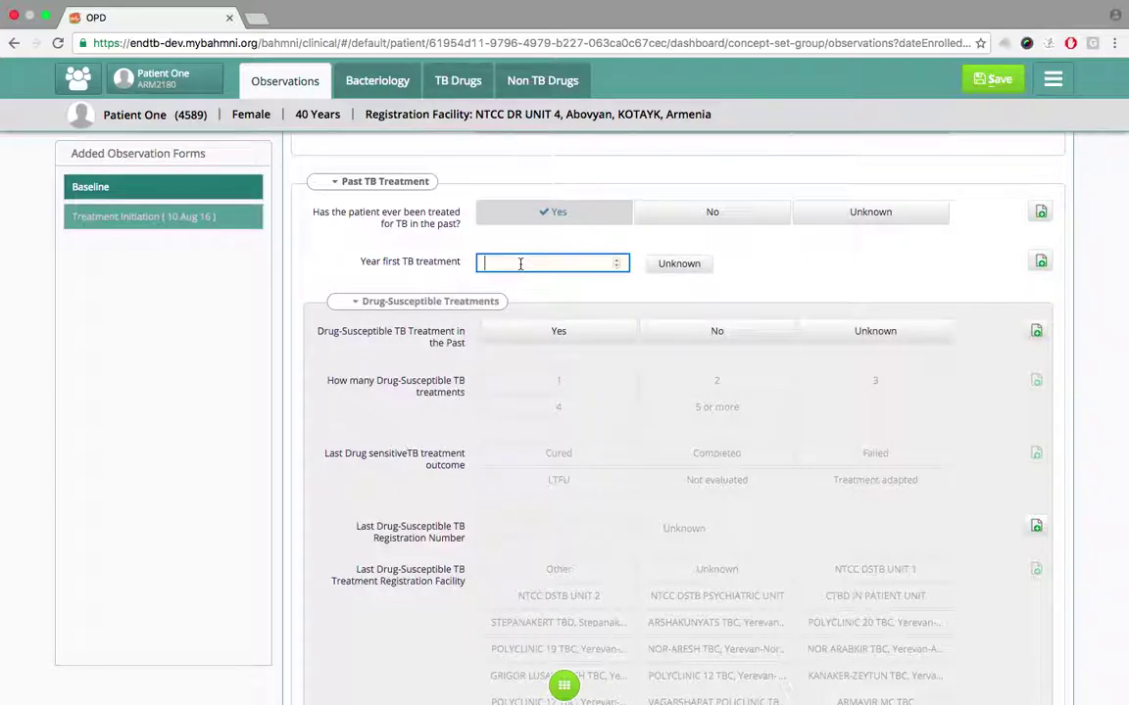
type("2012")
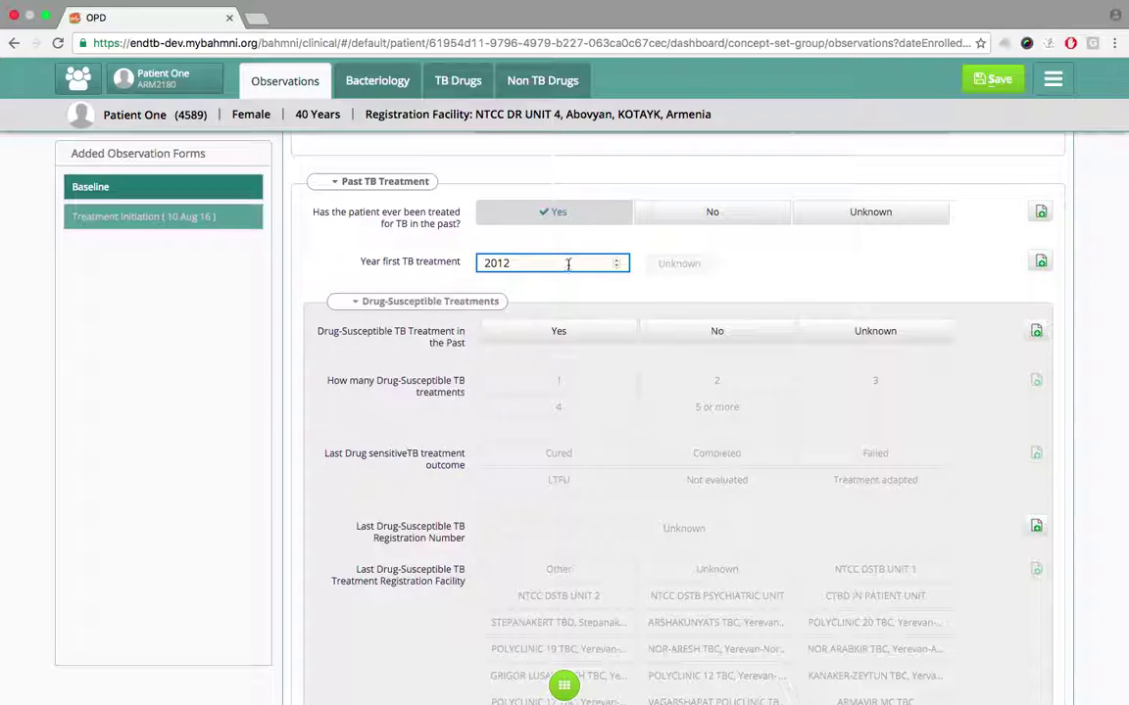
- Set Drug-Susceptible TB Treatment in the Past to Yes, with 1 treatment and last outcome Cured
scroll(573, 274, "down", 2)
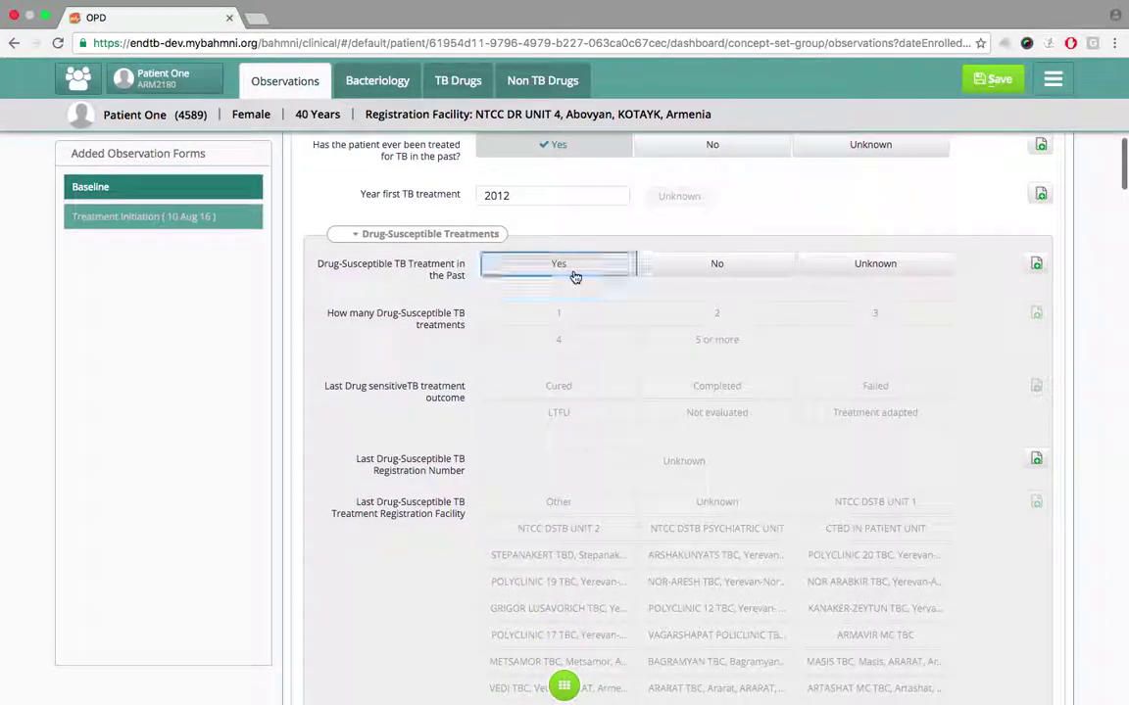
left_click(574, 274)
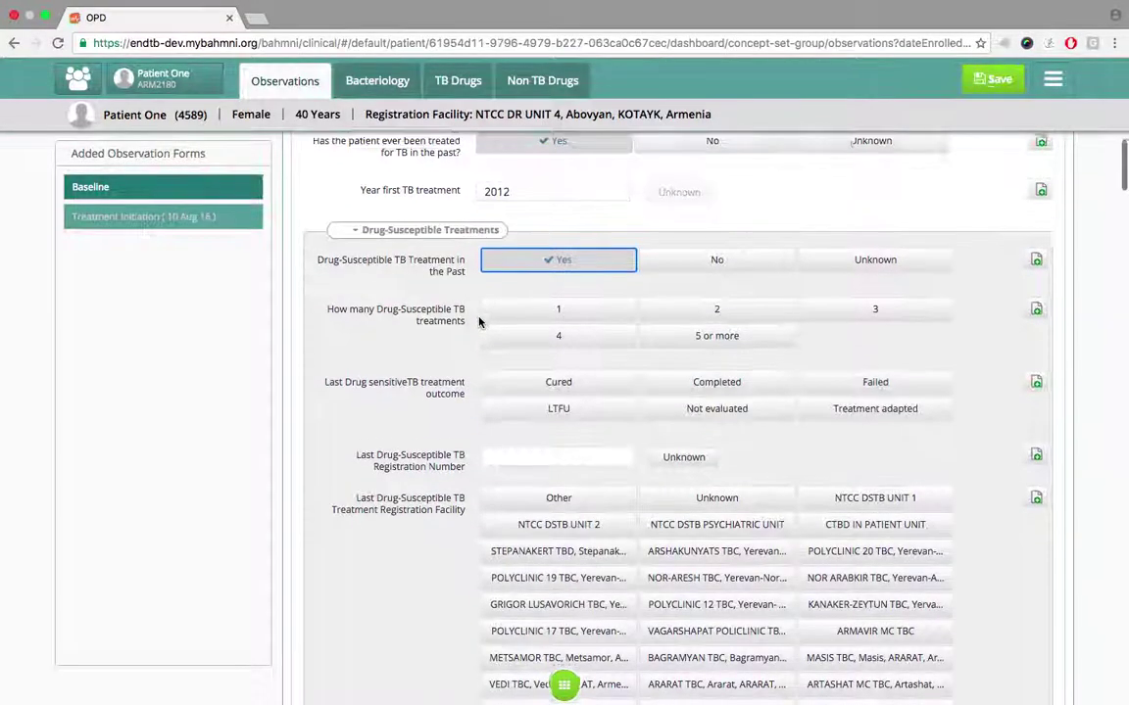
scroll(479, 321, "down", 1)
left_click(561, 288)
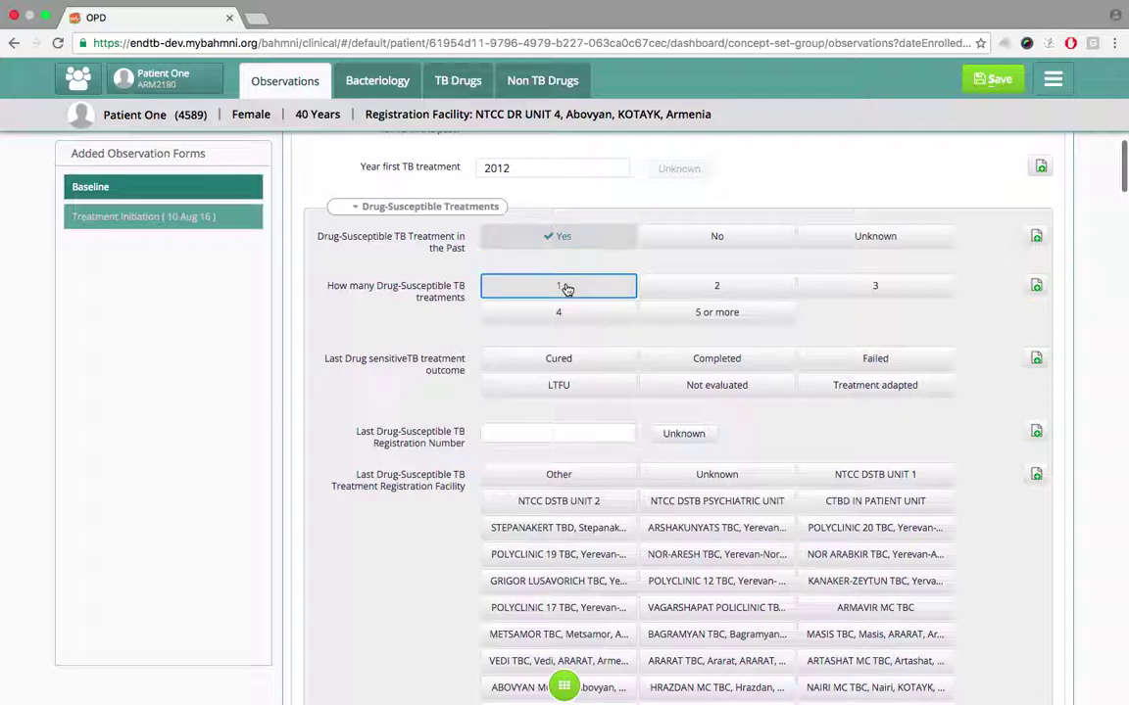
left_click(578, 358)
- In the Past TB Treatment Table, set the treatment start date to 03/10/2012 and the end date to 04/10/2013
scroll(417, 390, "down", 5)
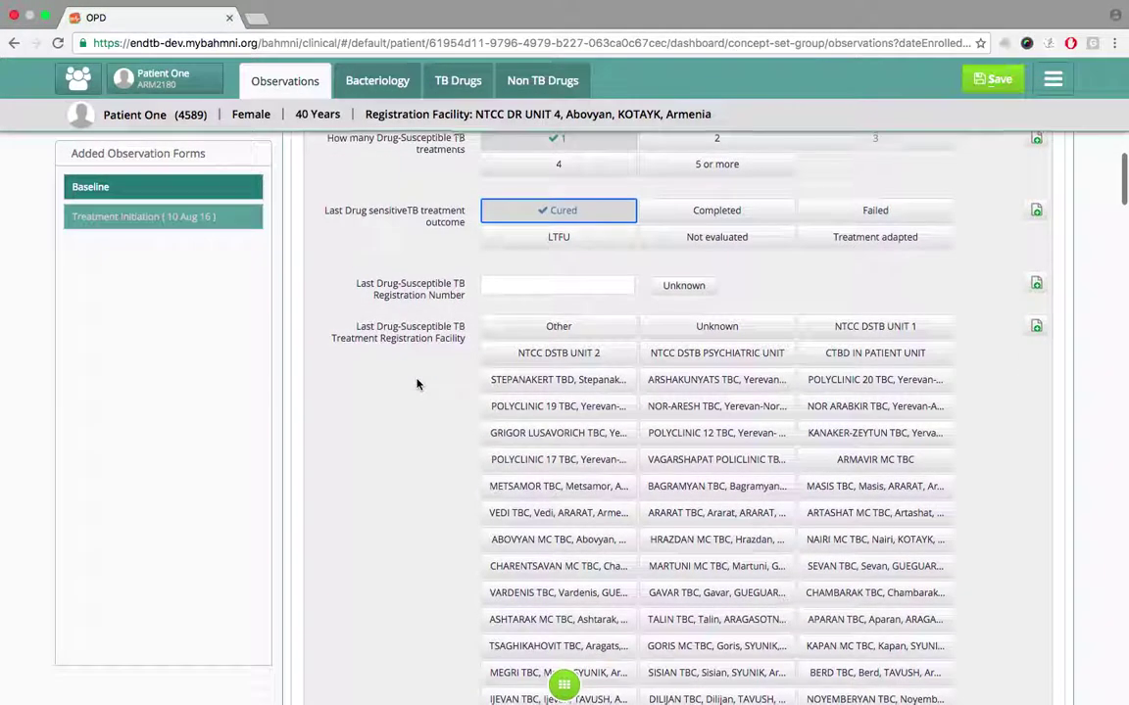
scroll(416, 384, "down", 20)
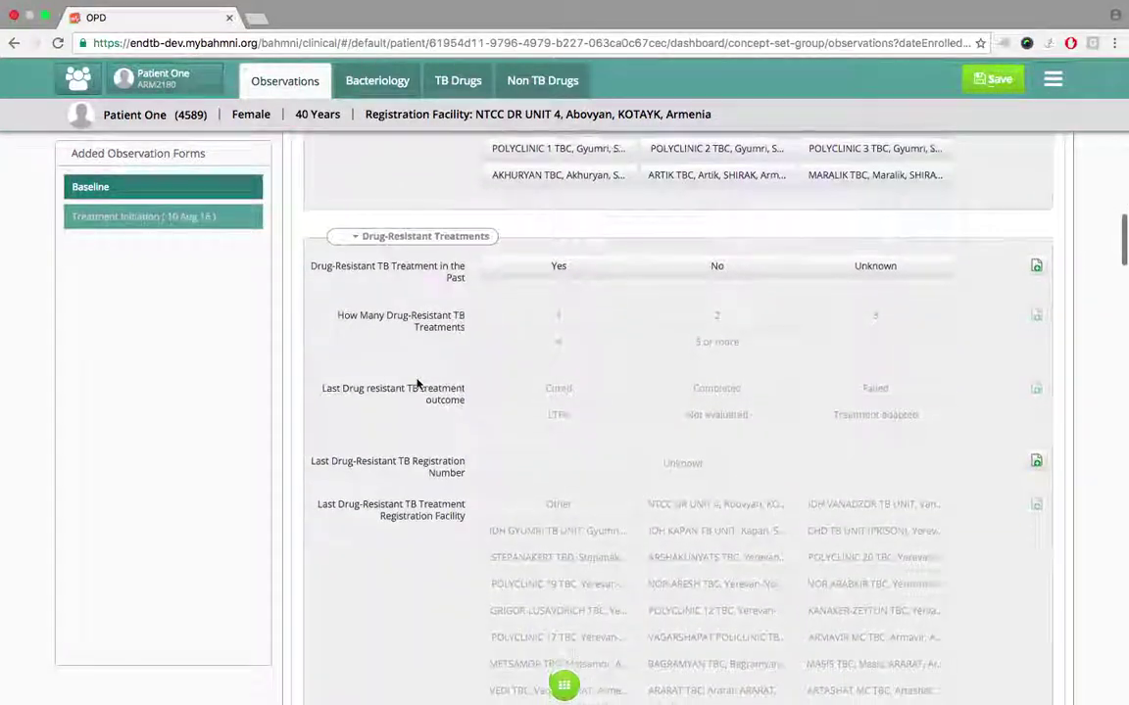
scroll(416, 384, "down", 10)
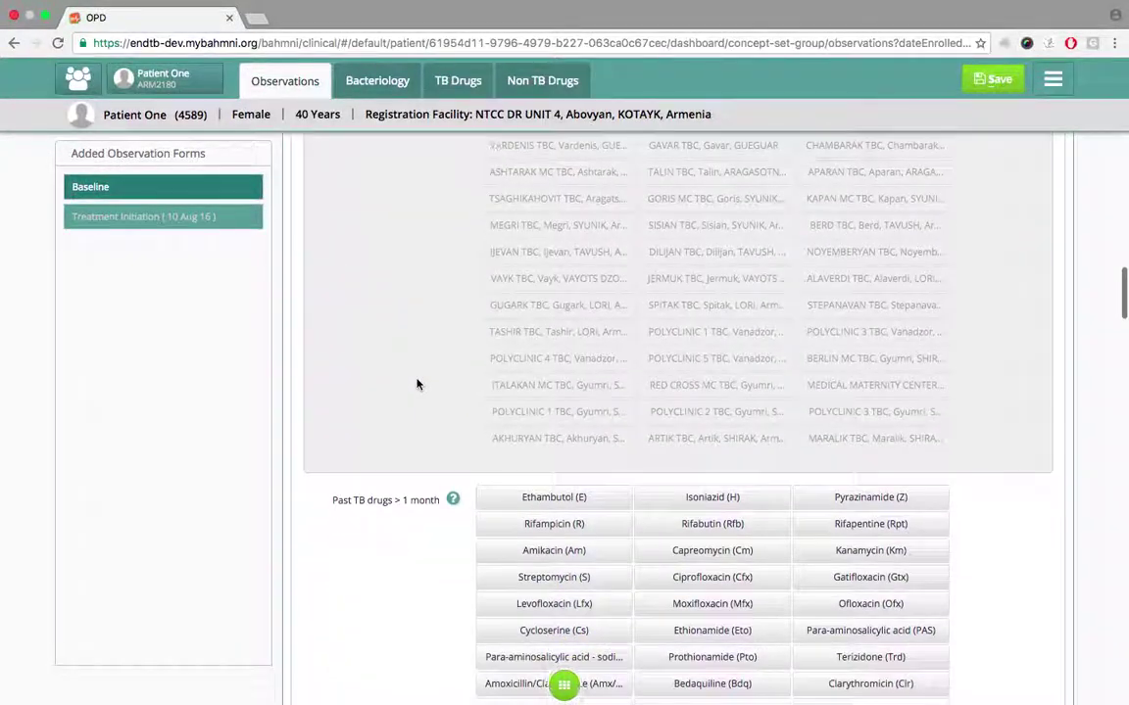
scroll(417, 384, "down", 10)
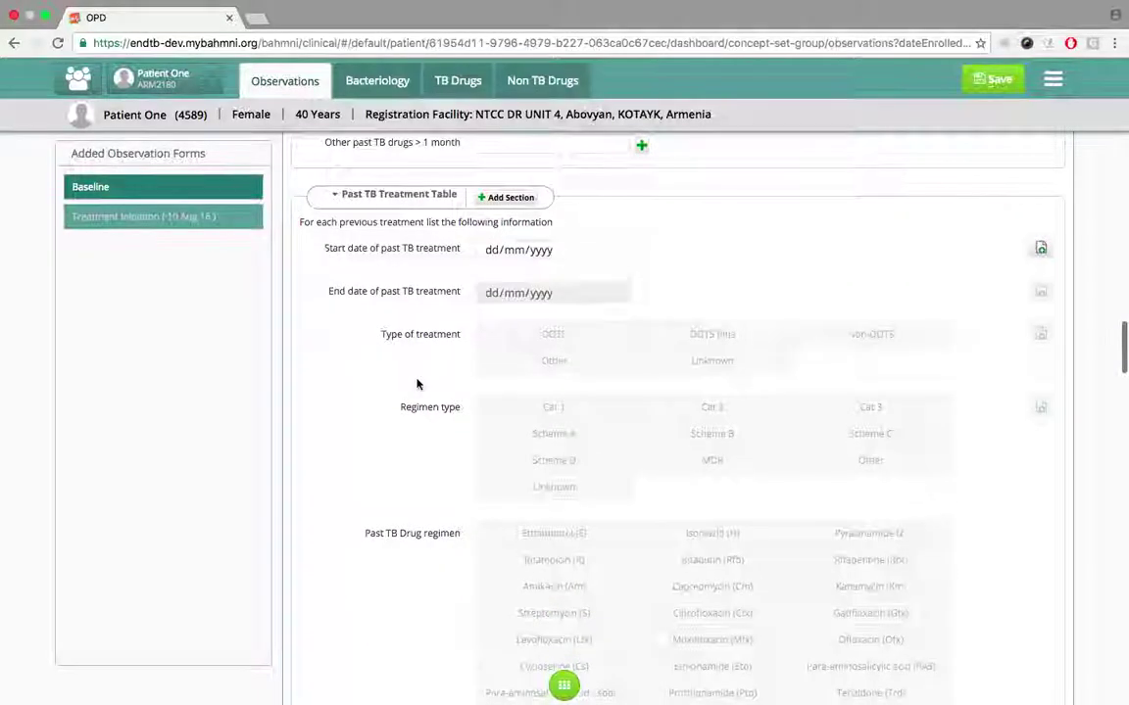
scroll(416, 384, "down", 1)
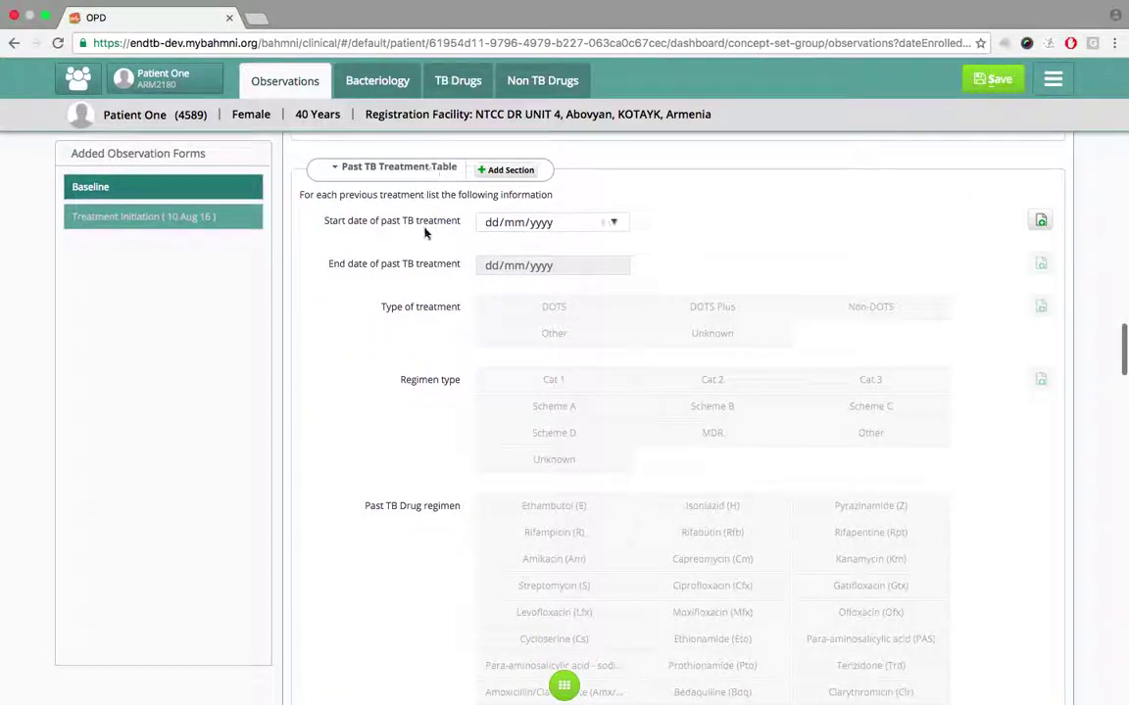
left_click(490, 222)
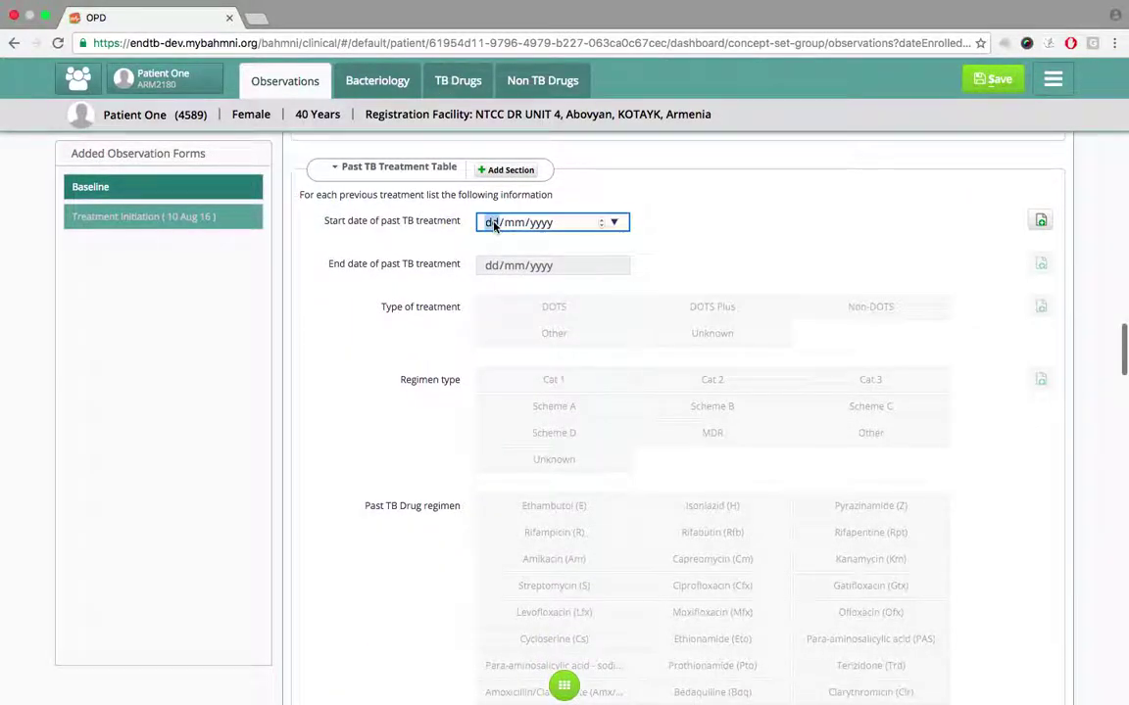
type("03/10/0")
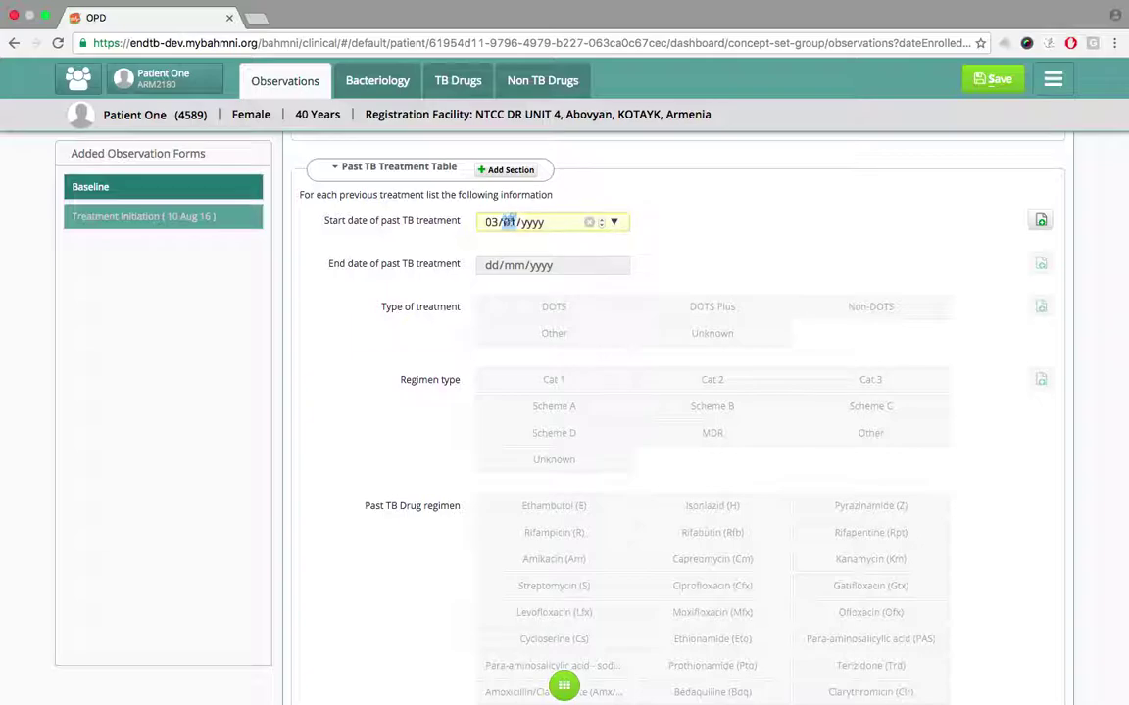
type("2012")
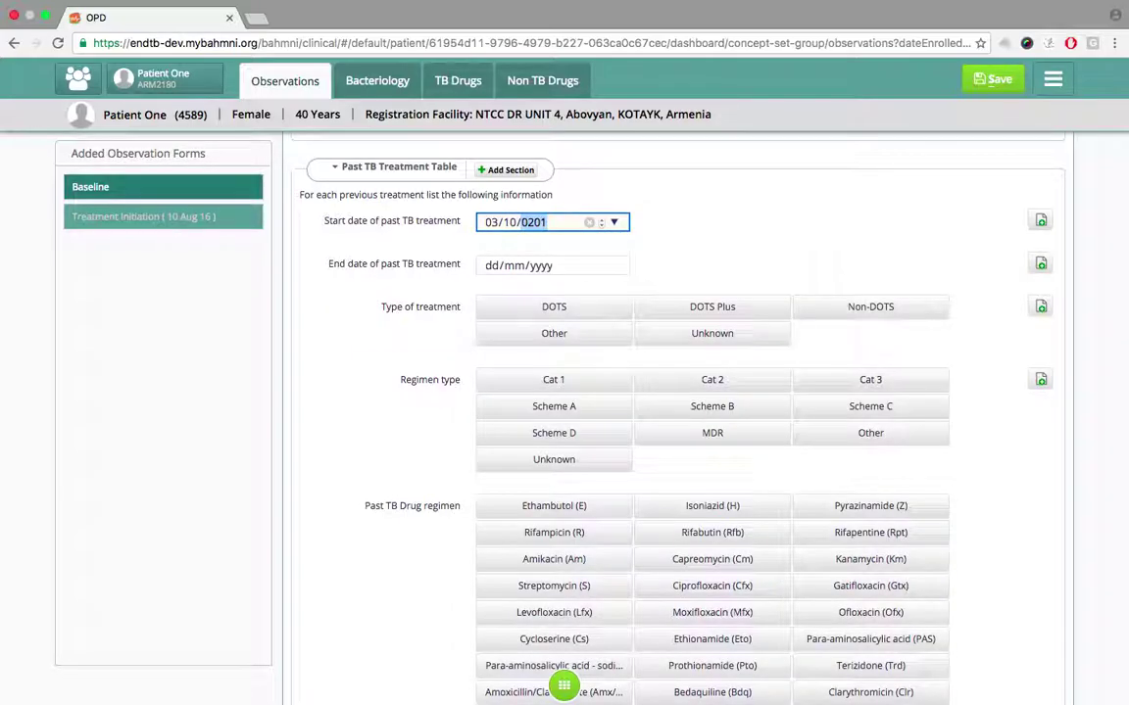
left_click(494, 270)
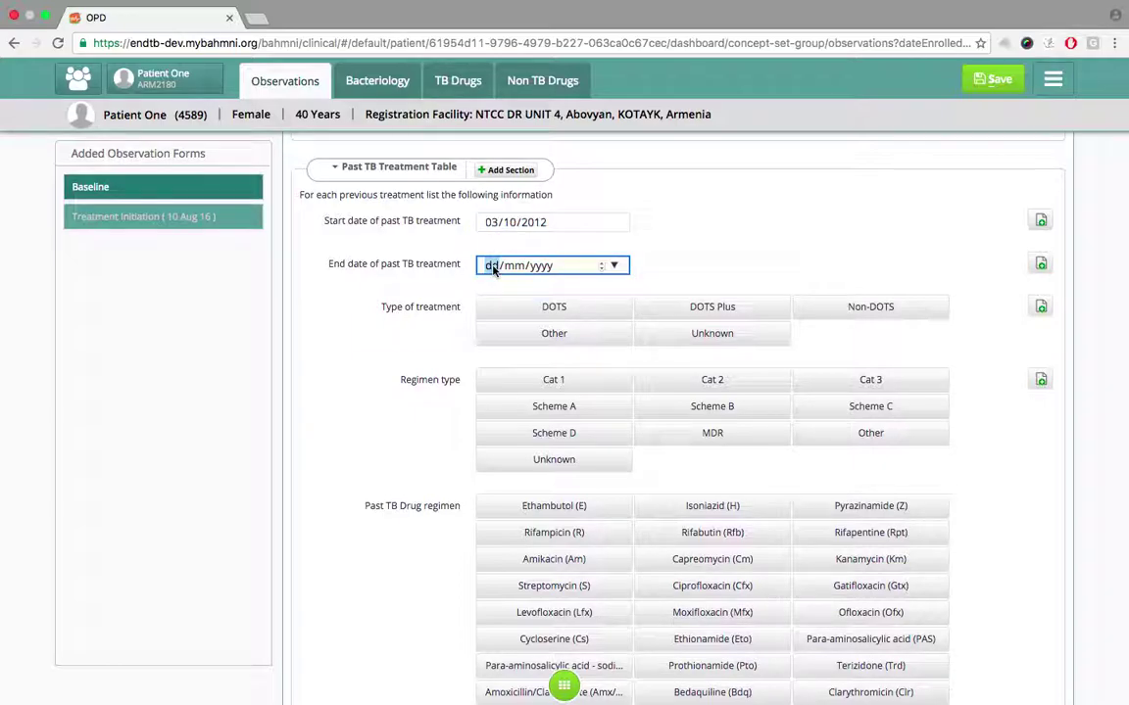
type("04/")
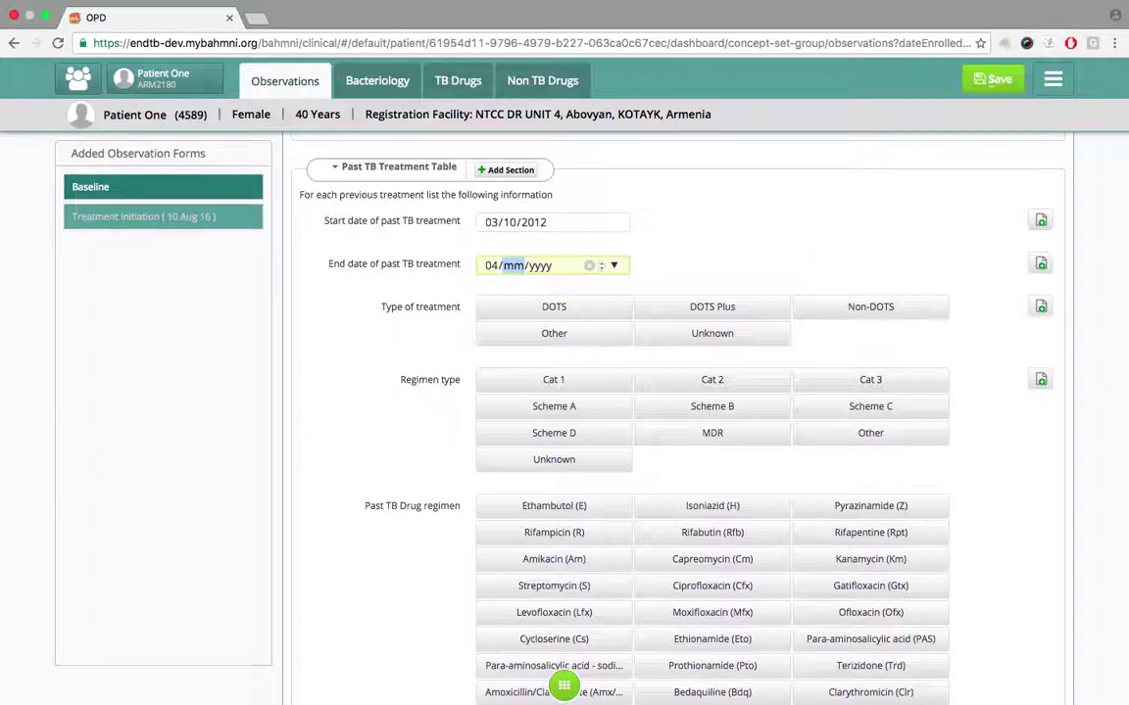
type("10/02013")
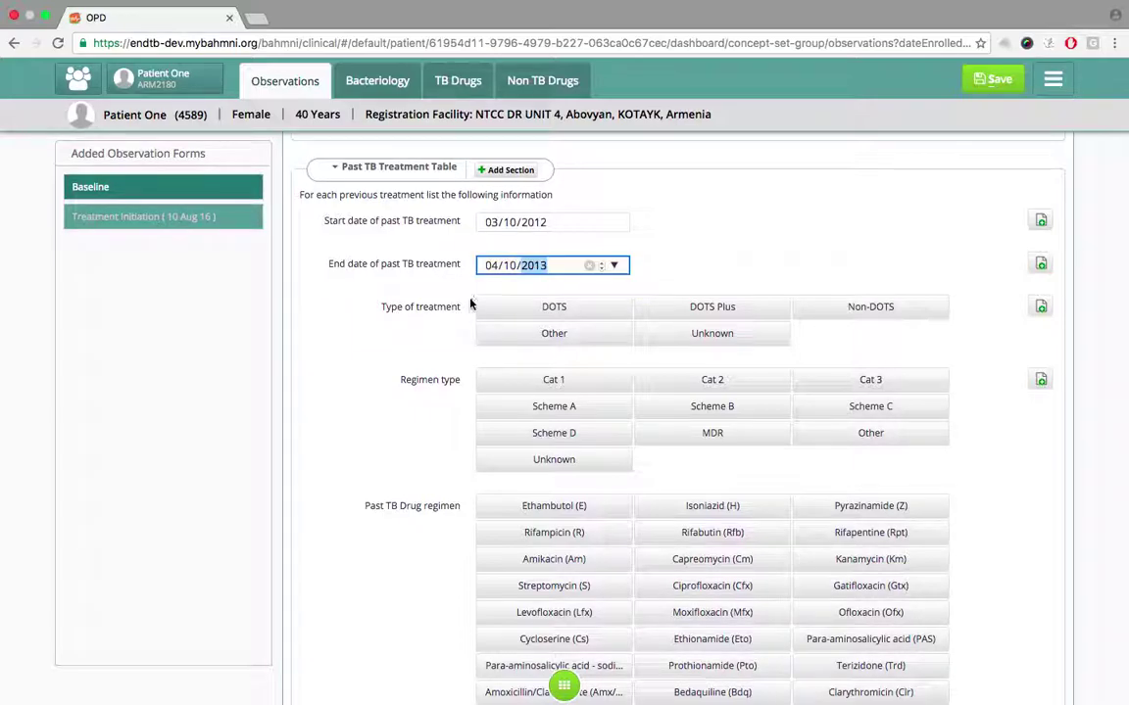
left_click(449, 333)
- Set the past treatment's type to DOTS and its regimen type to Cat 1
scroll(449, 333, "down", 1)
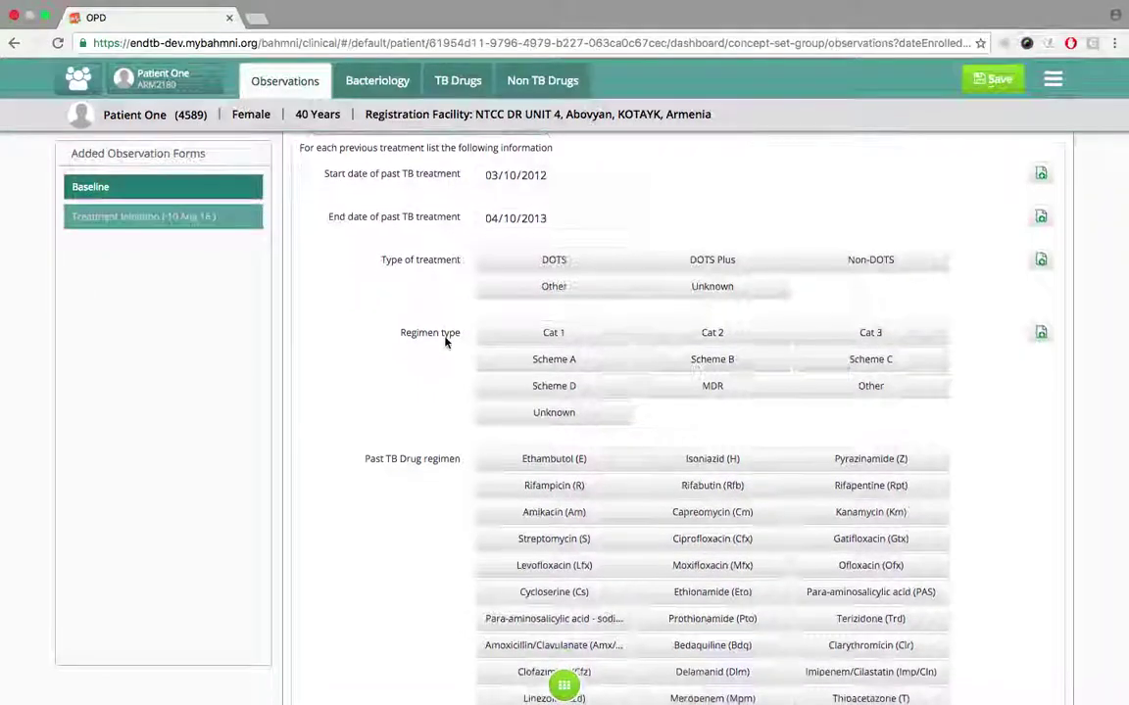
left_click(525, 262)
left_click(567, 338)
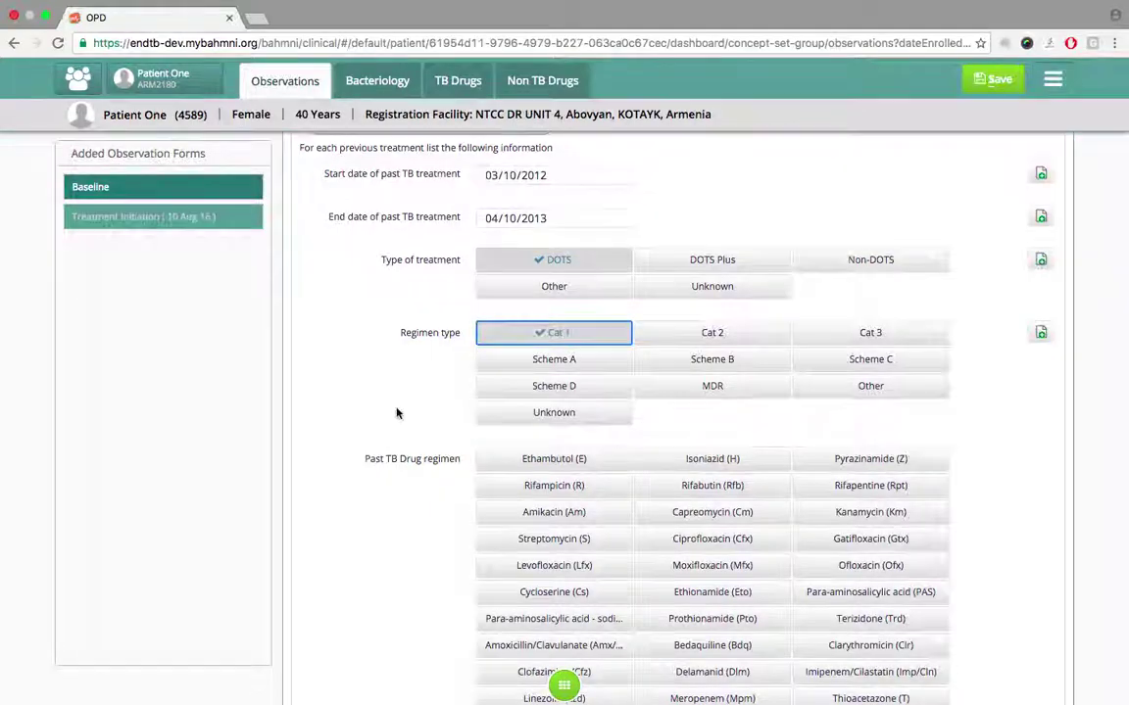
- Select Ethambutol, Isoniazid, Pyrazinamide and Rifampicin as the past TB drug regimen and set Past TB outcome to Cured
scroll(397, 412, "down", 2)
left_click(529, 386)
left_click(682, 388)
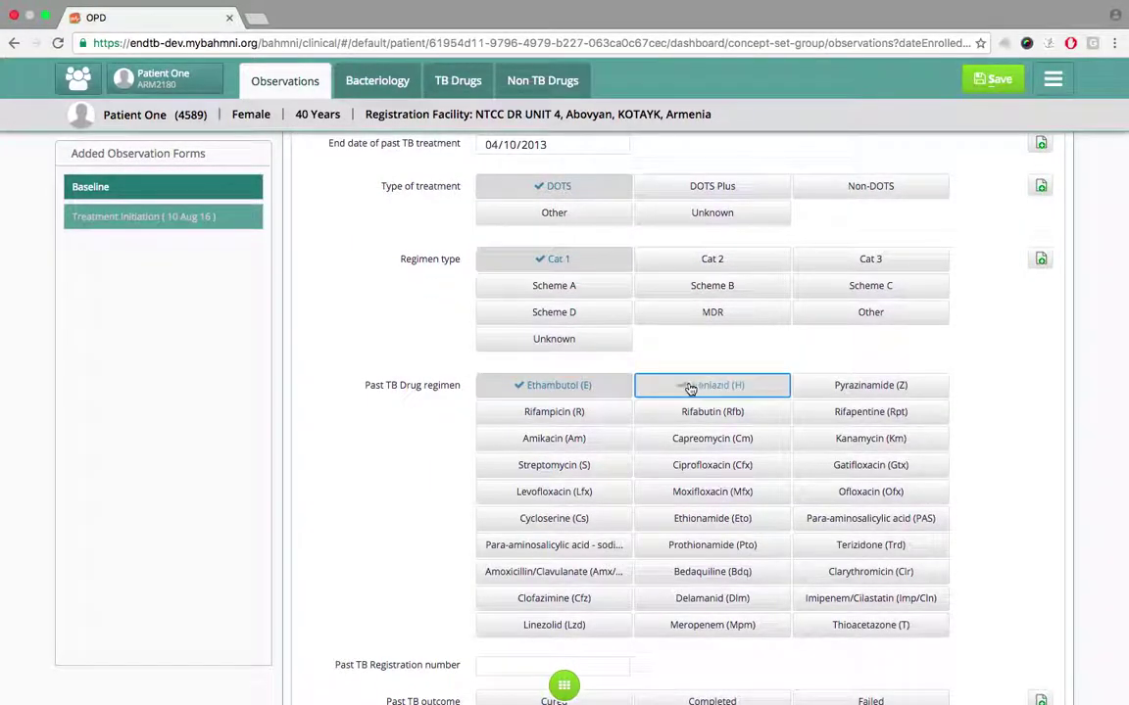
left_click(813, 387)
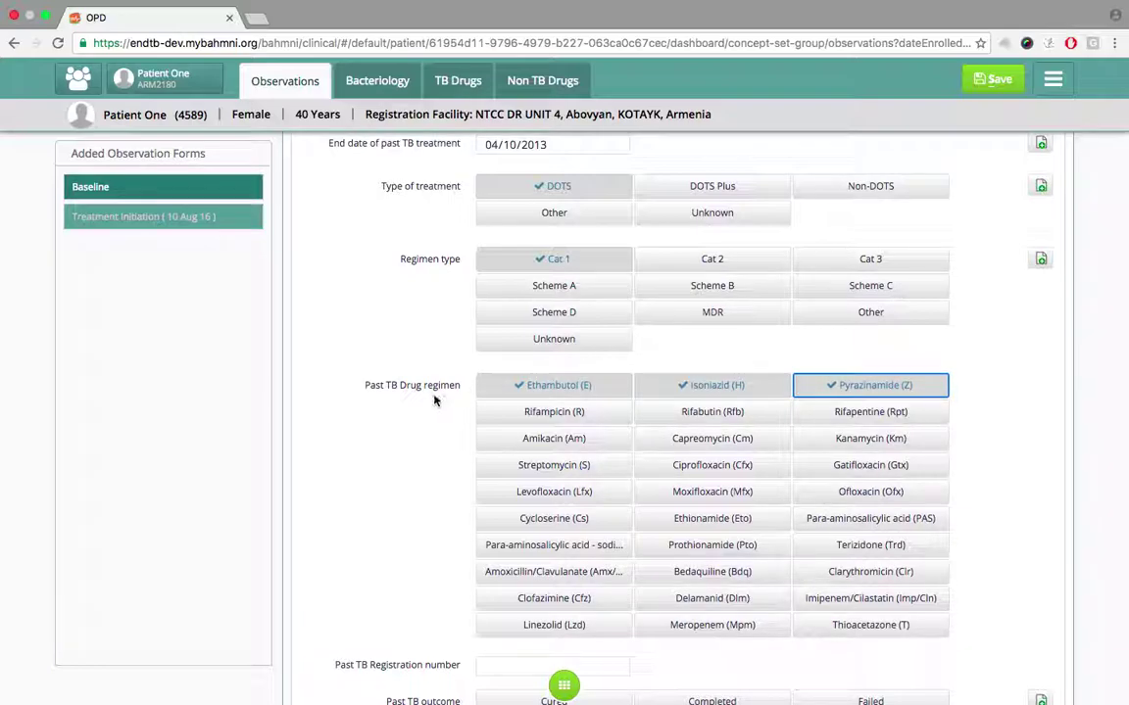
left_click(551, 427)
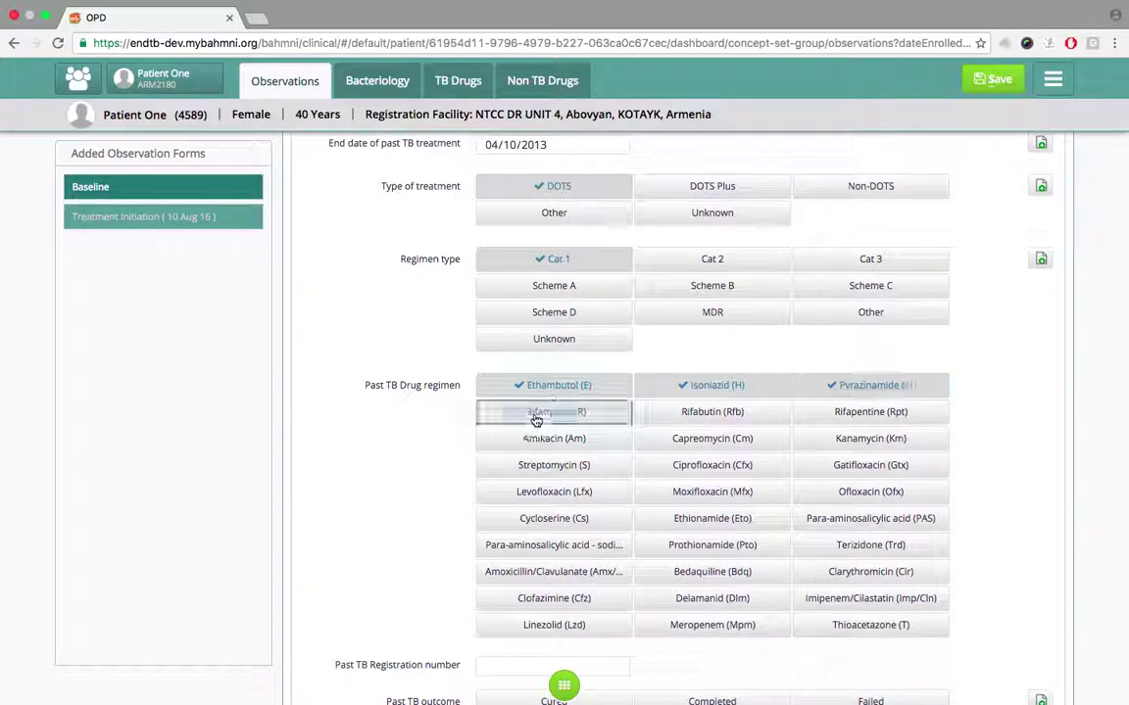
scroll(365, 471, "down", 3)
scroll(370, 474, "down", 1)
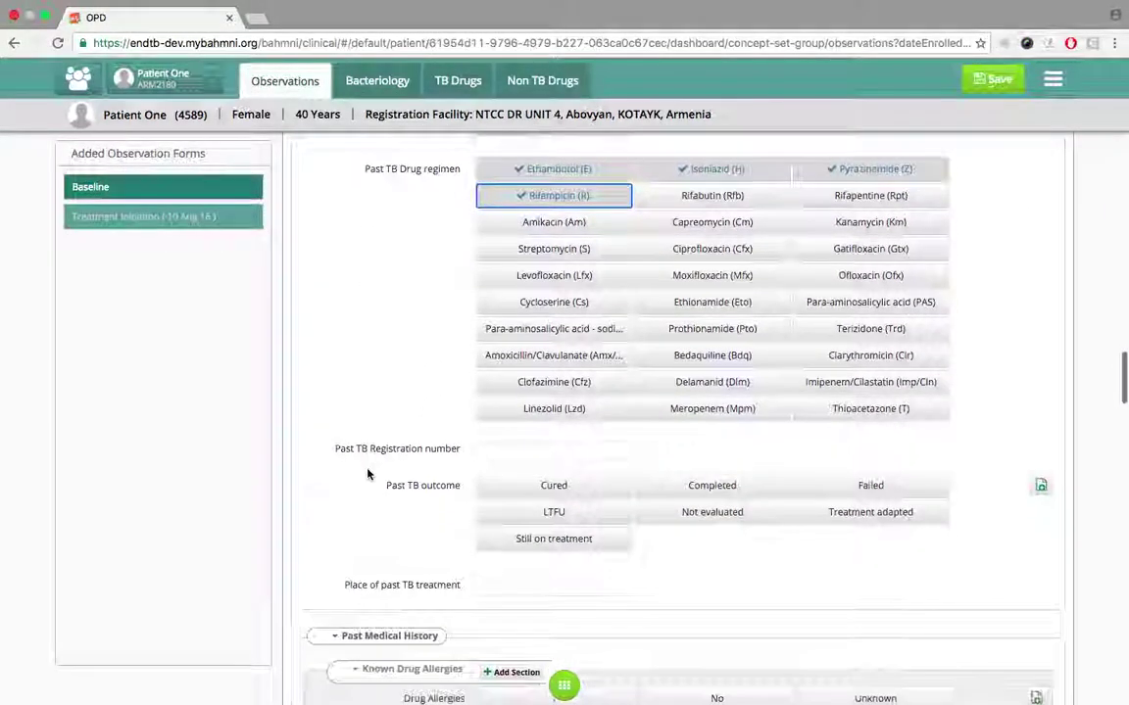
left_click(554, 488)
- Collapse the Past Medical History section and expand it again
scroll(563, 600, "down", 7)
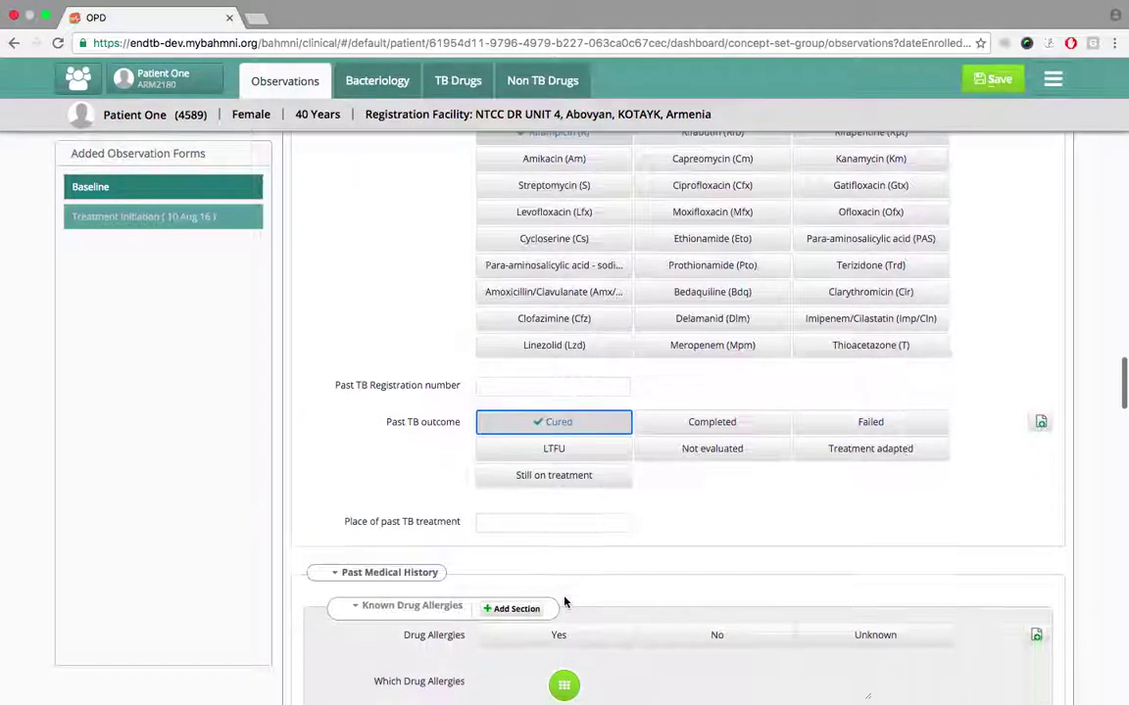
scroll(564, 601, "down", 2)
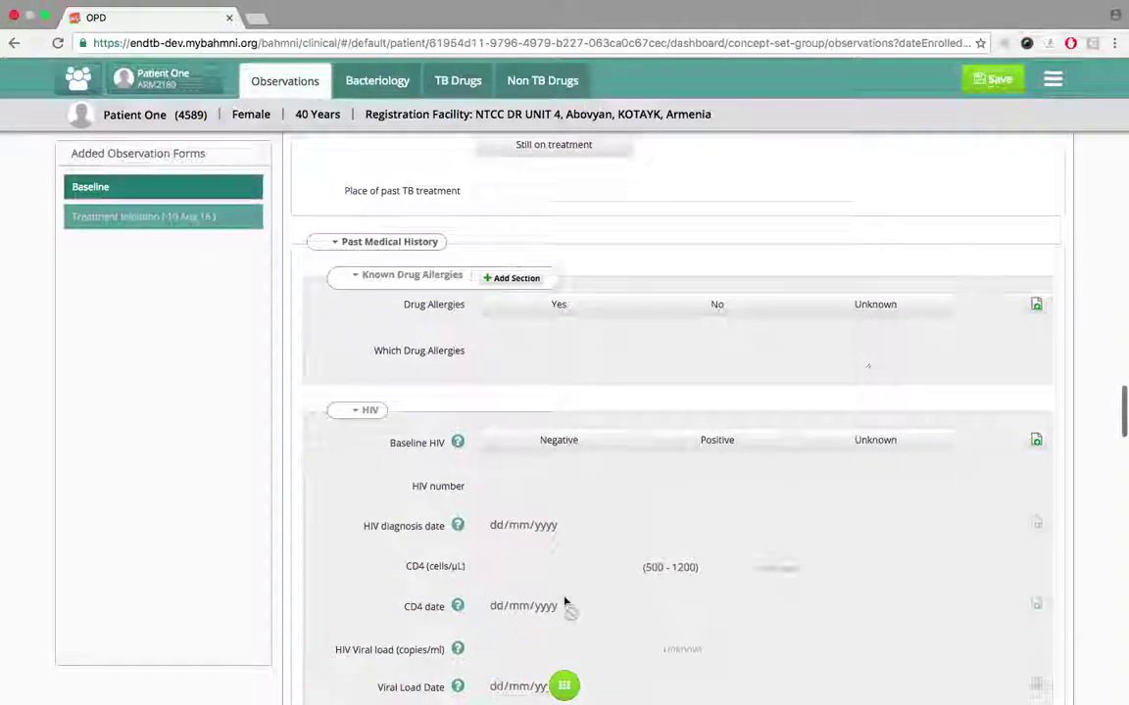
left_click_drag(343, 218, 486, 218)
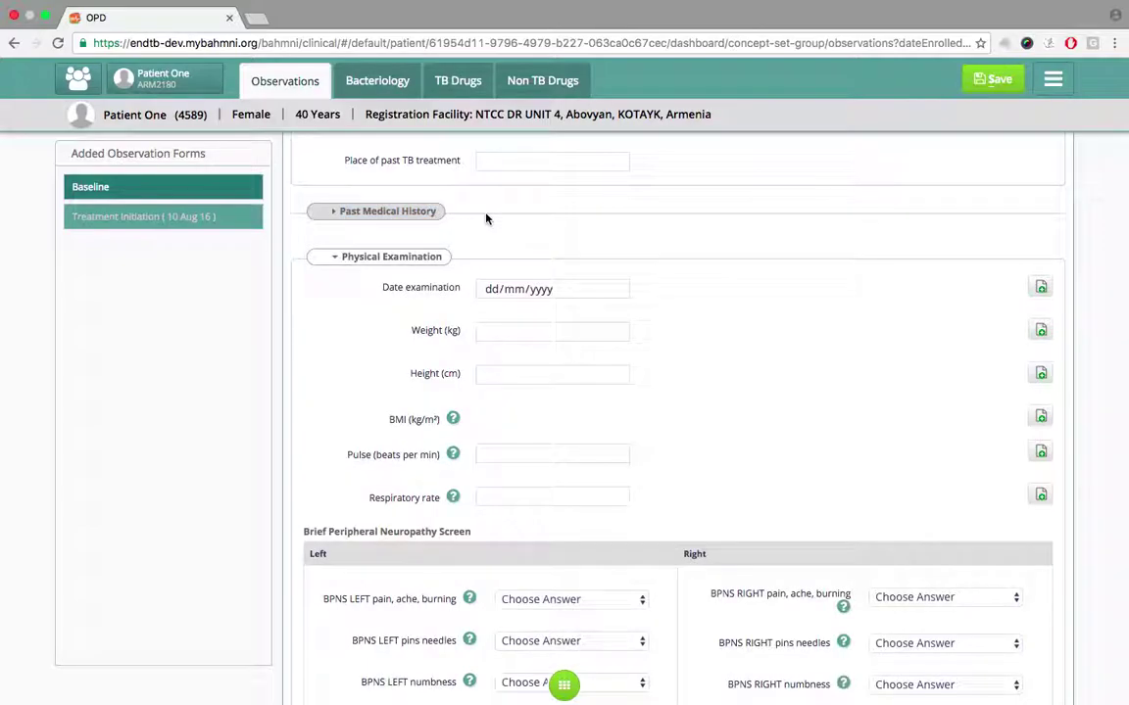
left_click(428, 211)
- In Past Medical History, set Baseline HIV to Positive, Diabetes to Yes and COPD to No, and save the Baseline form
scroll(433, 285, "down", 1)
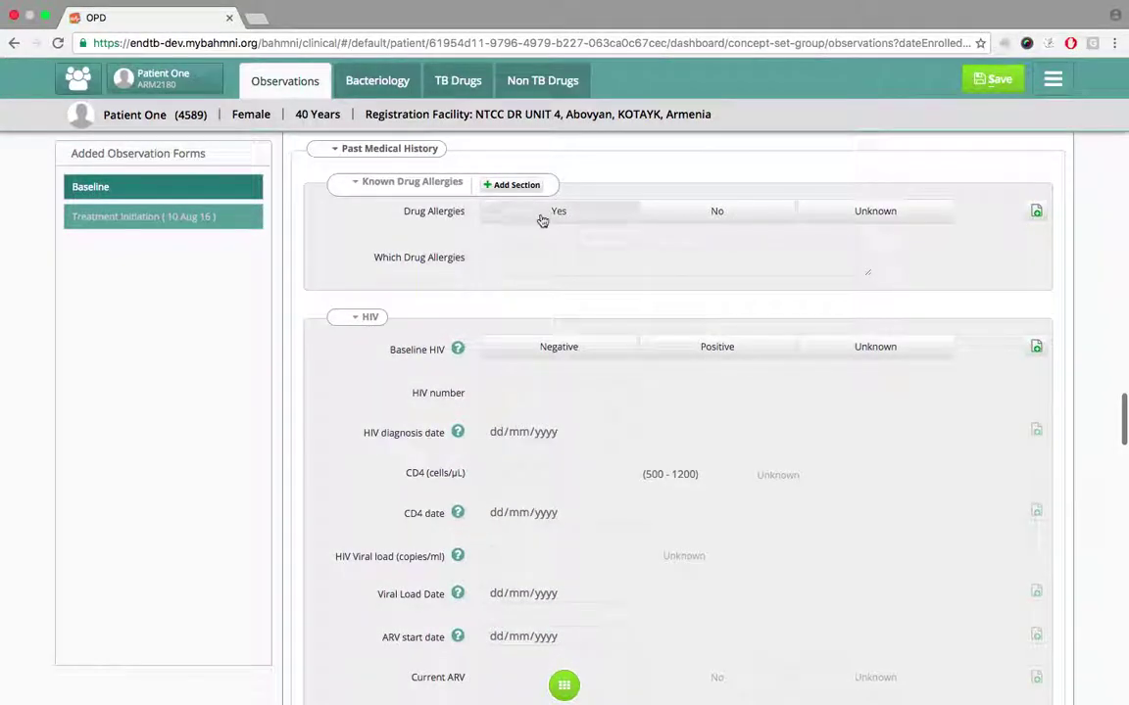
left_click(675, 356)
scroll(675, 358, "down", 3)
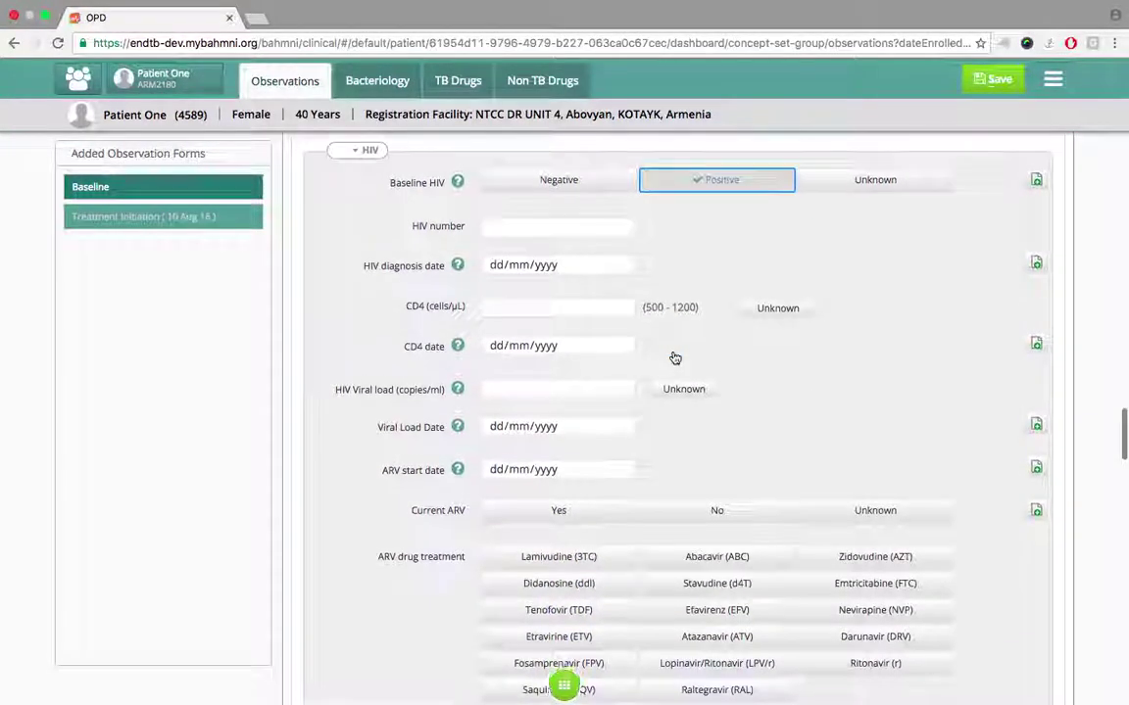
scroll(675, 357, "down", 10)
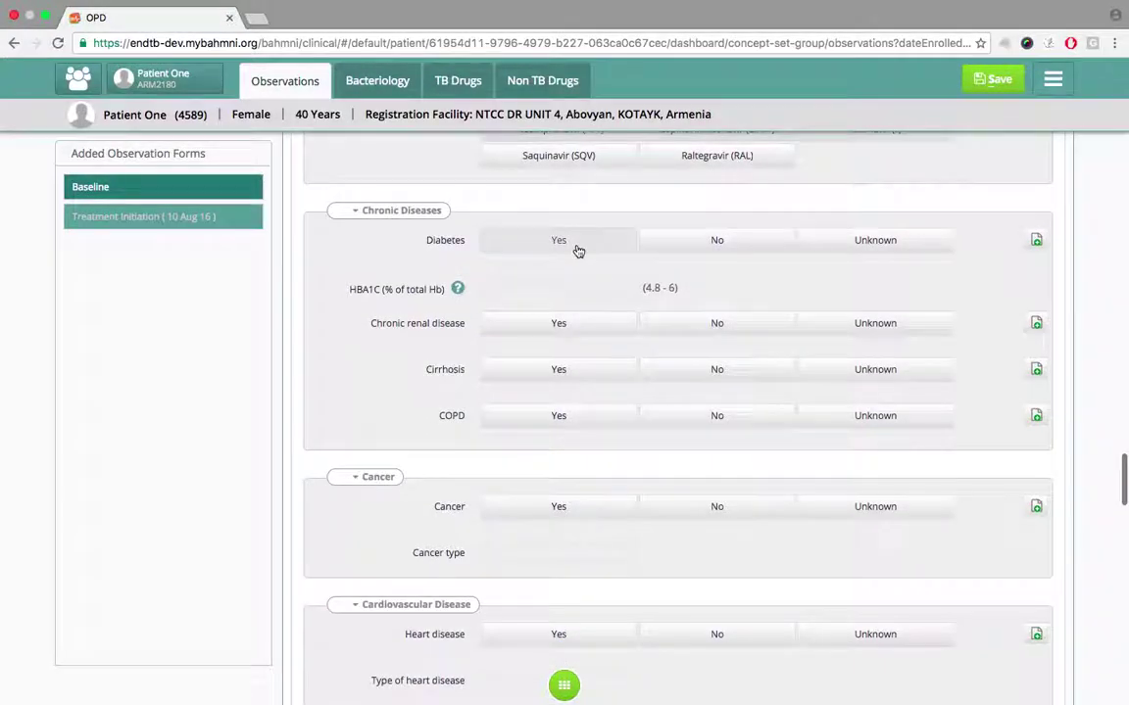
left_click(578, 249)
left_click(666, 418)
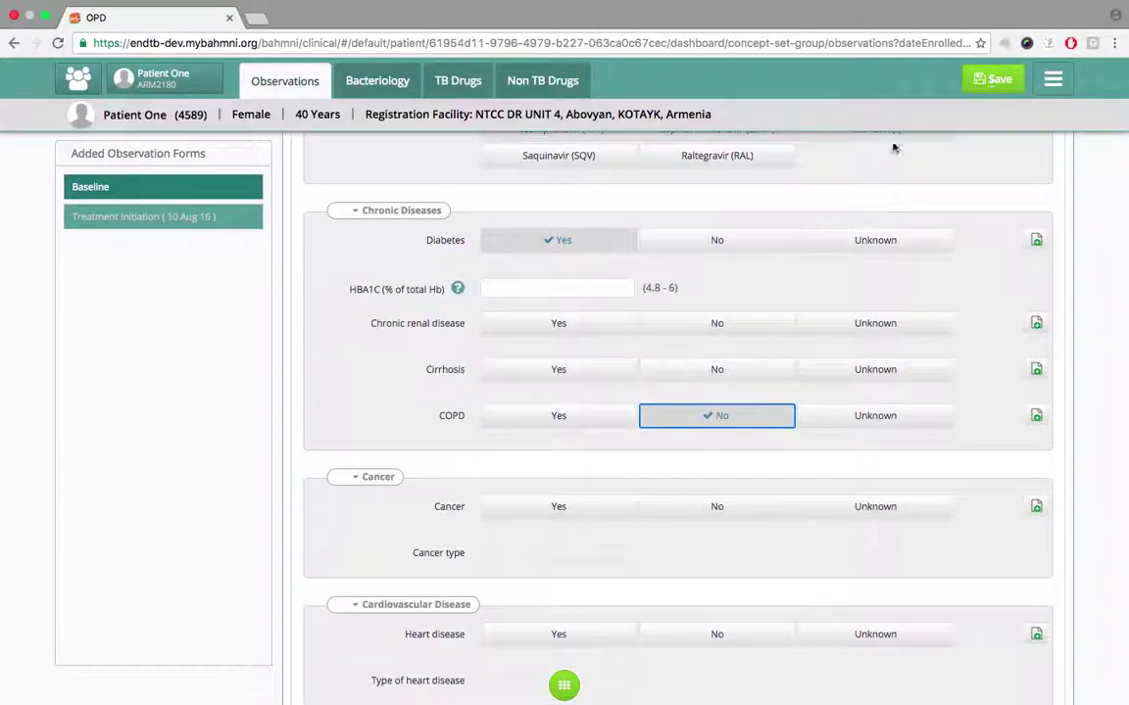
left_click(979, 94)
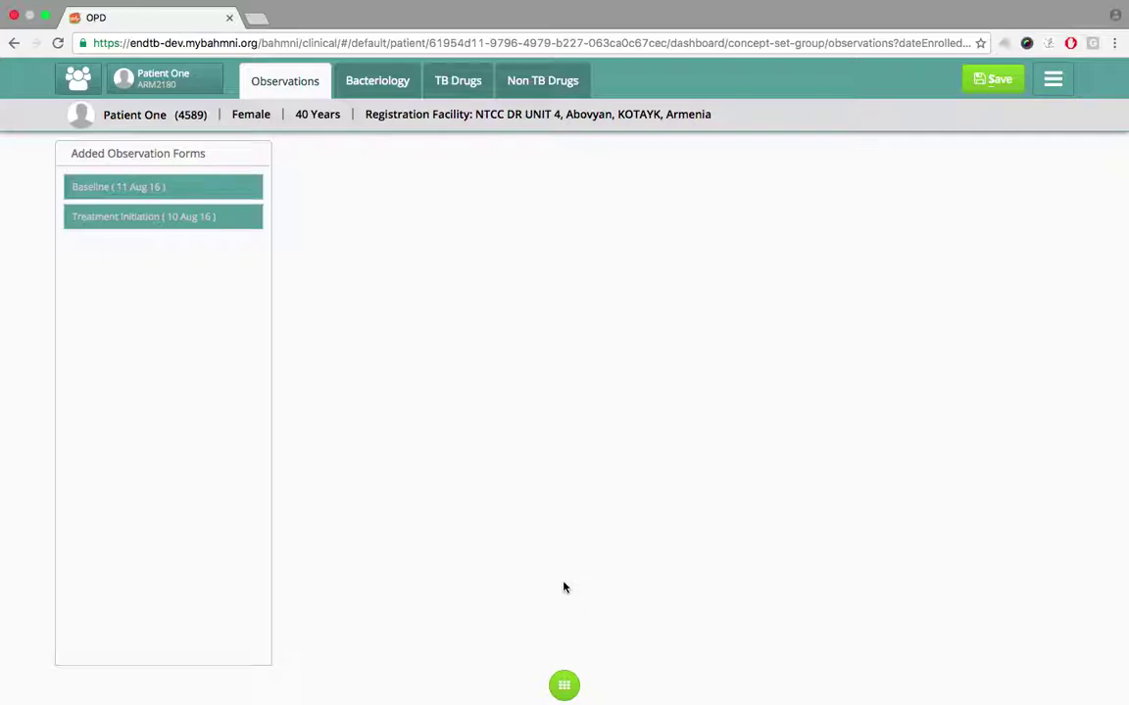
- Add the Documents observation form to the patient's record
left_click(564, 685)
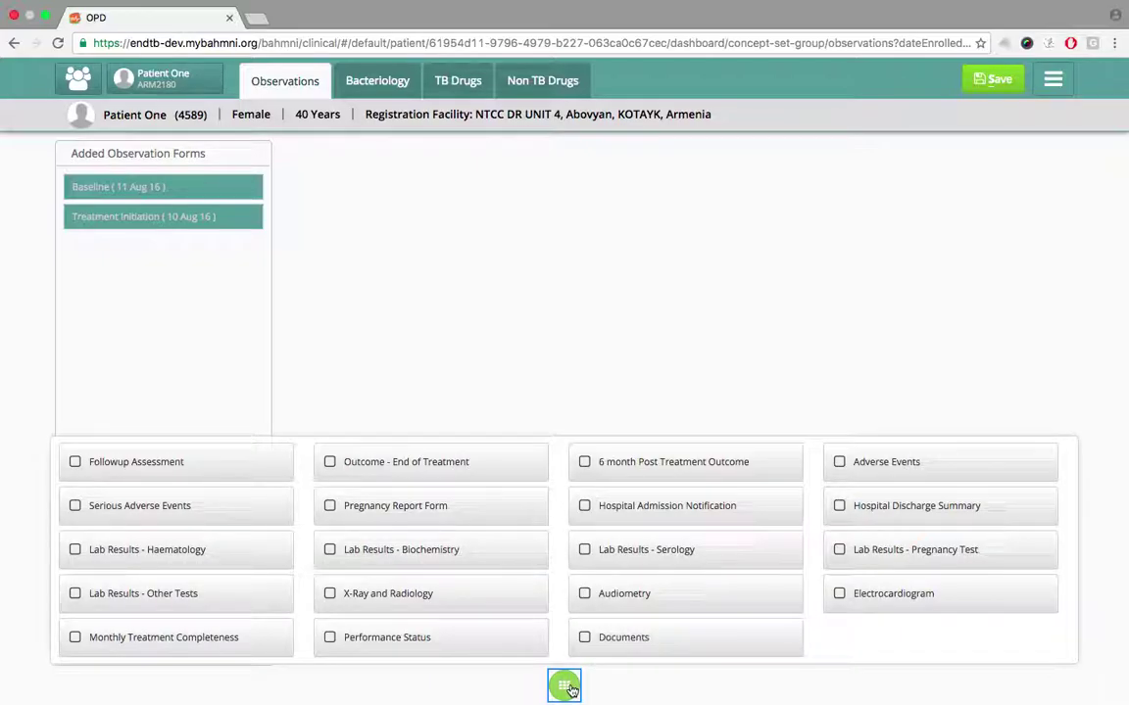
left_click(633, 648)
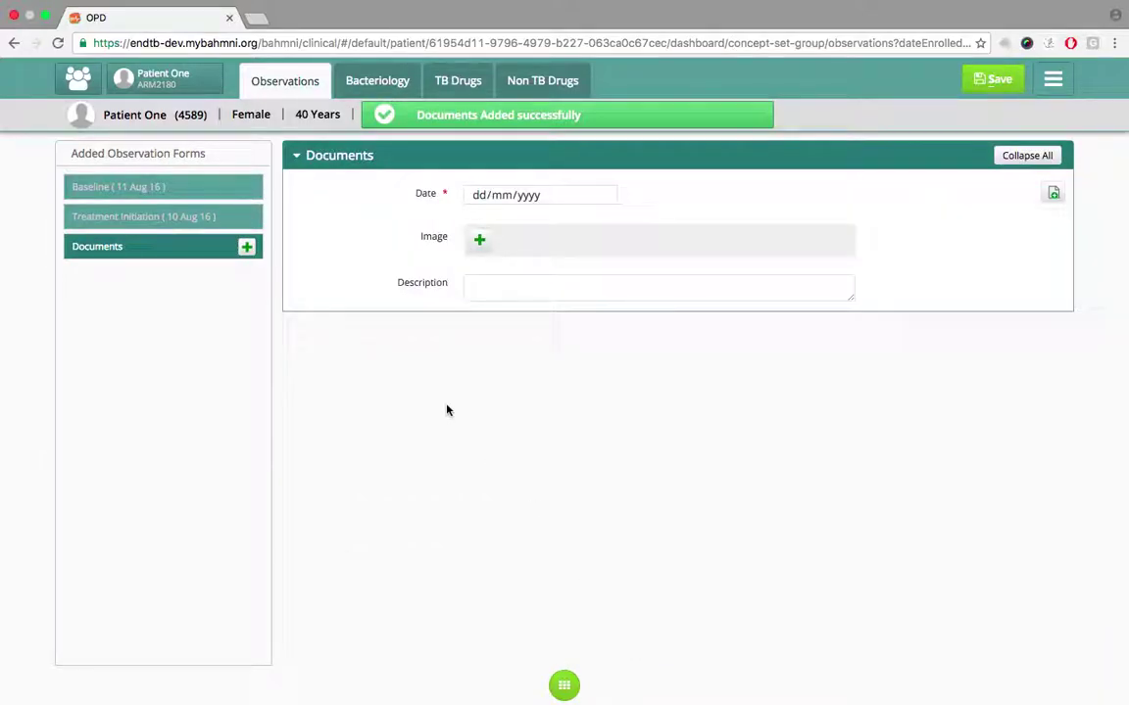
- Set the Documents form's date to 10/08/2016 and attach X-ray.jpg from the Desktop folder as its image
left_click(475, 193)
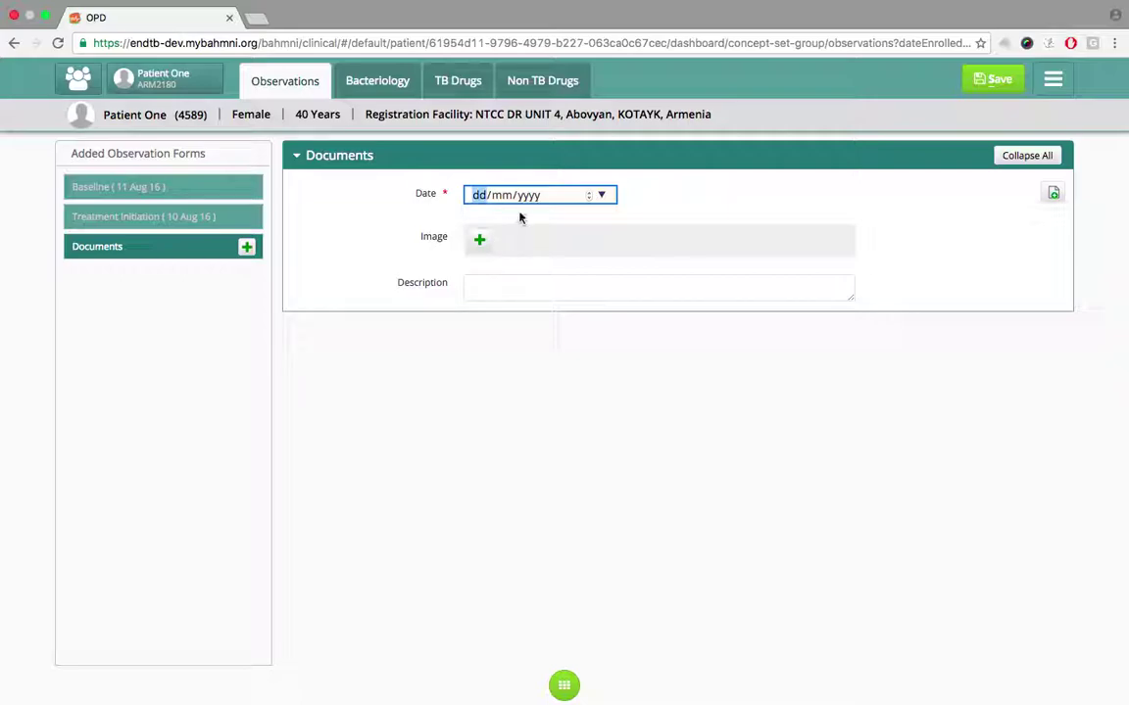
type("10/08/00")
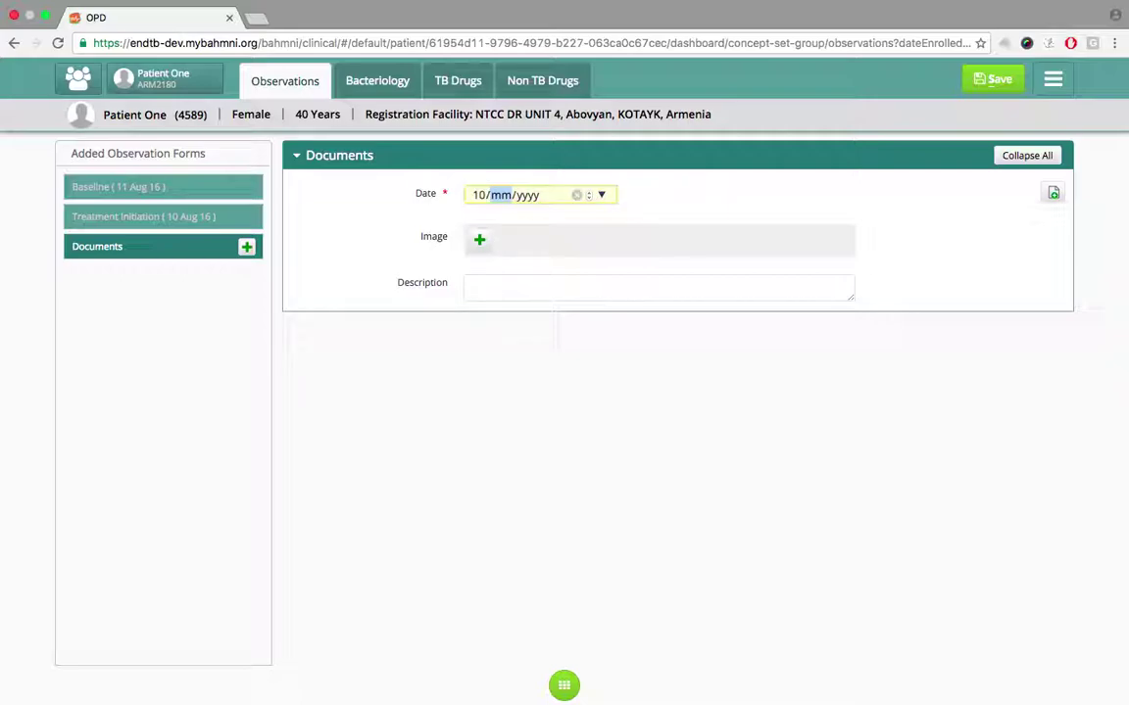
type("2016")
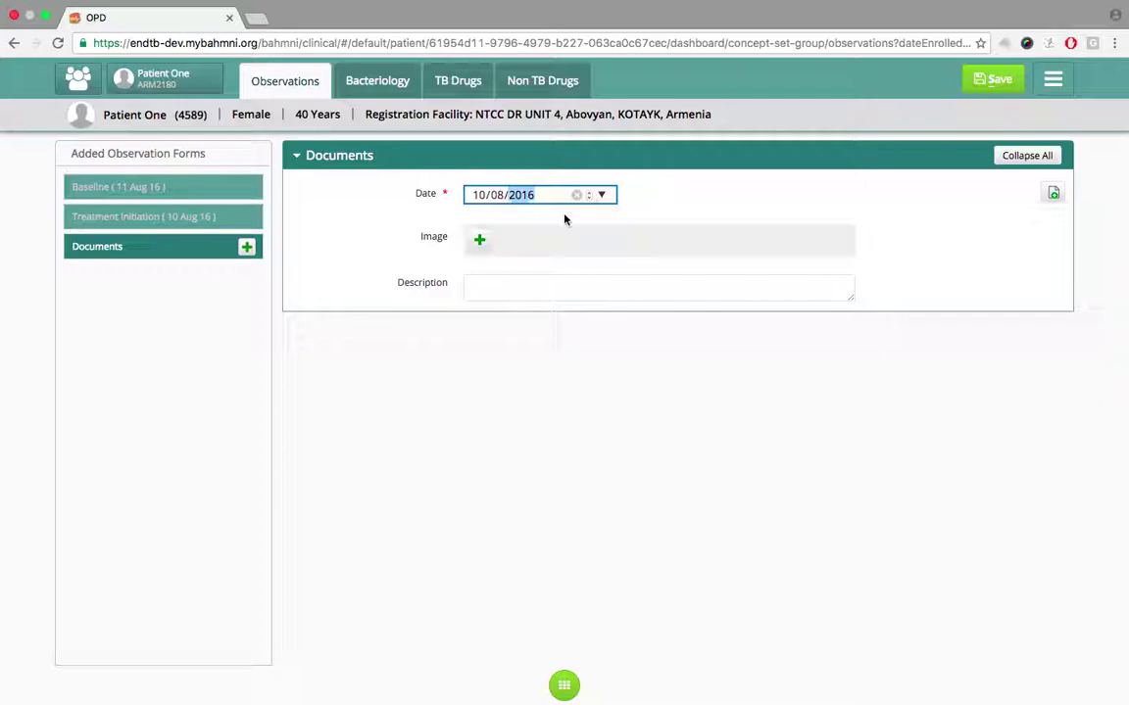
left_click(482, 241)
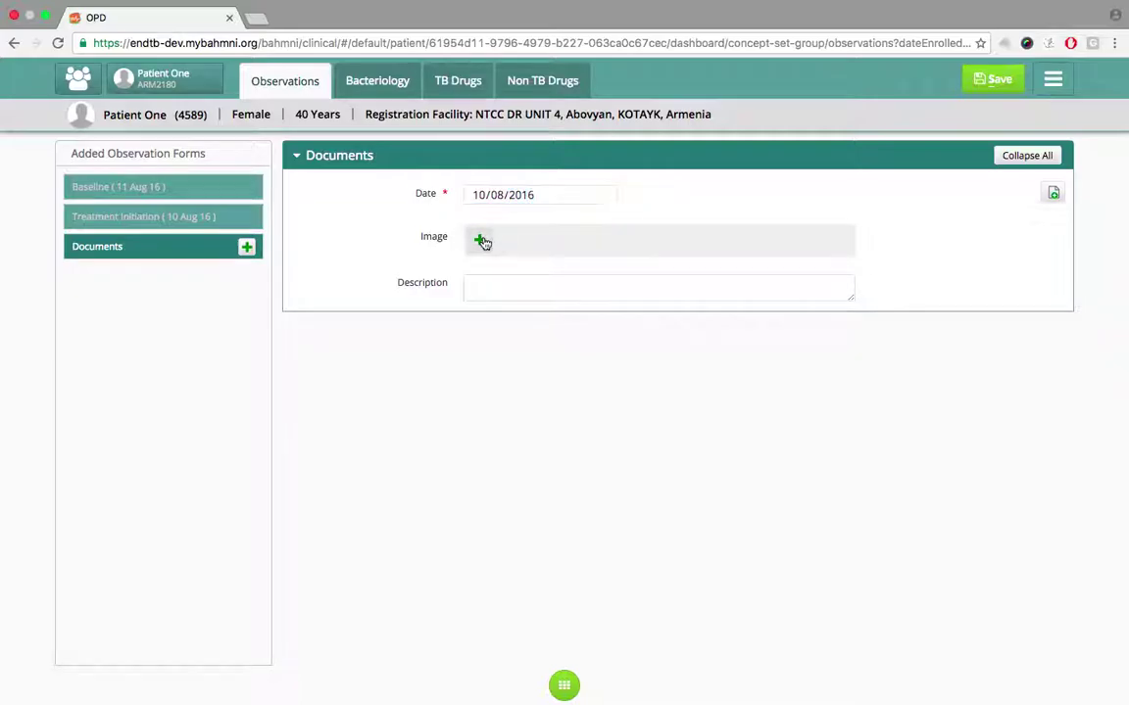
scroll(466, 196, "down", 5)
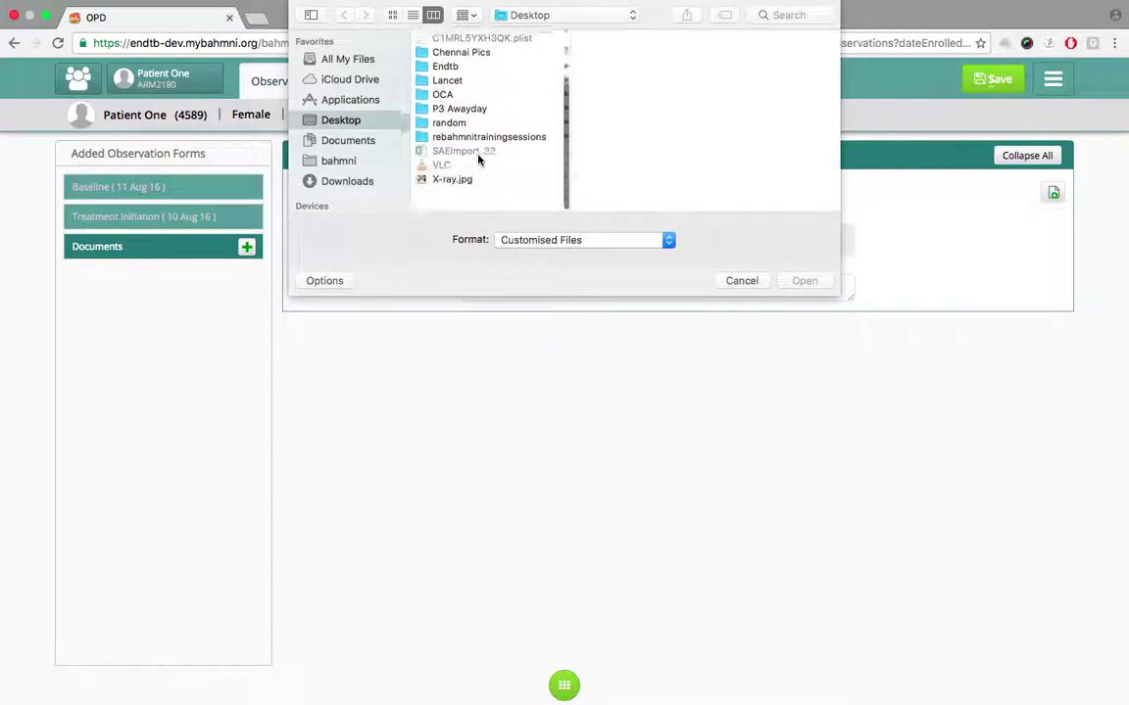
left_click(461, 204)
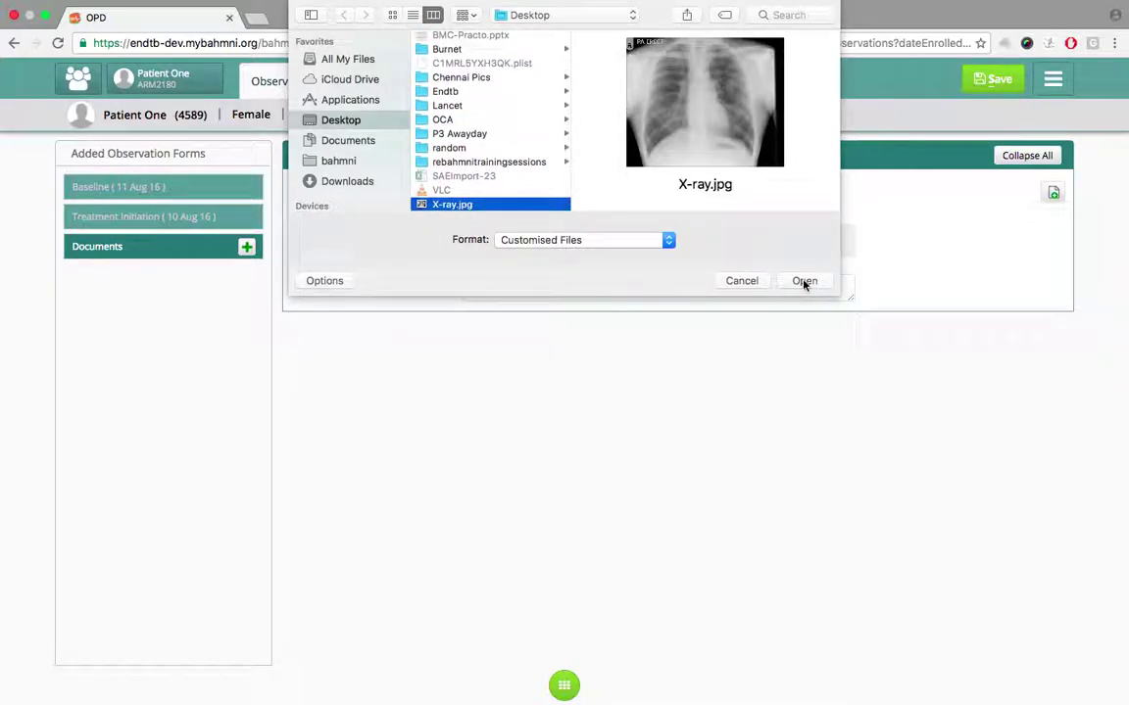
left_click(802, 282)
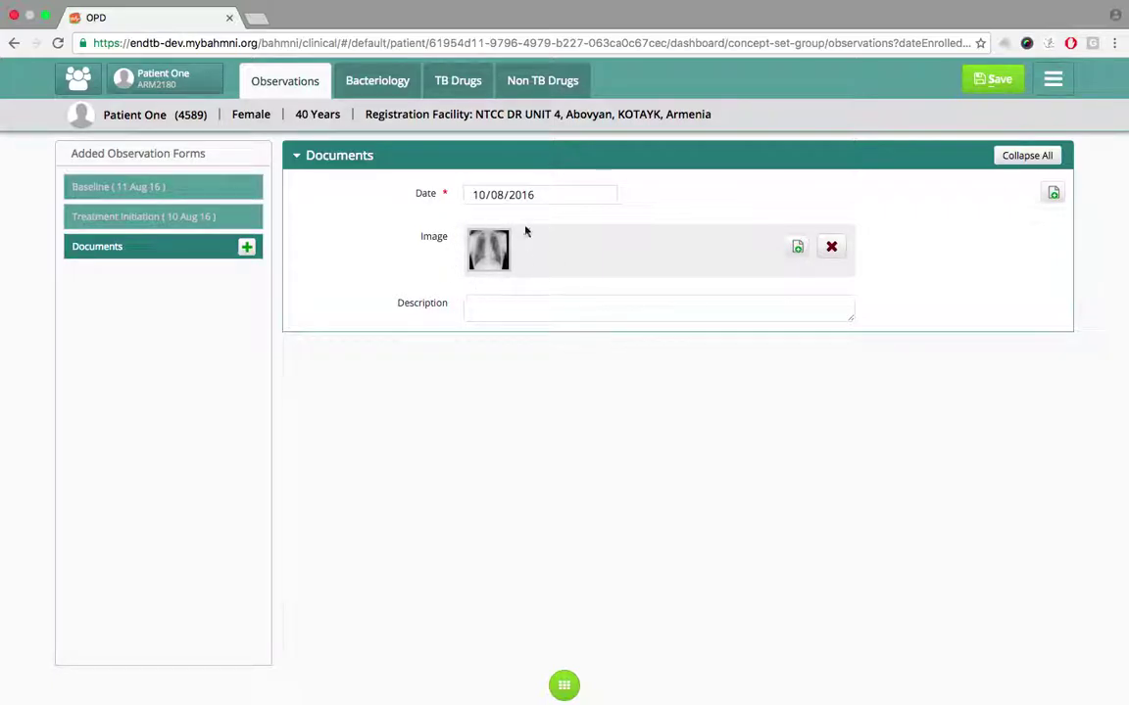
- Enter "Chest PA-Erect" as the image description and save the Documents form
left_click(516, 307)
type("Chest,PA-e")
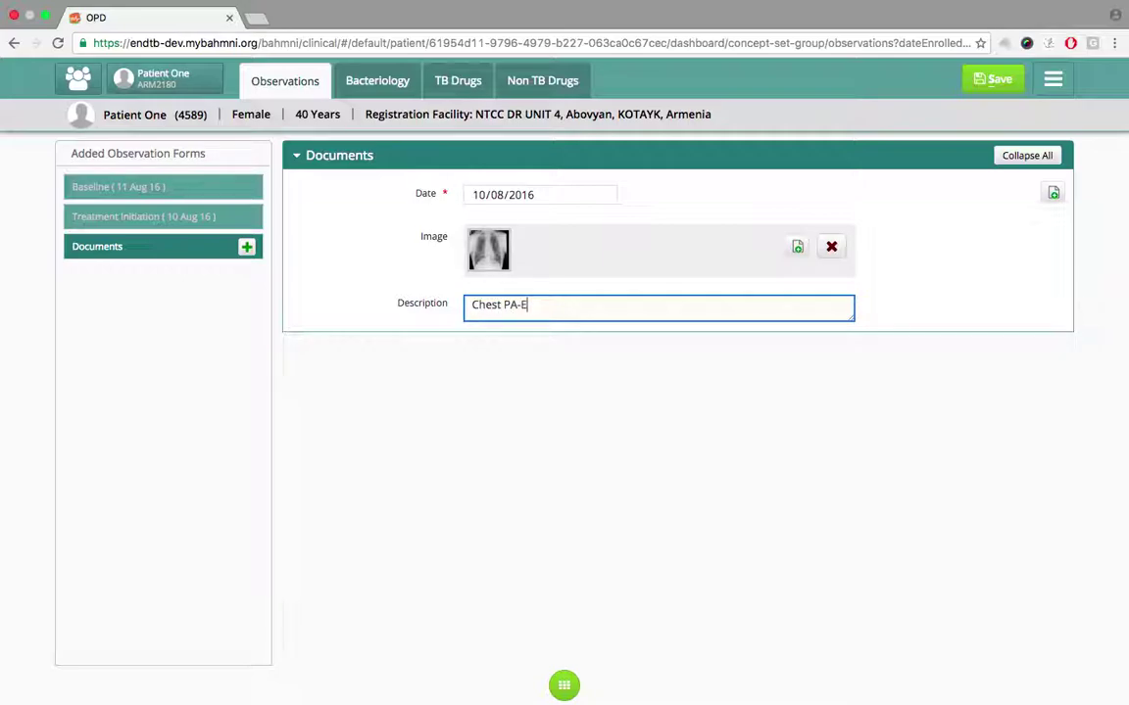
left_click(627, 387)
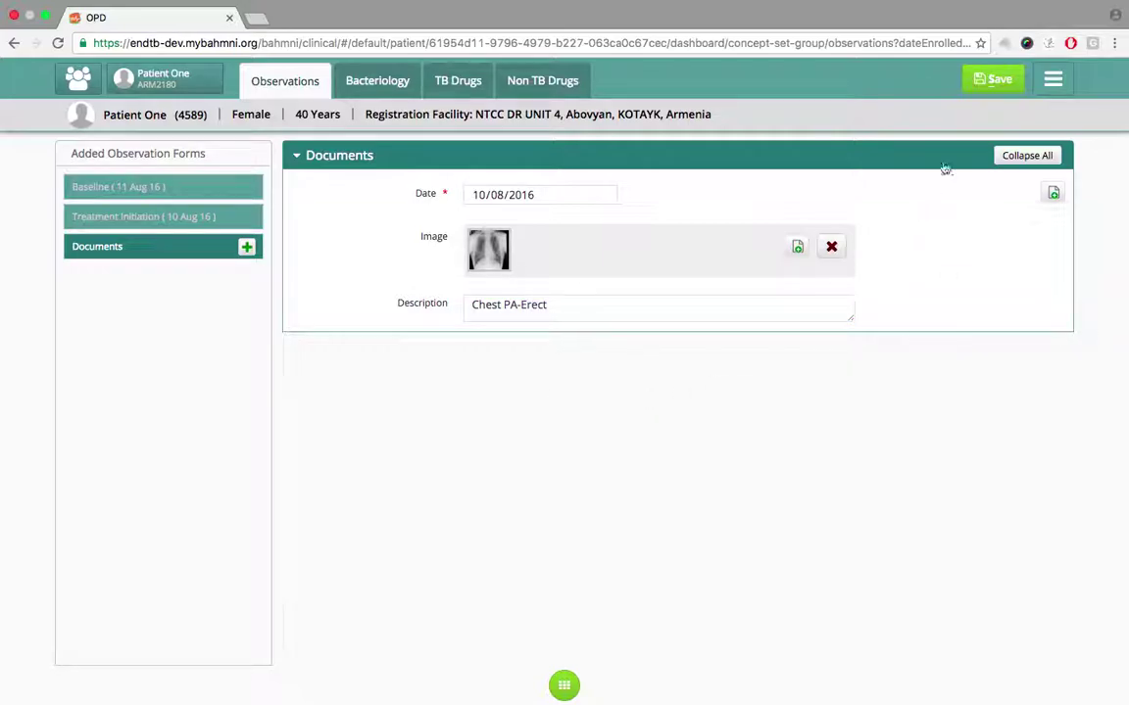
left_click(988, 80)
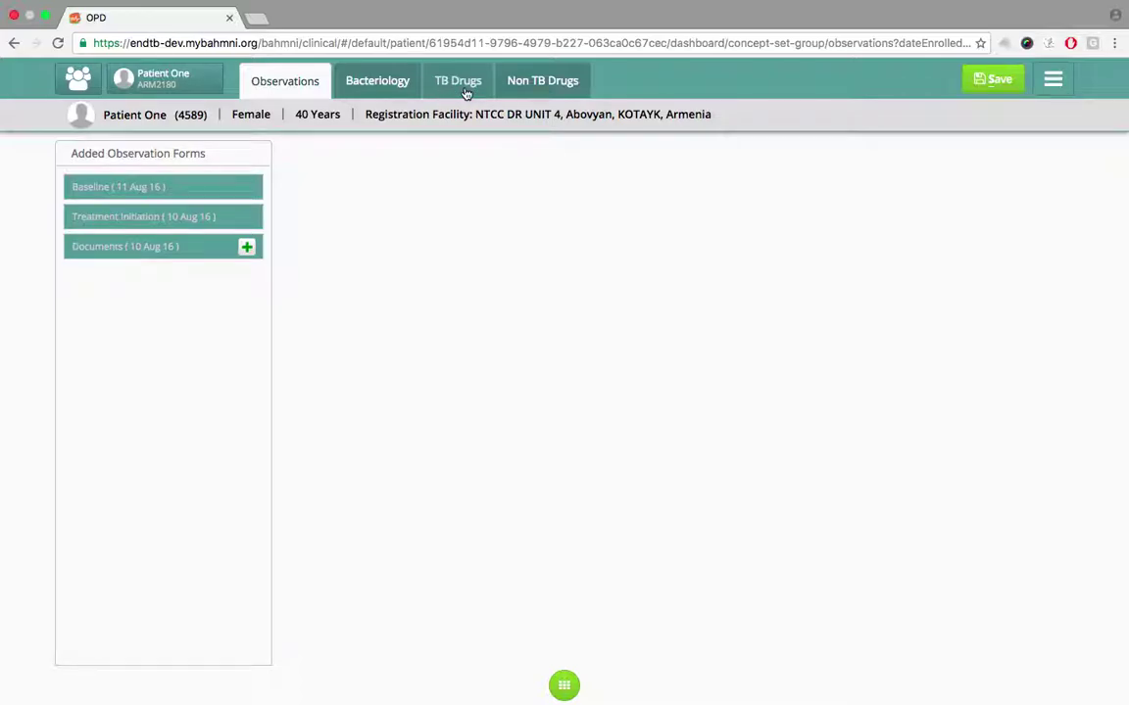
- Start a TB drug order for Isoniazid (H) with a total daily dose of 200 mg
left_click(459, 81)
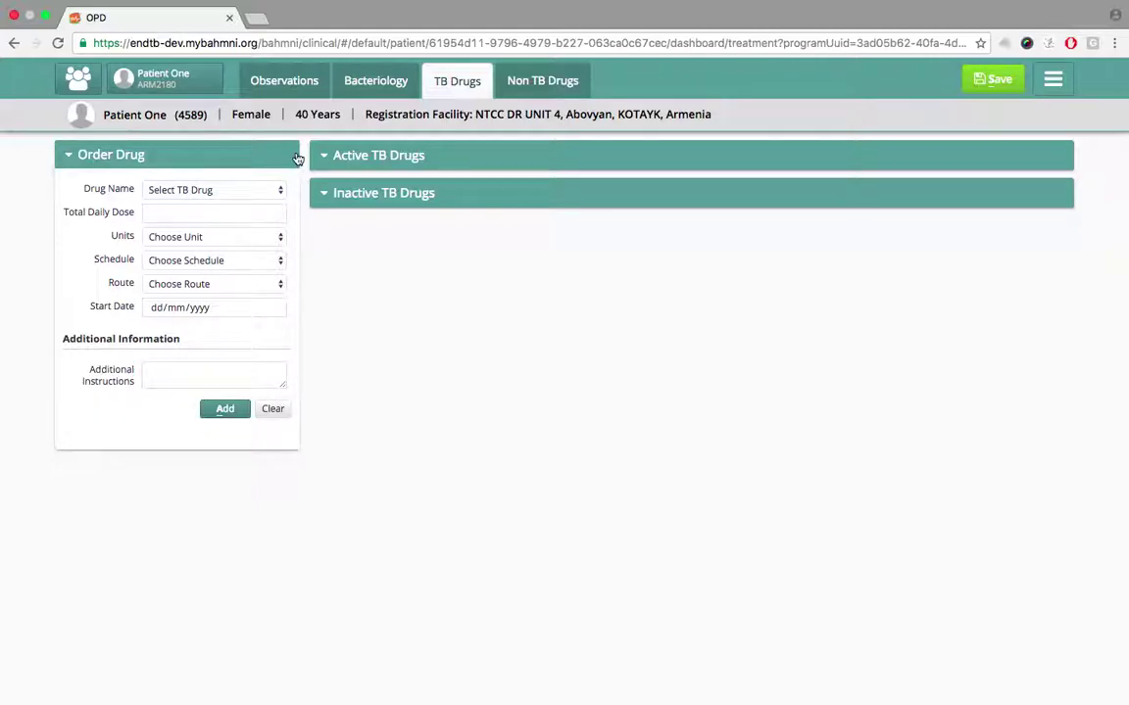
left_click(264, 193)
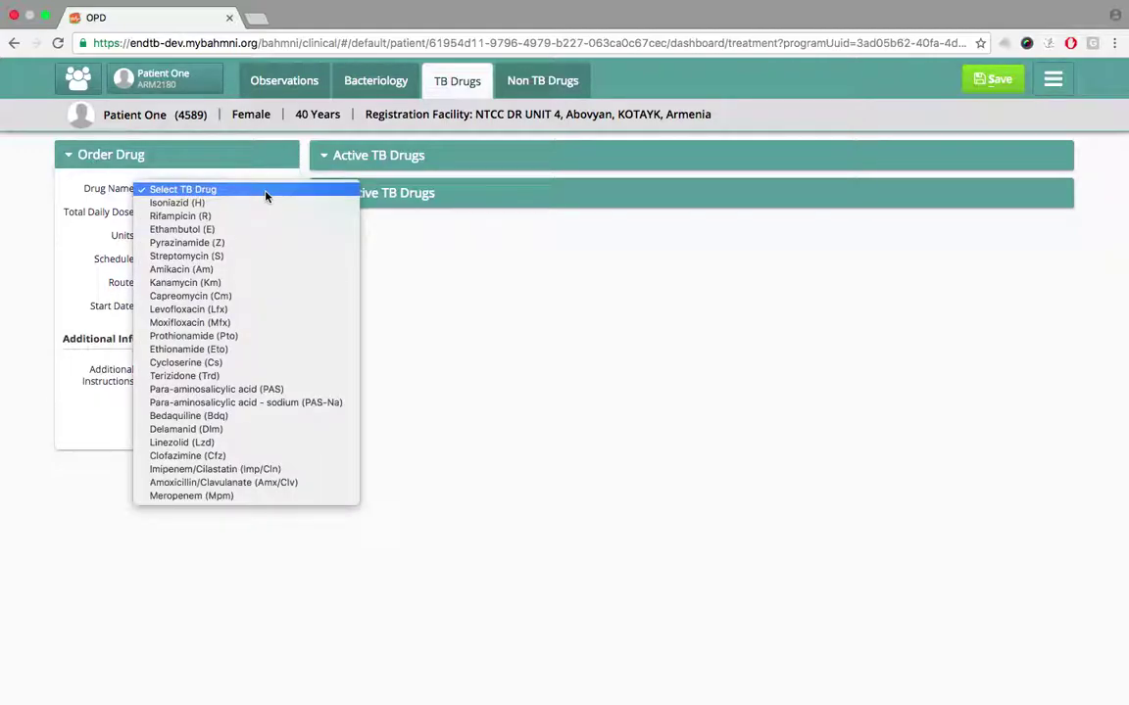
left_click(202, 203)
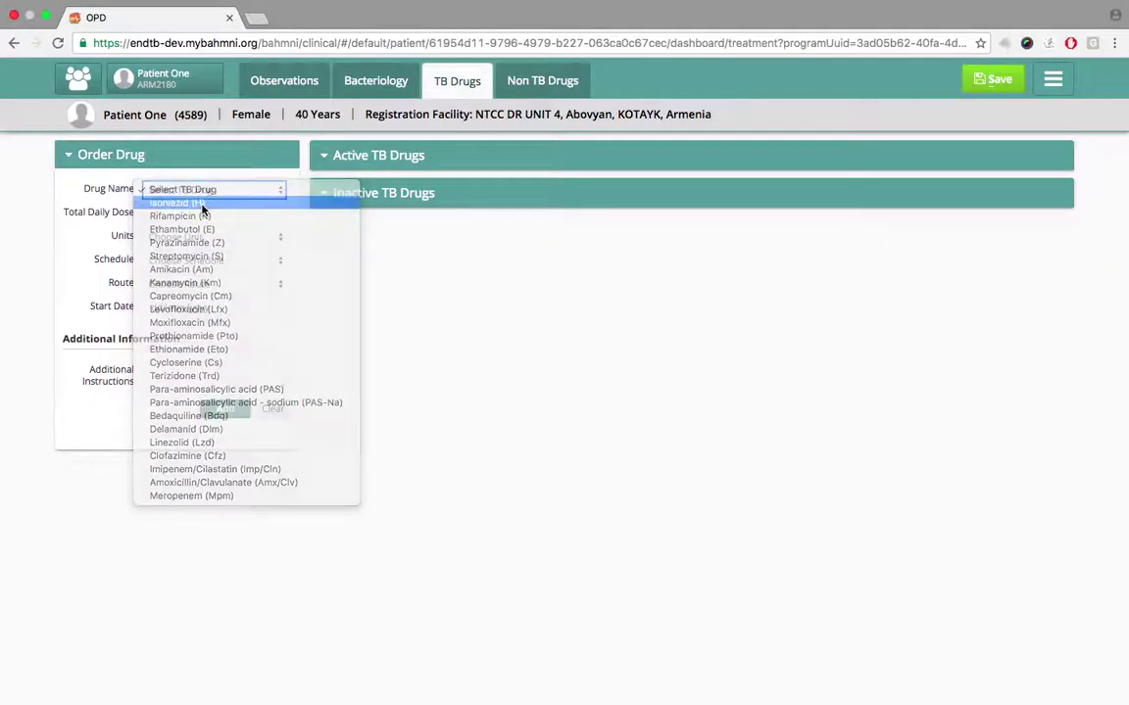
left_click(195, 211)
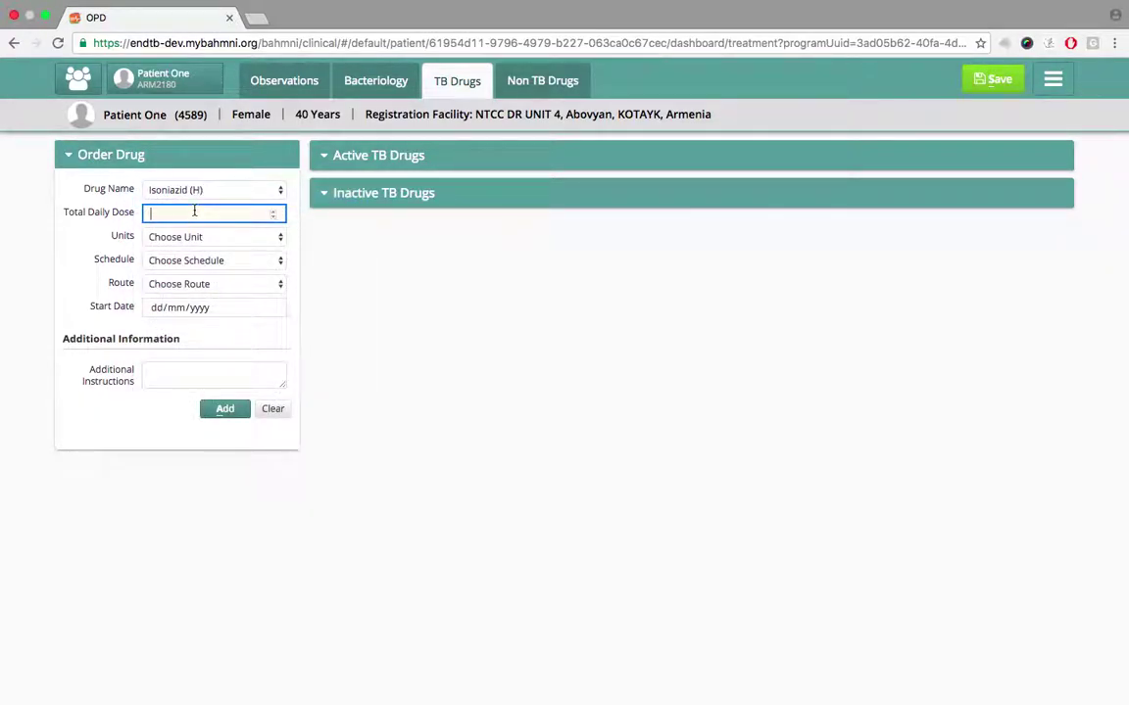
key("Tab")
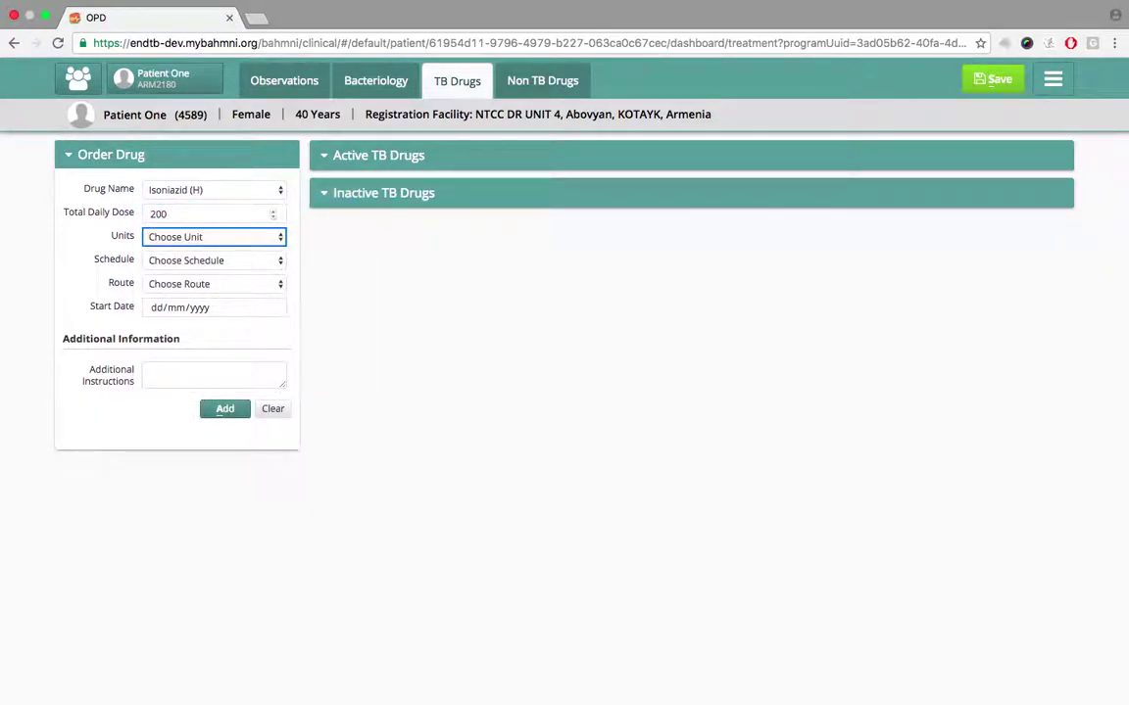
key("m")
key("Tab")
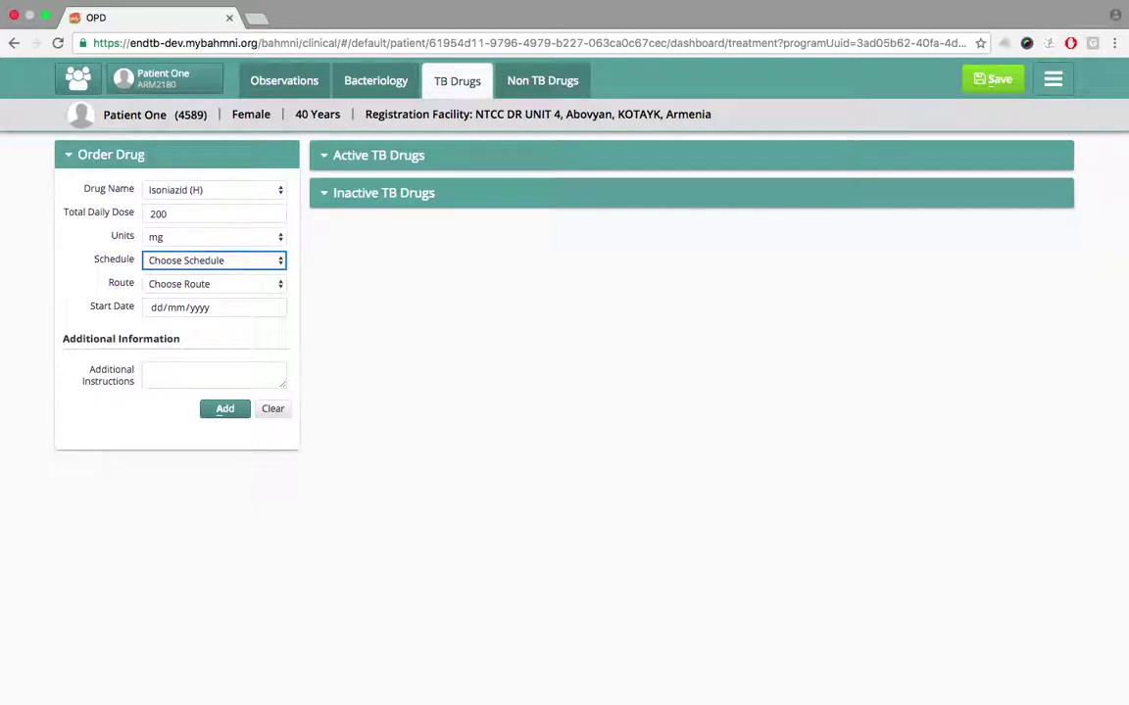
- Set the Isoniazid order to 7 days per week, Oral (PO), starting 15/08/2016, and add it to the new prescription
left_click(195, 259)
left_click(194, 284)
left_click(172, 284)
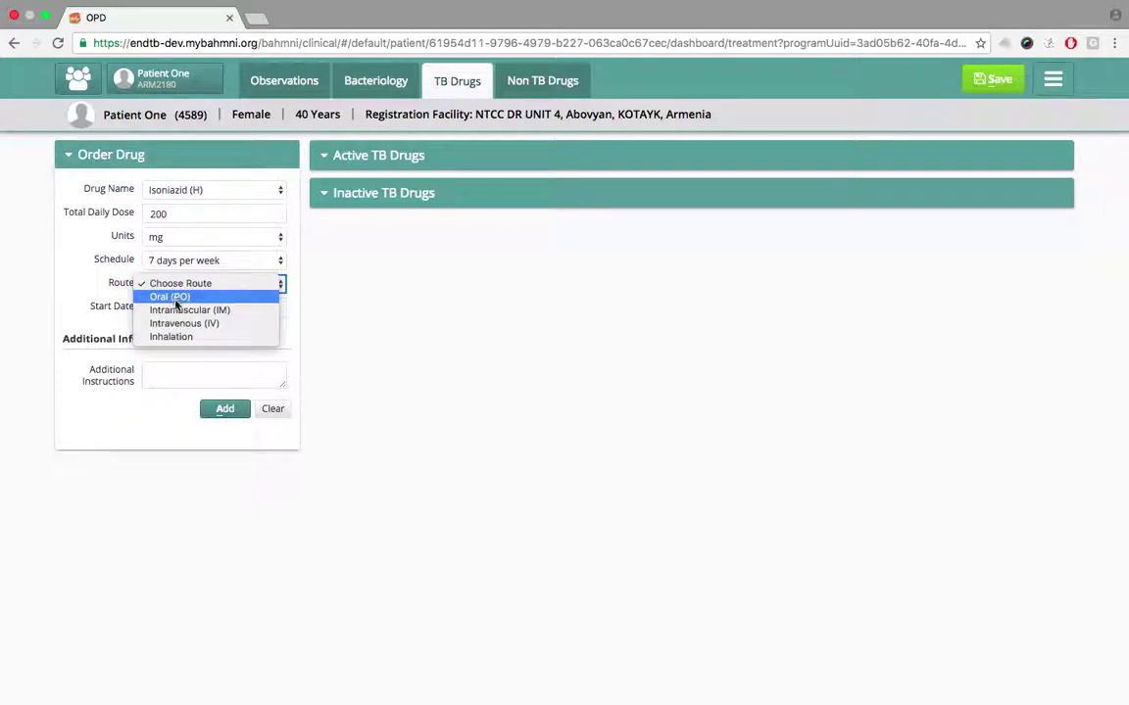
left_click(174, 297)
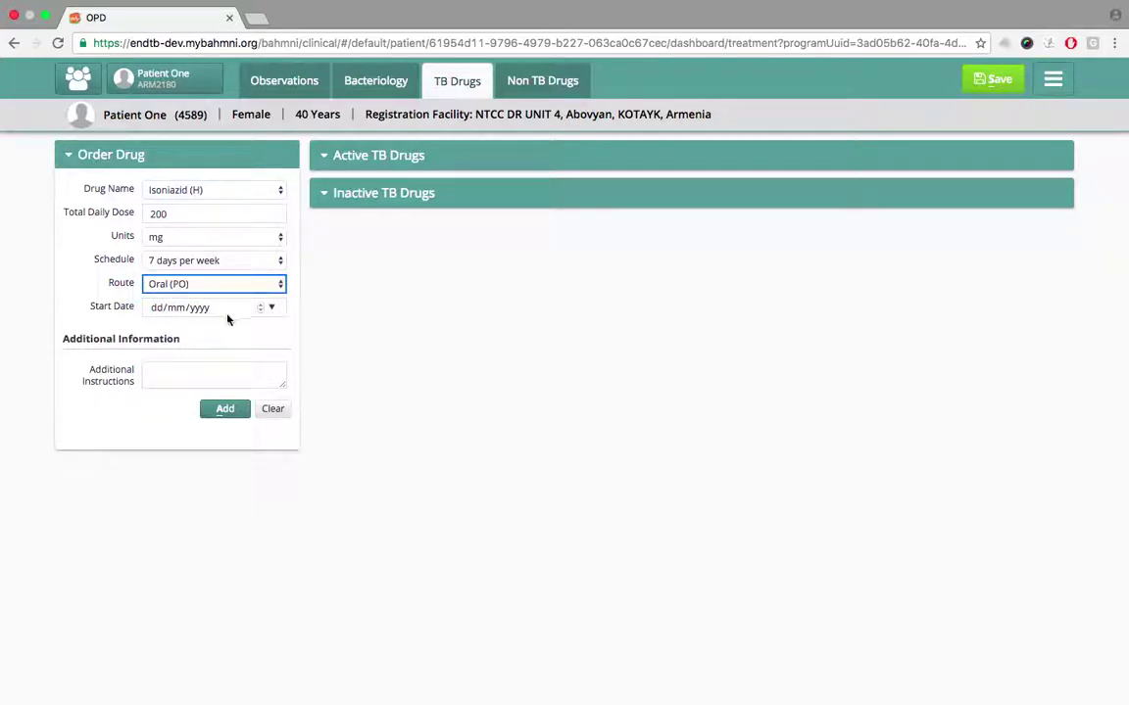
left_click(155, 310)
type("15082")
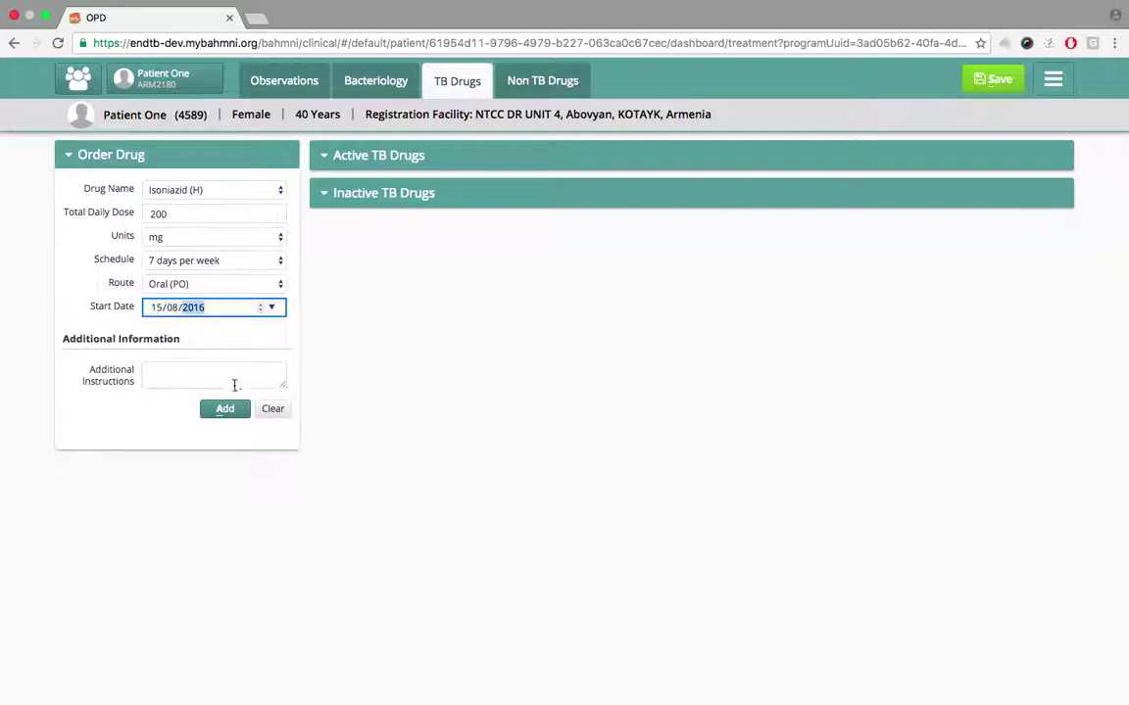
left_click(225, 409)
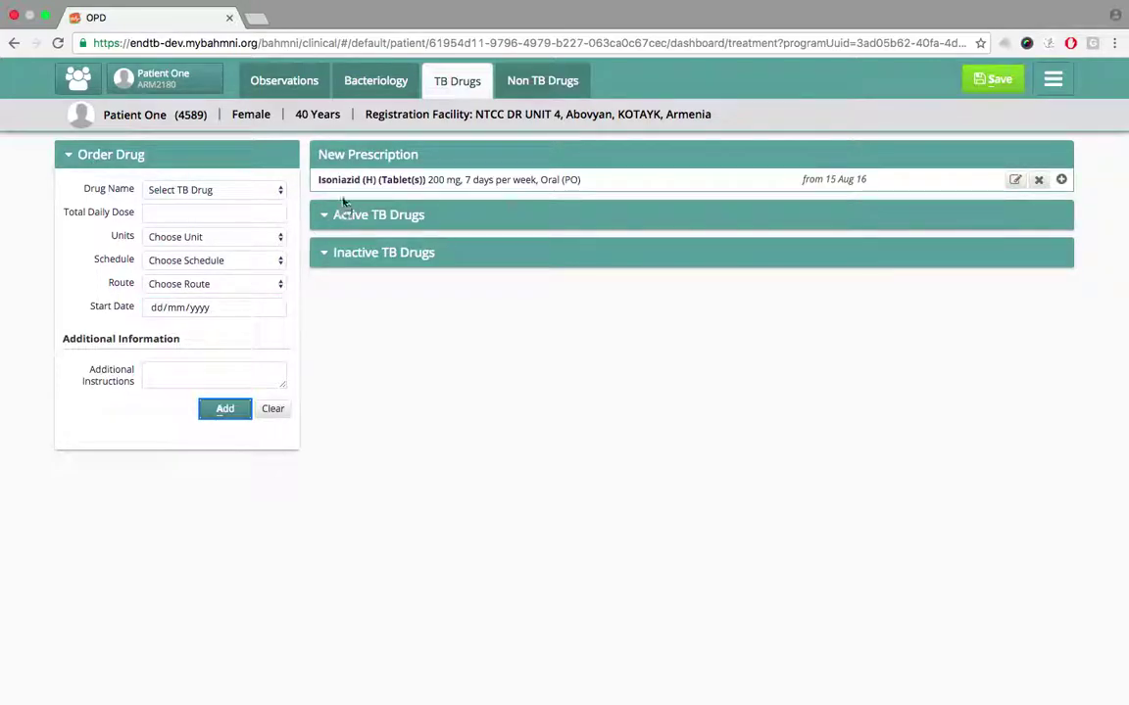
left_click_drag(318, 181, 609, 194)
left_click(605, 196)
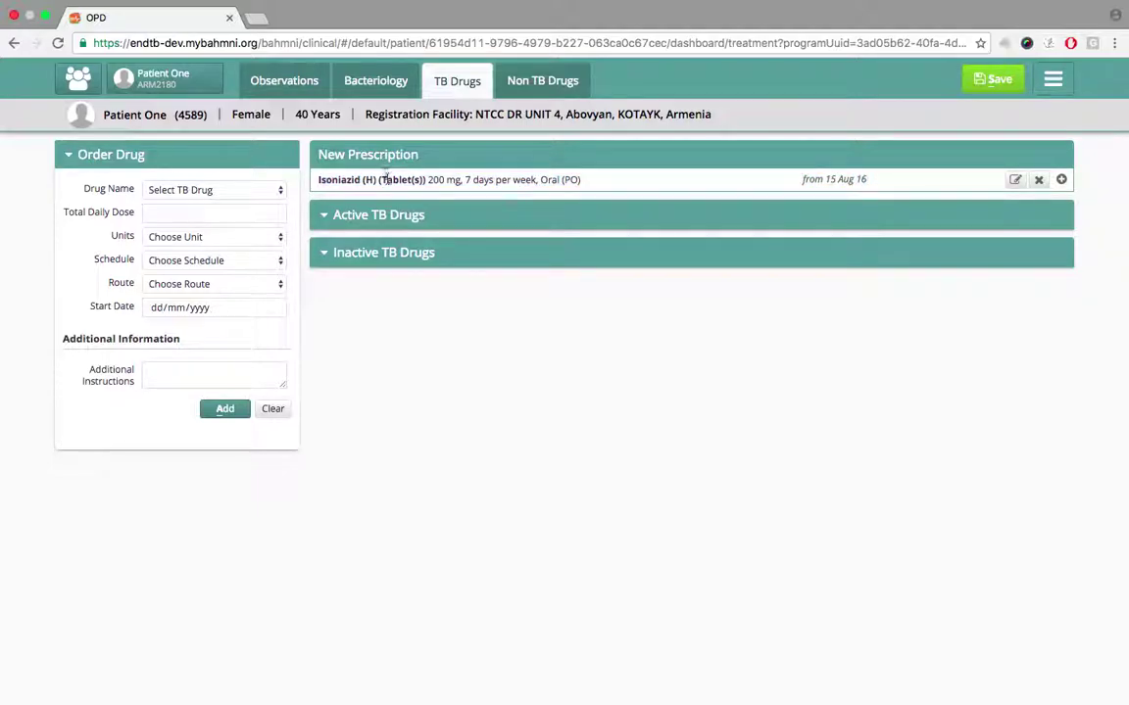
- Start a second TB drug order for Bedaquiline (Bdq) with a total daily dose of 400 mg
left_click(262, 189)
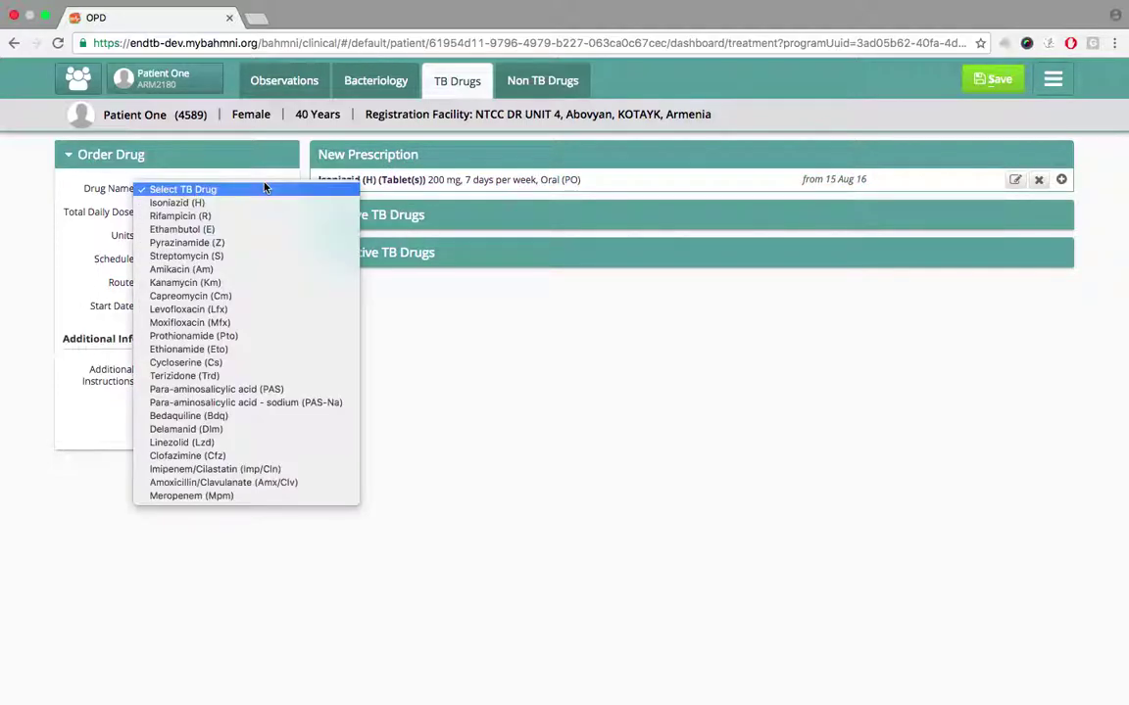
left_click(189, 419)
left_click(181, 211)
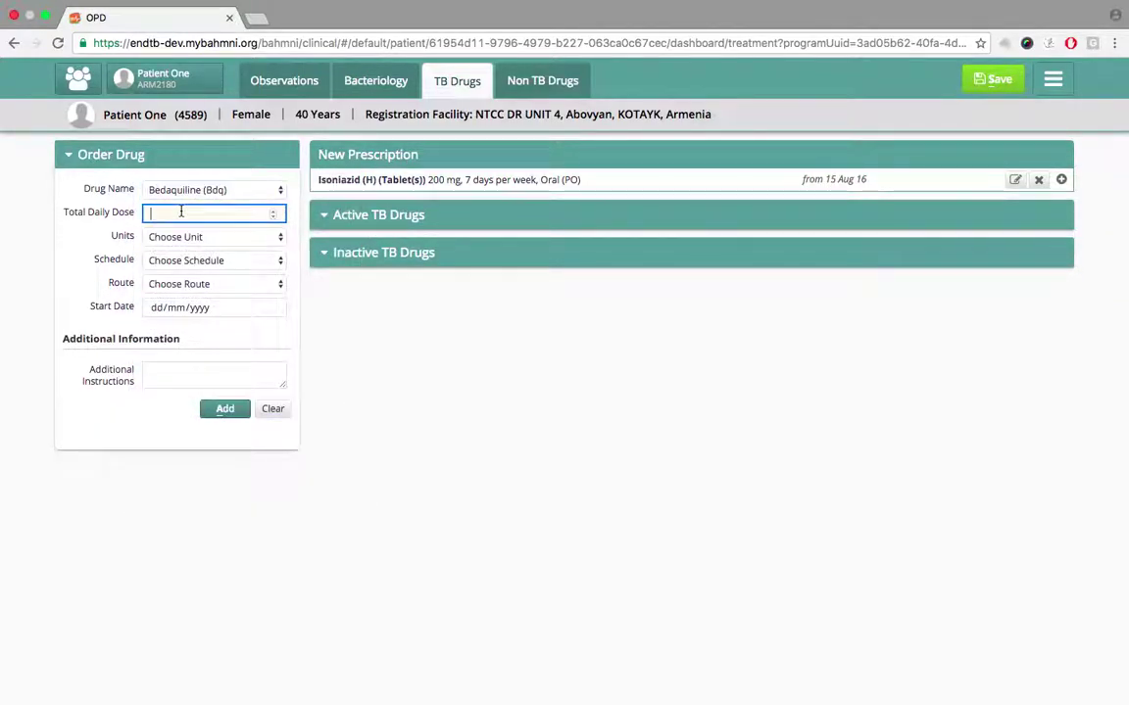
type("400")
key("Tab")
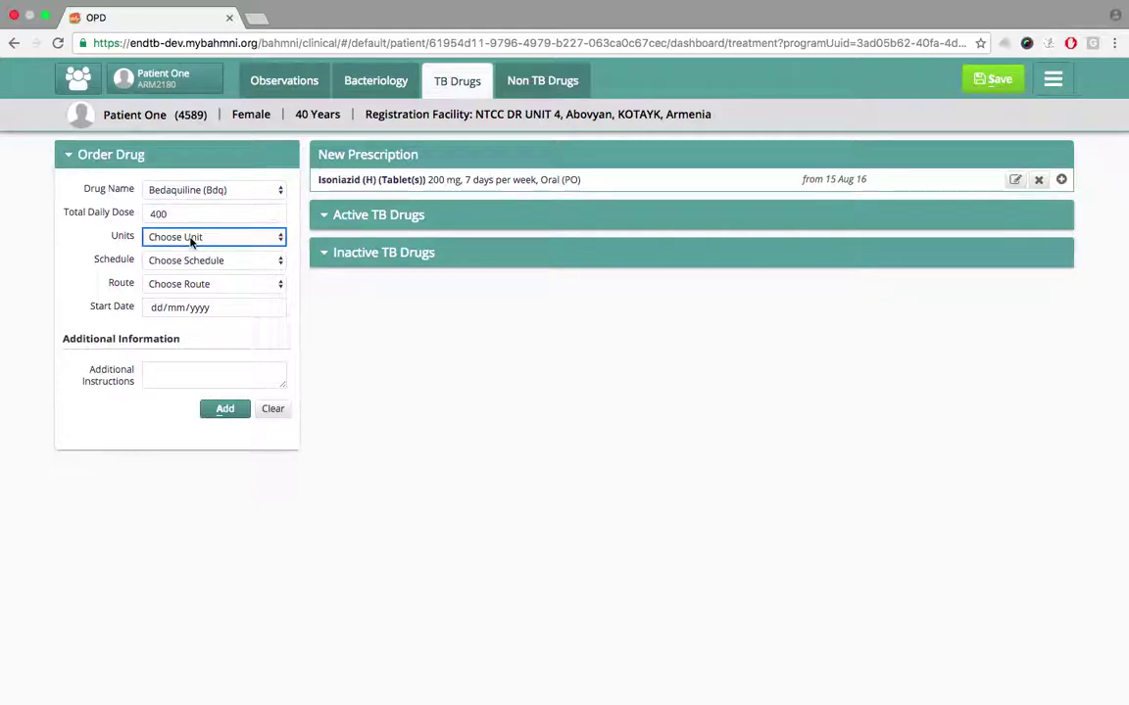
left_click(189, 238)
left_click(191, 251)
- Set the Bedaquiline order to 7 days per week, Oral (PO), starting 16/08/2016, add it and save the prescription
left_click(196, 260)
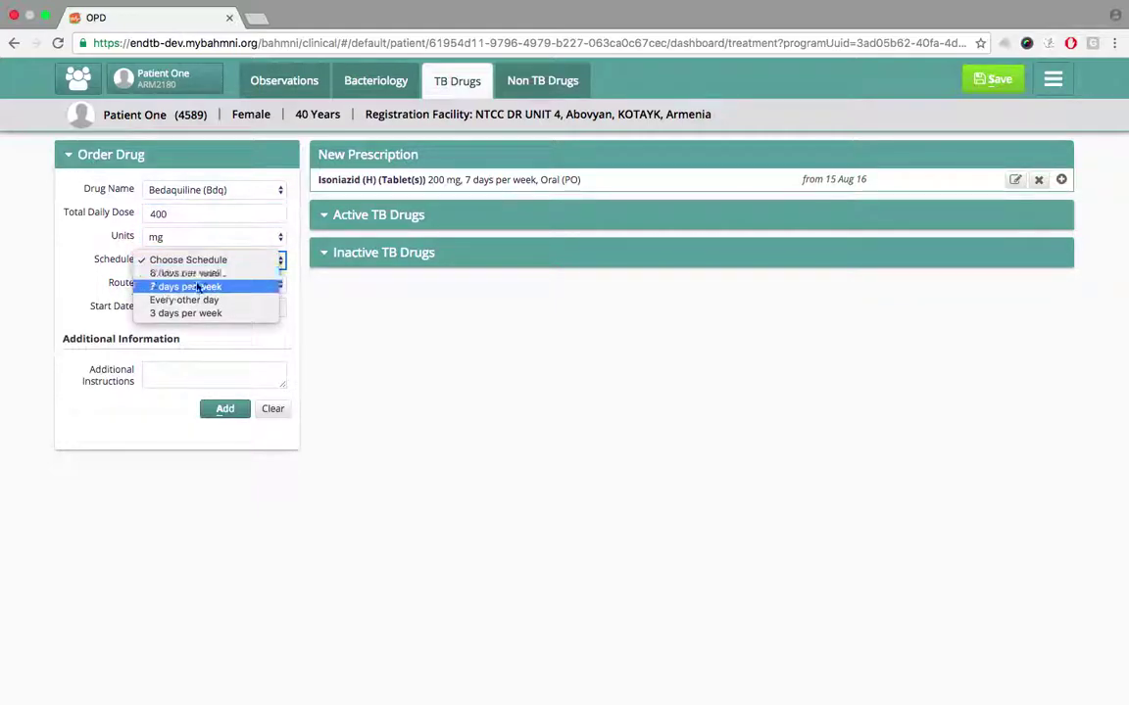
left_click(196, 287)
left_click(186, 283)
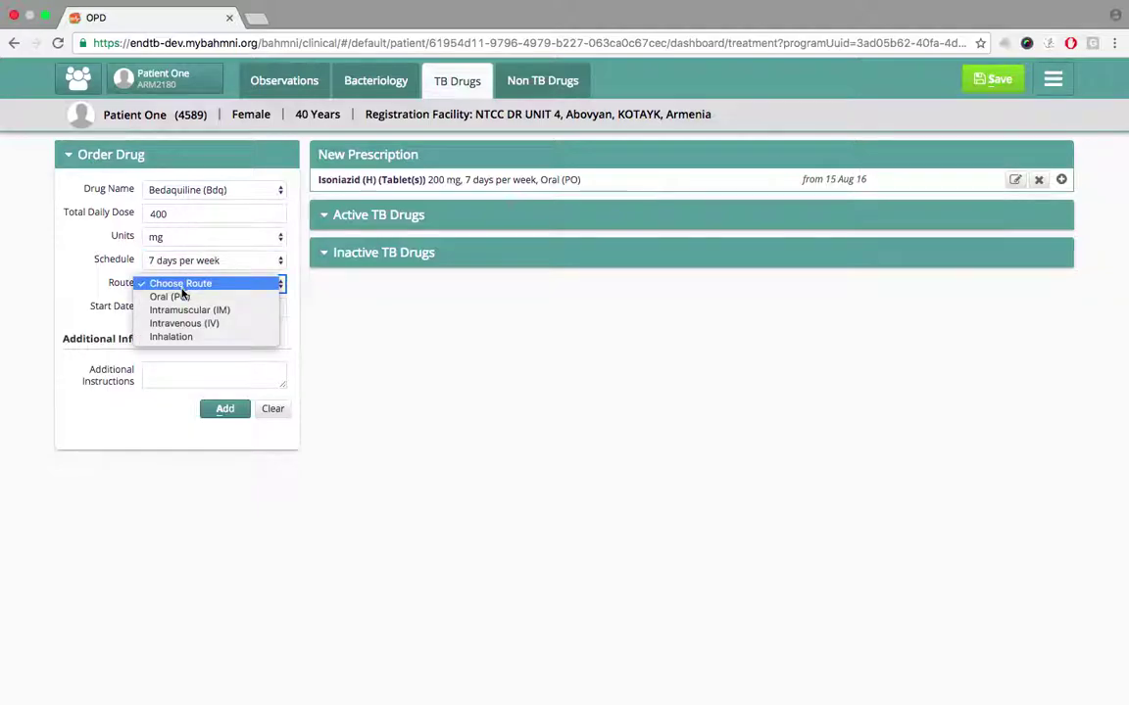
left_click(179, 297)
left_click(165, 307)
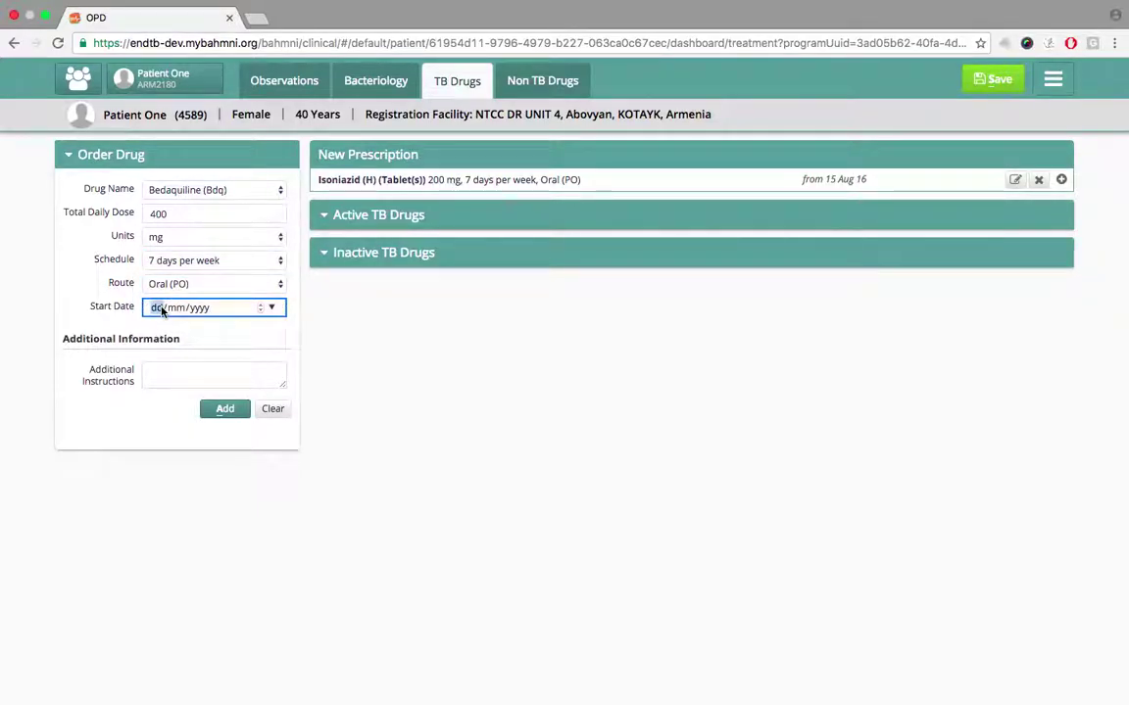
type("1608201")
type("6/08/2016")
left_click(230, 412)
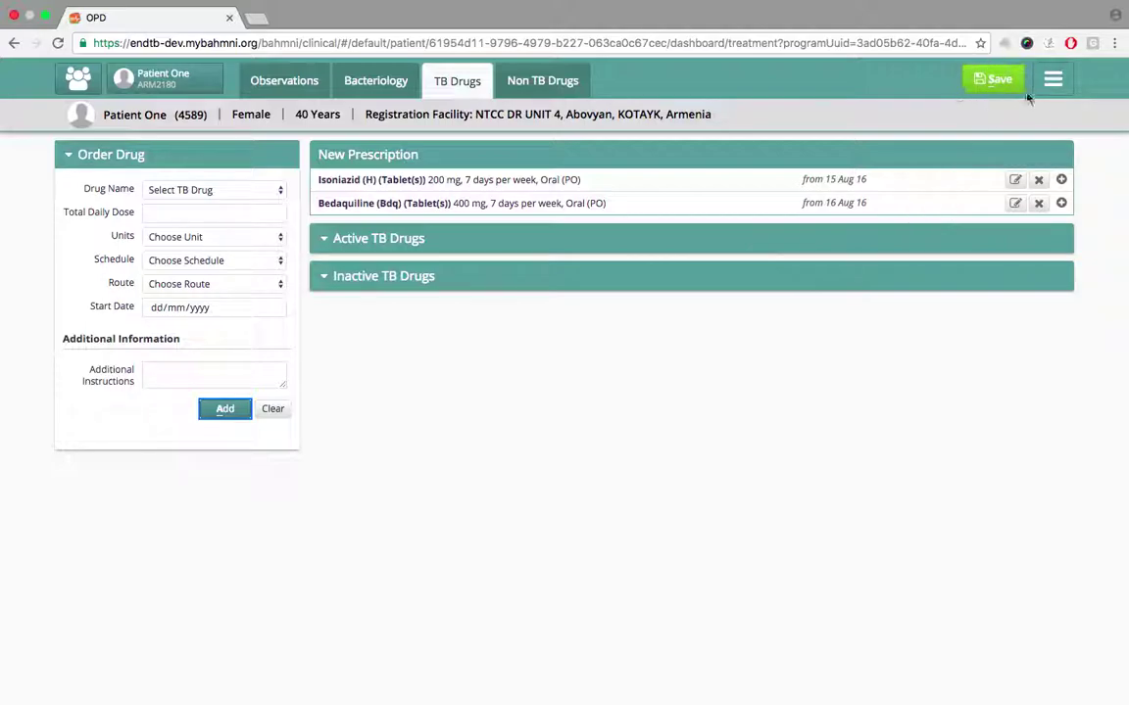
left_click(995, 80)
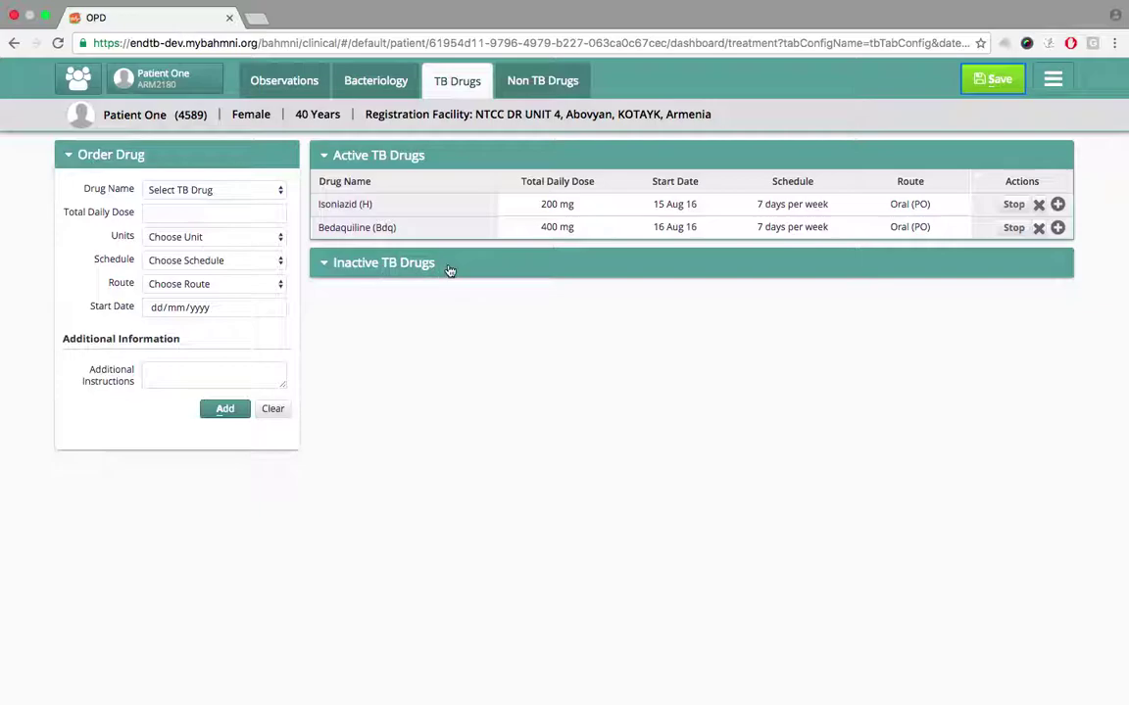
left_click(441, 325)
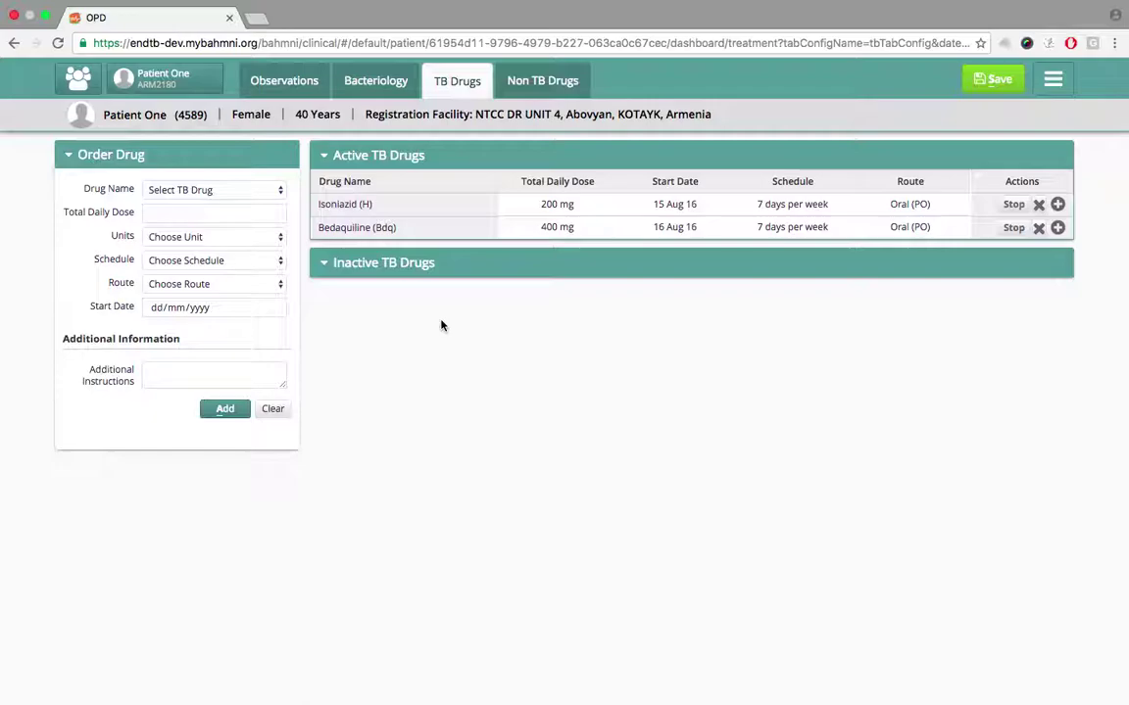
- Open the patient's dashboard and review the Baseline forms and the active TB drugs
left_click(210, 82)
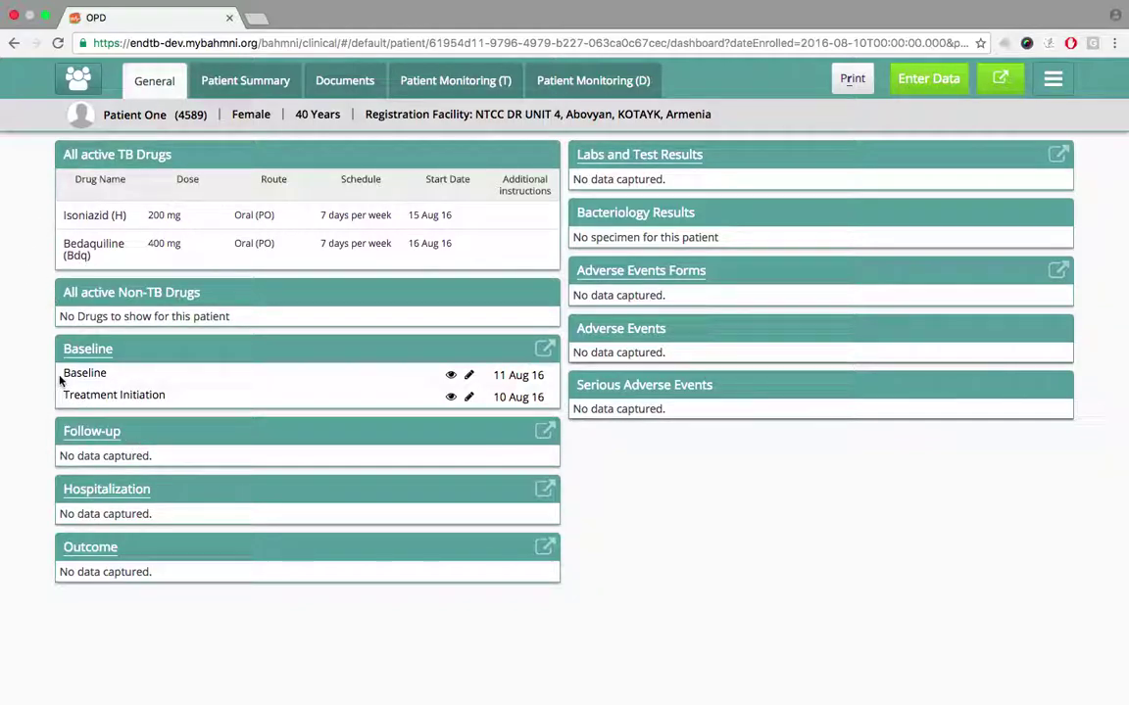
left_click_drag(65, 375, 171, 398)
left_click(274, 404)
left_click_drag(65, 215, 450, 256)
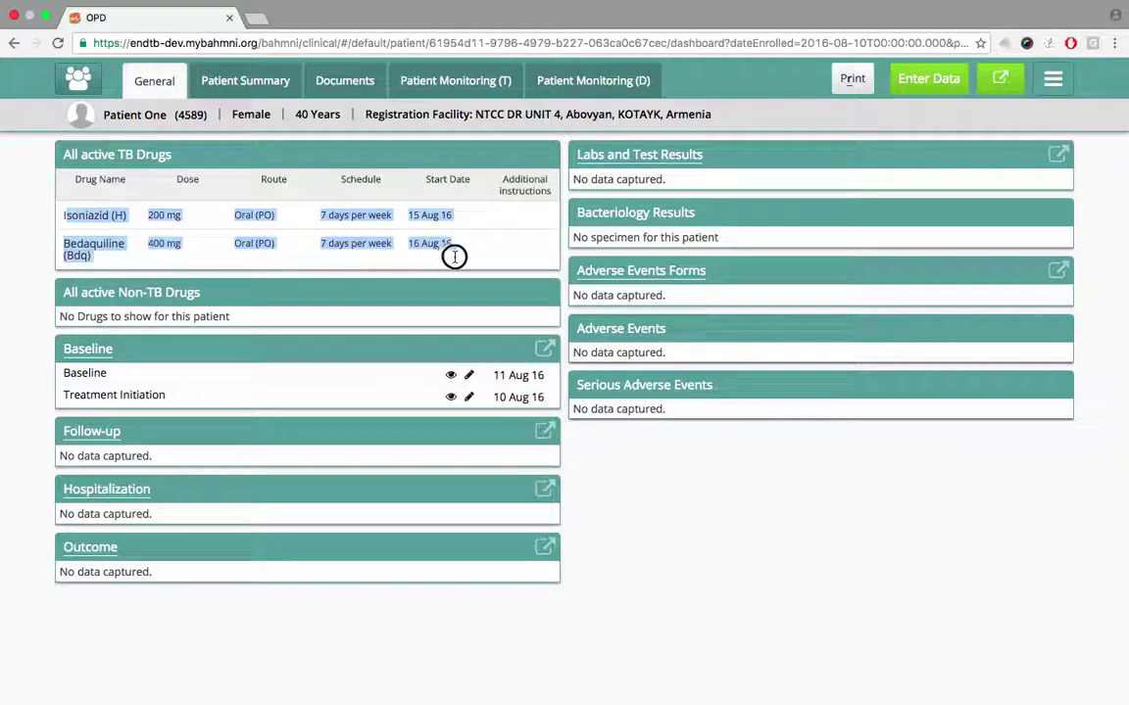
left_click(491, 261)
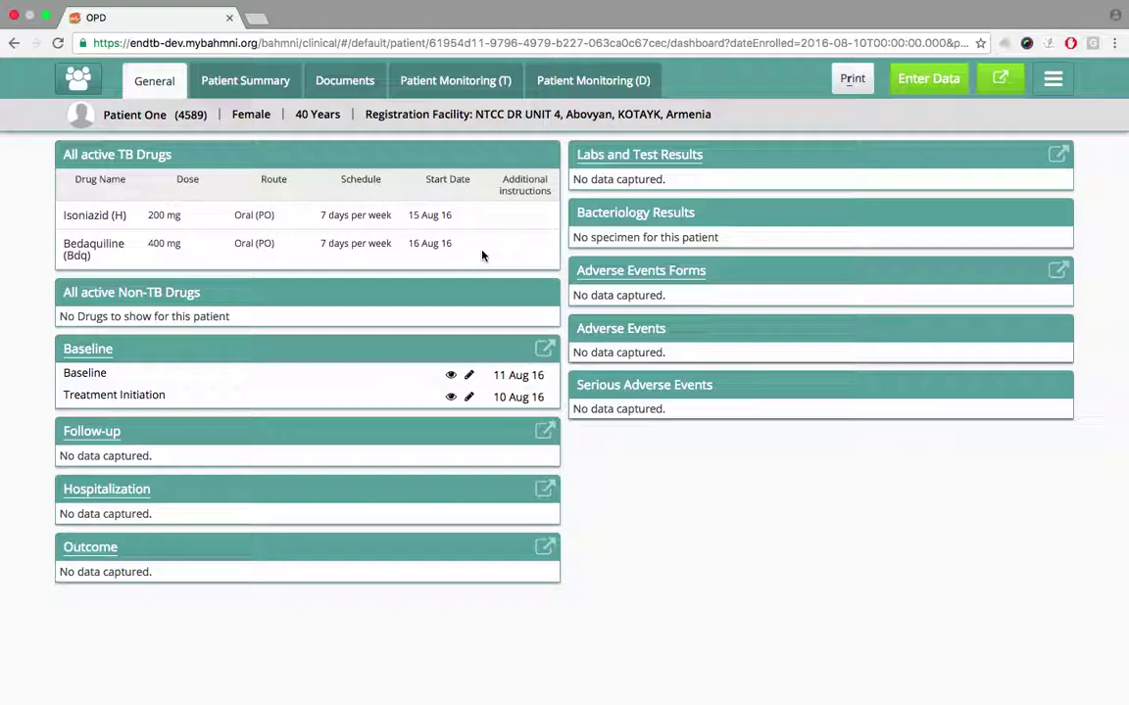
- Return to the list of all patients and search for another enrolled patient by partial registration number
left_click(80, 83)
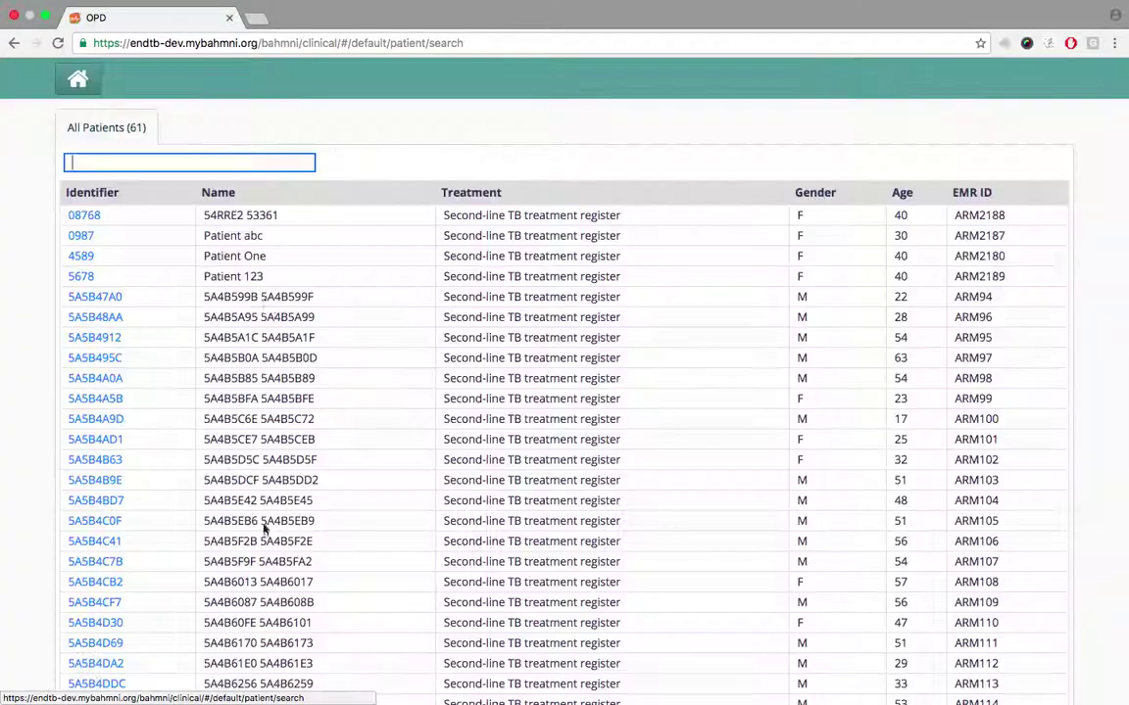
left_click(153, 163)
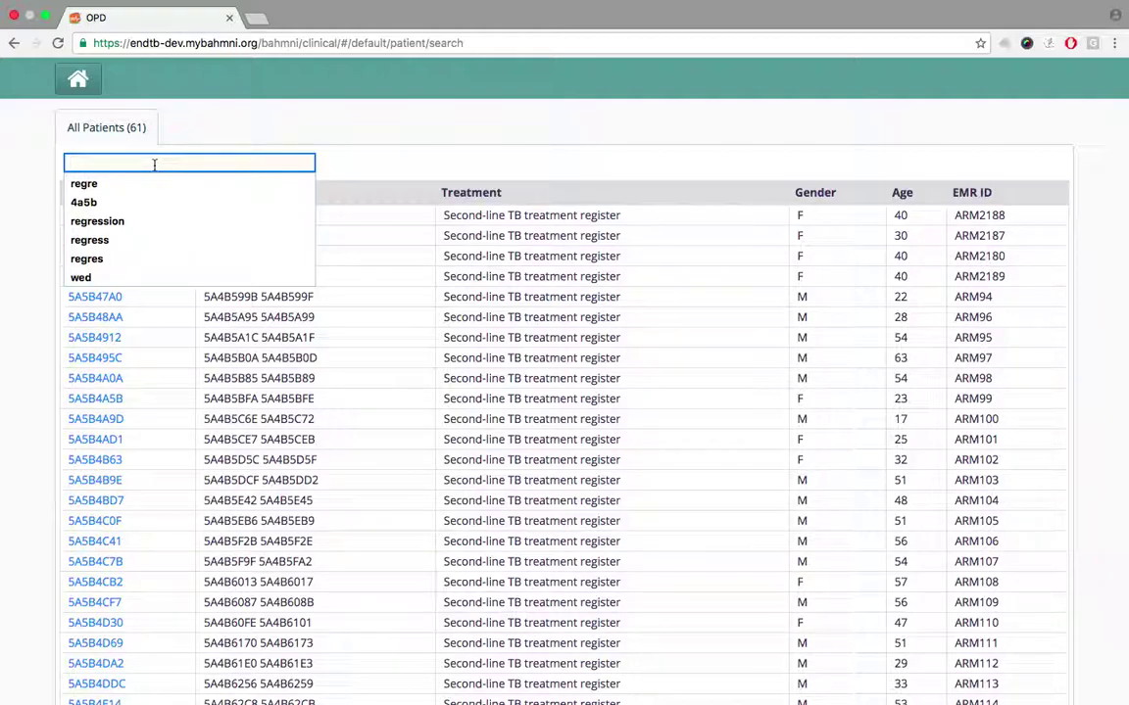
type("4a5b")
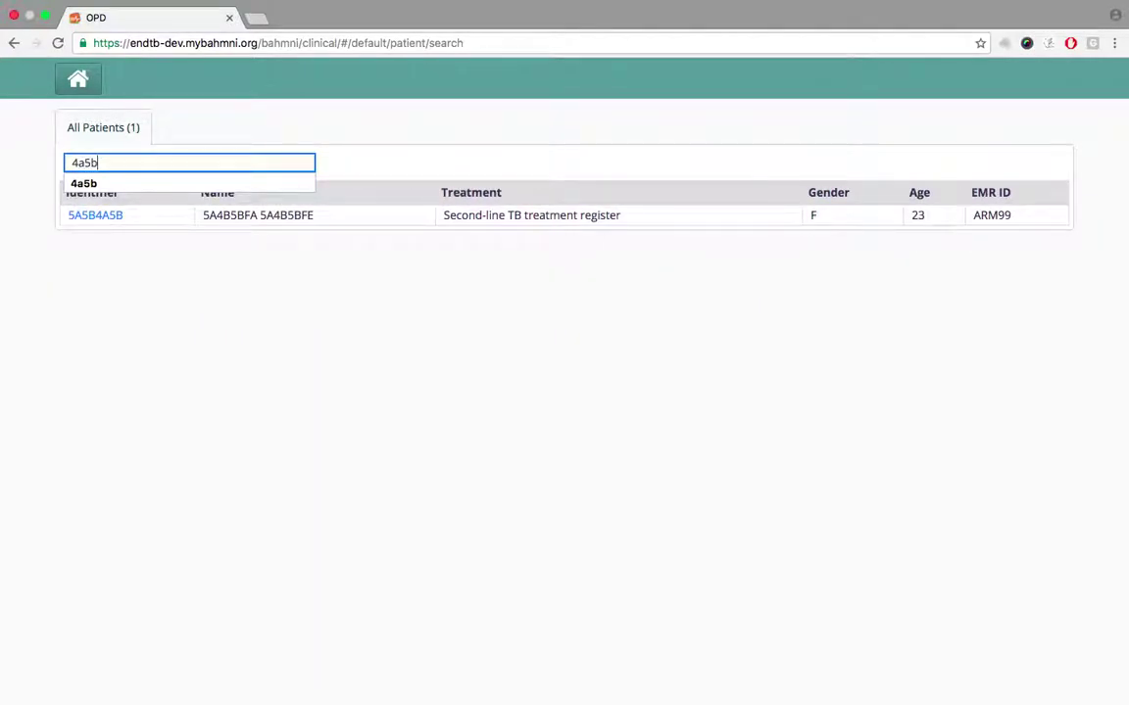
left_click(103, 184)
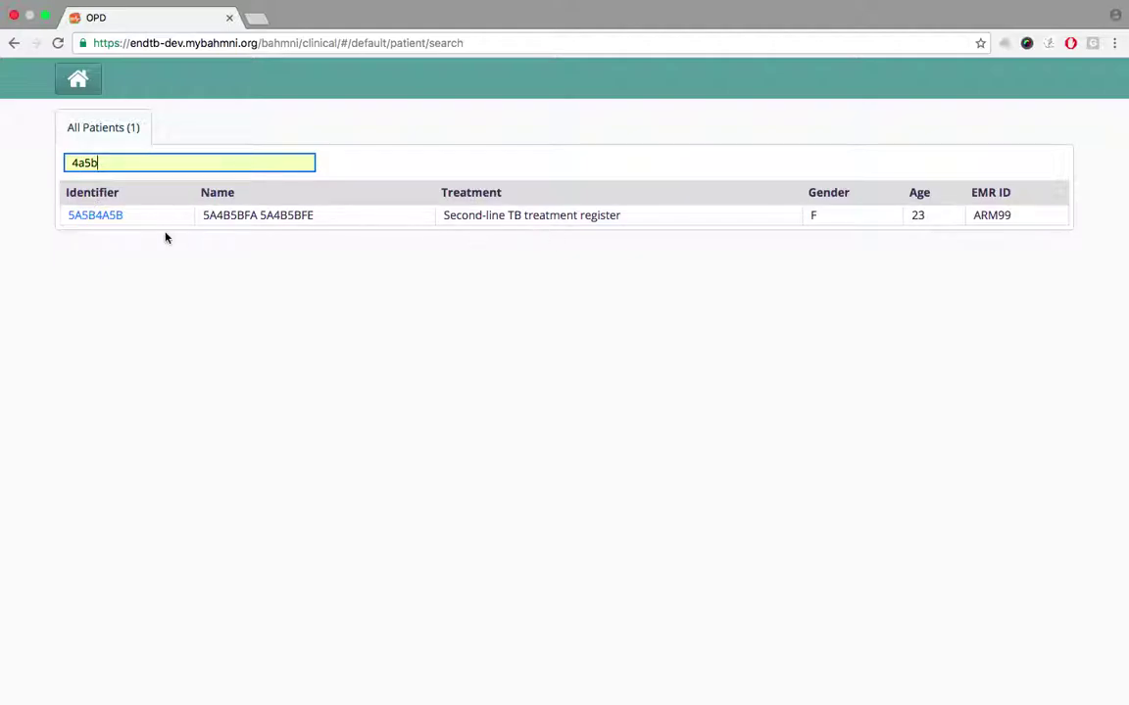
- Open the found patient's Second-line TB treatment register dashboard and review the Baseline forms, including Treatment Initiation
left_click(98, 222)
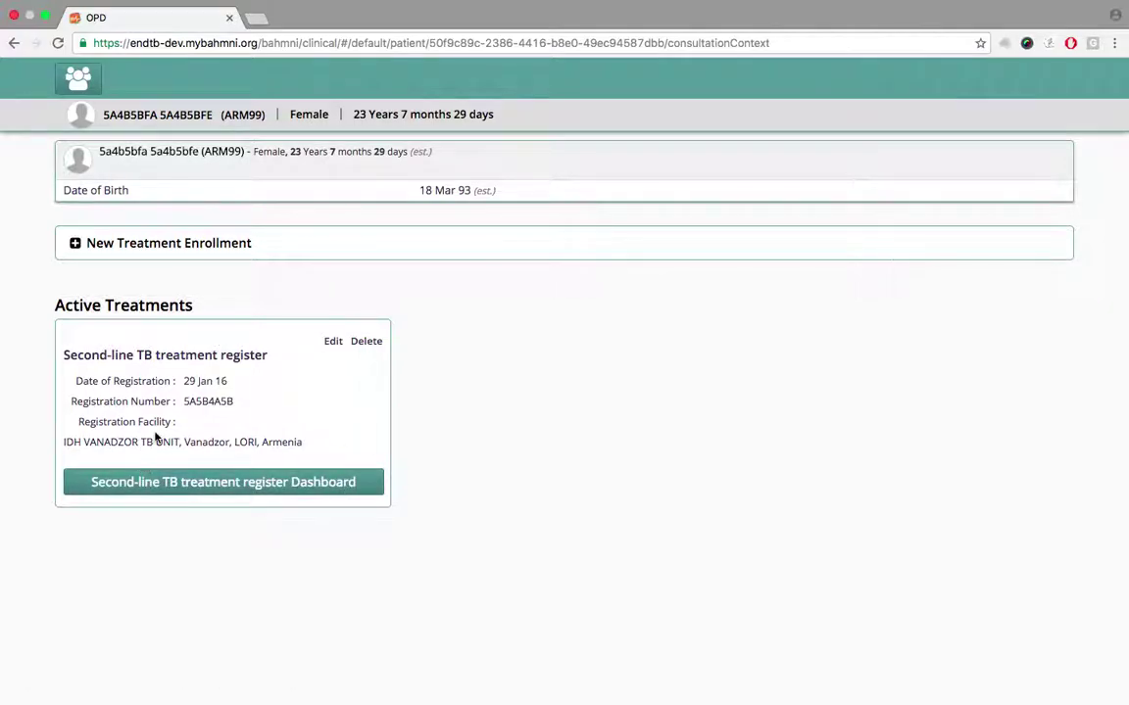
left_click(178, 487)
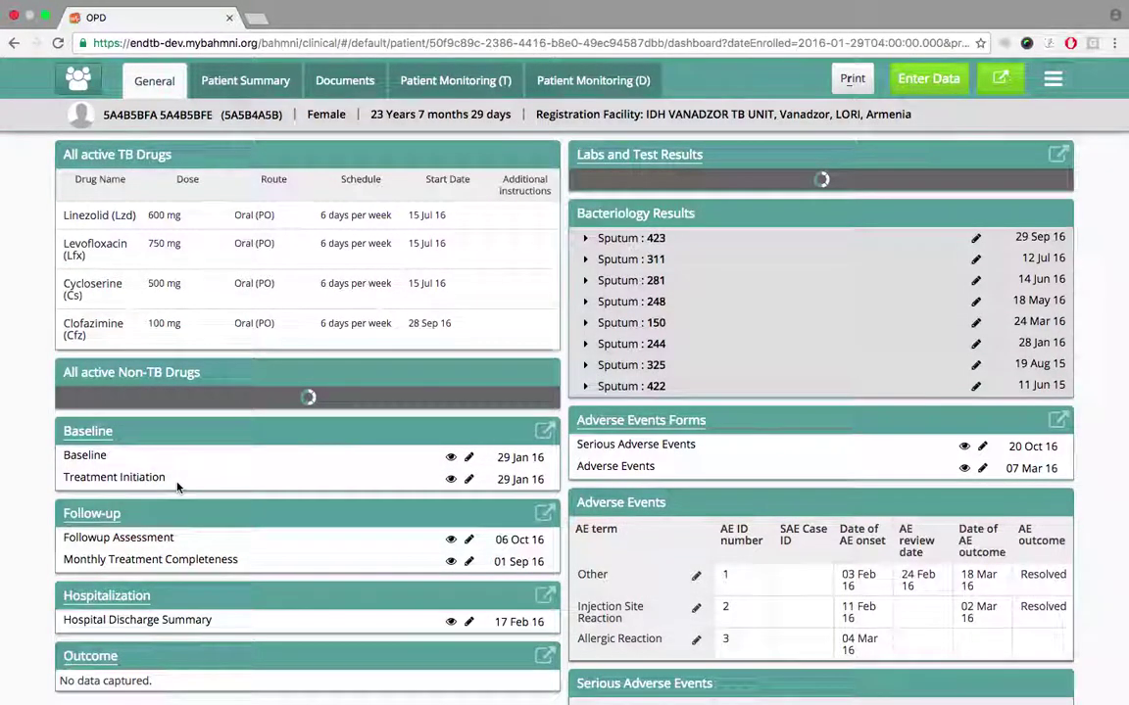
scroll(2, 481, "down", 4)
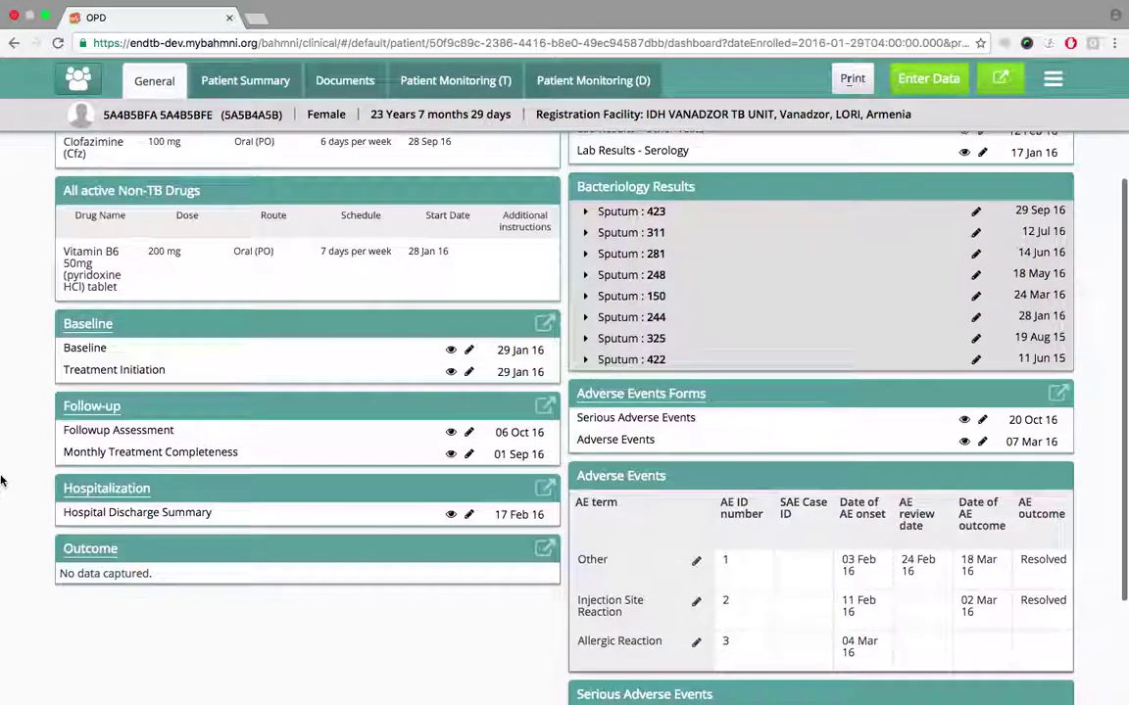
left_click_drag(61, 369, 438, 384)
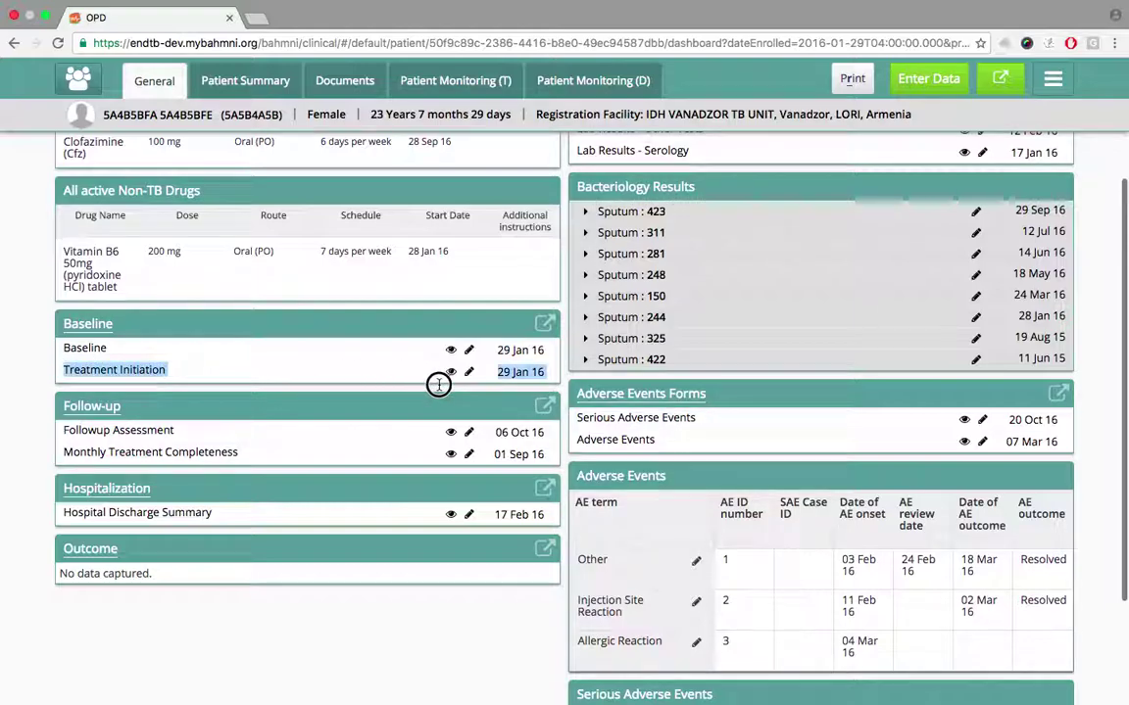
left_click(541, 368)
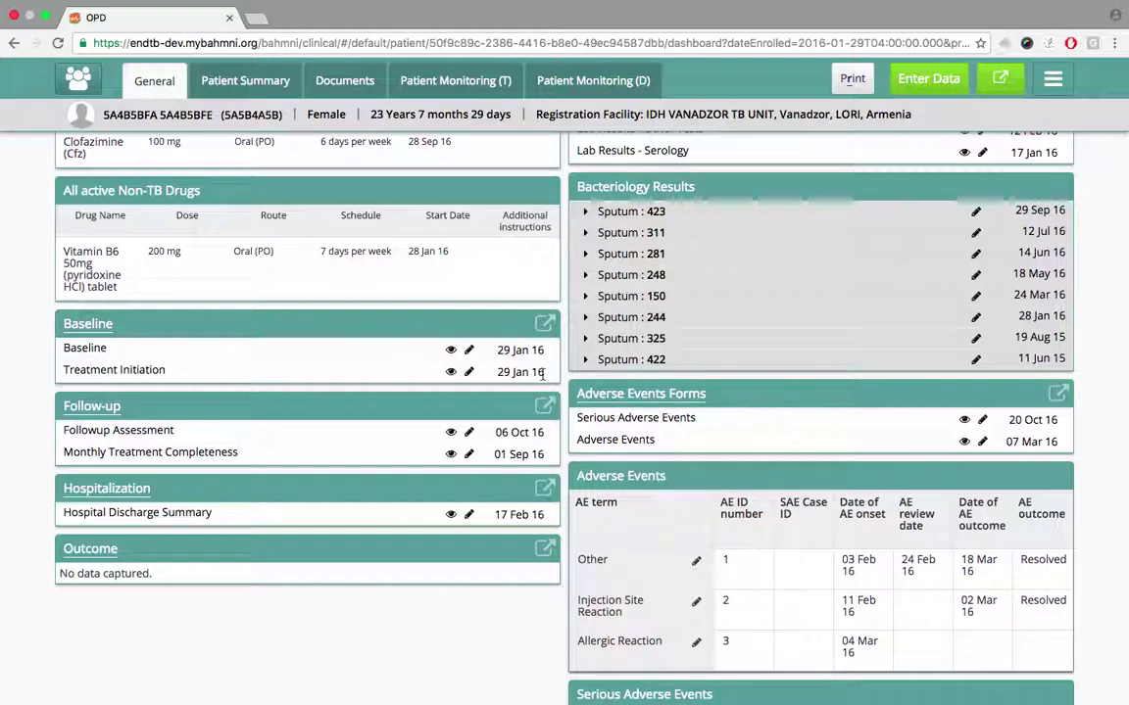
scroll(562, 333, "down", 1)
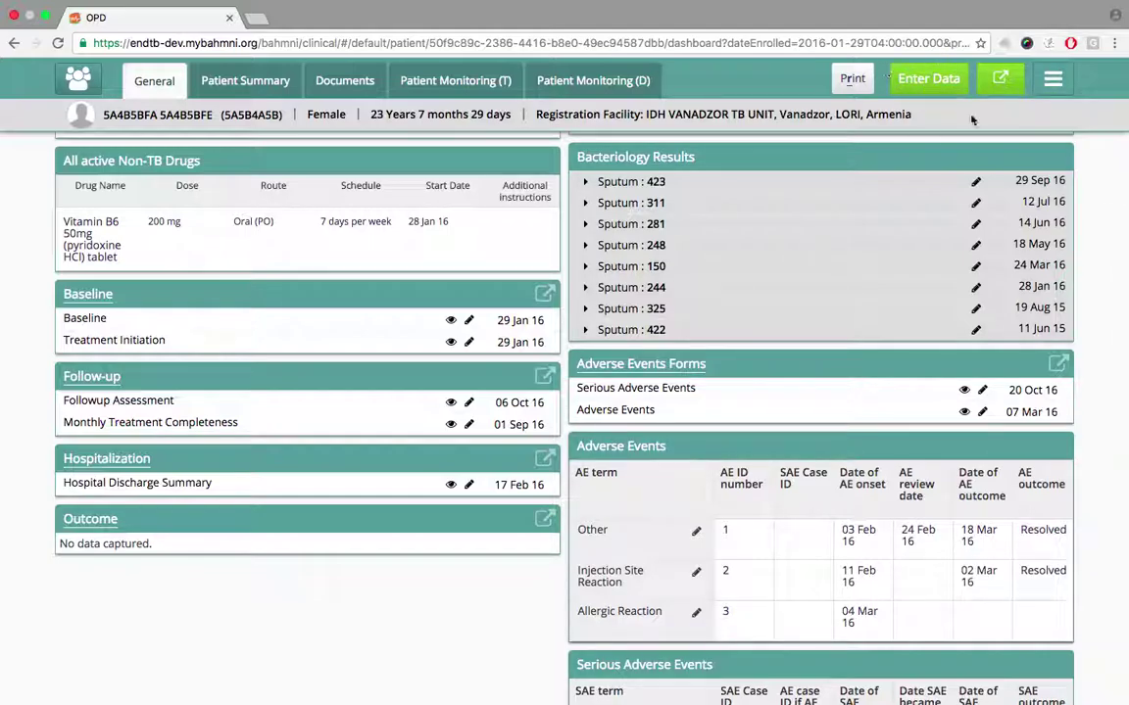
- Start data entry for this patient and add a Monthly Treatment Completeness observation form
left_click(930, 91)
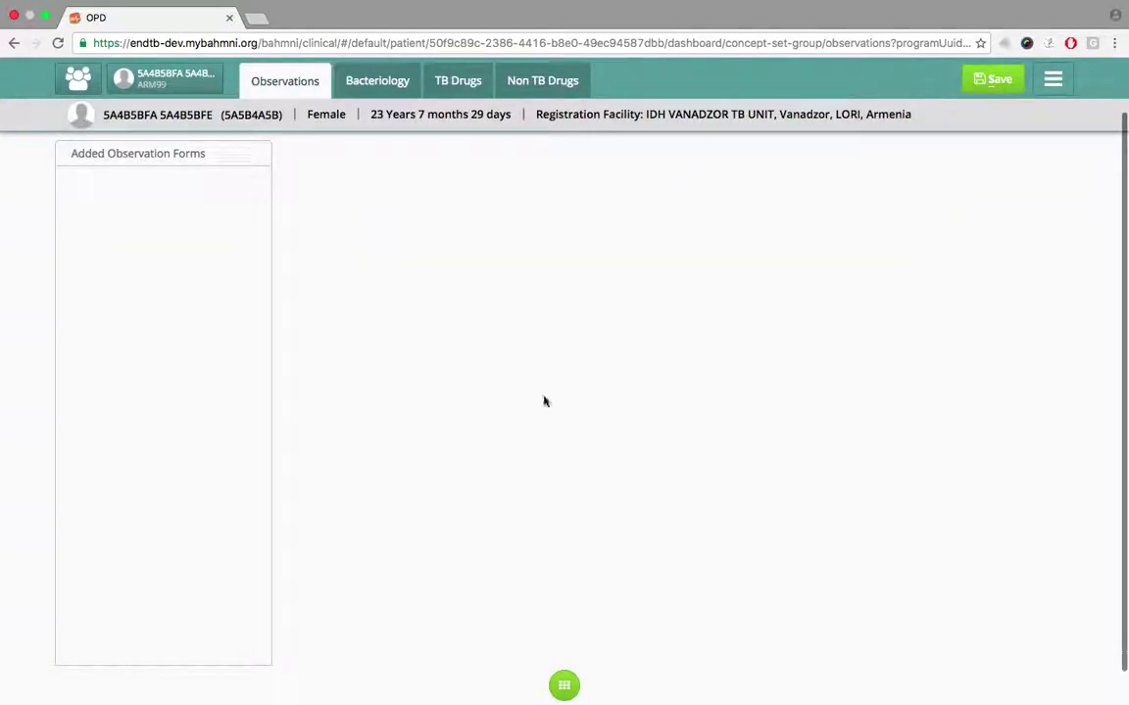
left_click(564, 685)
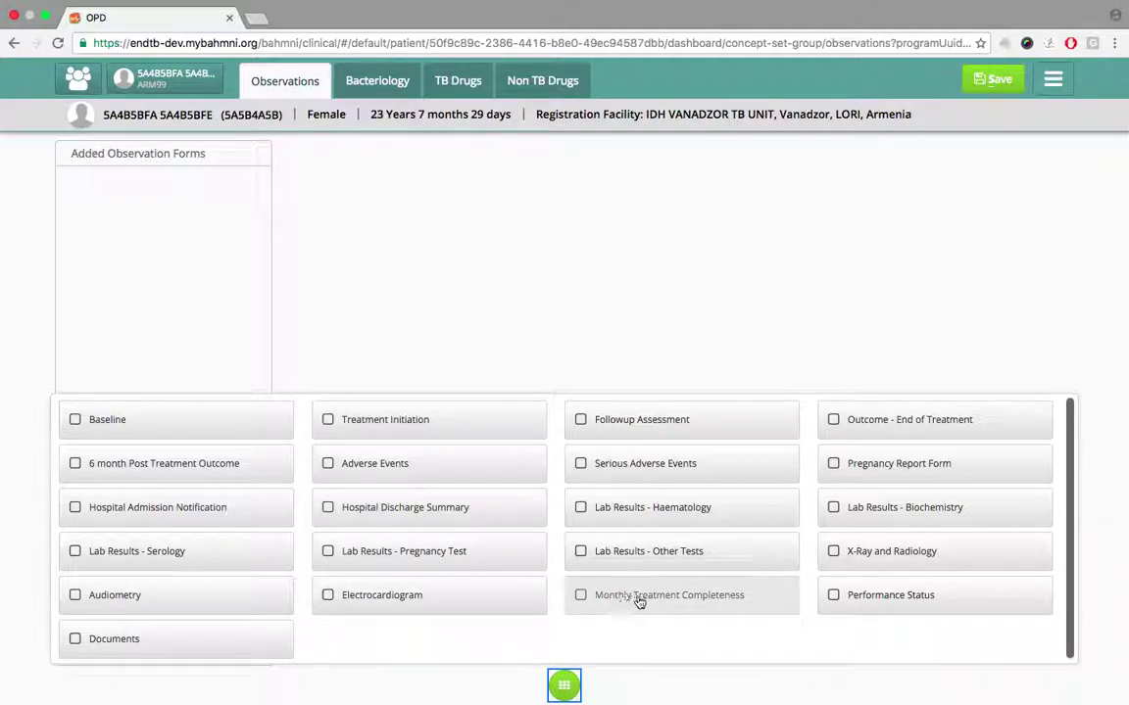
left_click(672, 601)
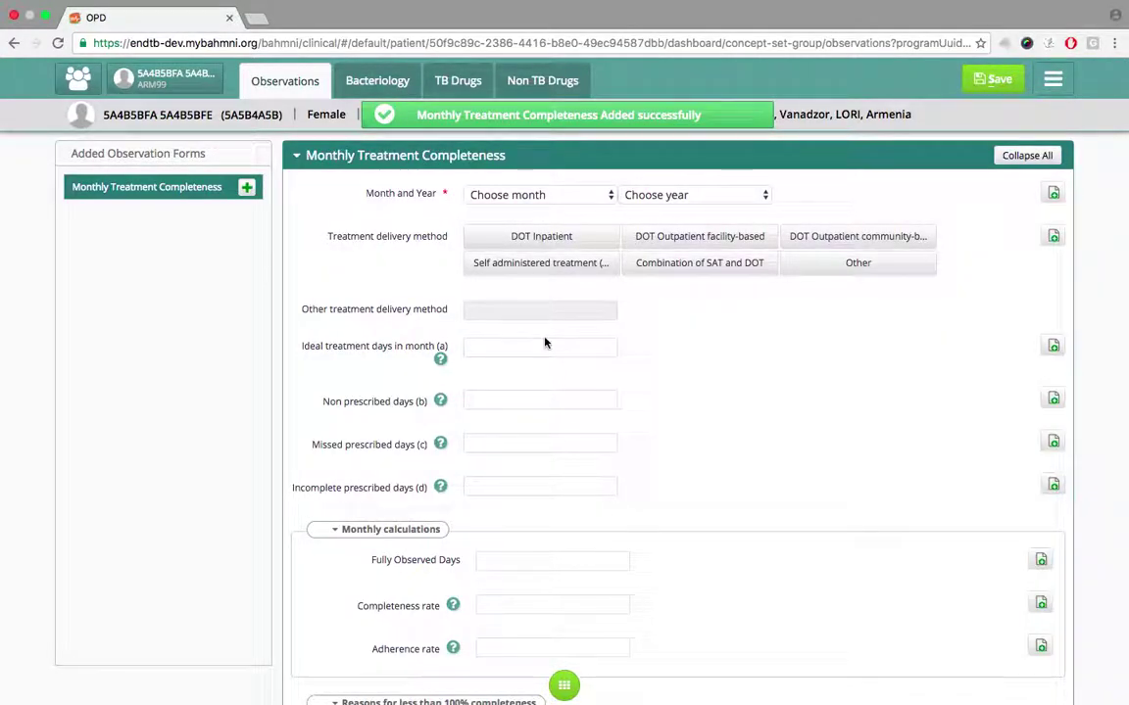
- Set the form's month and year to October 2016 and the treatment delivery method to DOT Inpatient
left_click(518, 196)
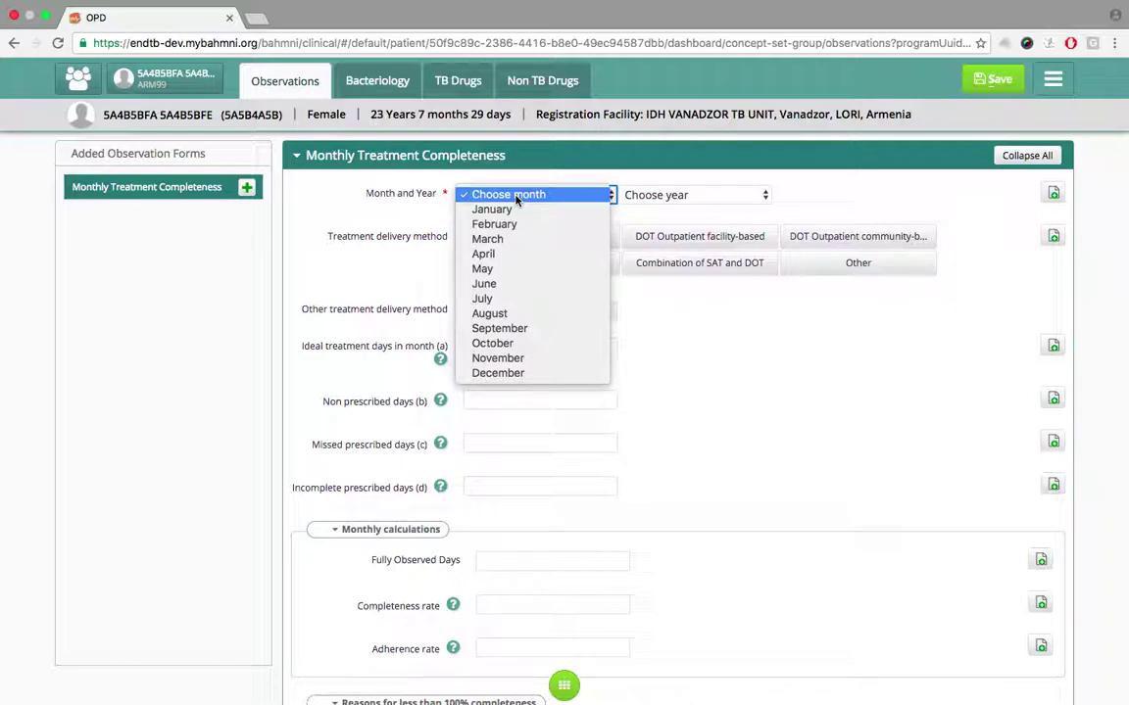
left_click(514, 344)
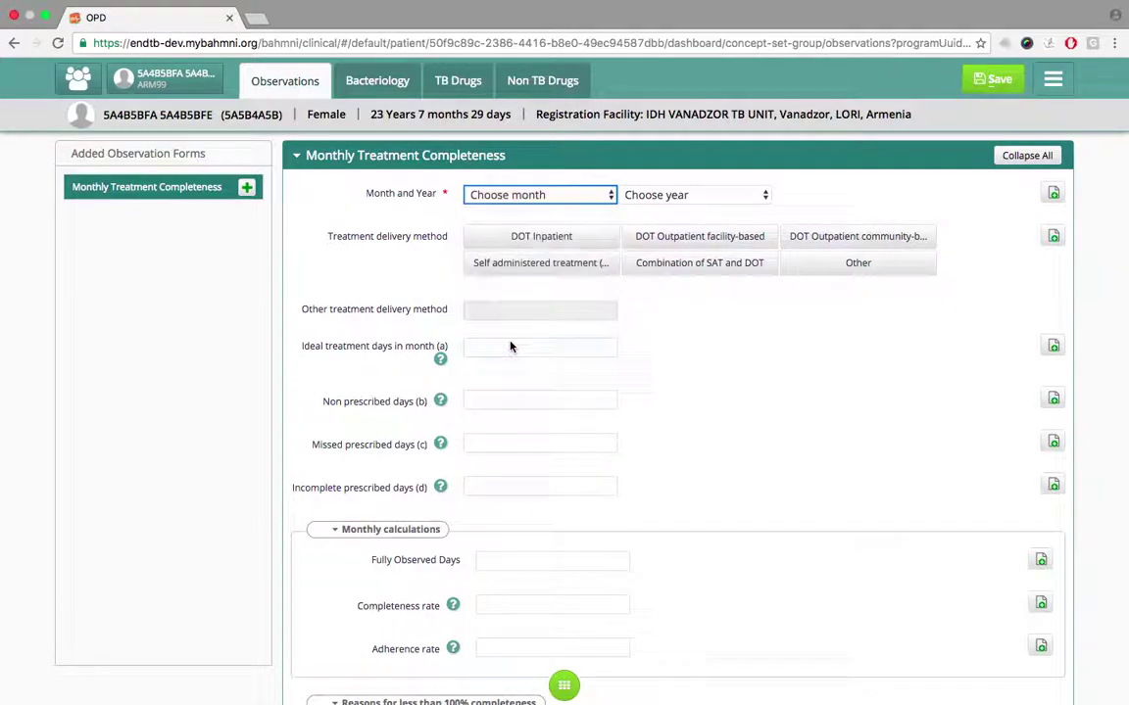
left_click(664, 195)
left_click(667, 267)
left_click(681, 314)
left_click(578, 241)
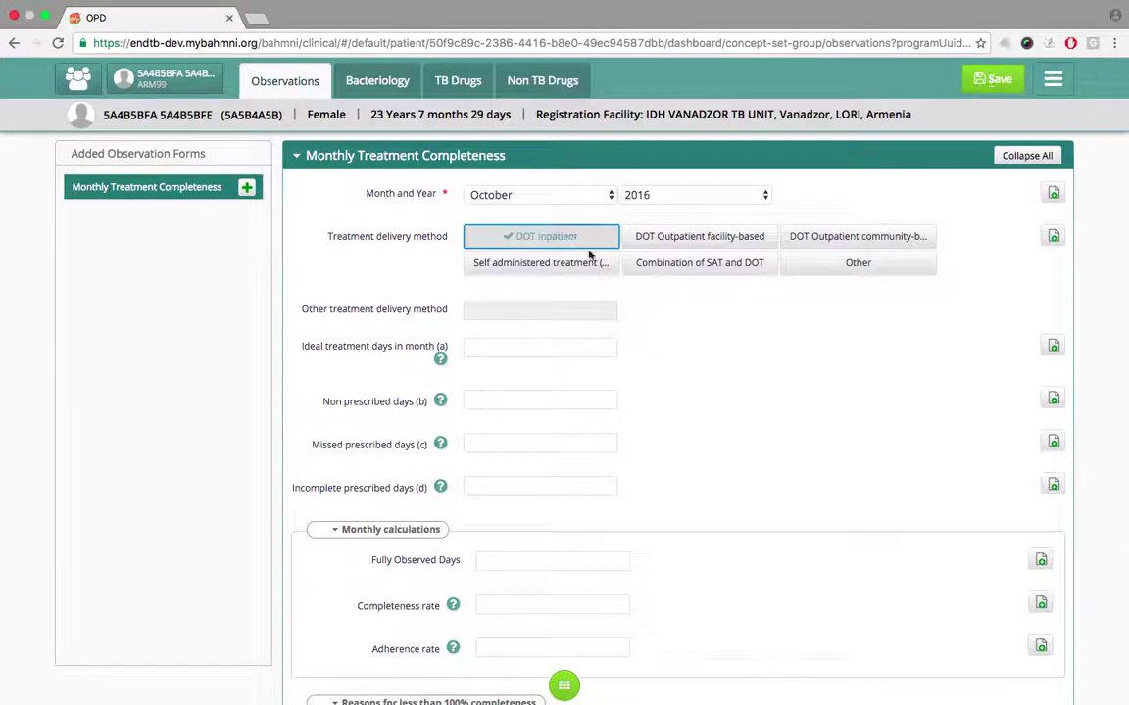
- Enter 29 ideal treatment days, 2 non prescribed days, 0 missed prescribed days and 1 incomplete prescribed day
scroll(713, 372, "down", 1)
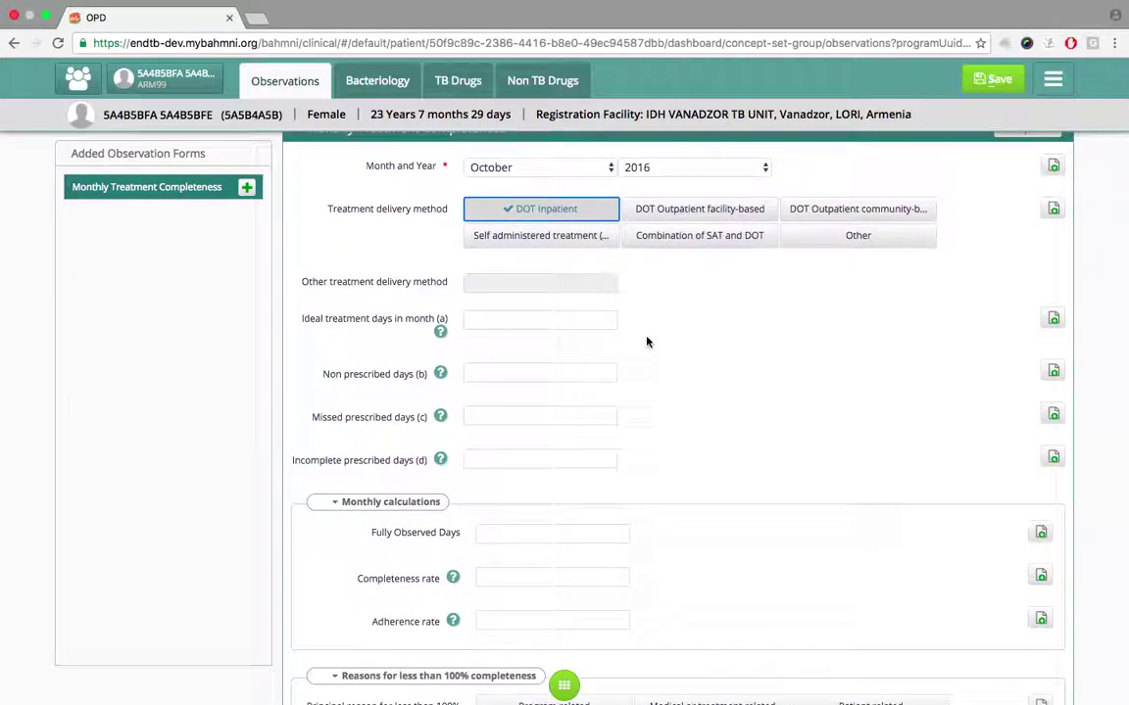
scroll(647, 340, "up", 1)
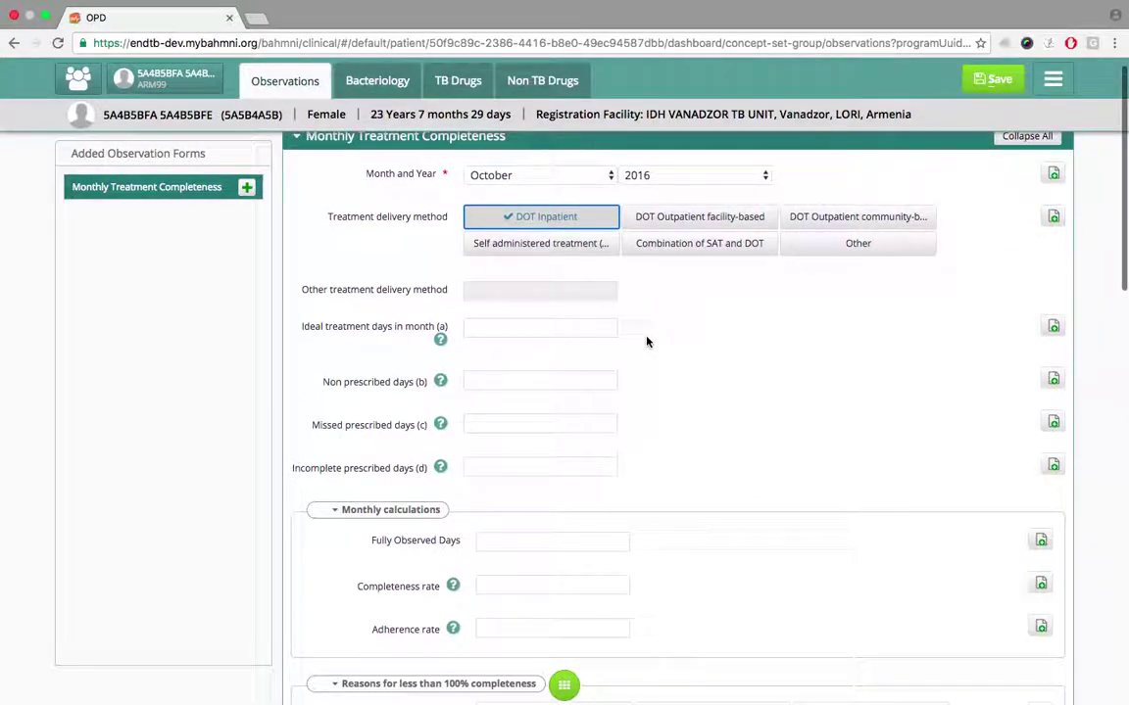
left_click(500, 327)
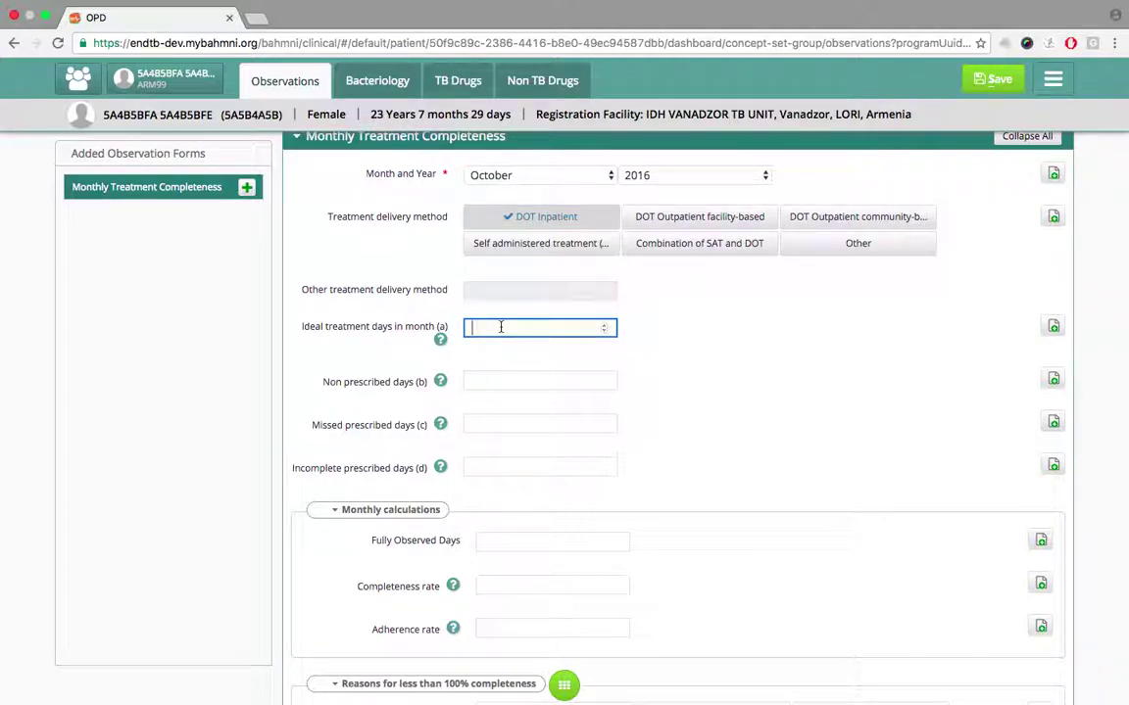
left_click(521, 380)
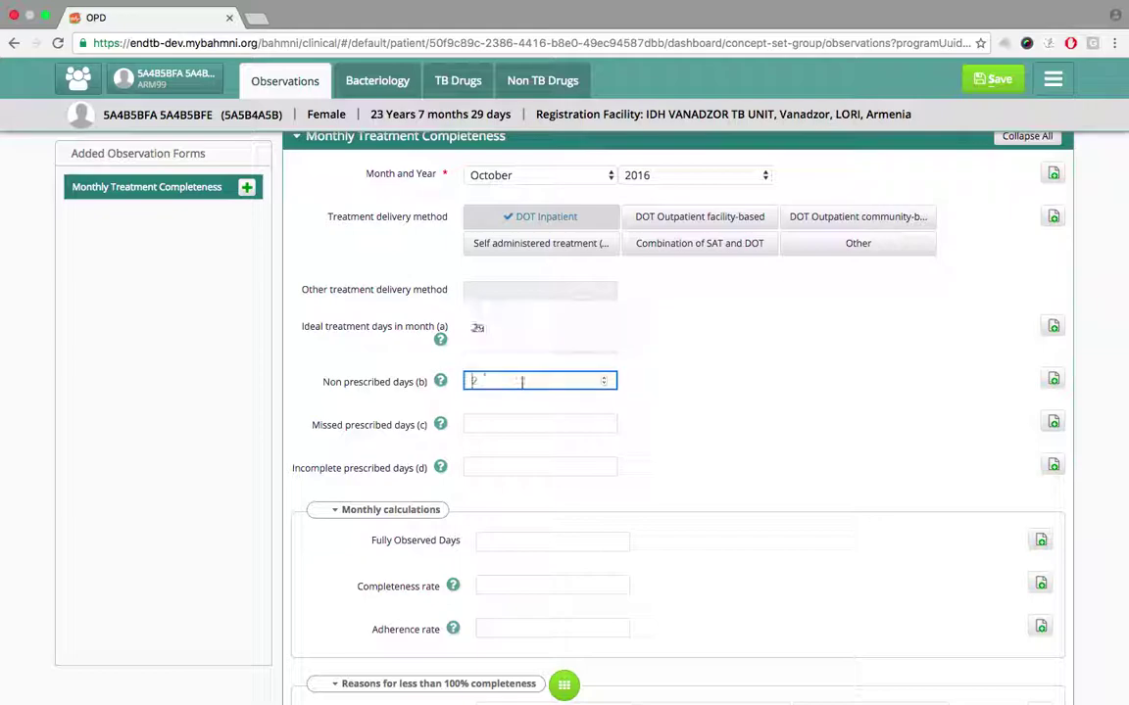
left_click(521, 423)
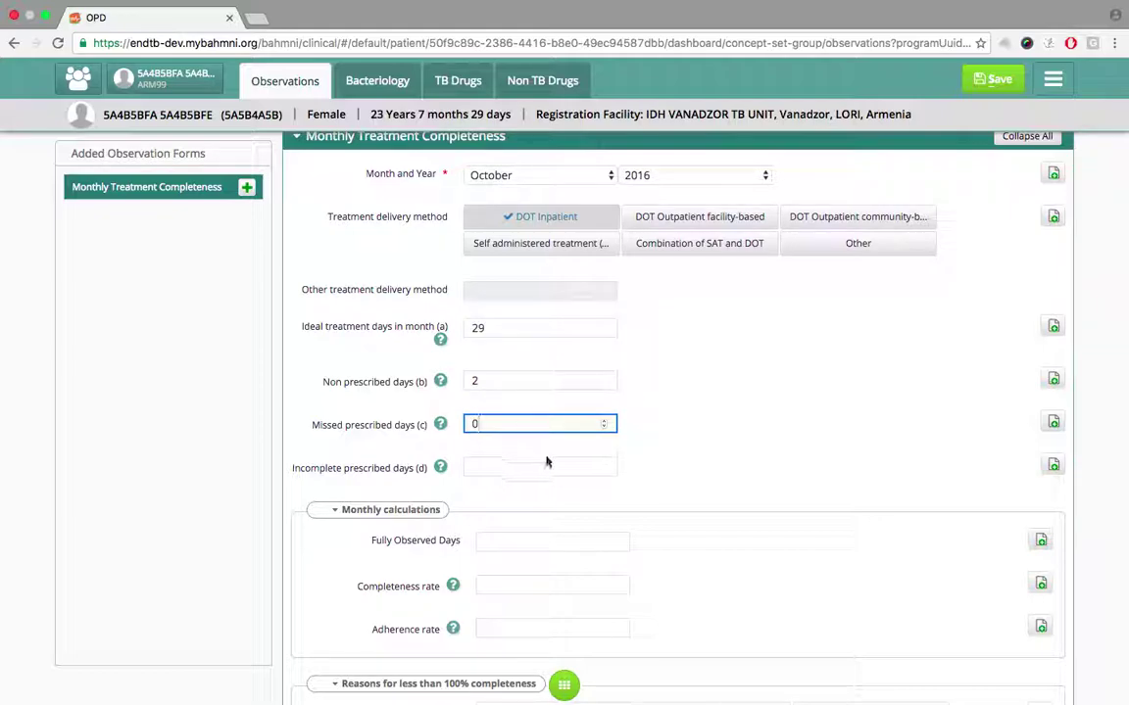
left_click(526, 467)
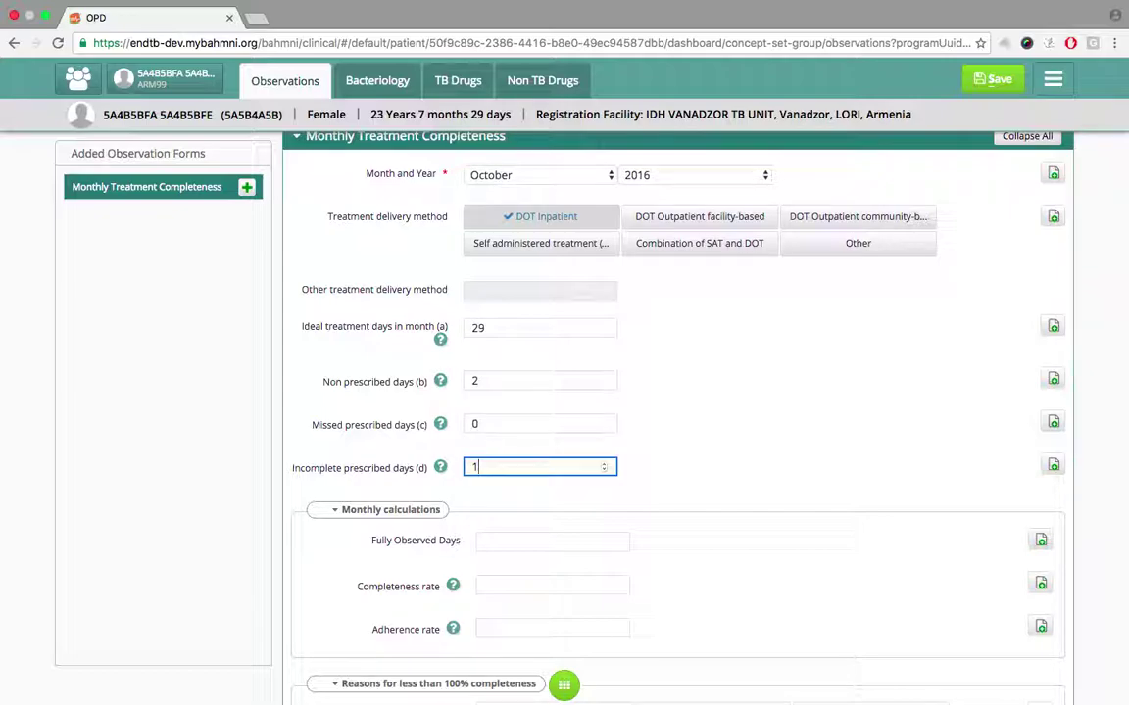
- In the DOT Rate per Drug section, choose Cycloserine (Cs) with 30 prescribed days and 3 missed days
scroll(542, 503, "down", 3)
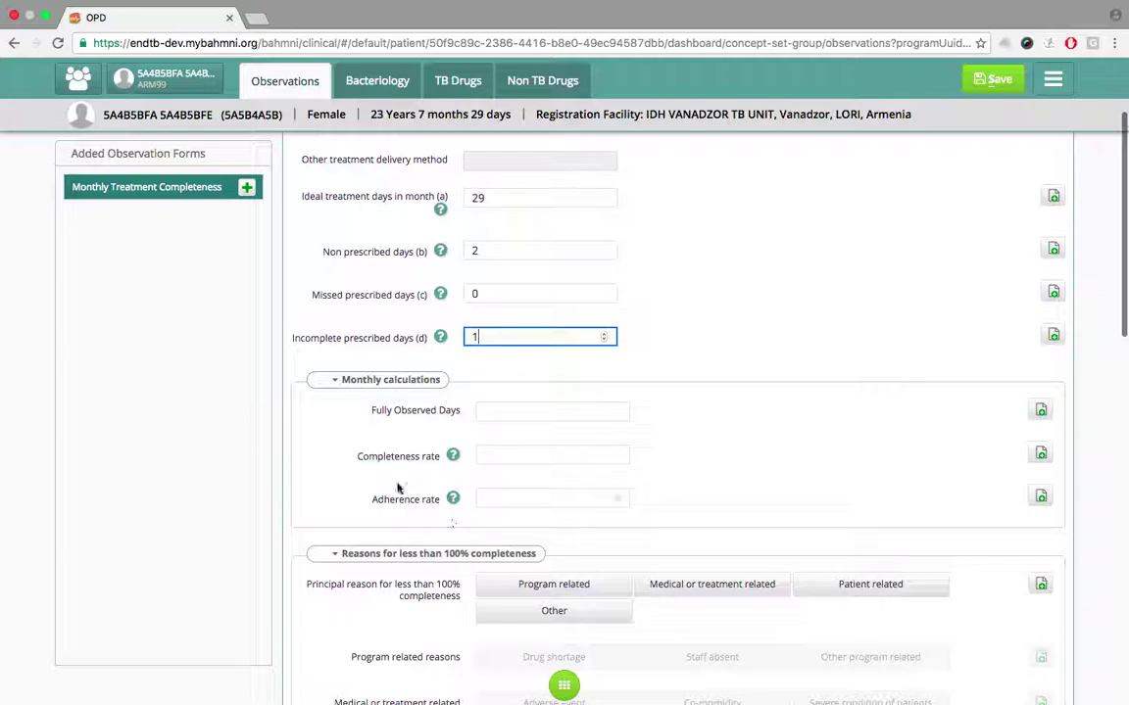
scroll(441, 474, "down", 2)
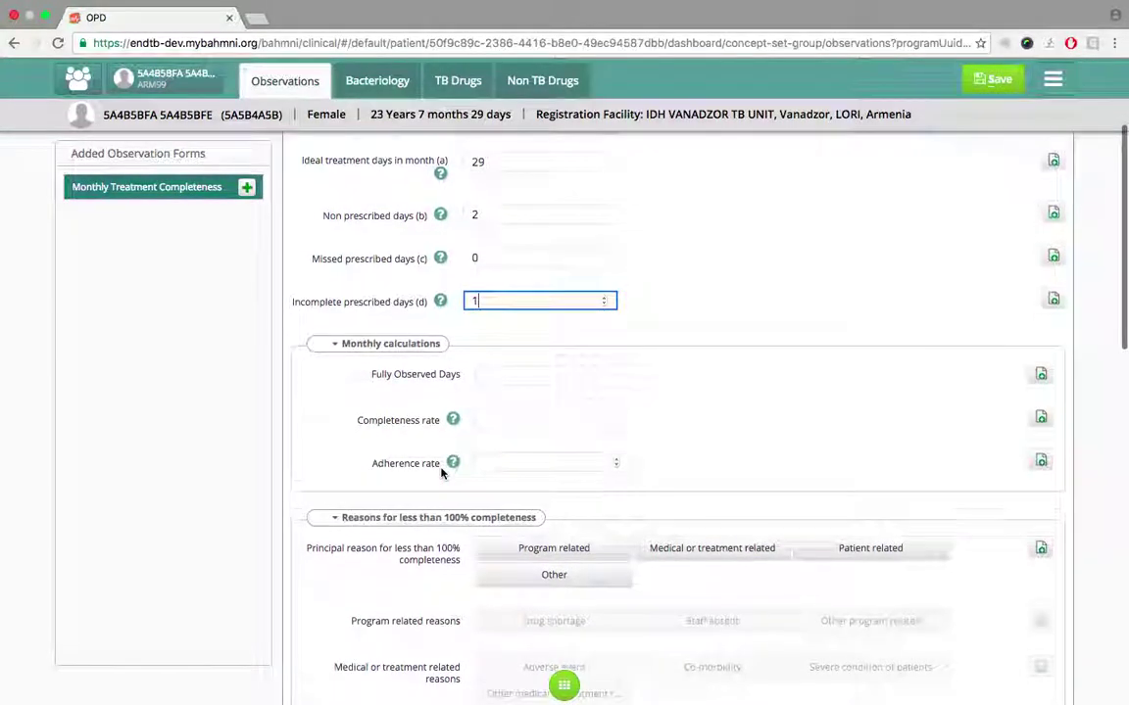
scroll(443, 474, "down", 10)
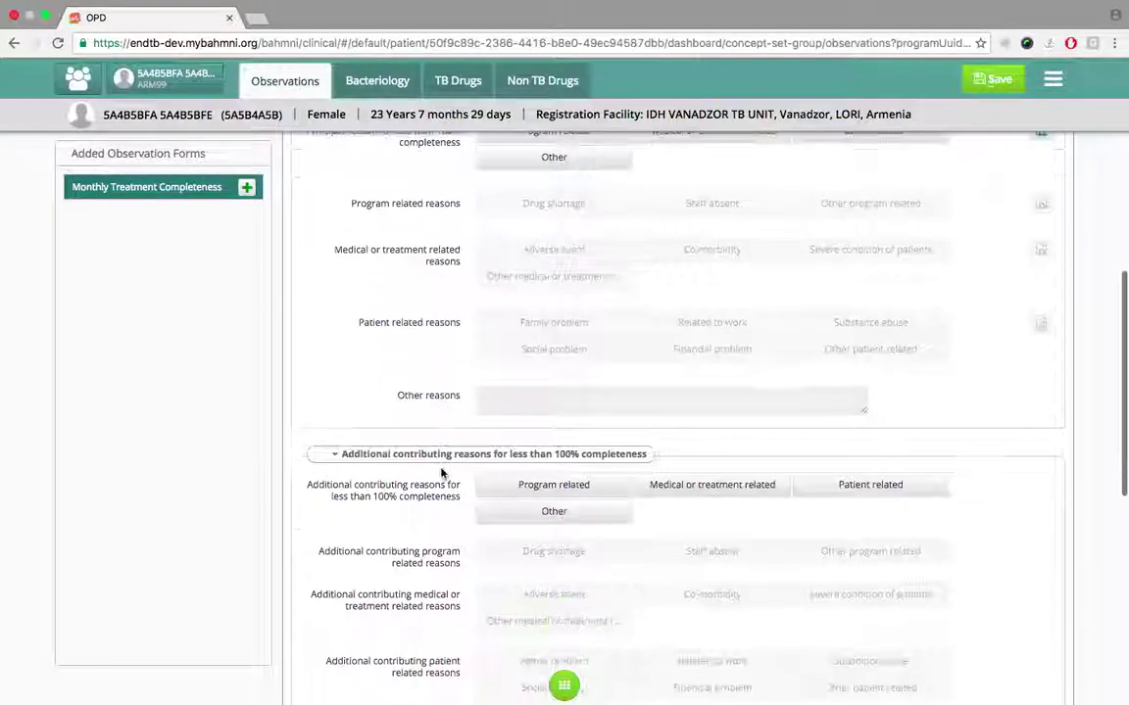
scroll(441, 474, "down", 8)
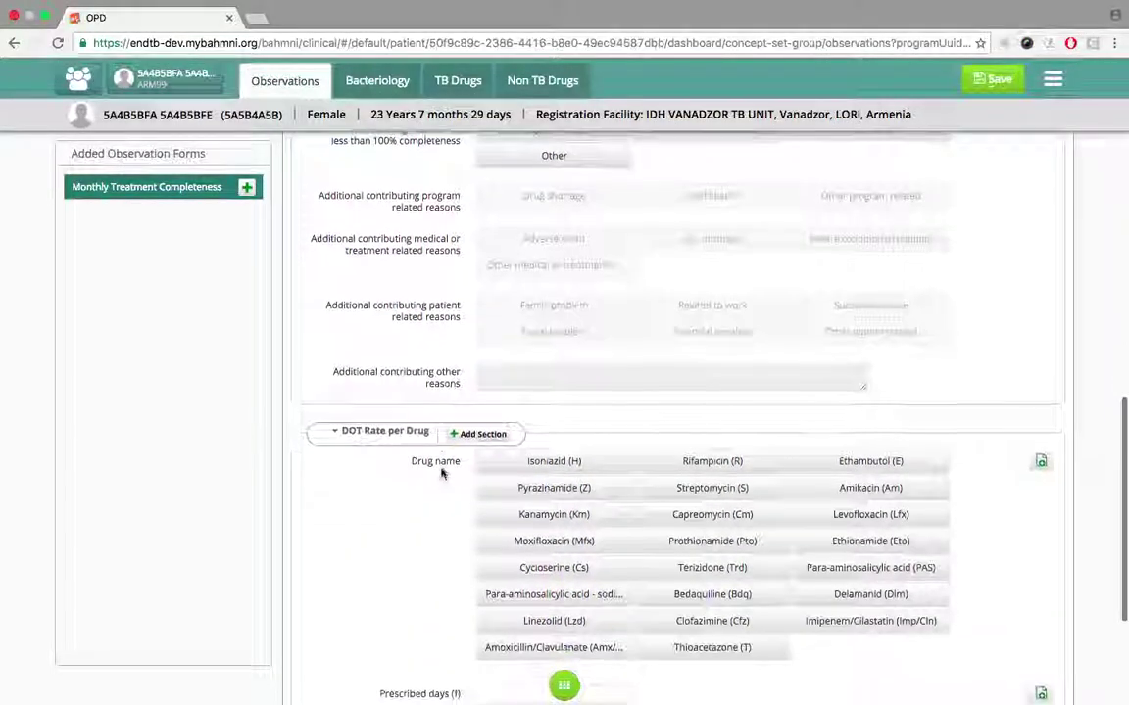
scroll(441, 474, "down", 1)
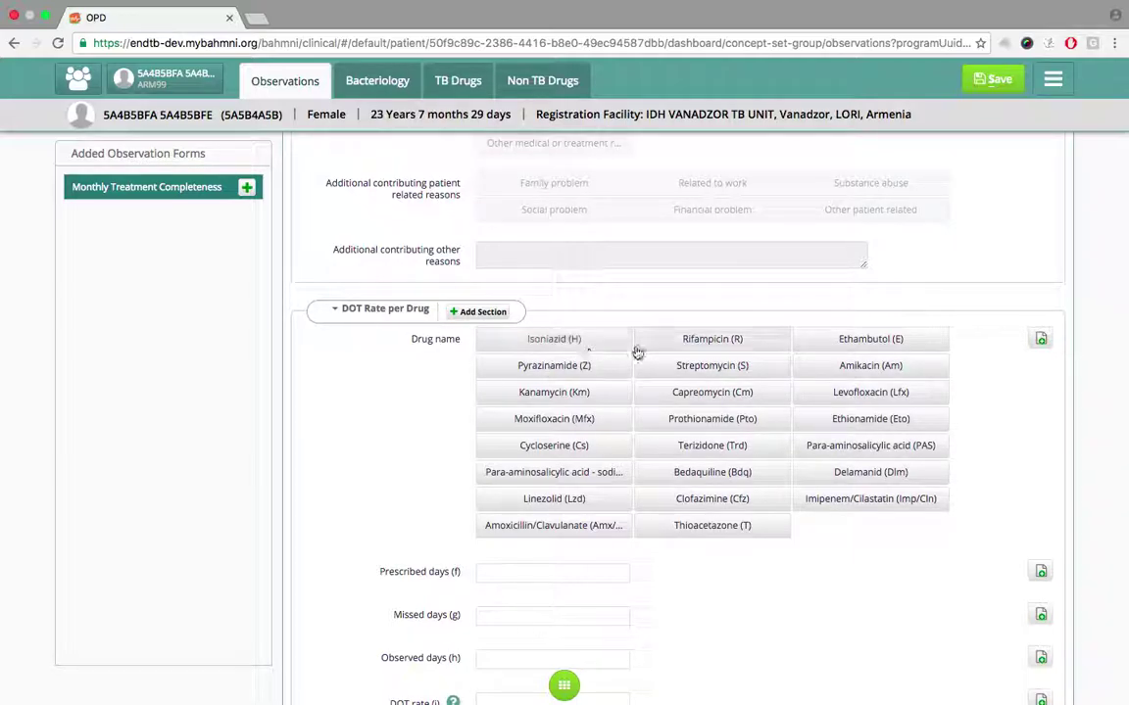
scroll(391, 468, "down", 2)
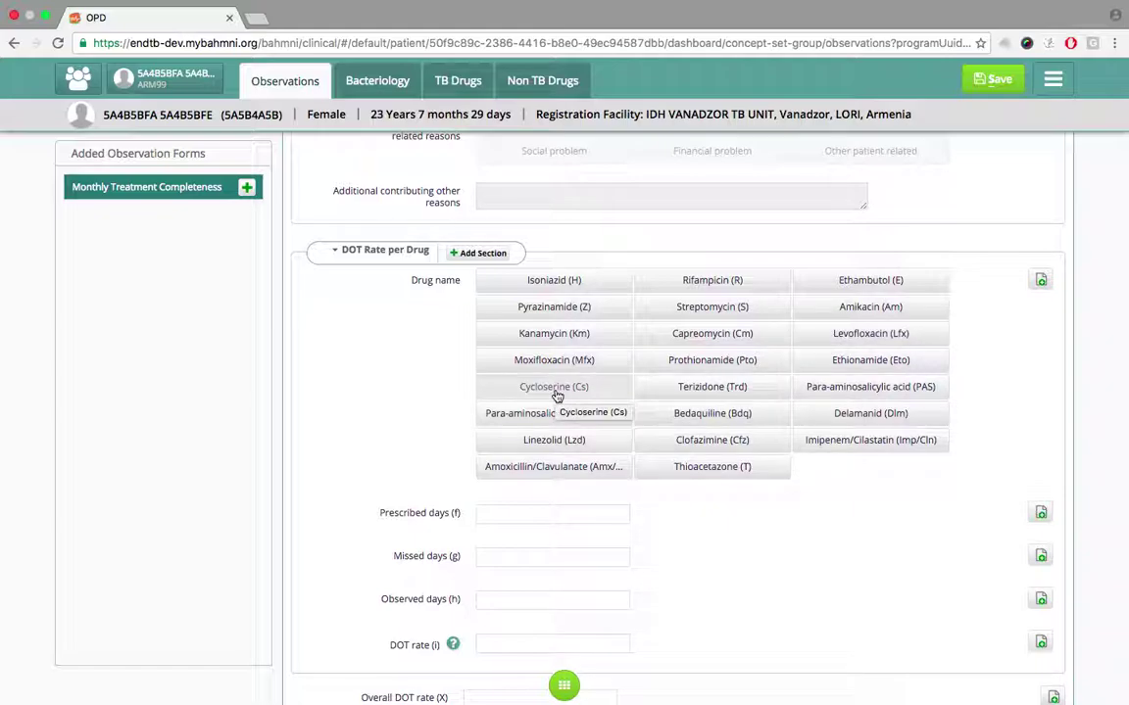
left_click(555, 396)
scroll(345, 398, "down", 1)
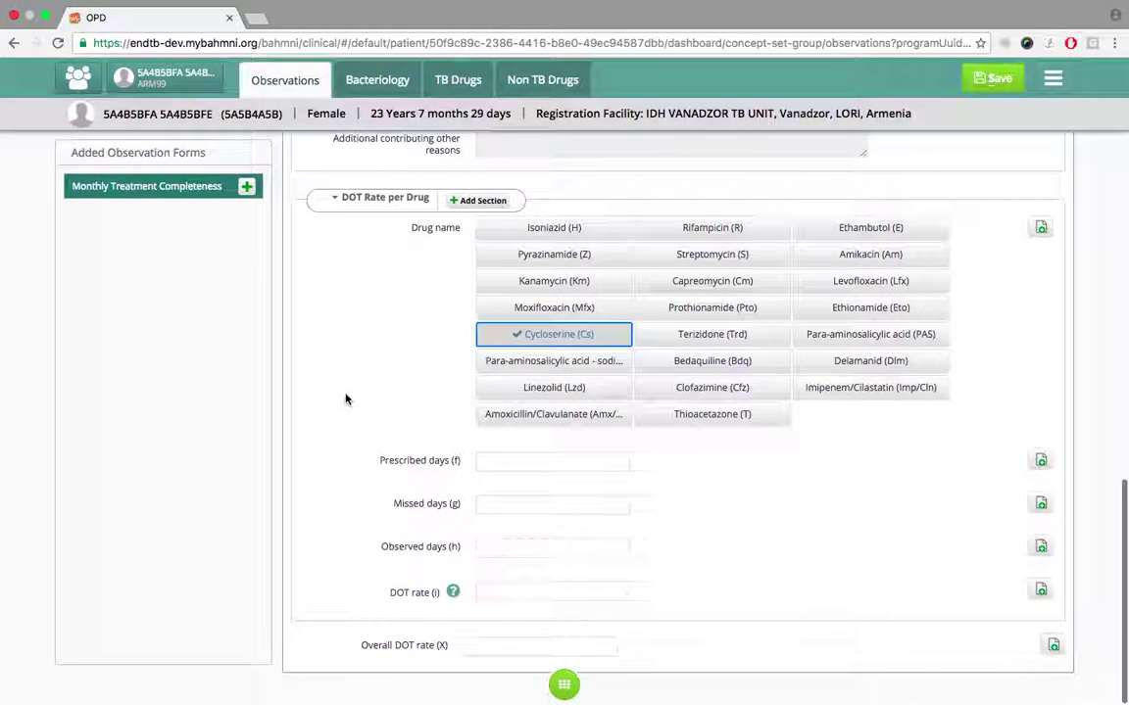
left_click(501, 467)
type("30")
key("Tab")
key("Tab")
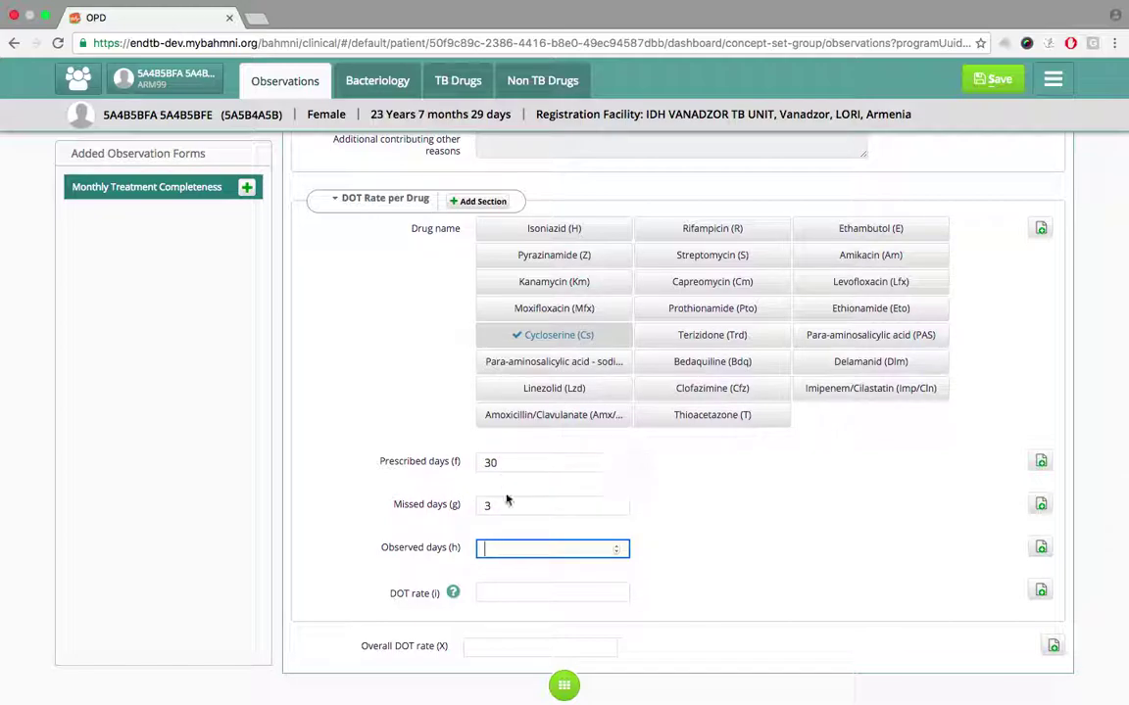
- Add a second DOT Rate per Drug section for Levofloxacin (Lfx) with 30 prescribed days and 2 missed days
left_click(471, 206)
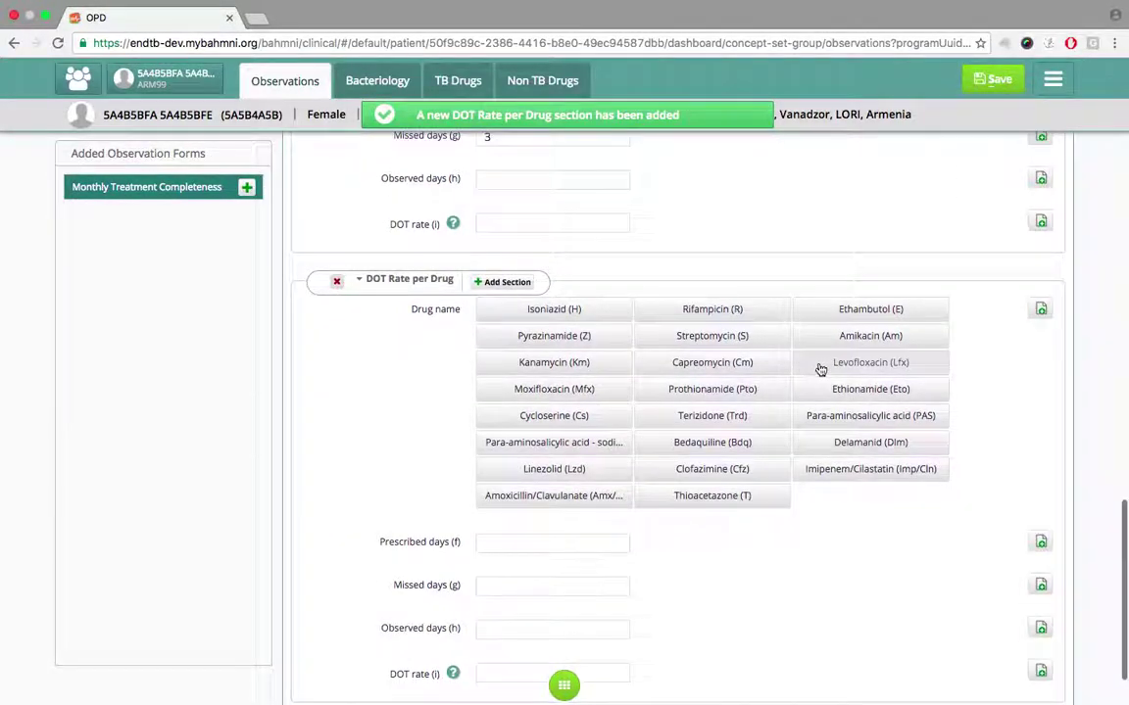
left_click(825, 364)
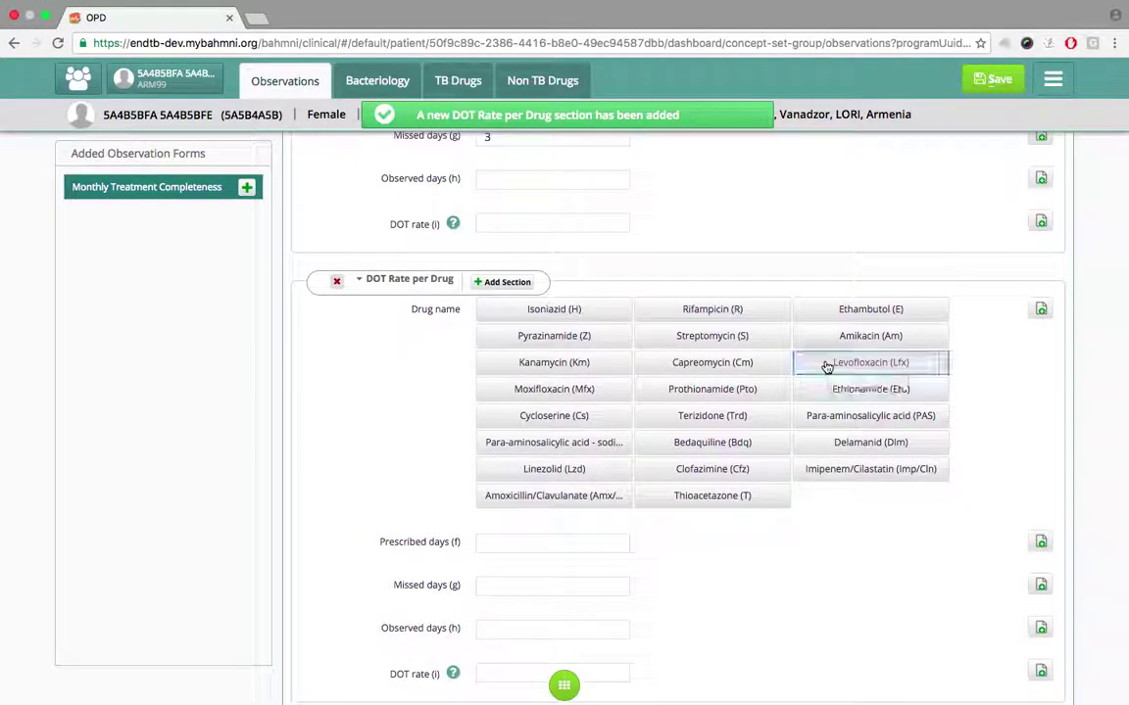
scroll(380, 407, "down", 2)
left_click(497, 460)
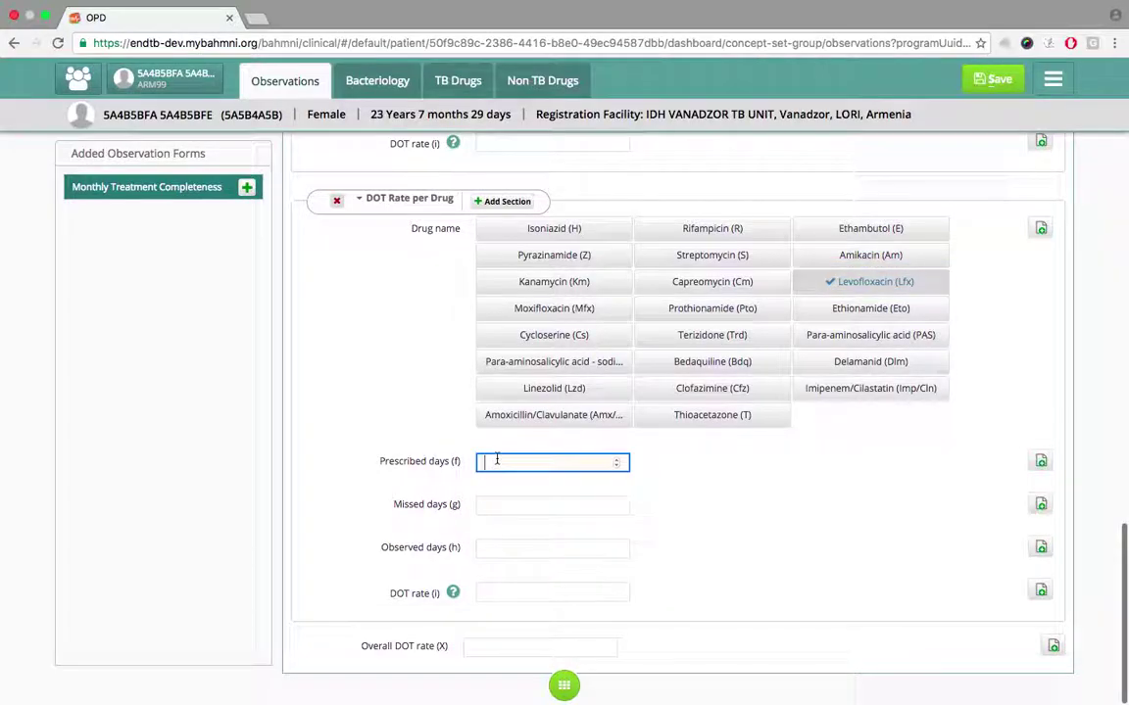
left_click(525, 505)
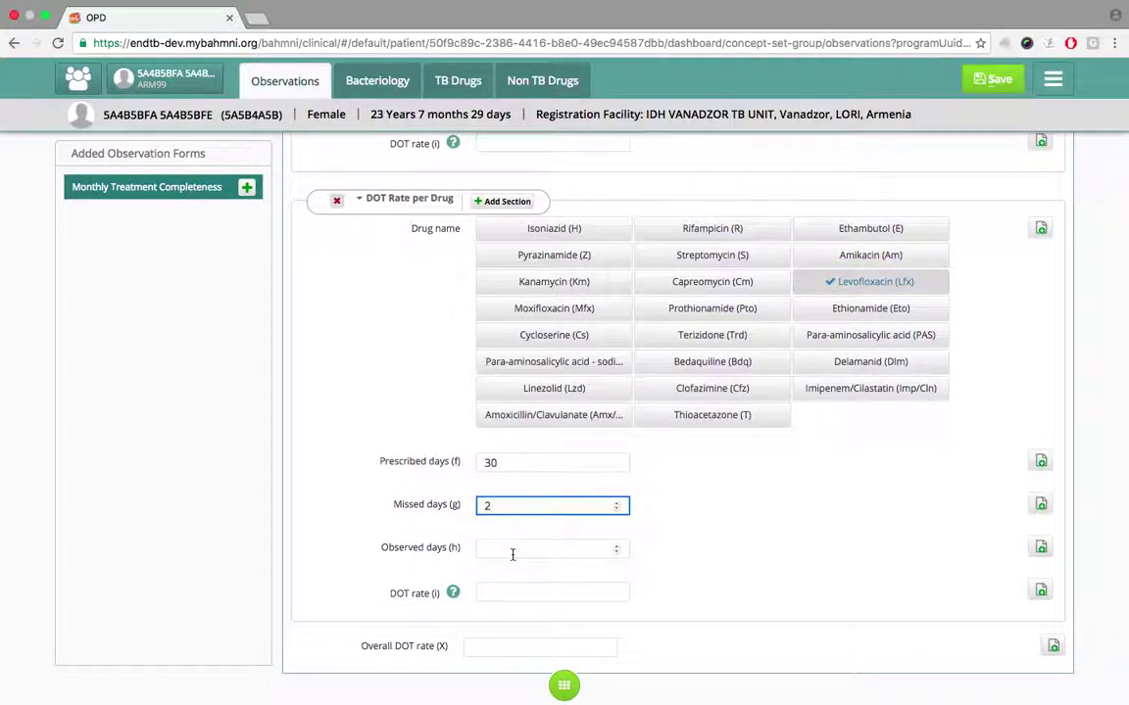
scroll(512, 555, "up", 15)
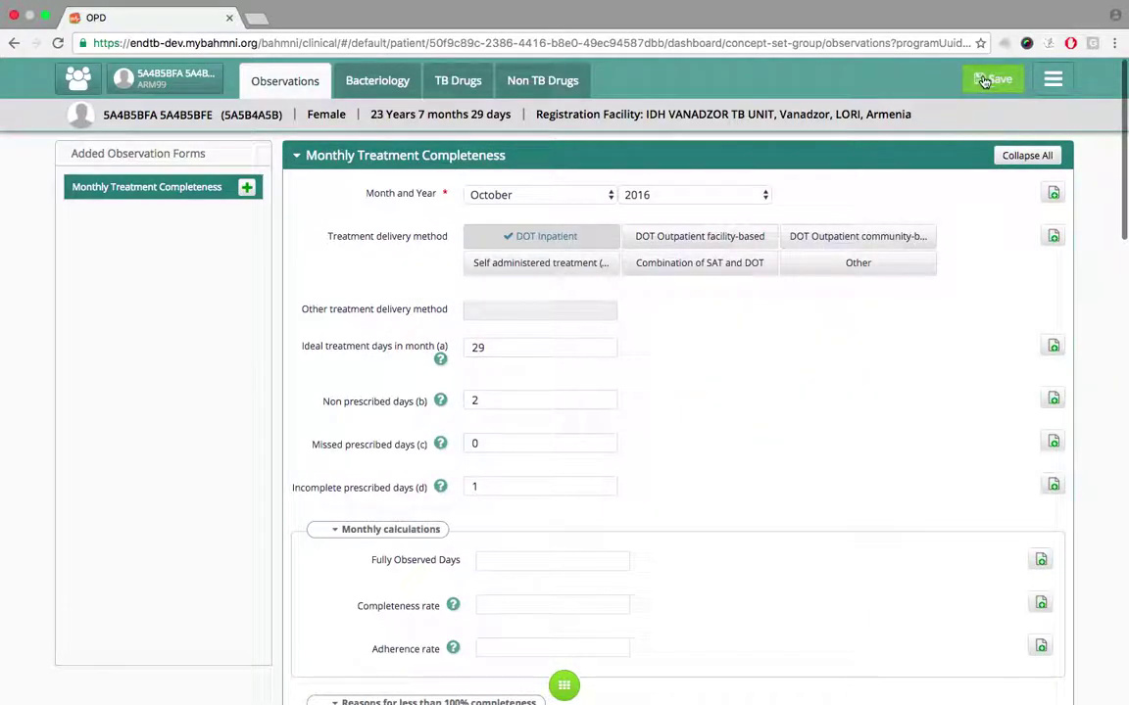
- Save the Monthly Treatment Completeness form and reopen its saved October 2016 entry
left_click(984, 80)
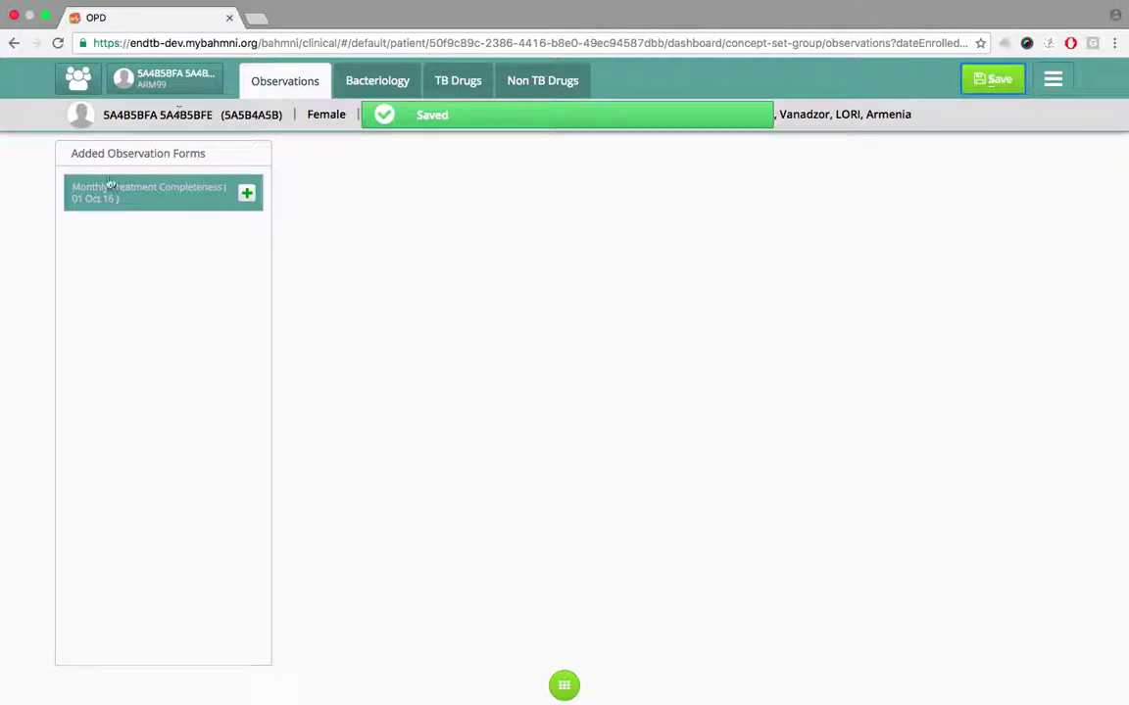
left_click(143, 198)
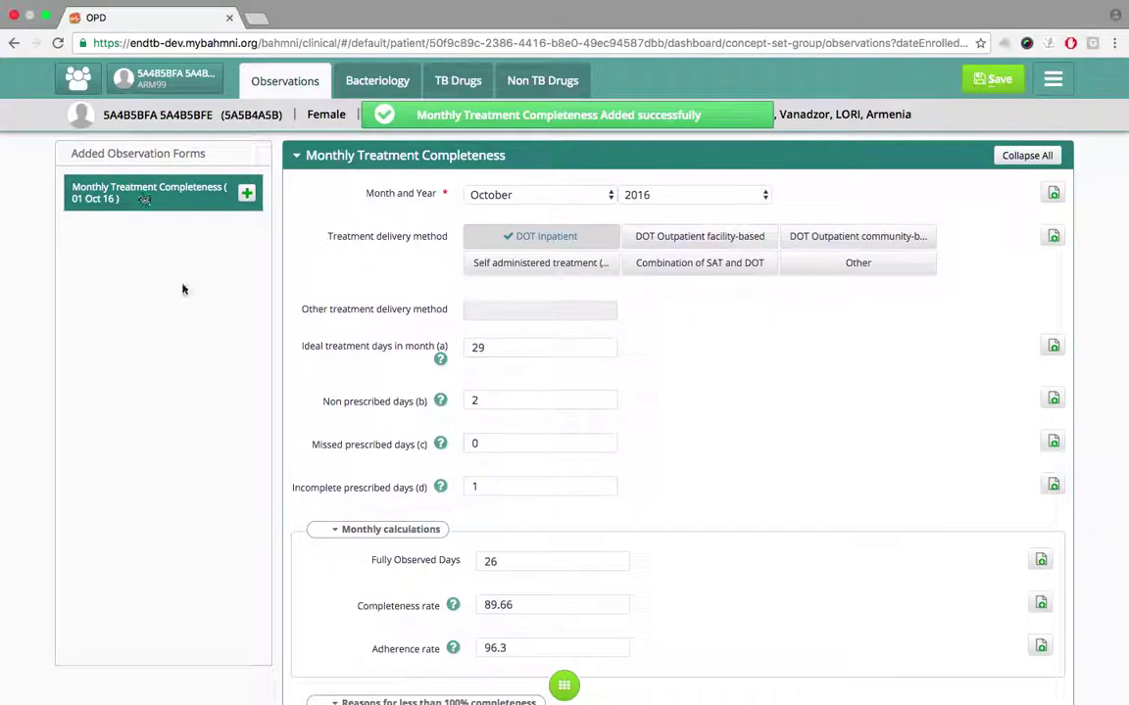
- Examine the Monthly calculations section for the fully observed days, completeness rate and adherence rate
scroll(334, 423, "down", 5)
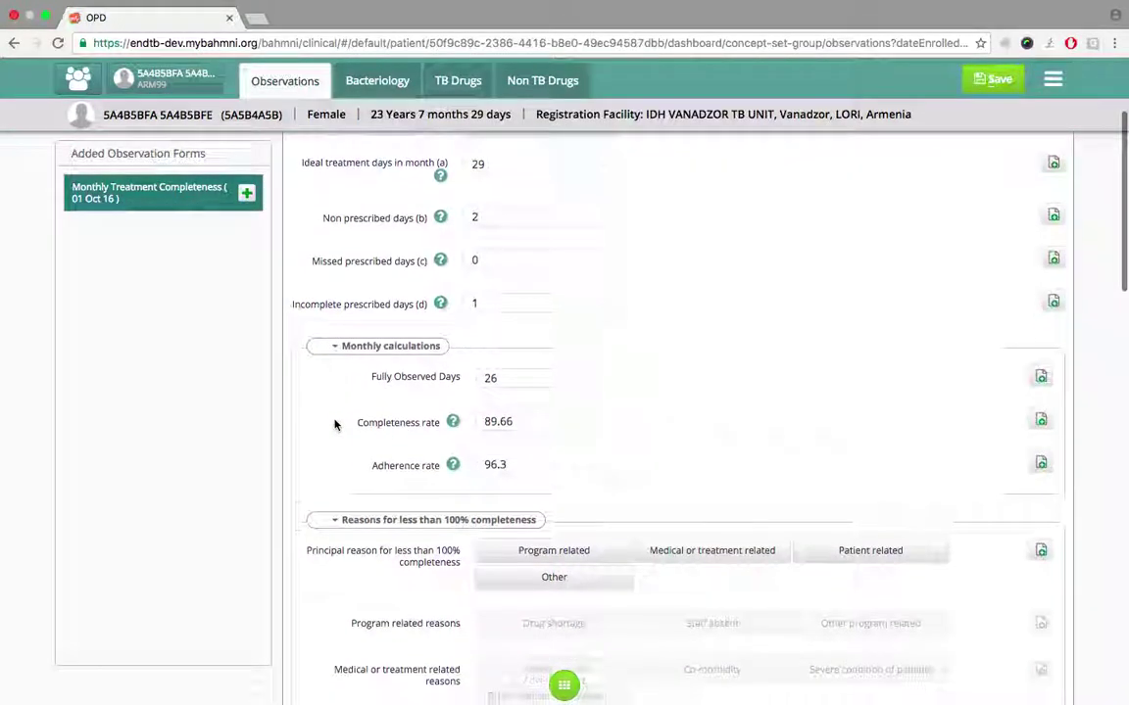
scroll(334, 423, "down", 1)
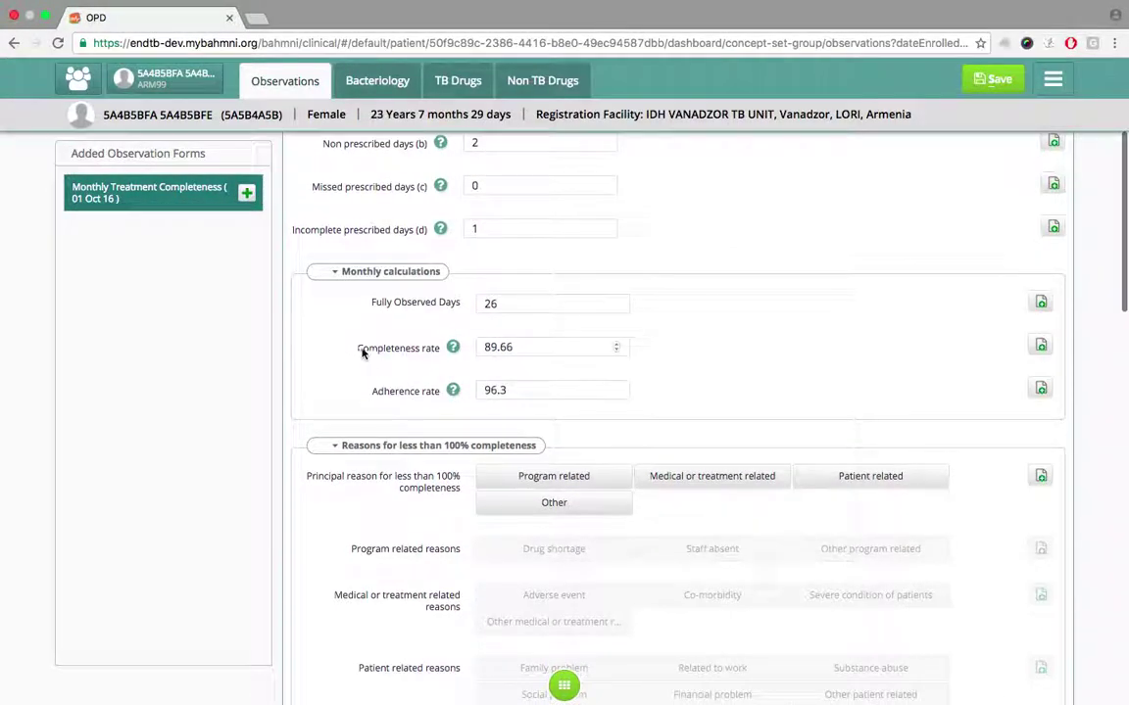
left_click_drag(362, 303, 408, 383)
left_click(397, 381)
scroll(383, 377, "down", 1)
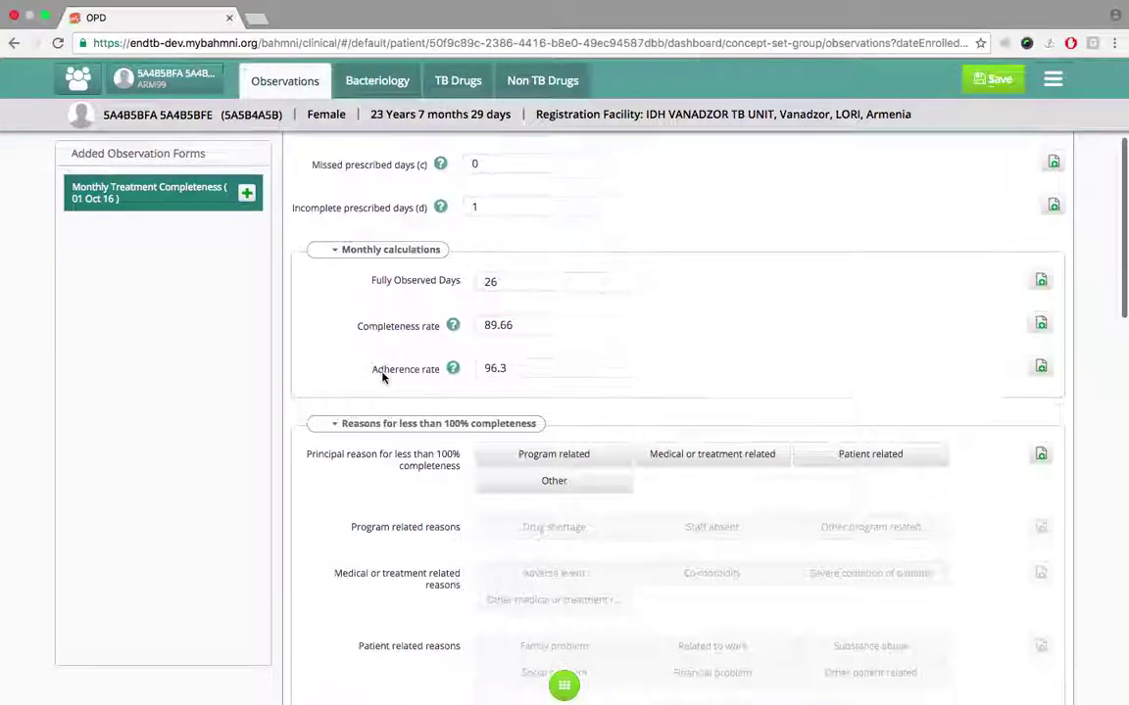
left_click_drag(359, 321, 422, 331)
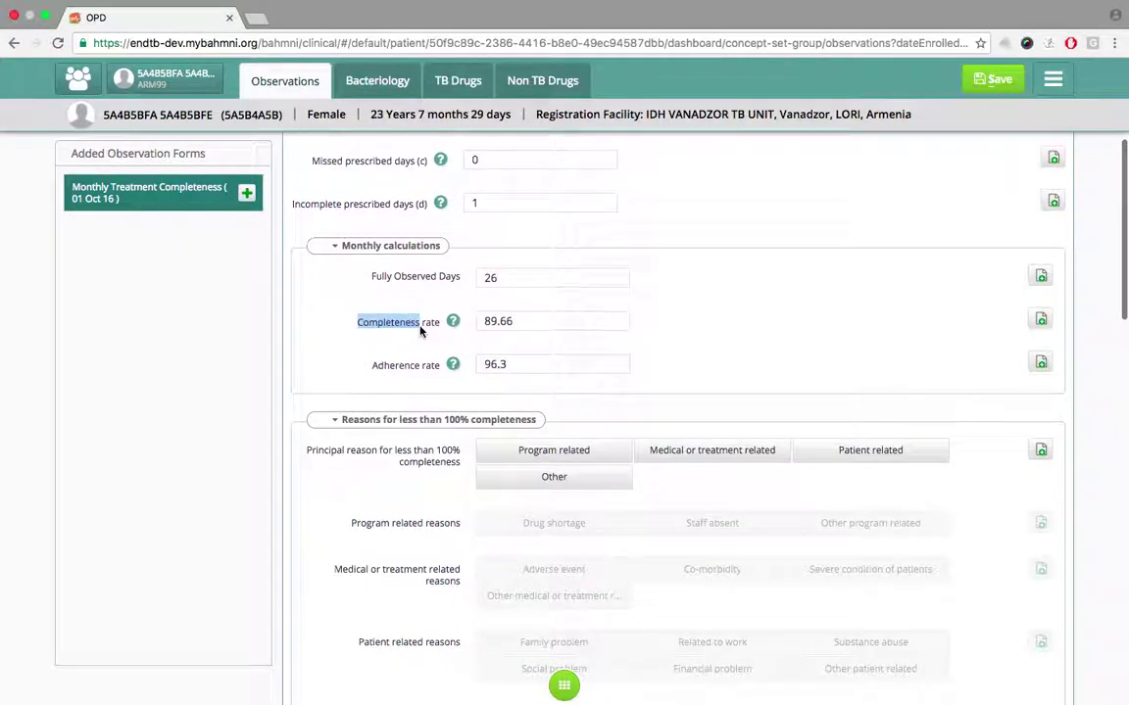
left_click_drag(372, 366, 441, 368)
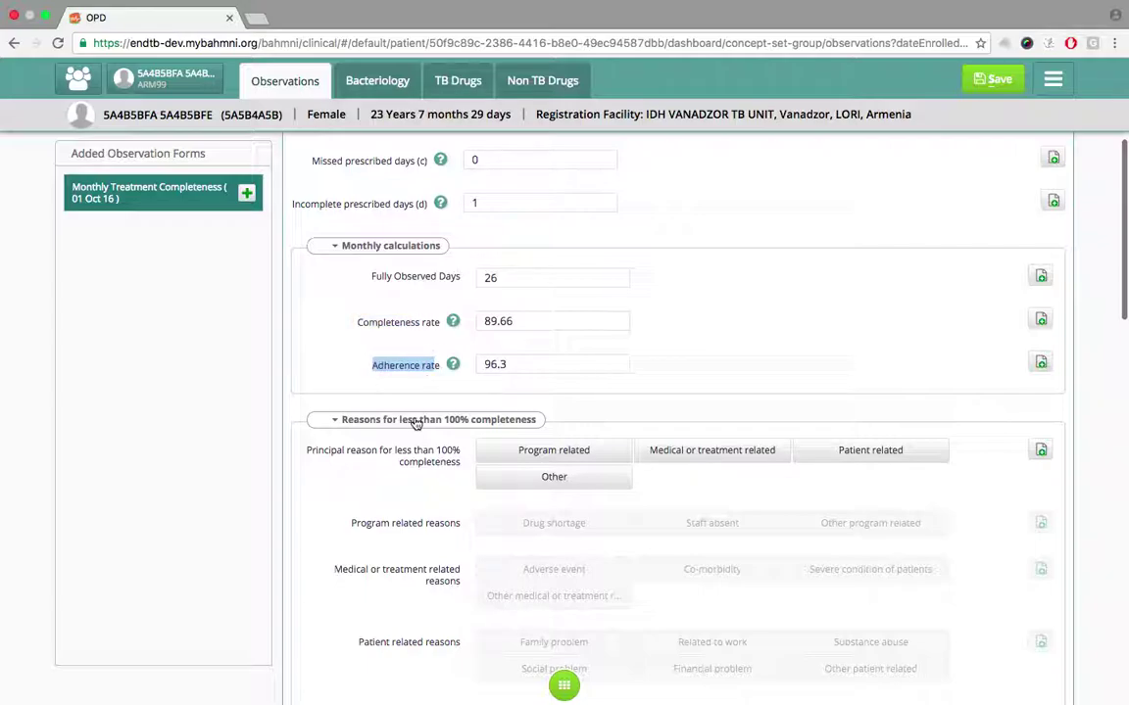
- Review the calculated DOT rates for Levofloxacin and Cycloserine and the overall DOT rate in the saved form
scroll(416, 424, "down", 2)
scroll(415, 424, "down", 6)
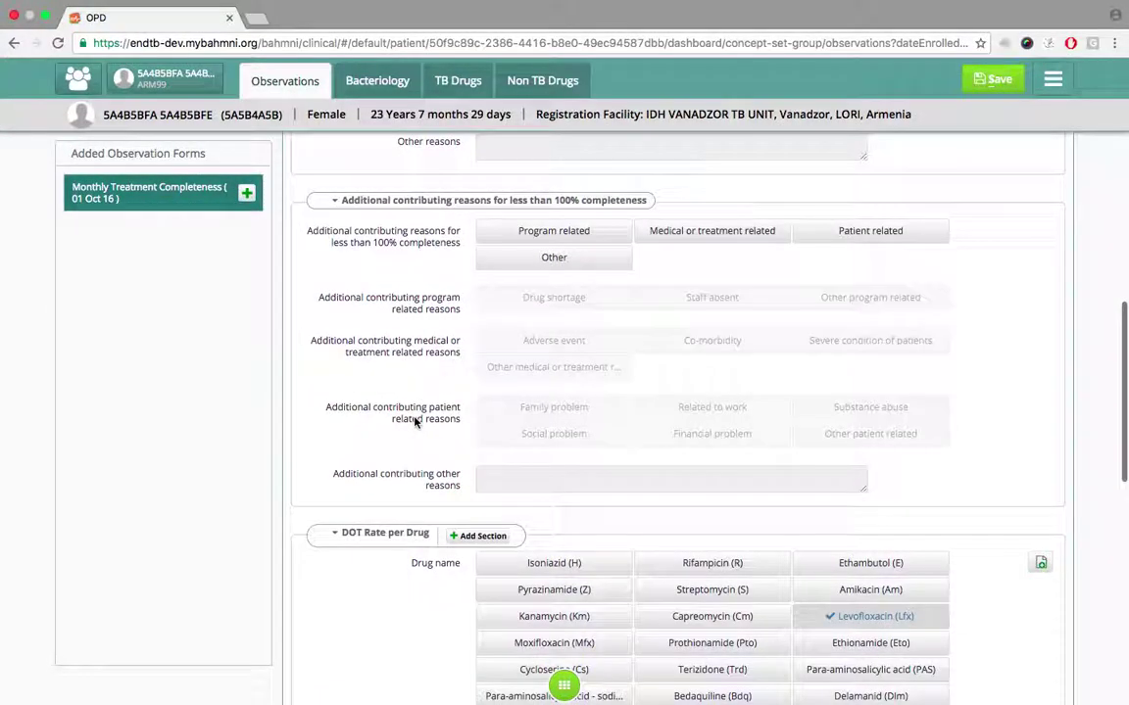
scroll(415, 422, "down", 3)
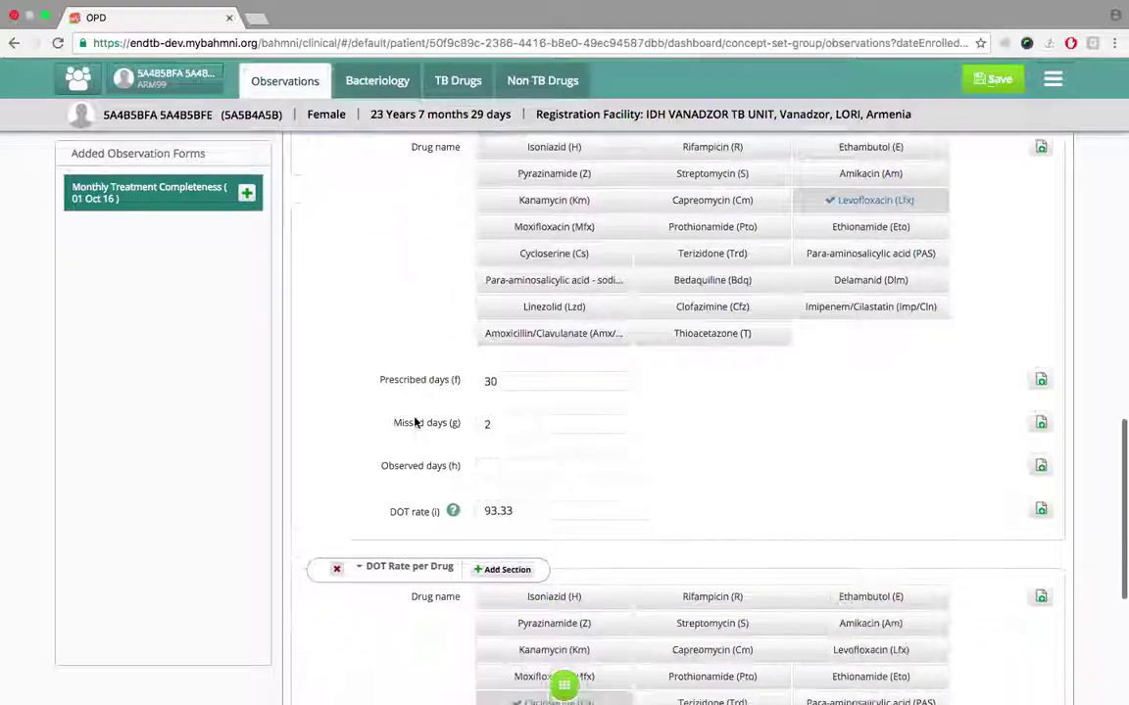
scroll(415, 422, "down", 2)
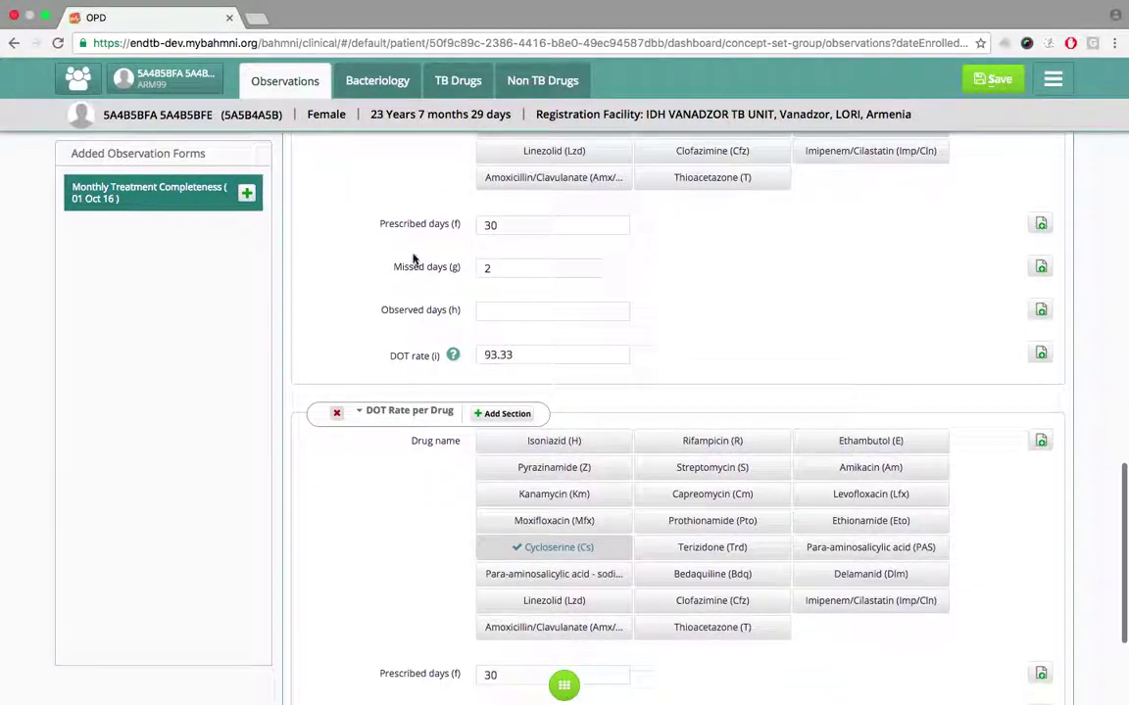
left_click_drag(395, 361, 434, 363)
scroll(434, 364, "down", 3)
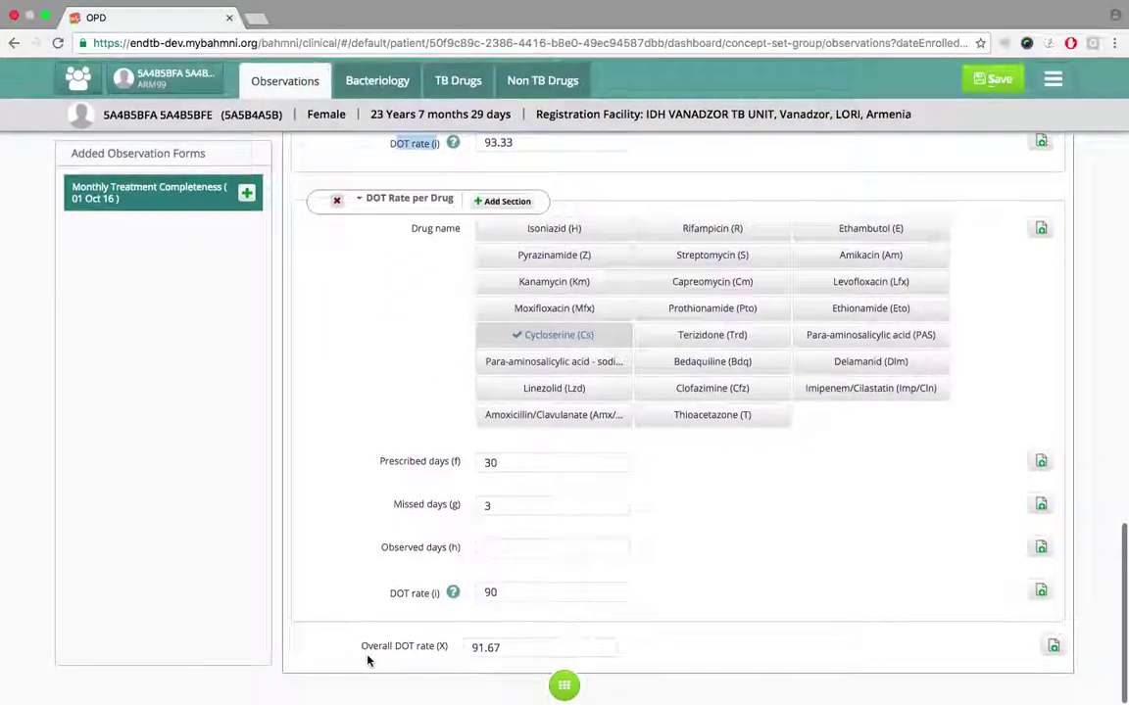
left_click_drag(390, 593, 438, 598)
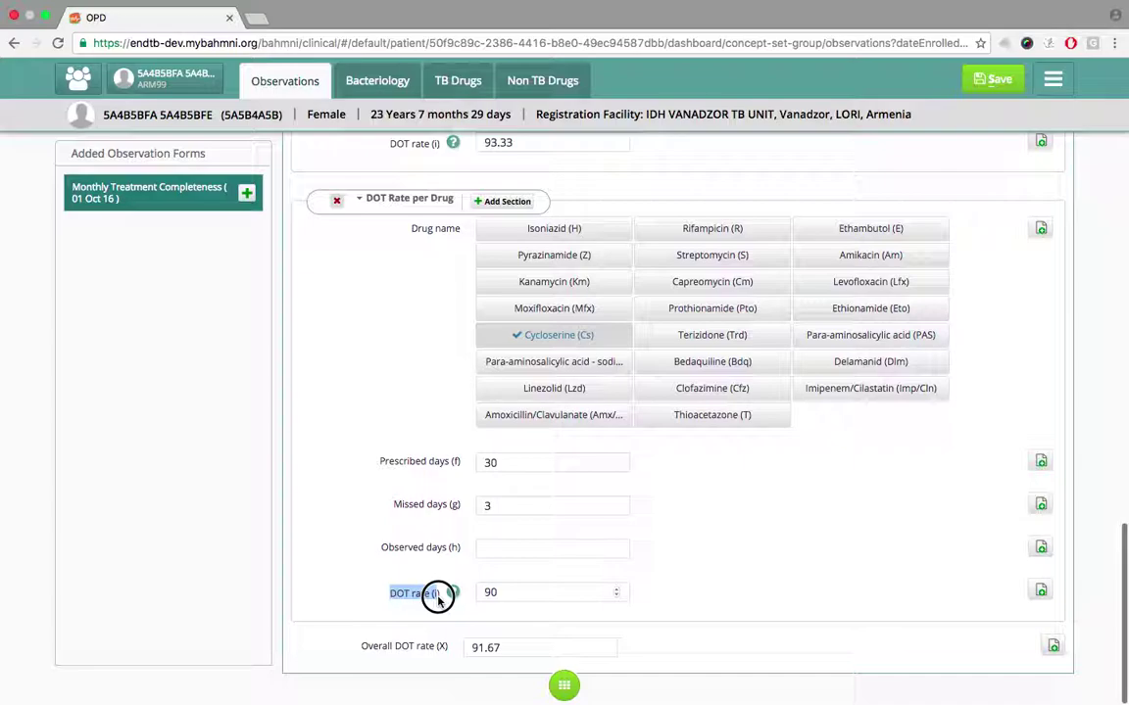
left_click_drag(361, 650, 439, 650)
left_click(397, 608)
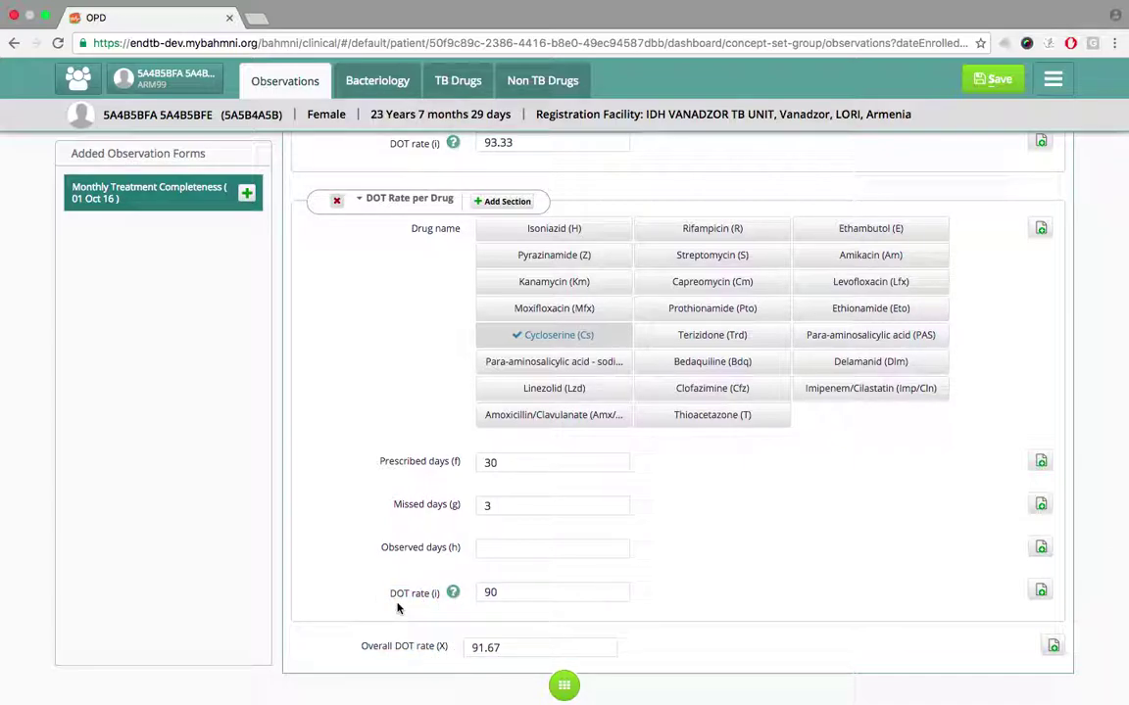
scroll(397, 608, "up", 2)
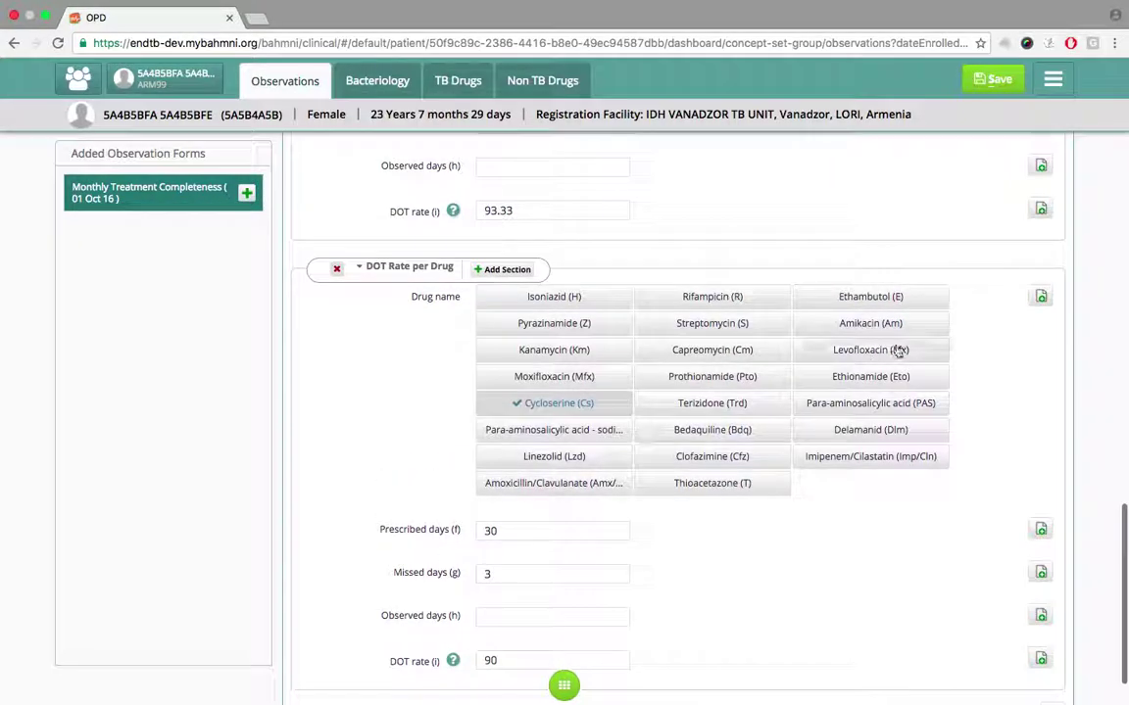
scroll(862, 186, "up", 8)
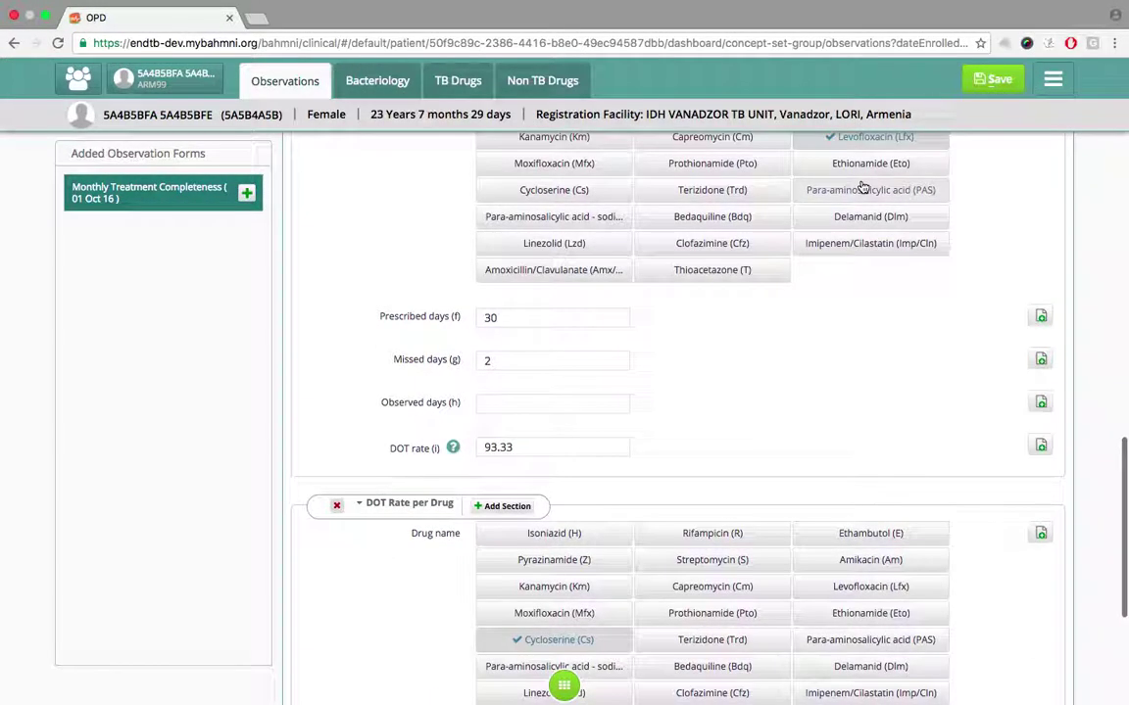
scroll(862, 186, "up", 1)
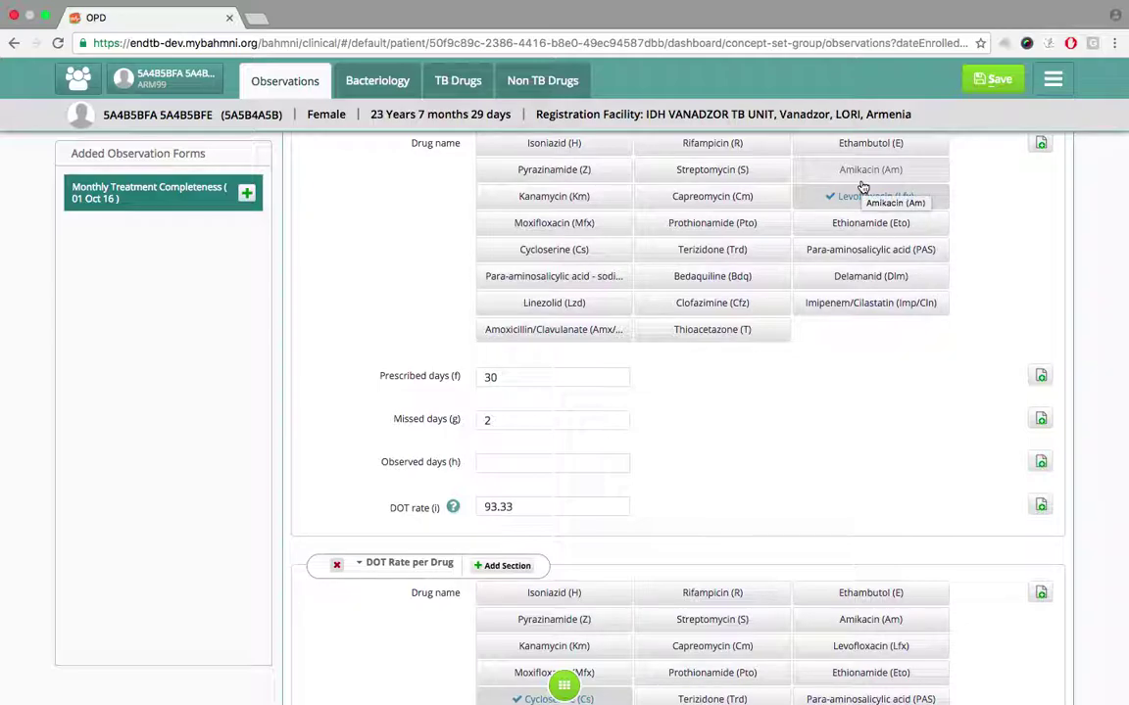
- Start a bacteriology sample with collection date 12/08/2016 and sample type Sputum
left_click(396, 88)
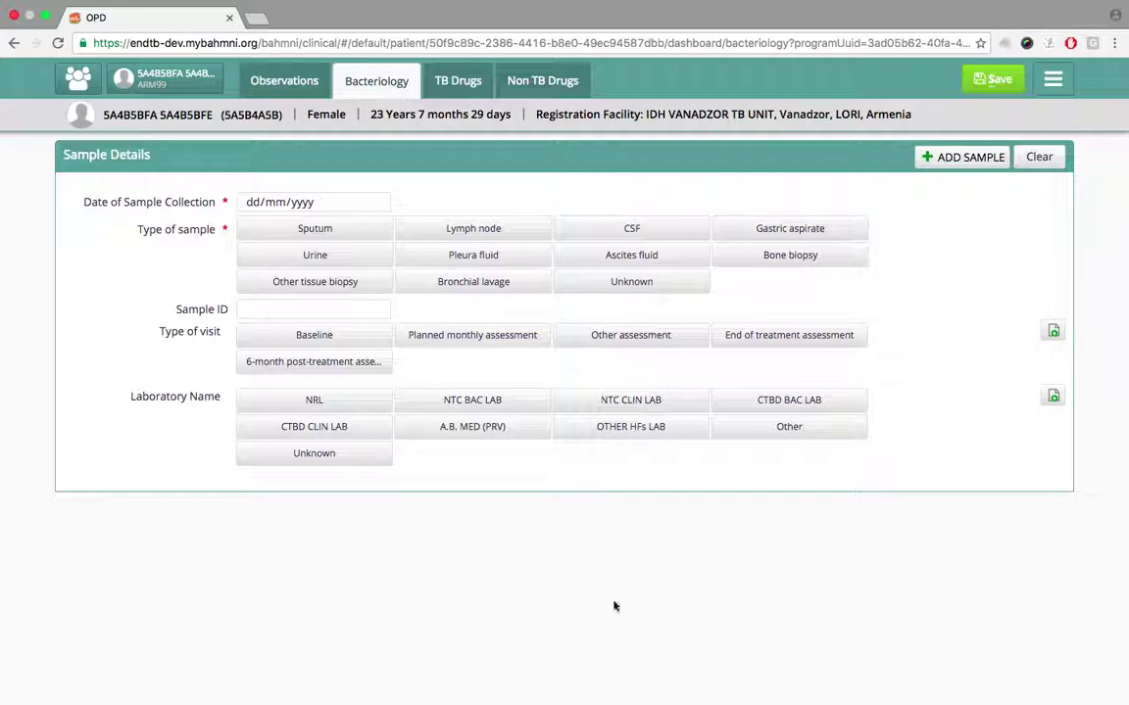
left_click(260, 206)
type("120820")
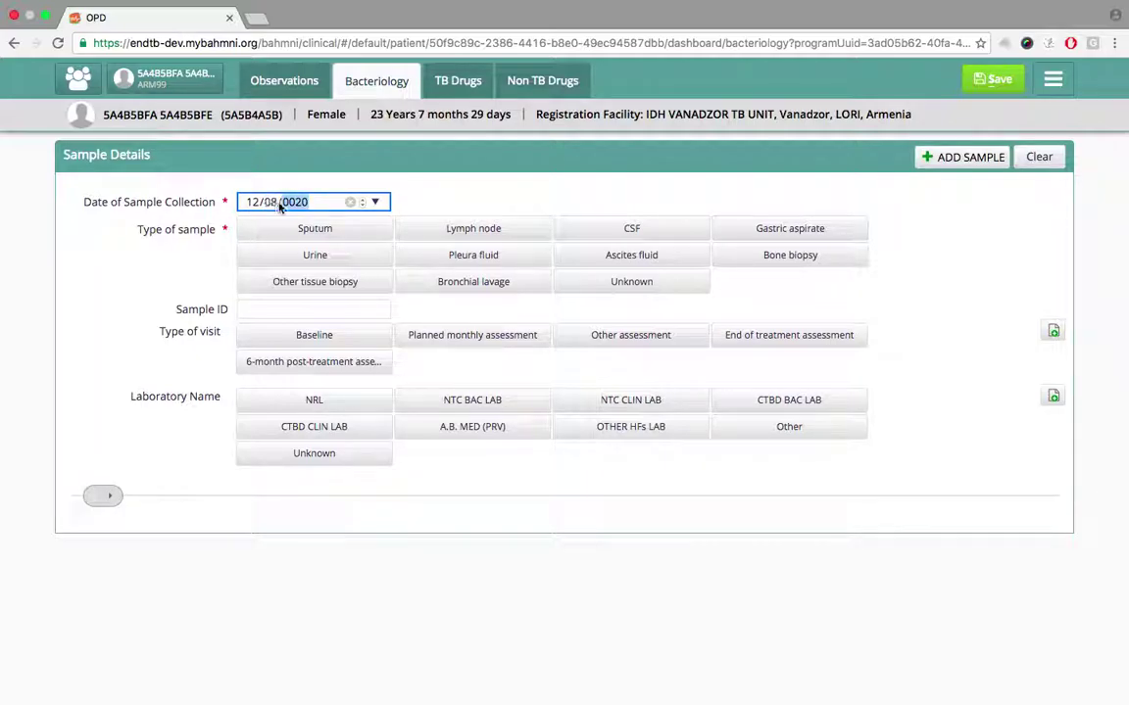
type("18")
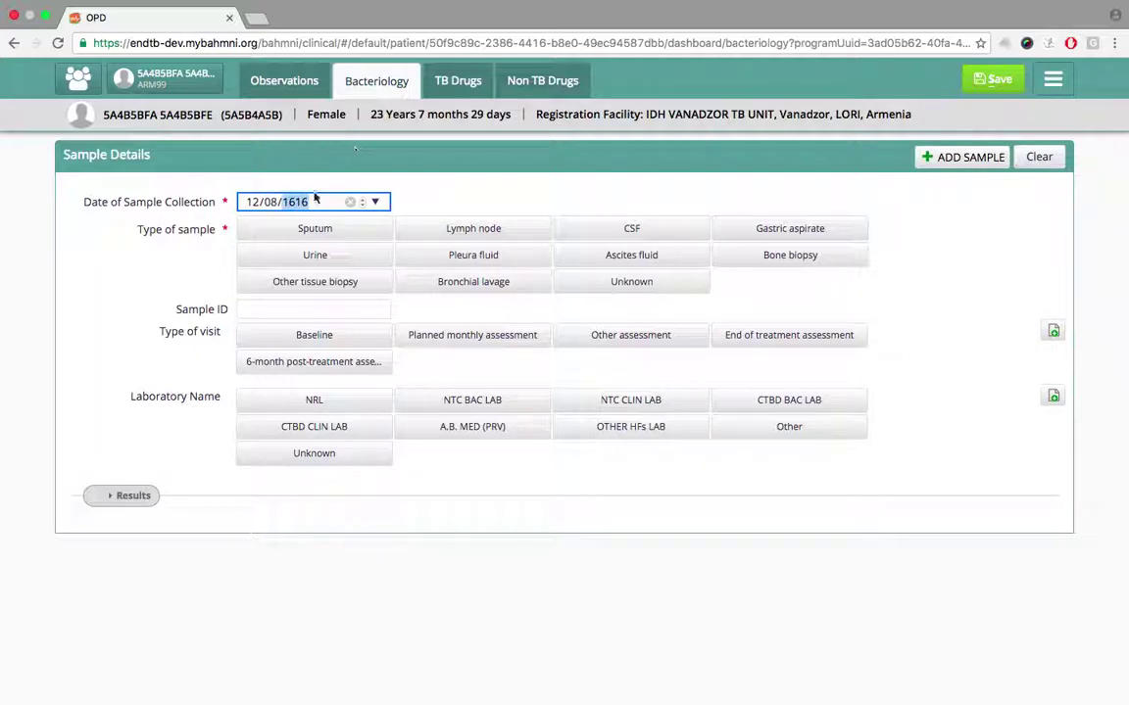
type("20")
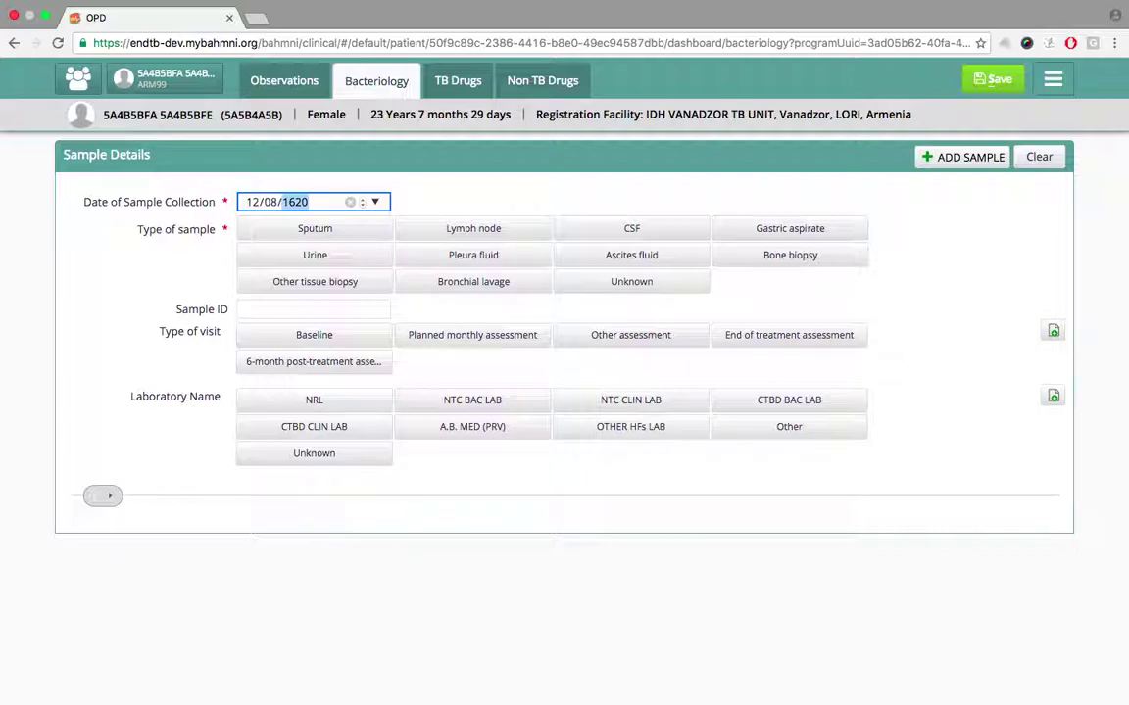
type("2")
type("6")
left_click(343, 229)
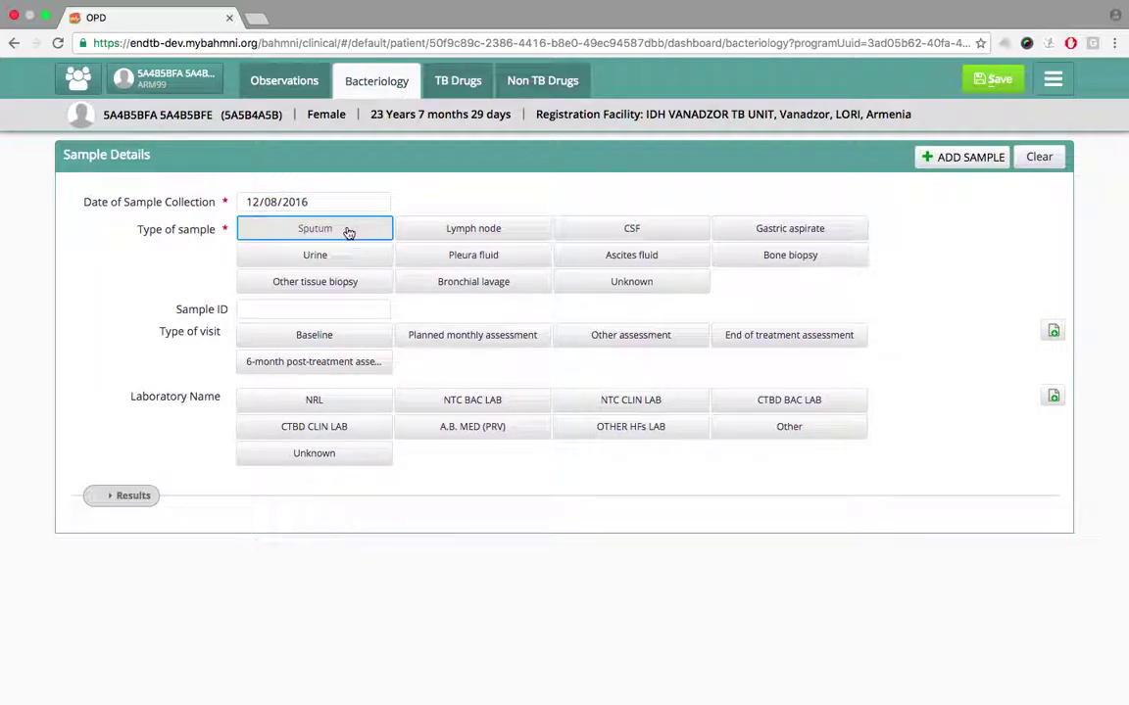
- In the sample's Smear Microscopy Test Results, enter the smear test ID number and set the smear result to 1+
scroll(179, 272, "down", 2)
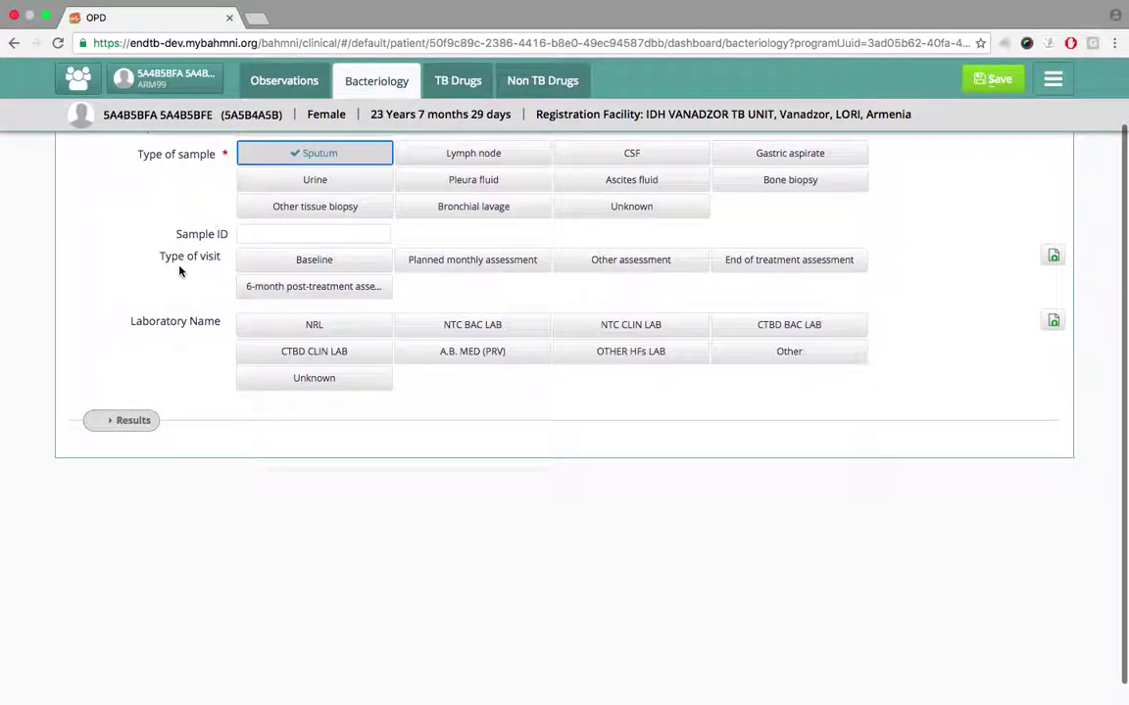
left_click(138, 421)
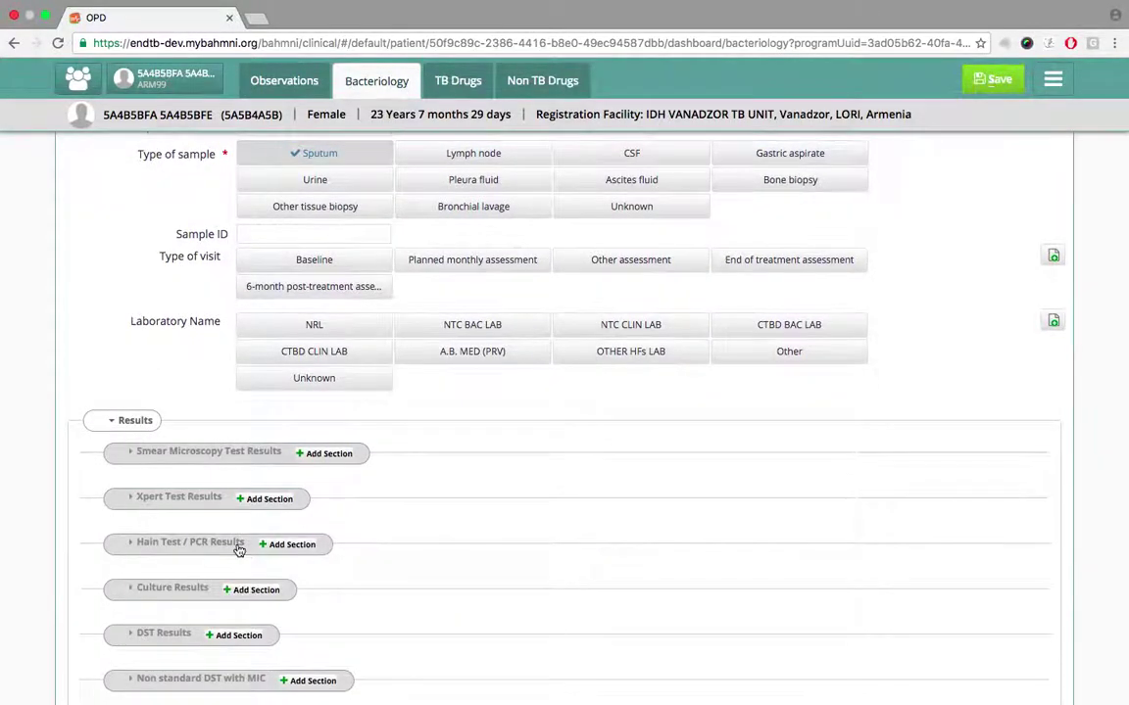
scroll(237, 543, "down", 3)
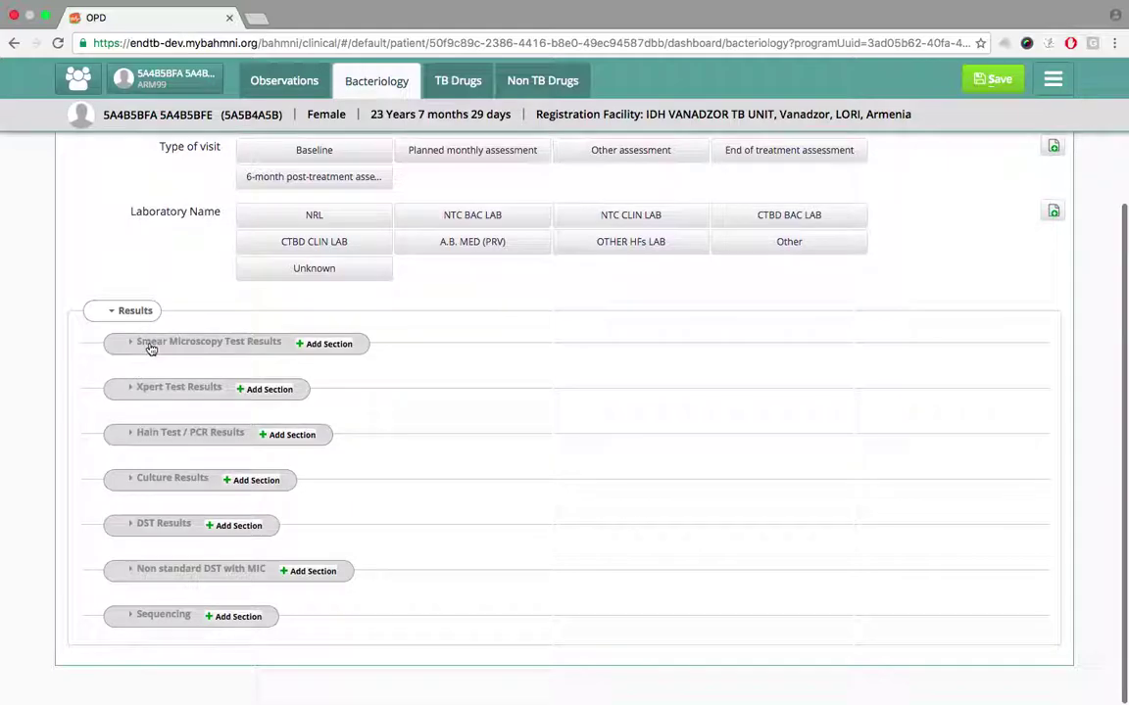
left_click(150, 345)
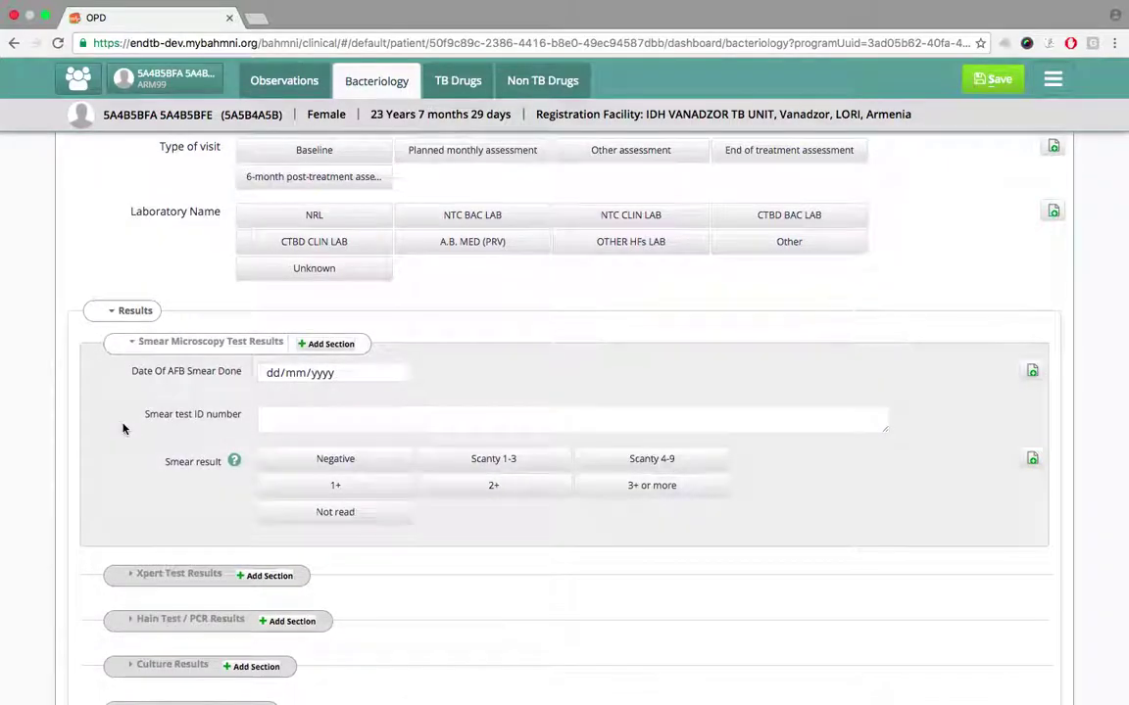
scroll(122, 428, "down", 1)
left_click(277, 395)
type("SID456")
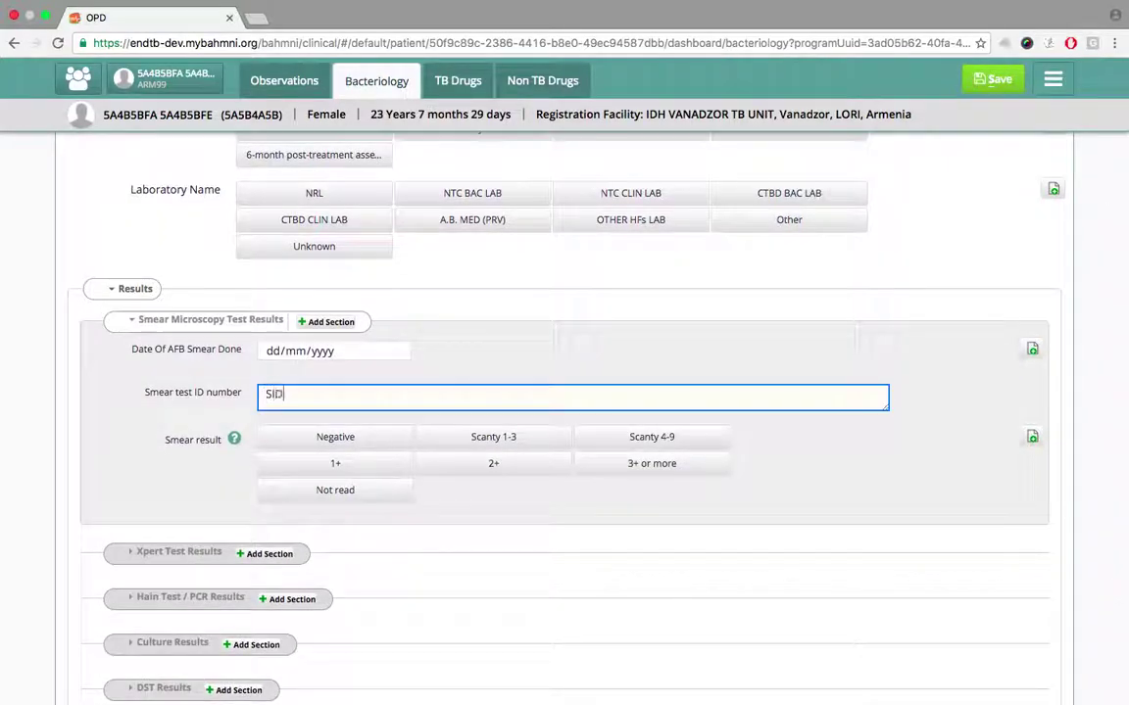
left_click(378, 466)
- In Culture Results, enter the culture test lab ID, medium MGIT, result Positive for M. tuberculosis and 3+ (>200) colonies
scroll(379, 468, "down", 3)
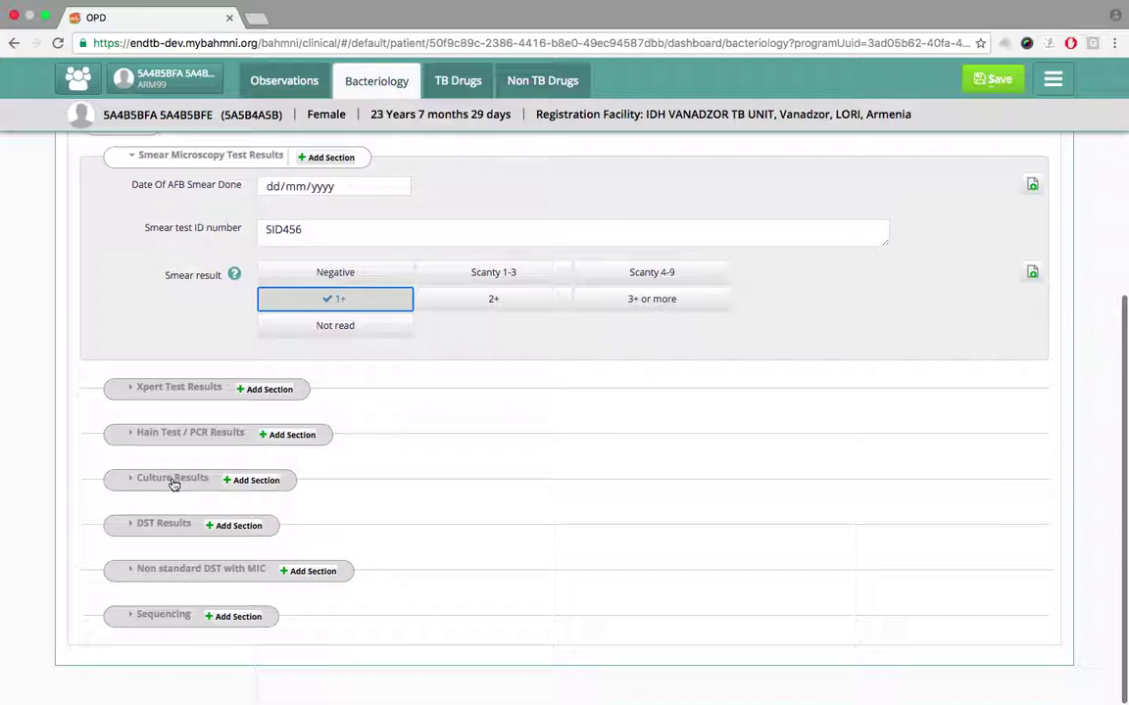
left_click(174, 480)
scroll(174, 483, "down", 3)
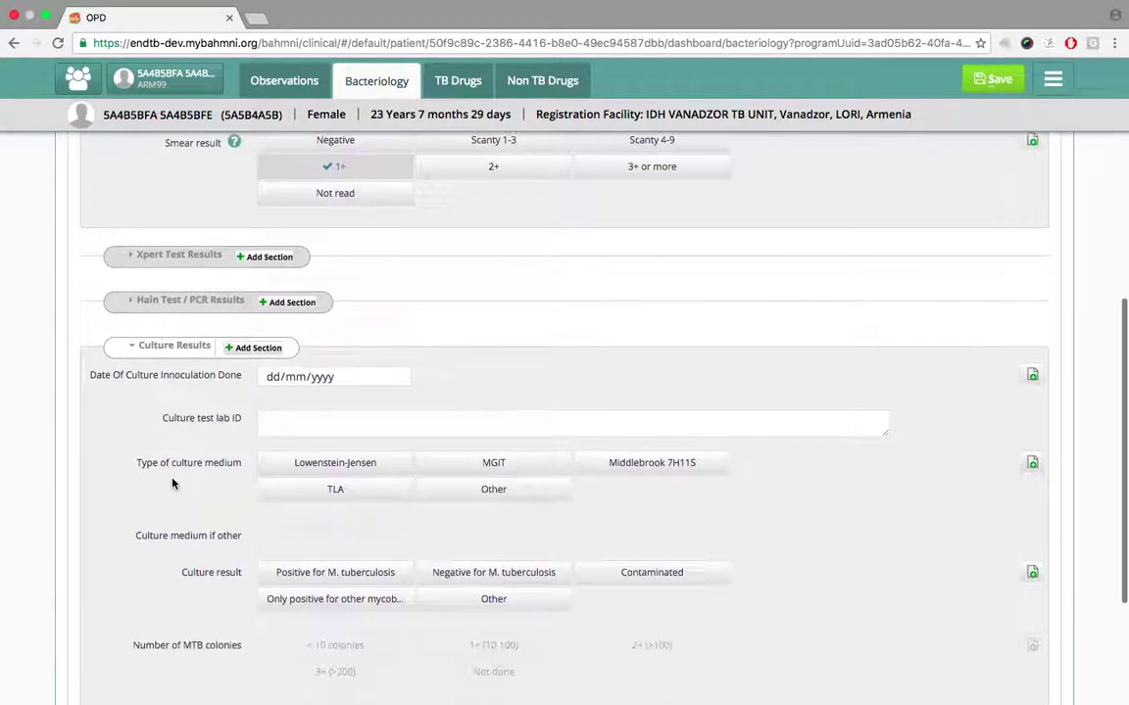
left_click(284, 423)
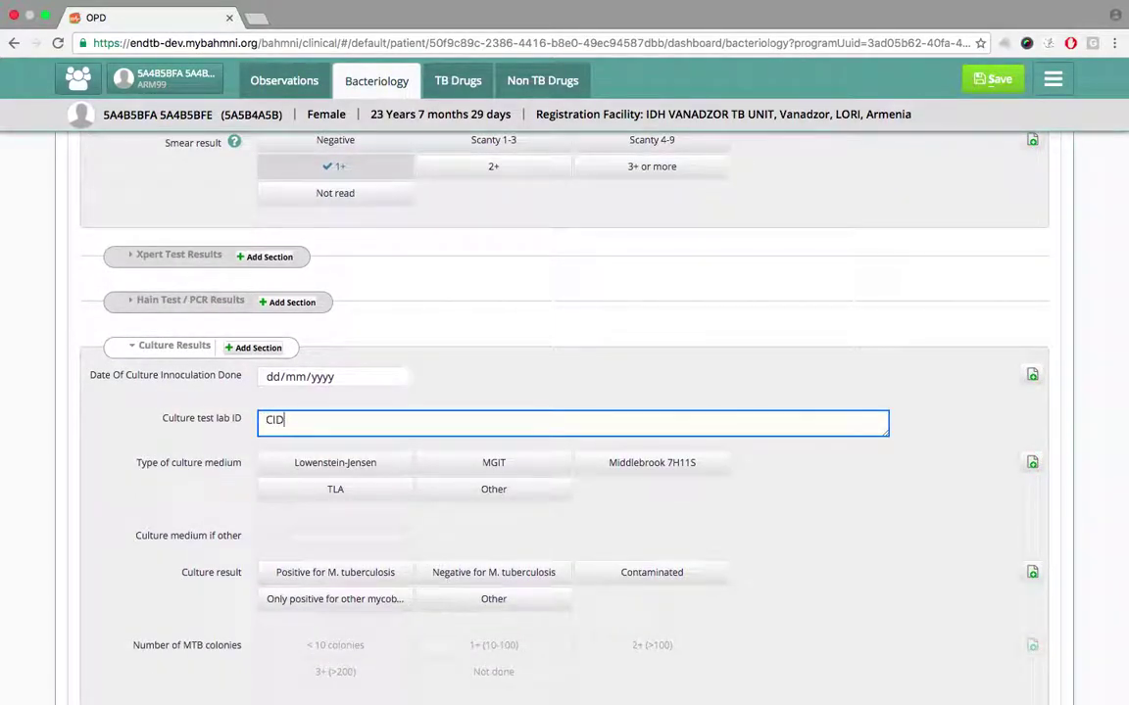
left_click(468, 463)
scroll(468, 466, "down", 3)
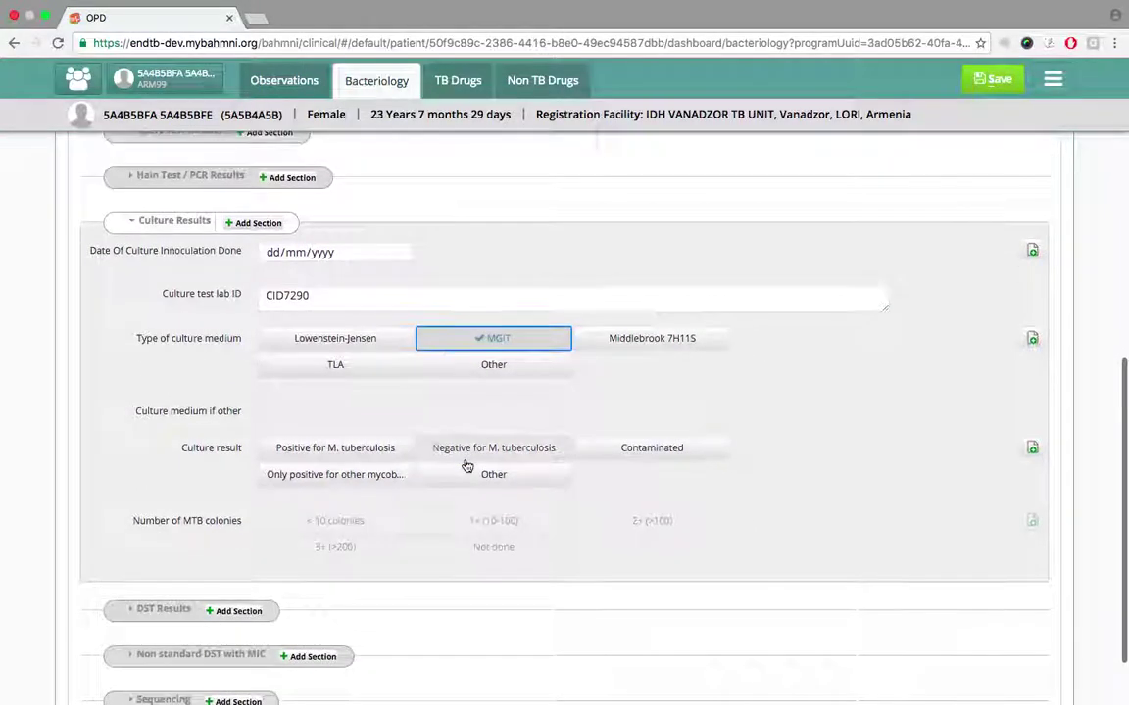
left_click(365, 450)
scroll(336, 545, "down", 2)
left_click(345, 466)
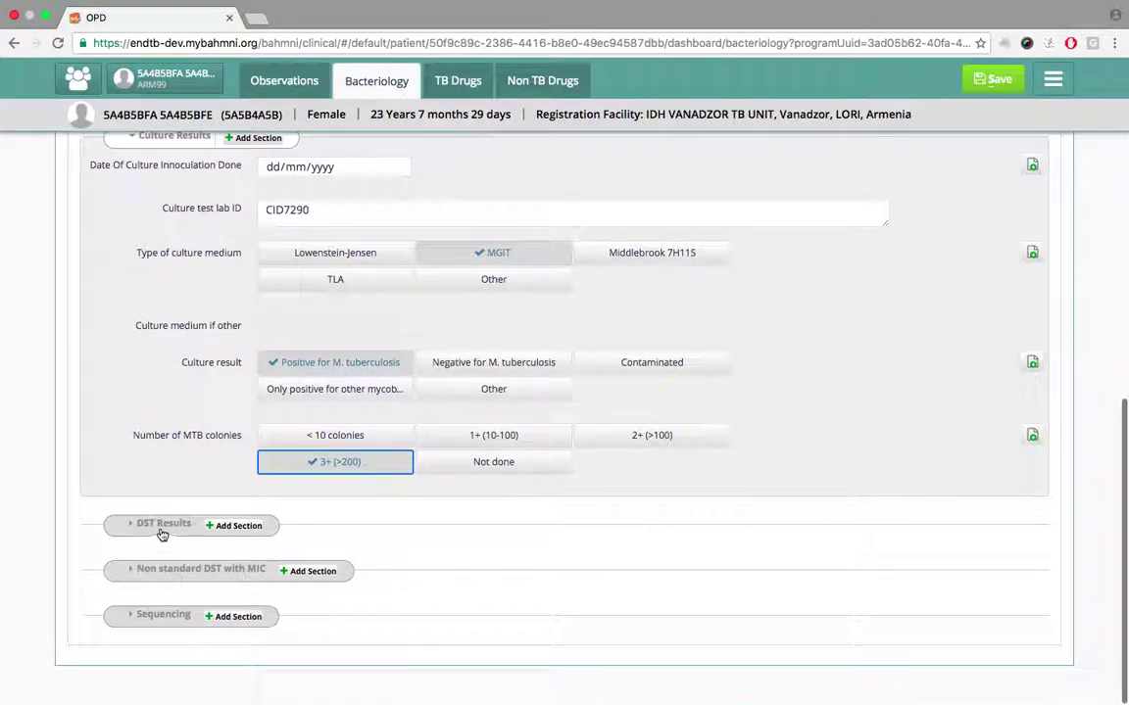
- In DST Results, choose Lowenstein-Jensen media and mark Isoniazid 0.2 µg/ml and Streptomycin as Resistant
left_click(159, 523)
scroll(181, 599, "down", 5)
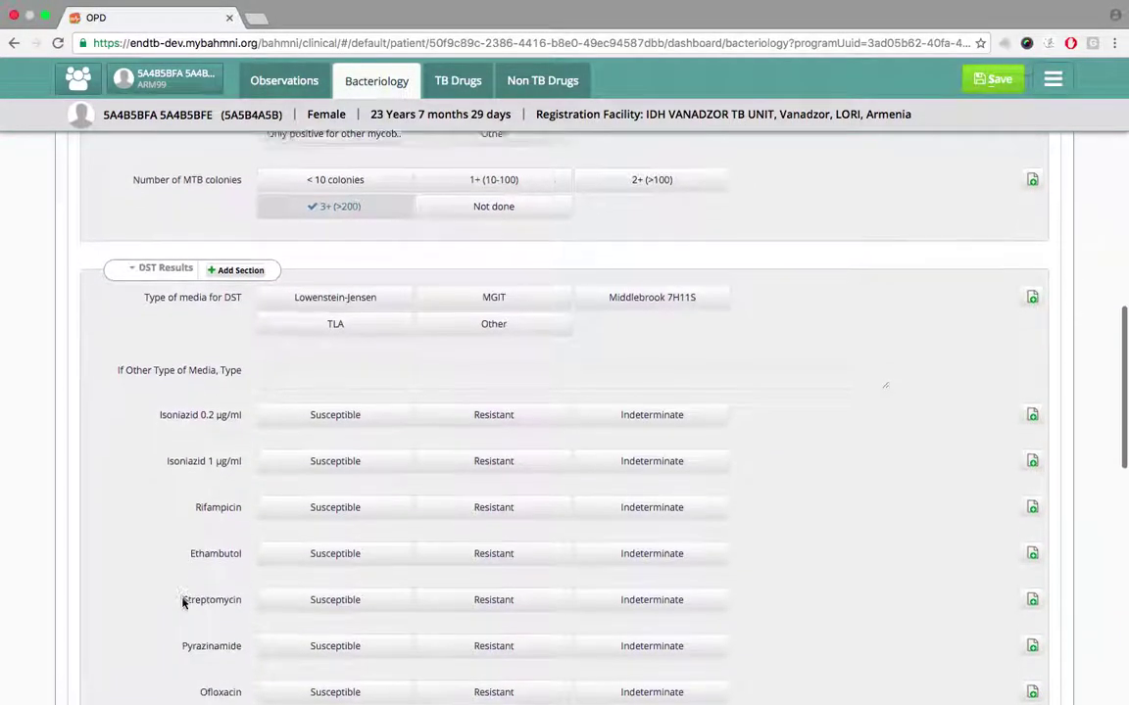
left_click(318, 295)
scroll(365, 484, "down", 2)
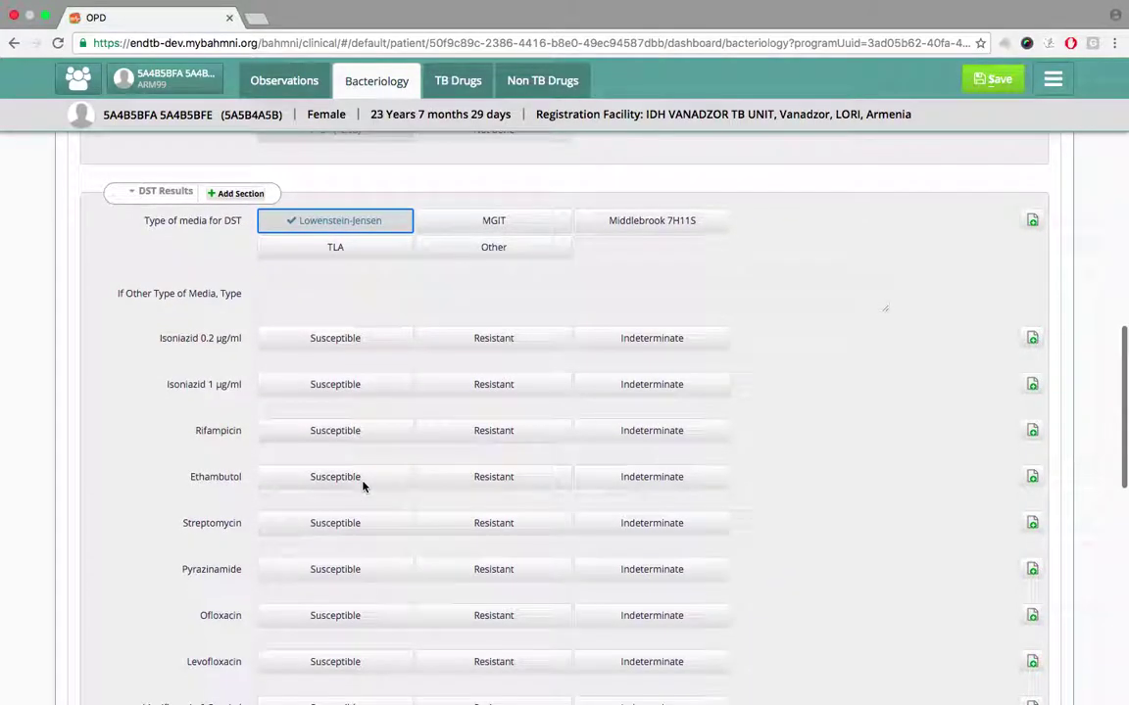
left_click(479, 304)
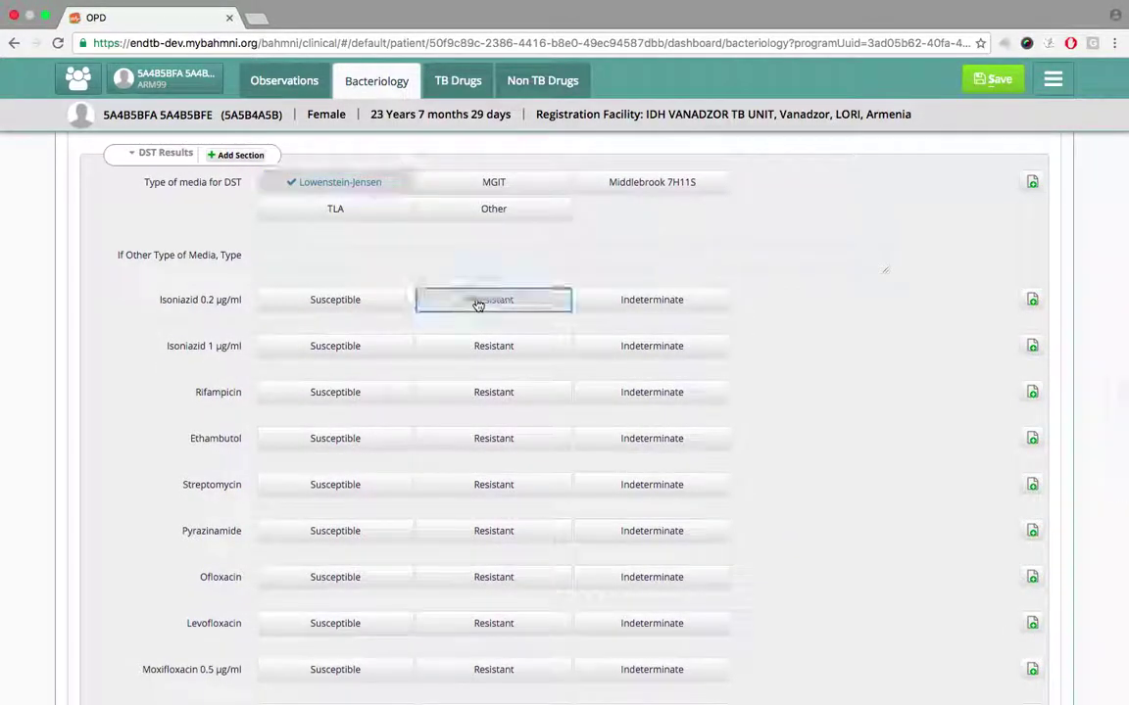
left_click(512, 484)
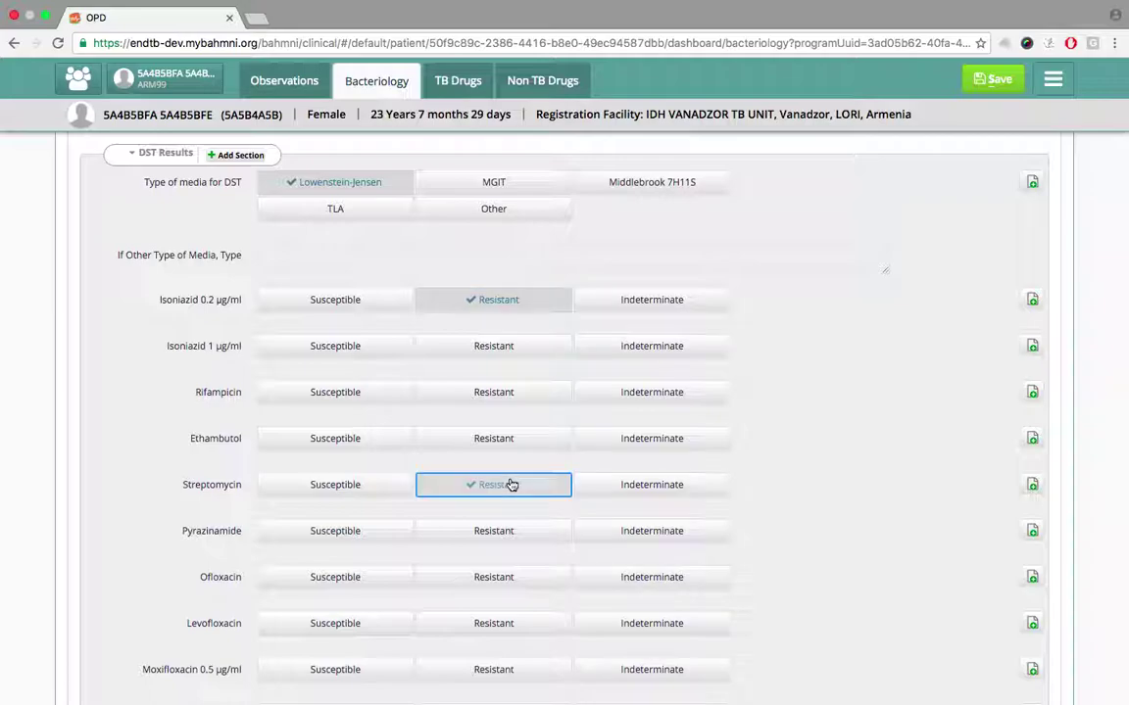
- Review the smear and culture entries, save the Sputum sample, and check its entry in the added samples list
scroll(602, 279, "up", 10)
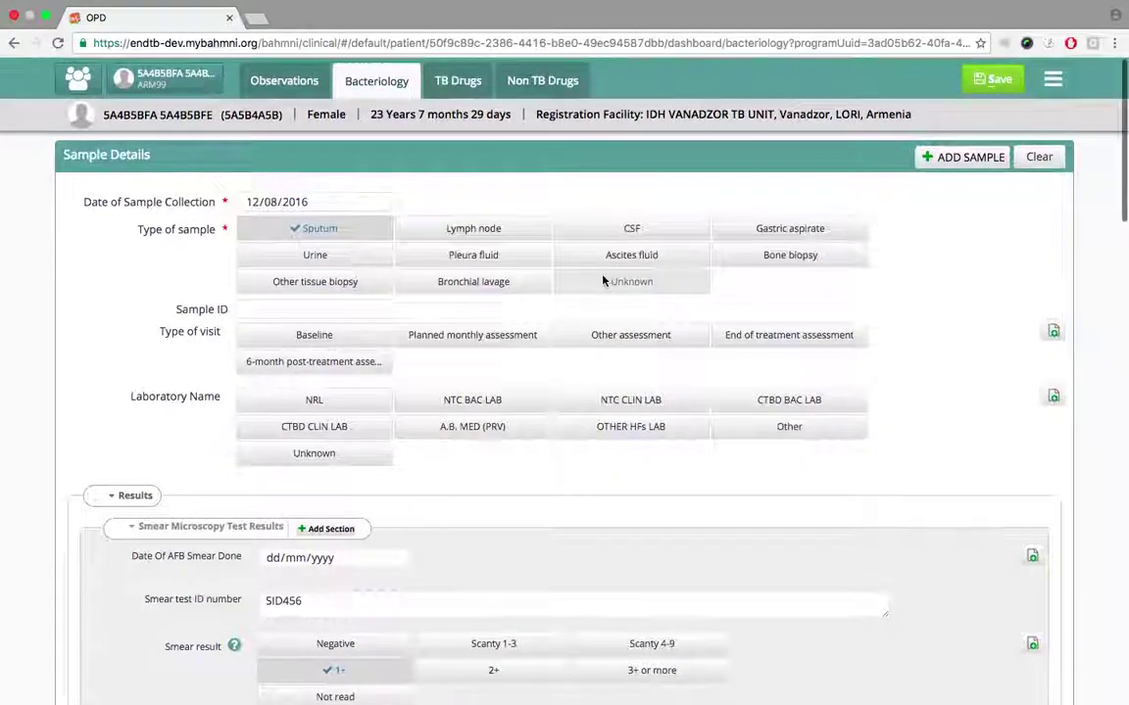
scroll(603, 280, "down", 5)
scroll(603, 281, "down", 2)
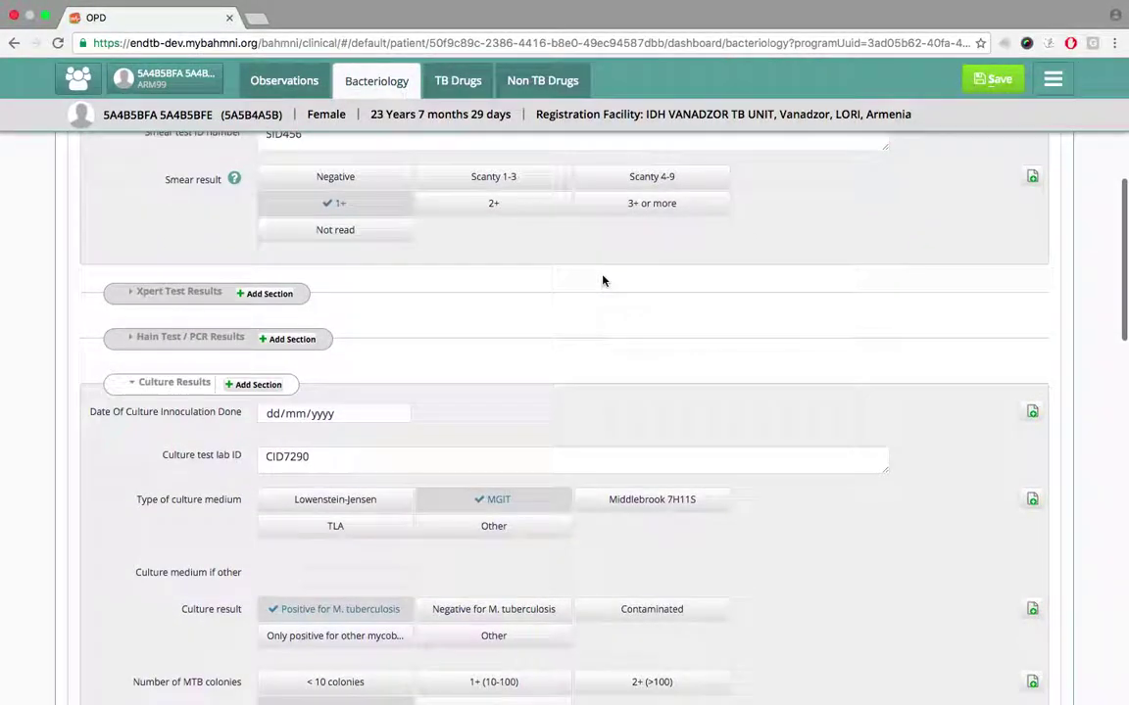
scroll(603, 281, "up", 5)
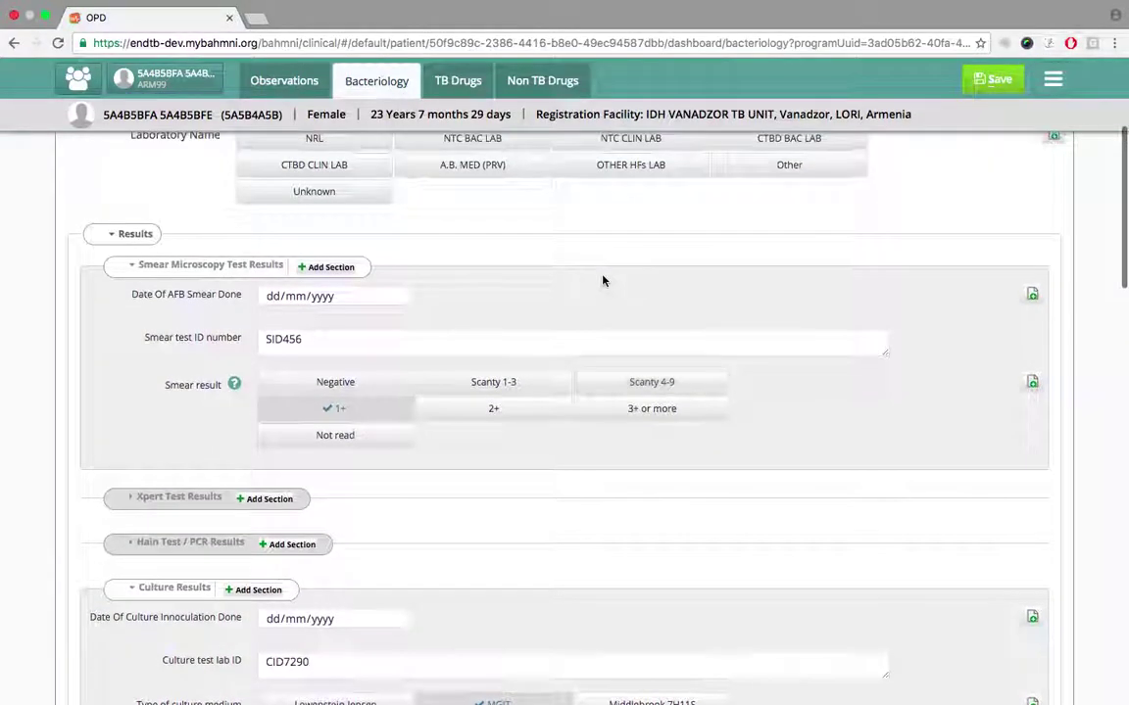
left_click(996, 86)
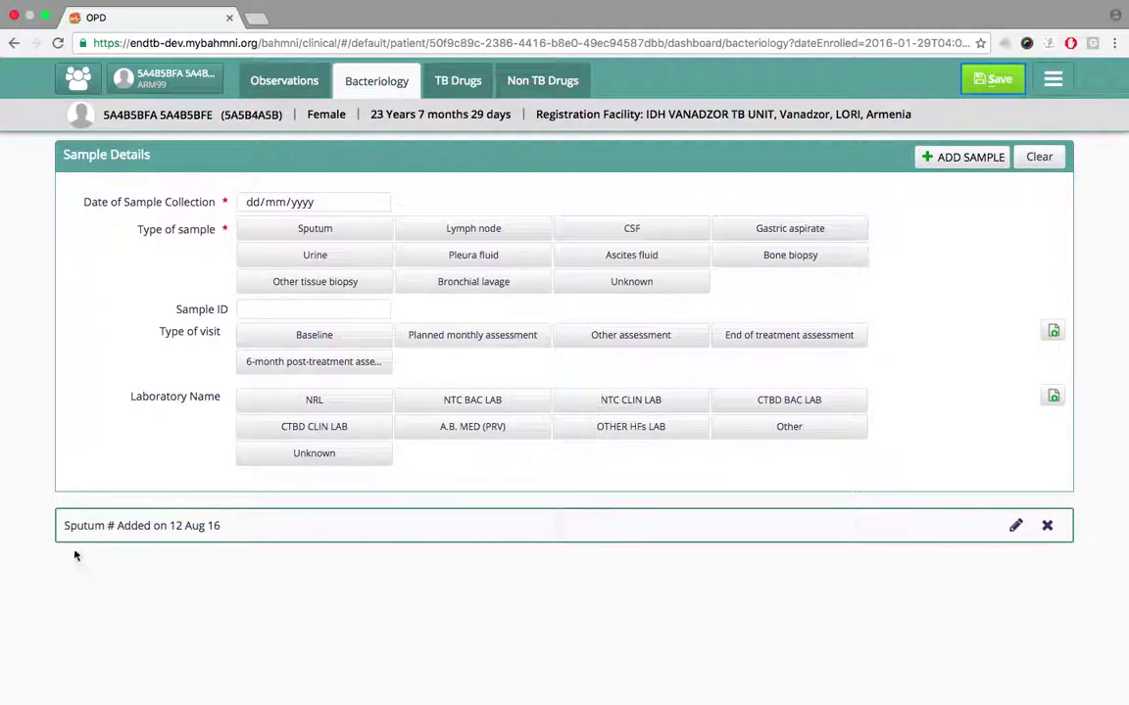
left_click_drag(65, 526, 233, 530)
left_click(188, 538)
left_click_drag(172, 526, 227, 526)
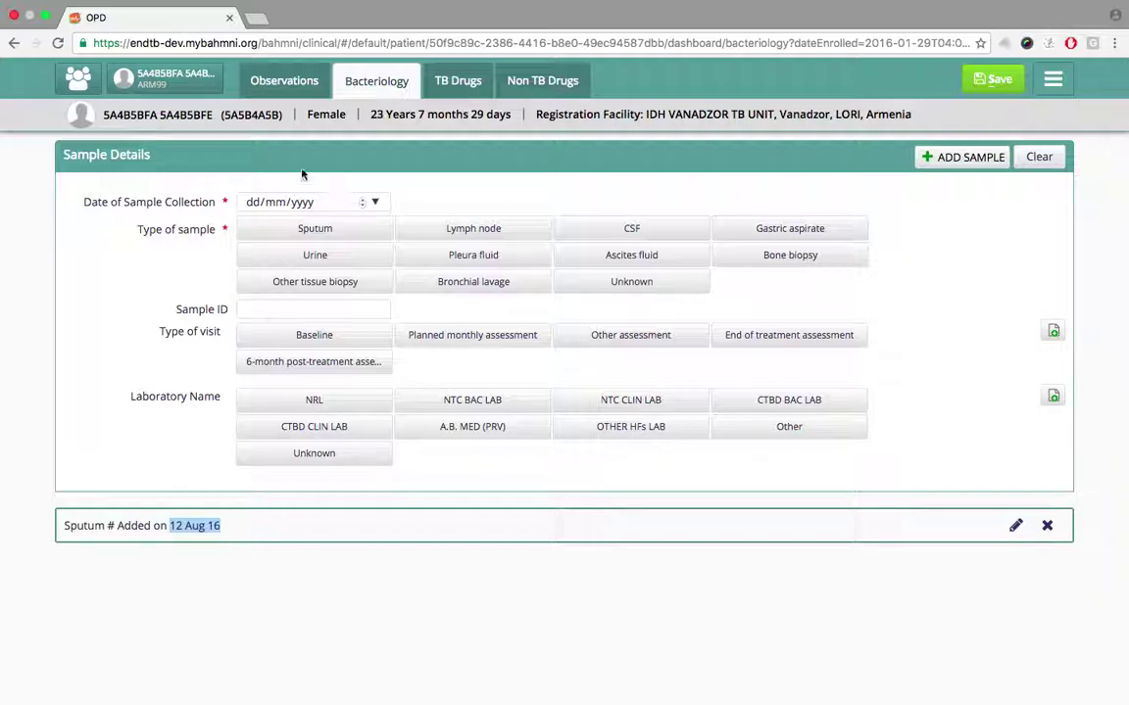
- Return to the patient's treatment dashboard and examine the Bacteriology Results for the added sputum sample
left_click(142, 74)
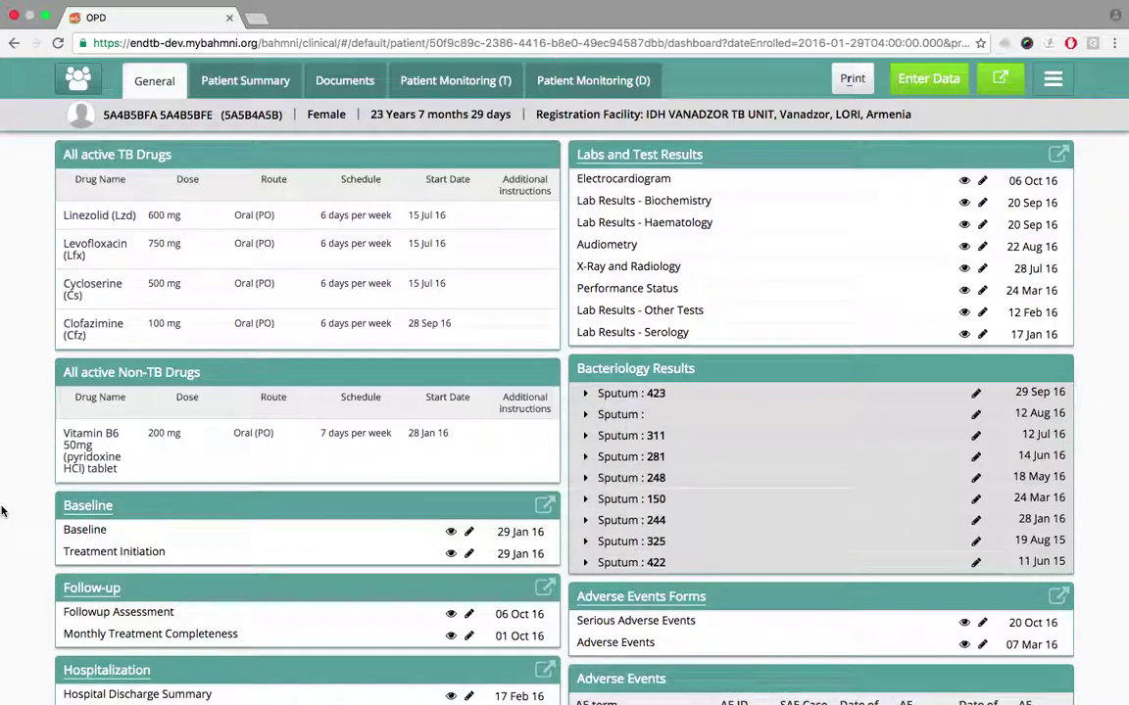
scroll(1, 510, "down", 2)
scroll(2, 510, "down", 1)
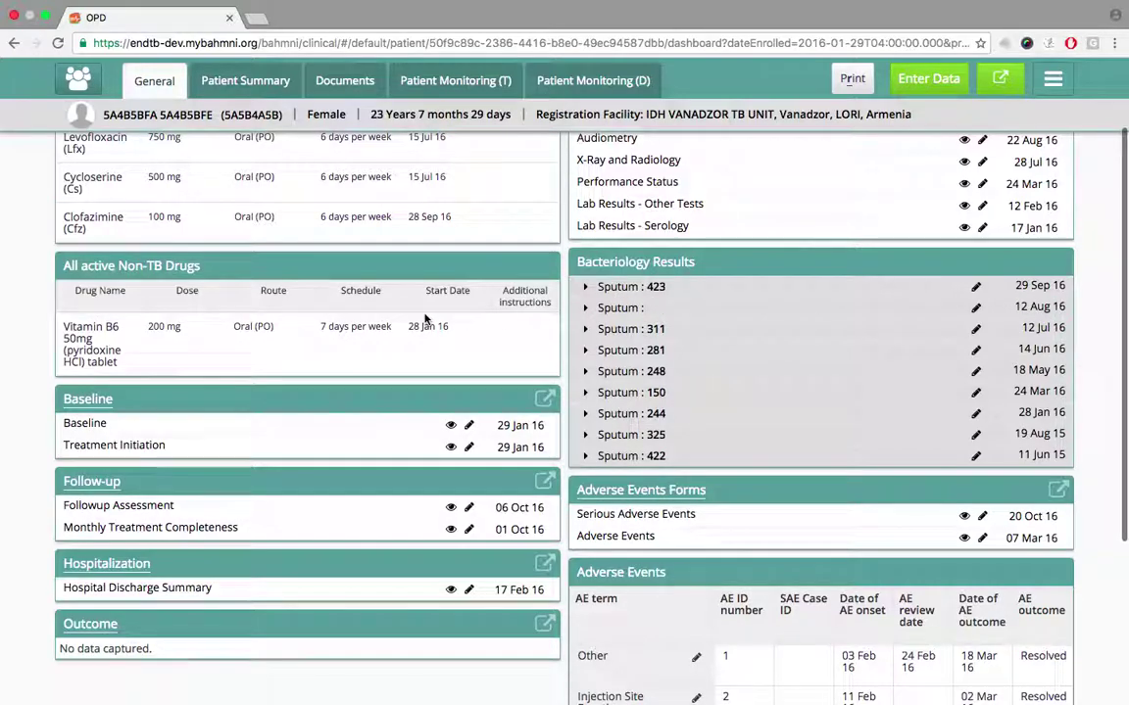
scroll(425, 319, "up", 2)
scroll(426, 320, "down", 5)
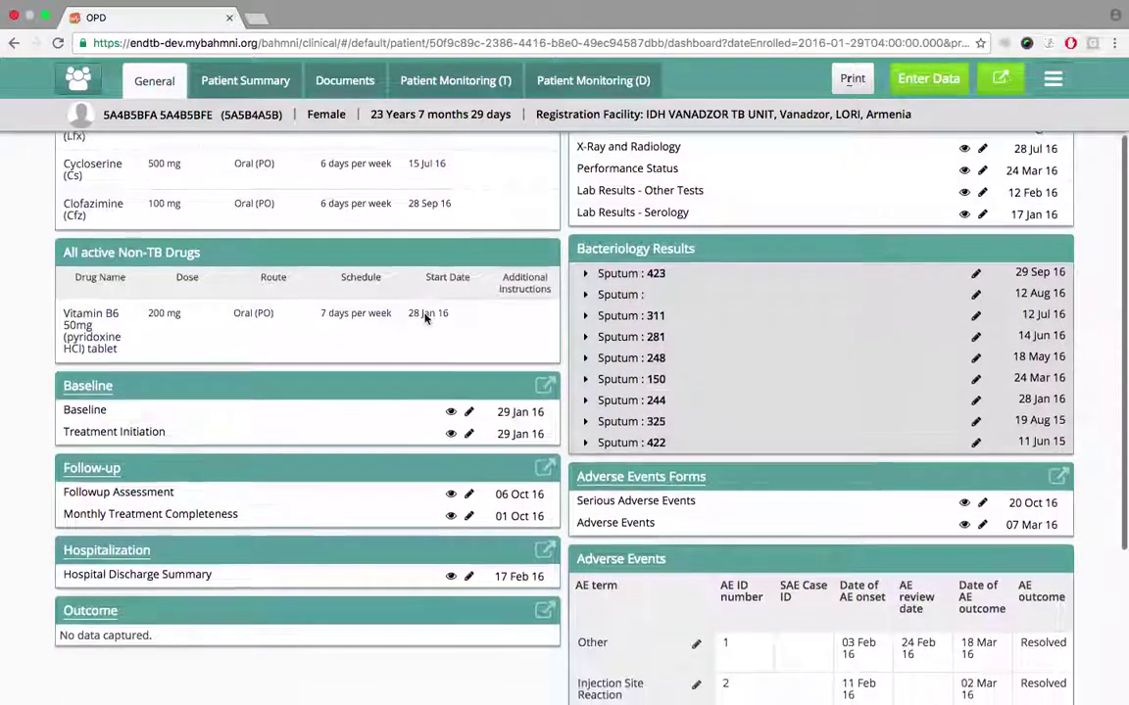
scroll(425, 319, "up", 5)
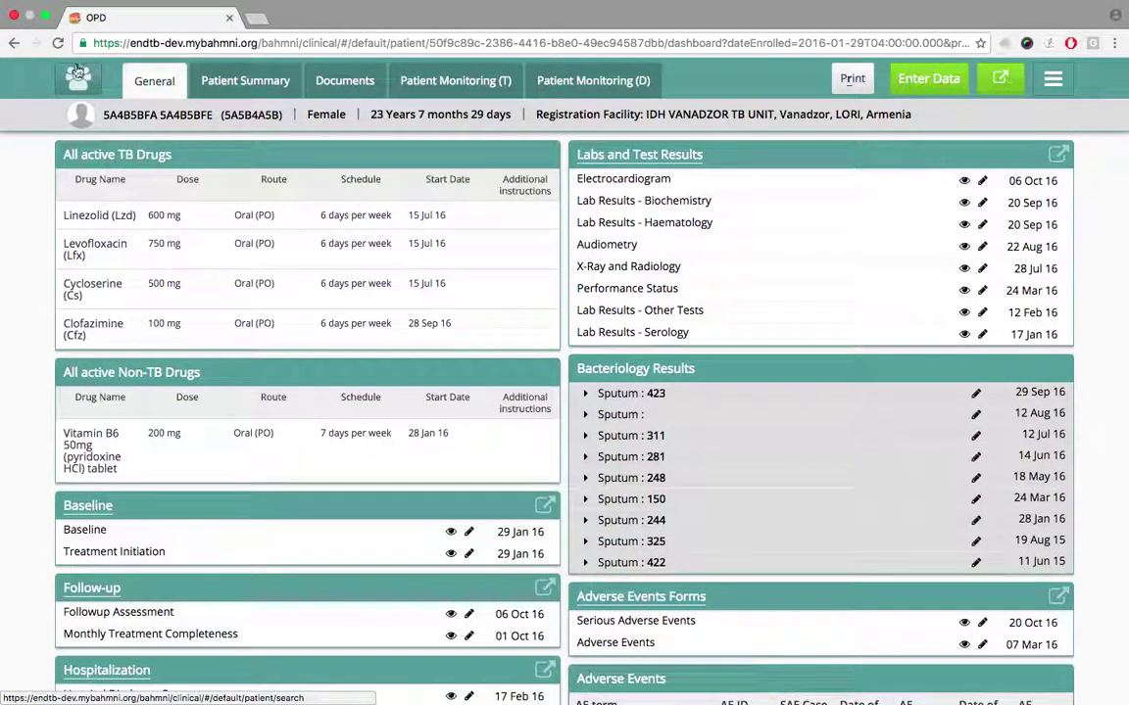
- Find another patient by partial registration number and open that patient's Second-line TB treatment register dashboard
left_click(83, 84)
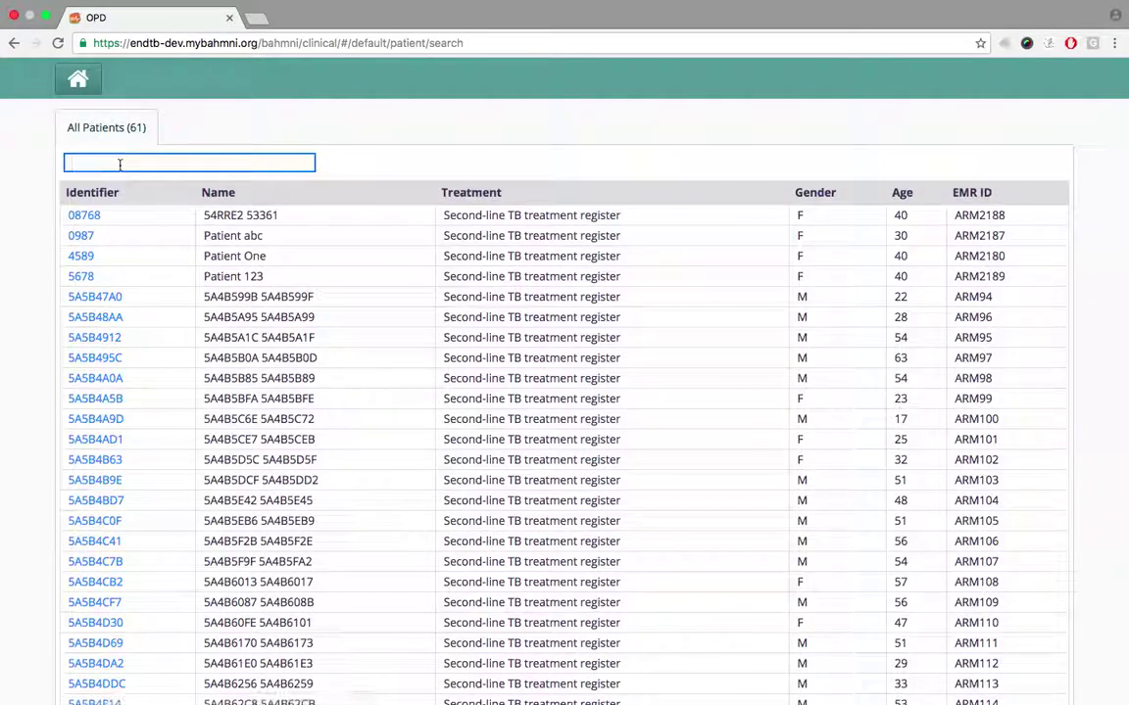
left_click(119, 164)
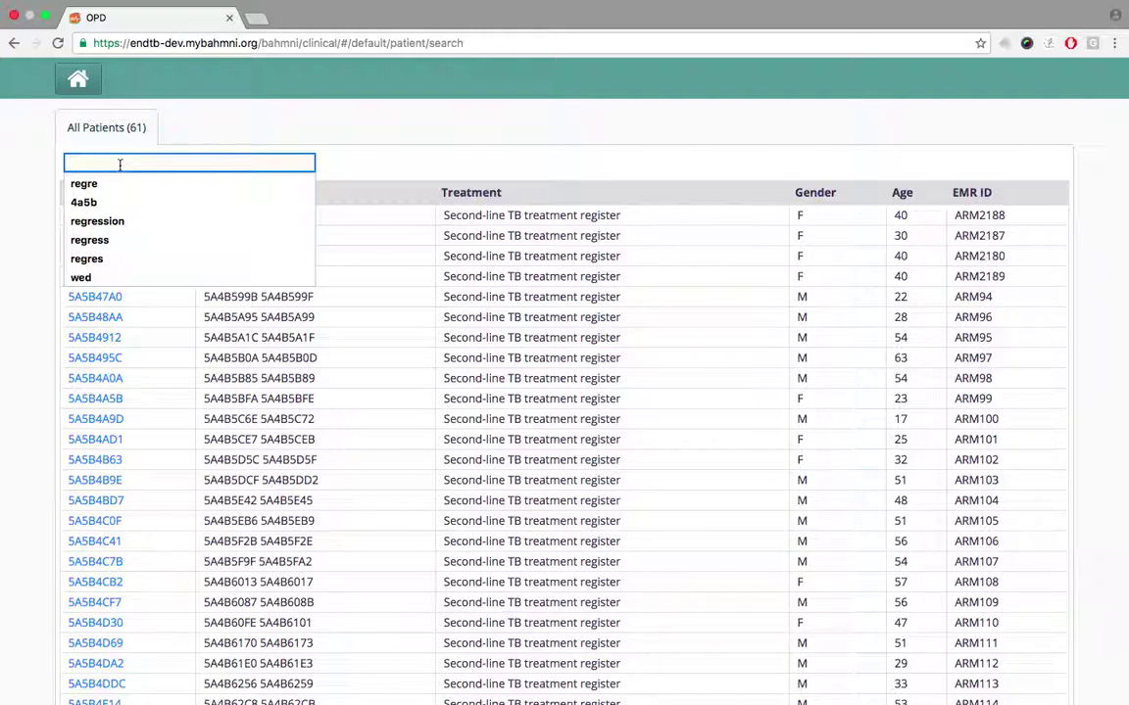
type("5376")
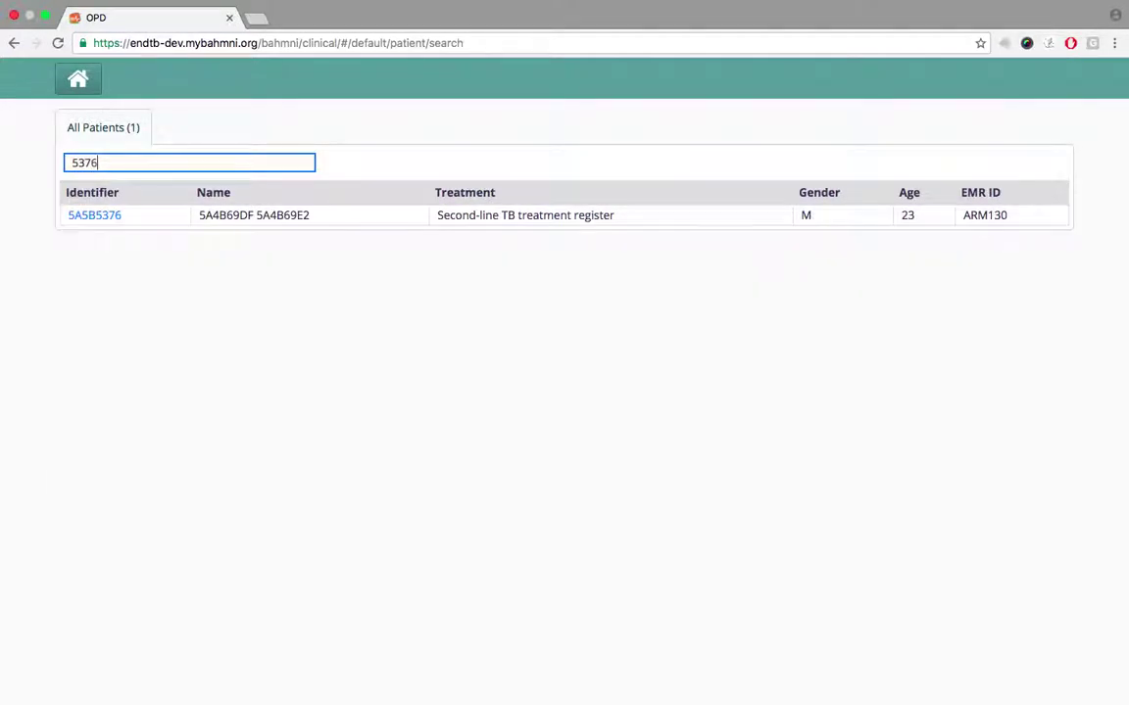
left_click(76, 216)
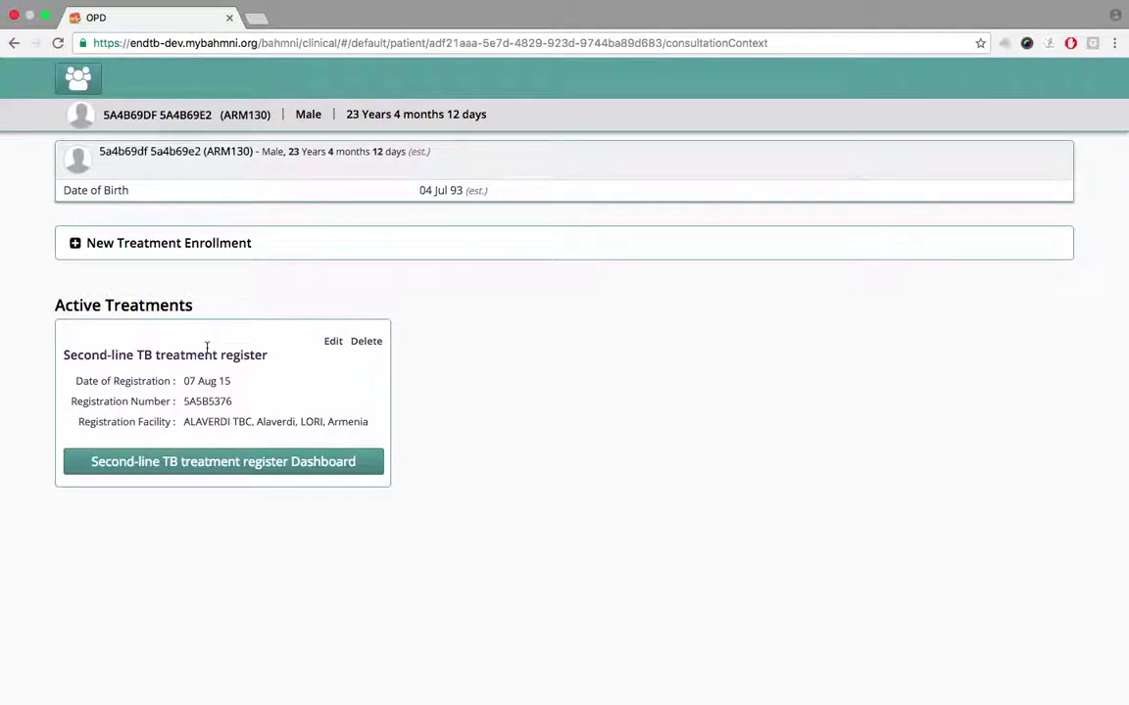
left_click(230, 465)
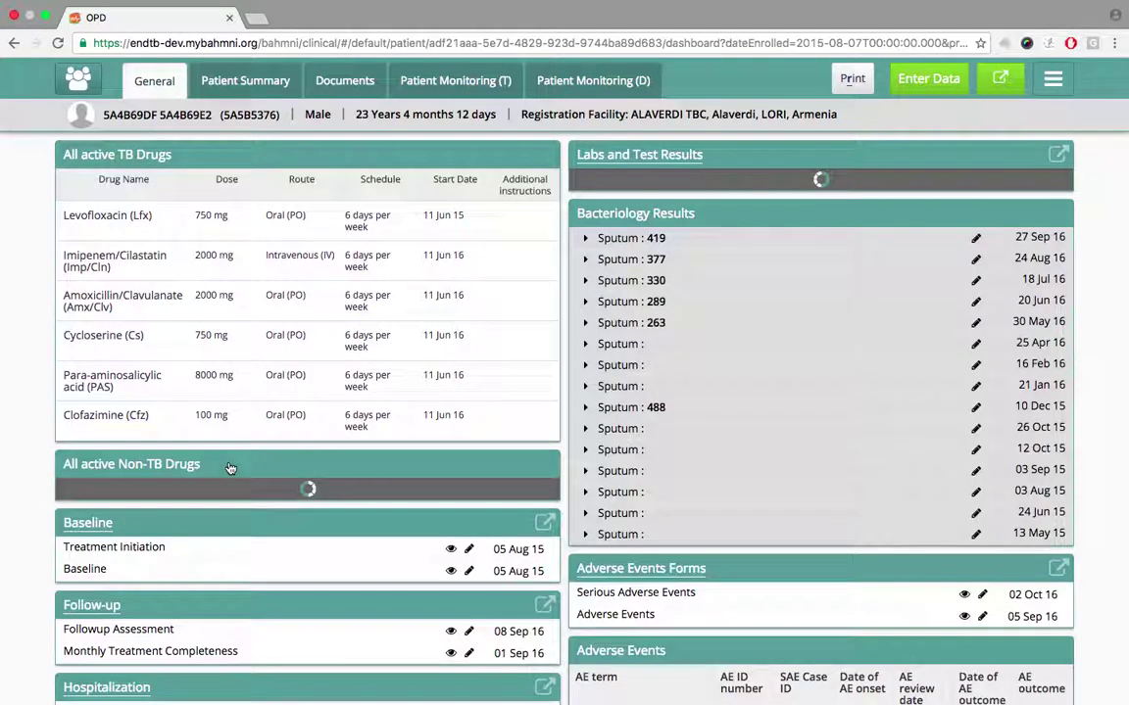
- Add an Outcome - End of Treatment form for this patient, set the outcome to Cured and save it
scroll(0, 348, "down", 1)
scroll(0, 348, "down", 1)
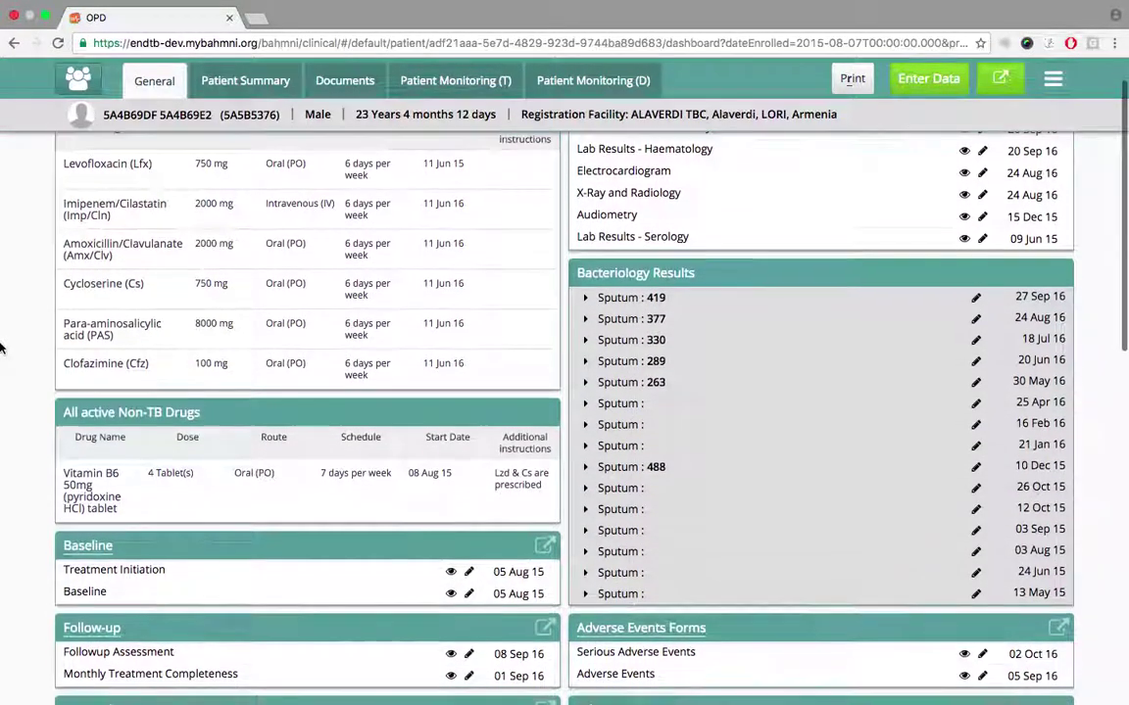
scroll(0, 347, "down", 4)
scroll(0, 348, "down", 2)
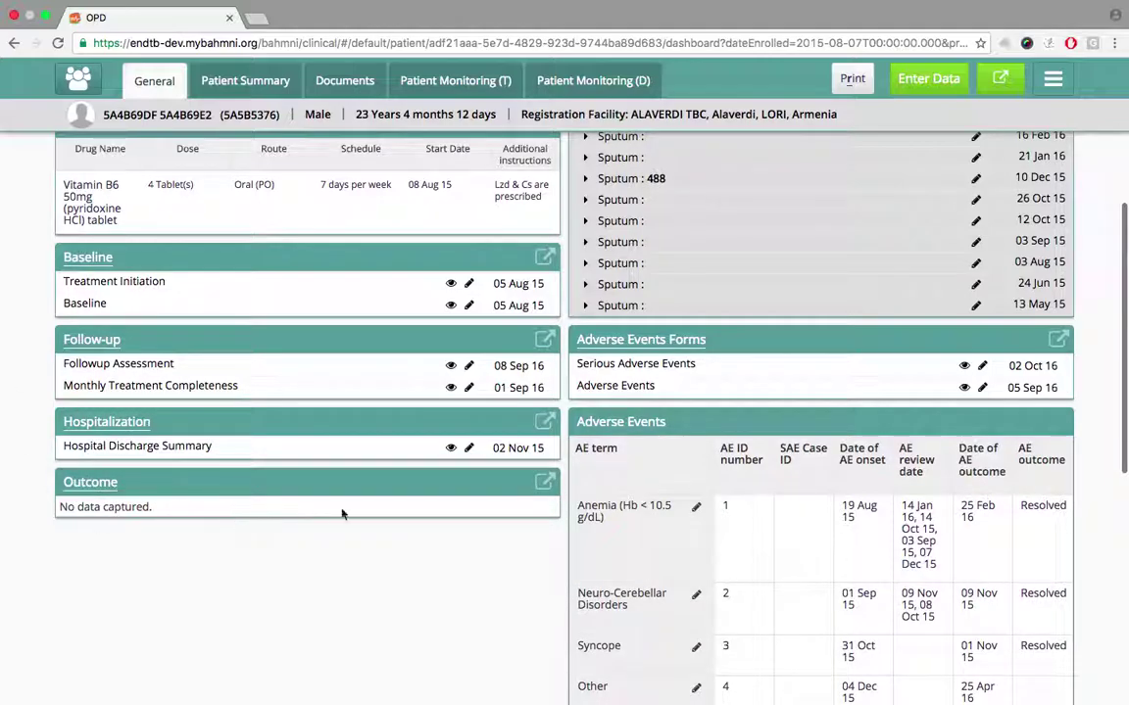
left_click(942, 78)
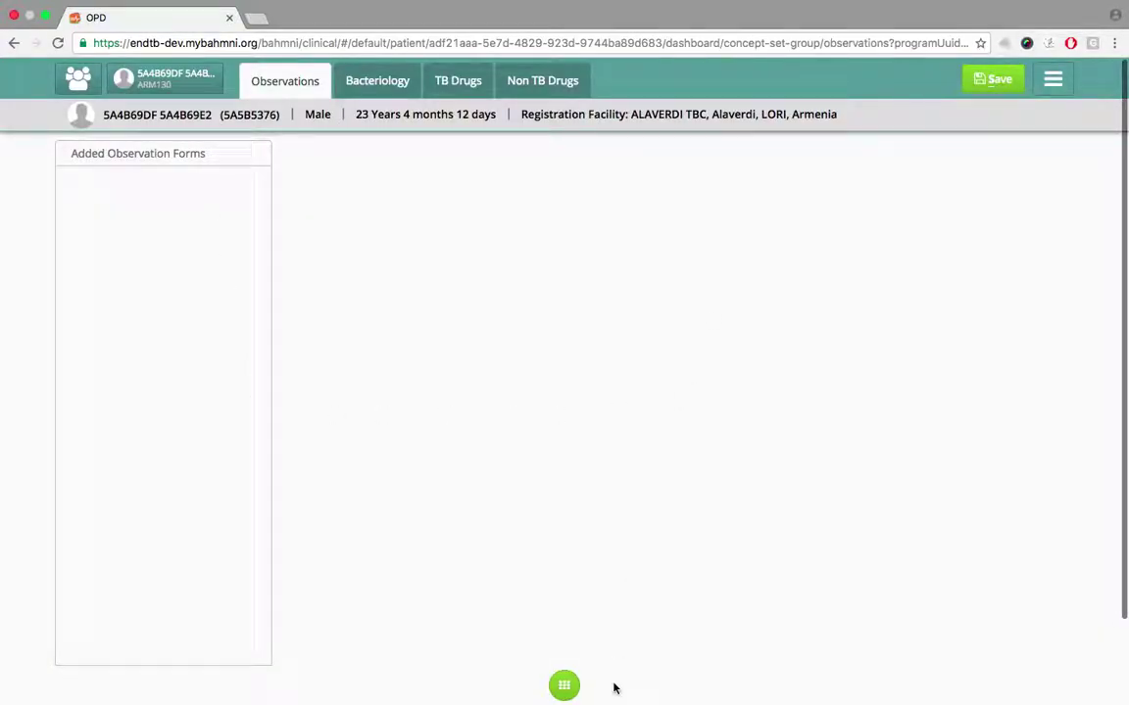
left_click(567, 686)
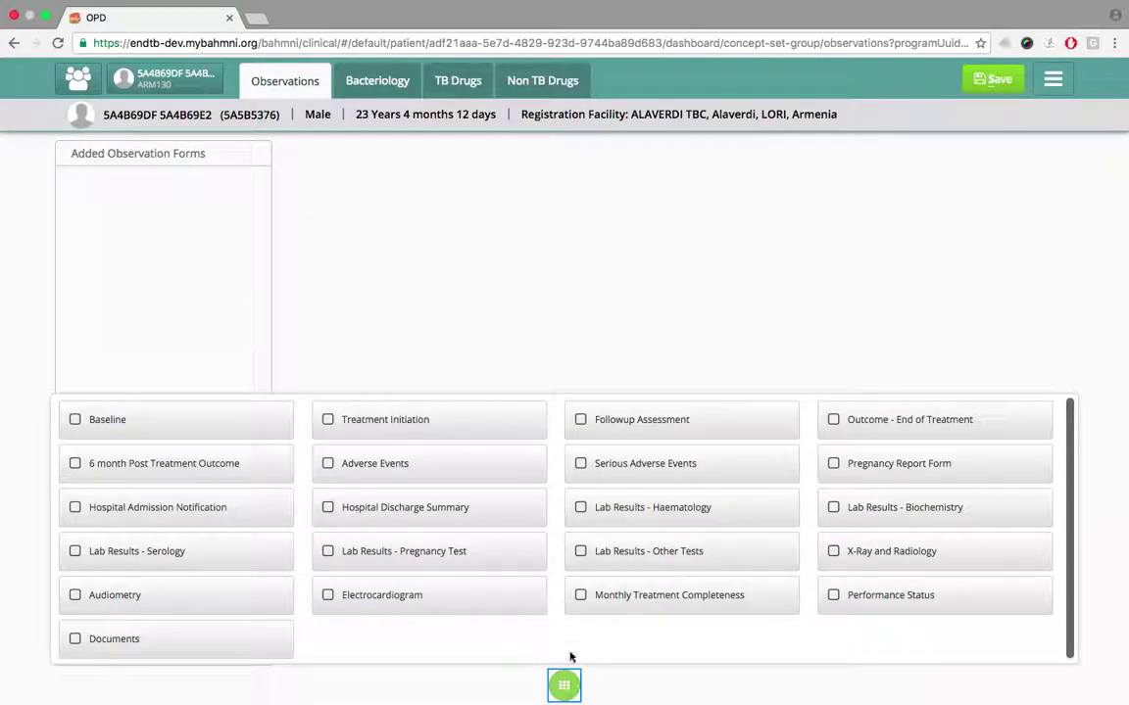
left_click(868, 428)
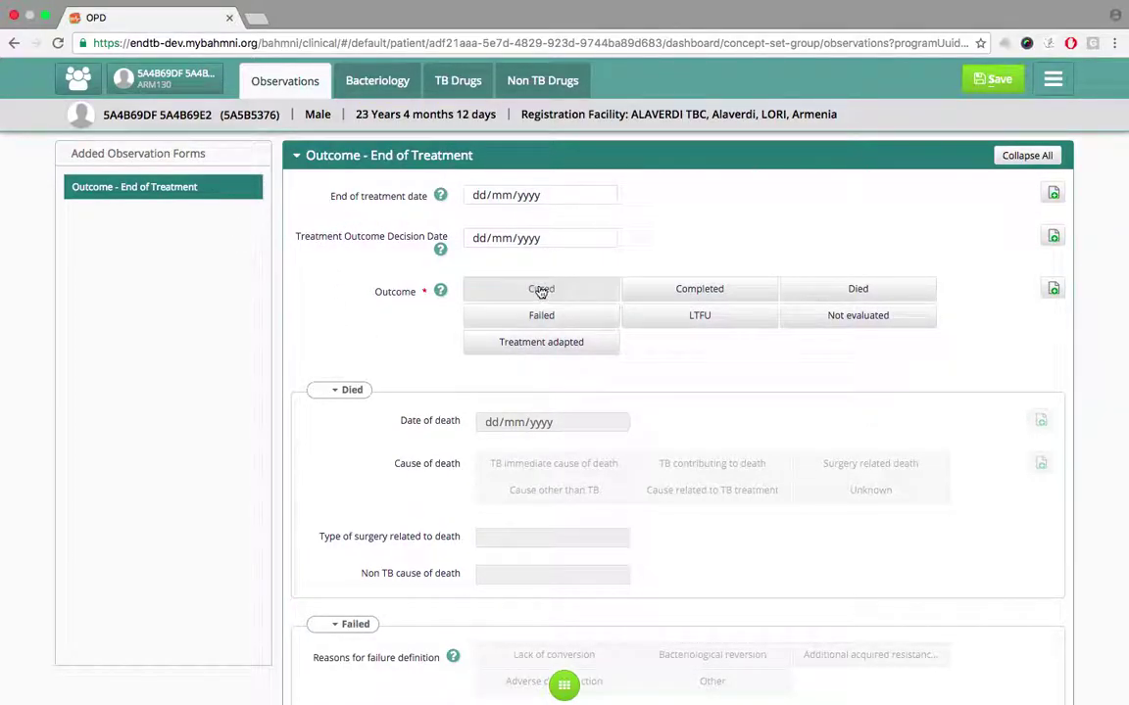
left_click(578, 292)
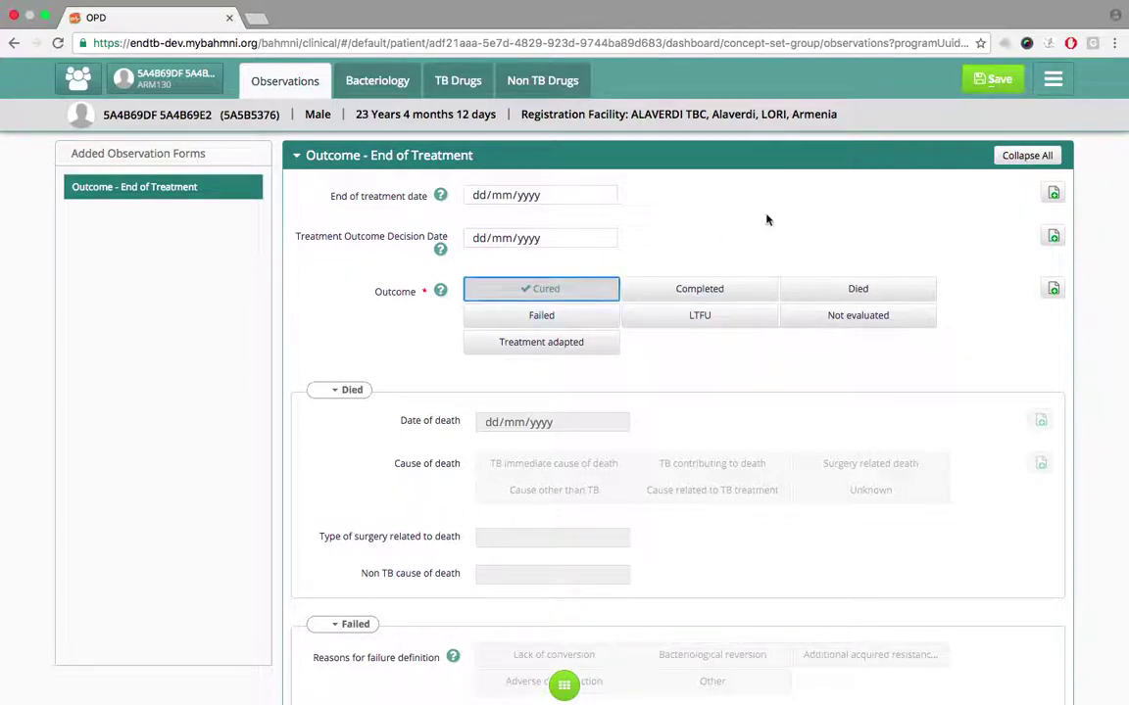
left_click(992, 82)
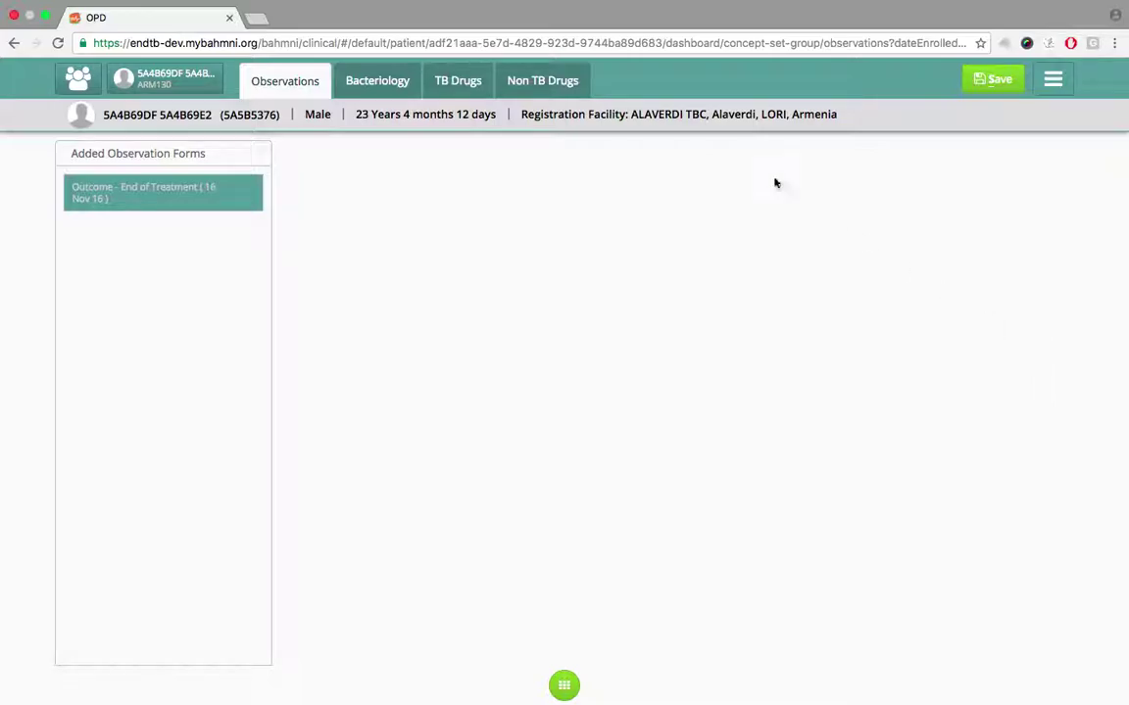
key("super+Tab")
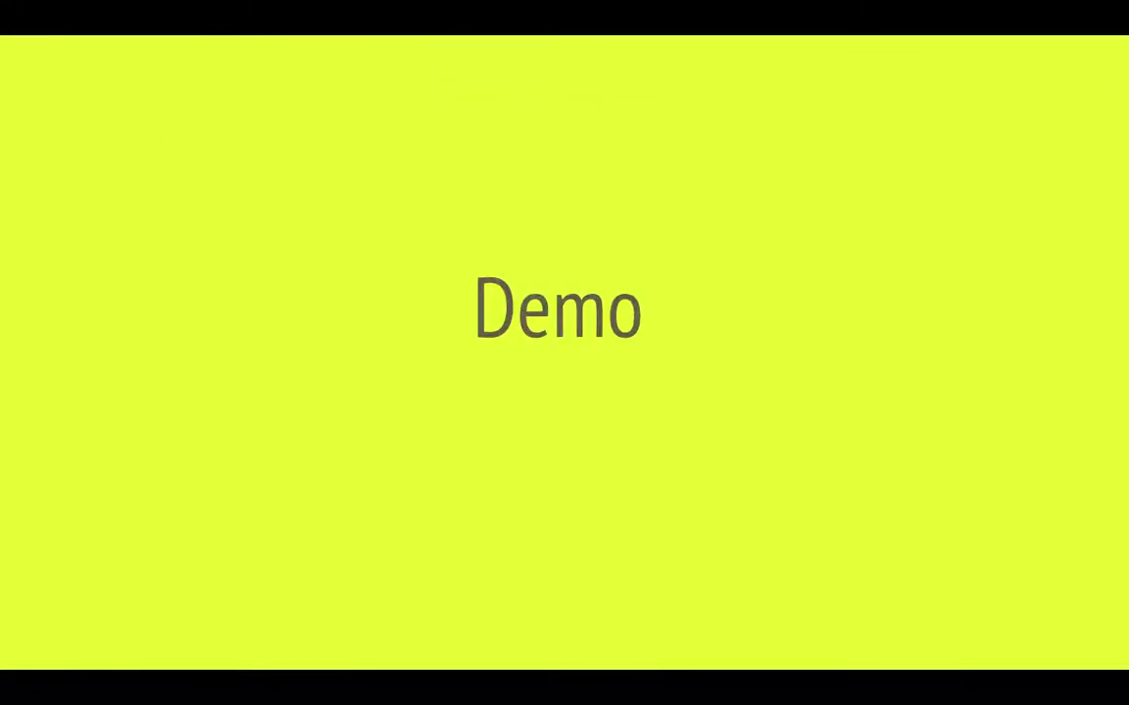
key("super+Tab")
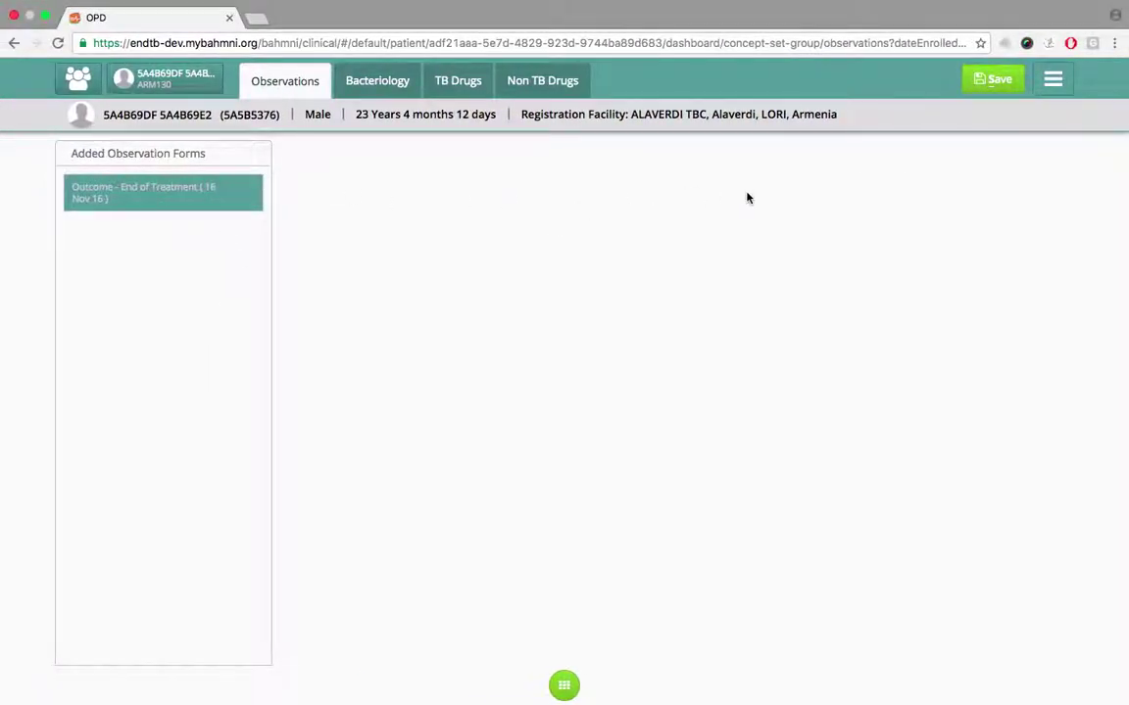
- Log out of the current account and confirm leaving the site
left_click(1052, 78)
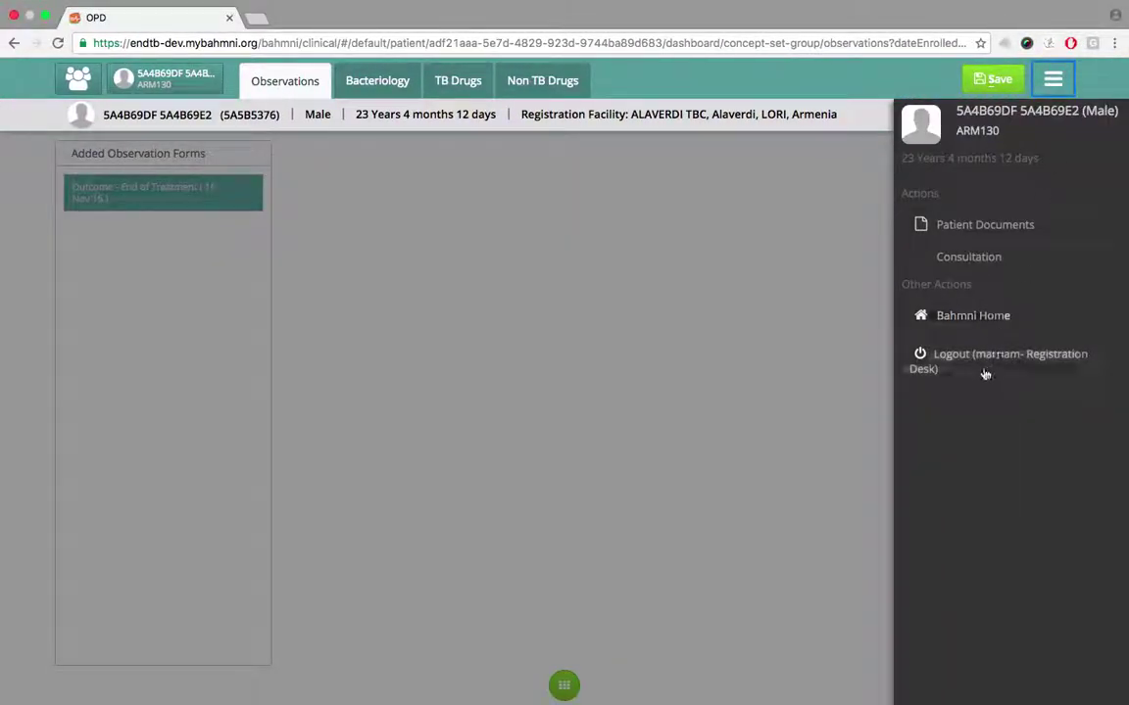
left_click(967, 363)
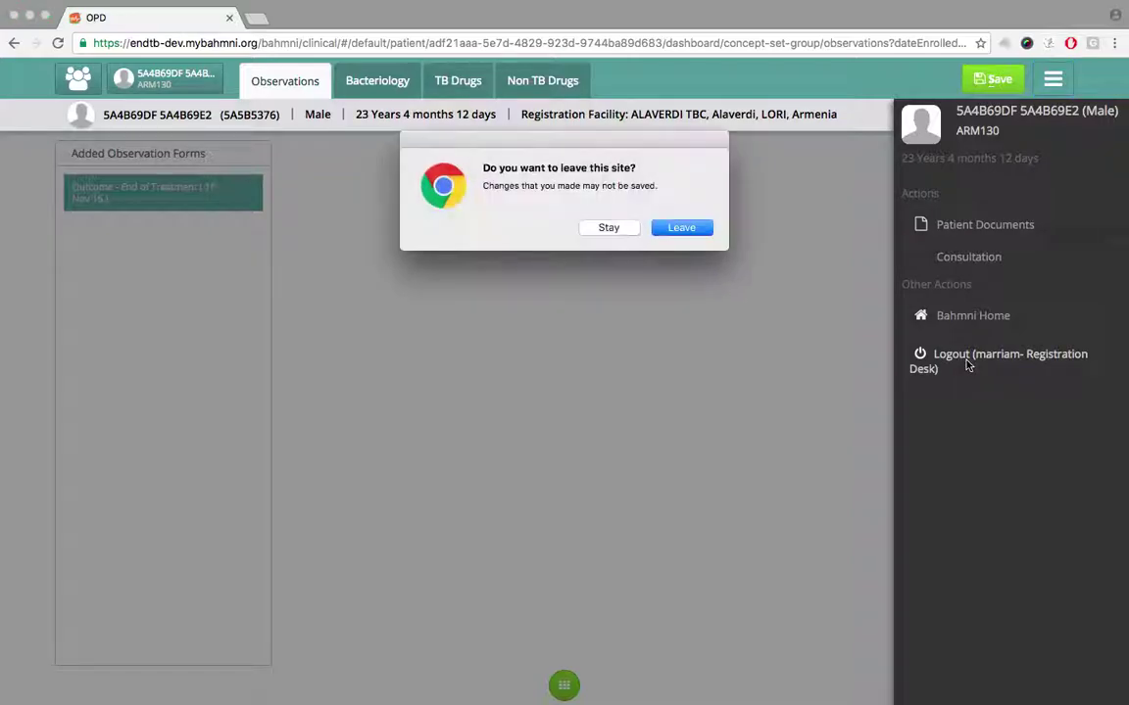
left_click(682, 227)
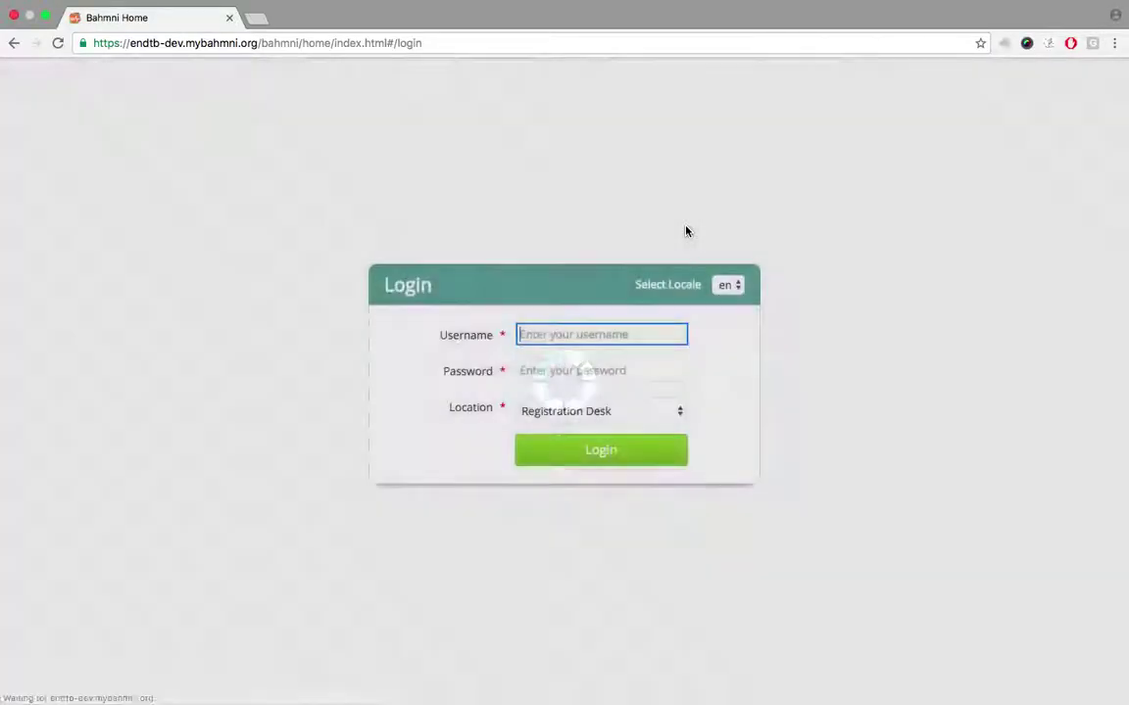
key("ctrl+Right")
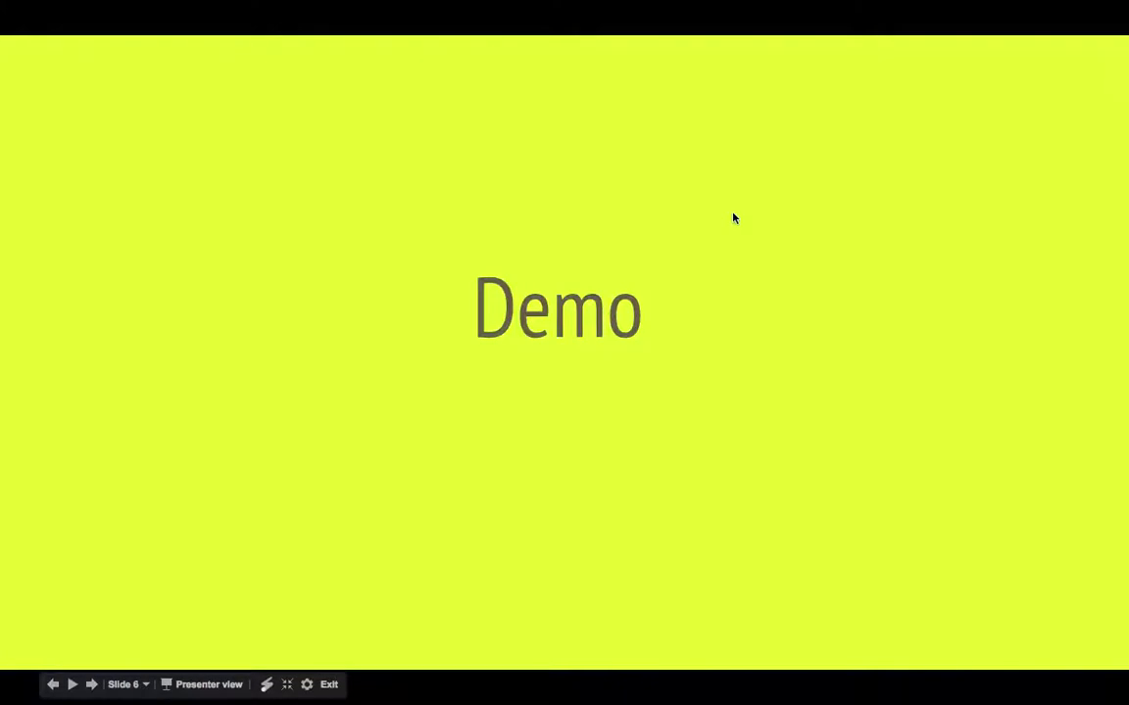
key("Right")
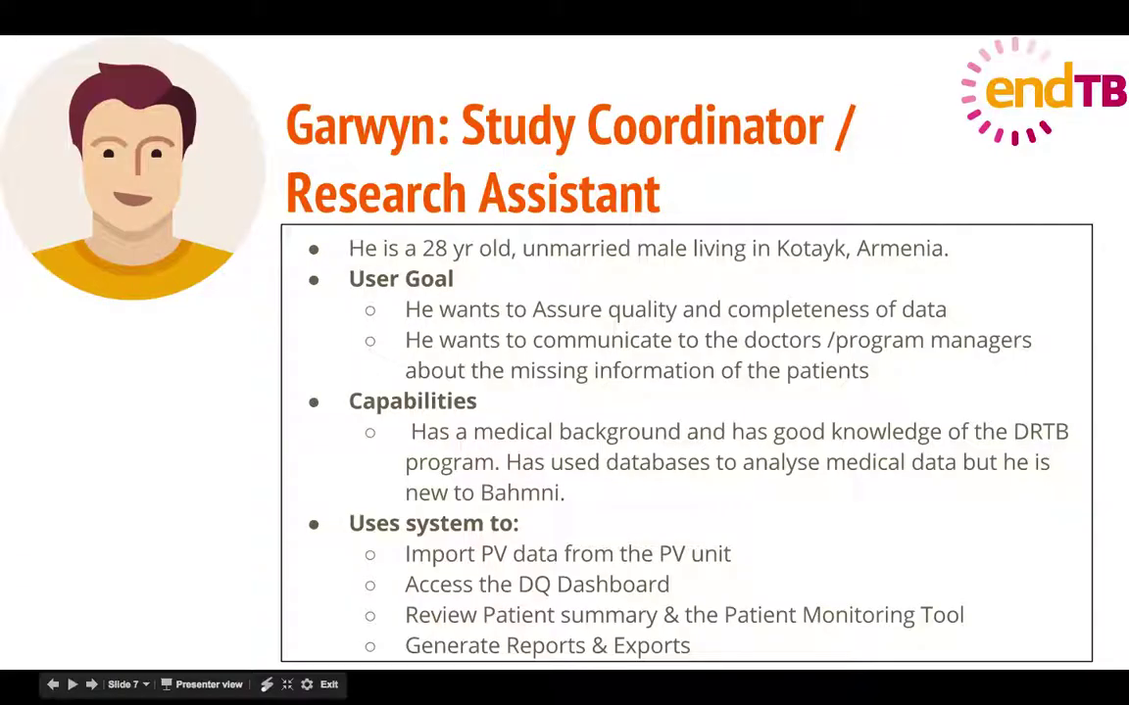
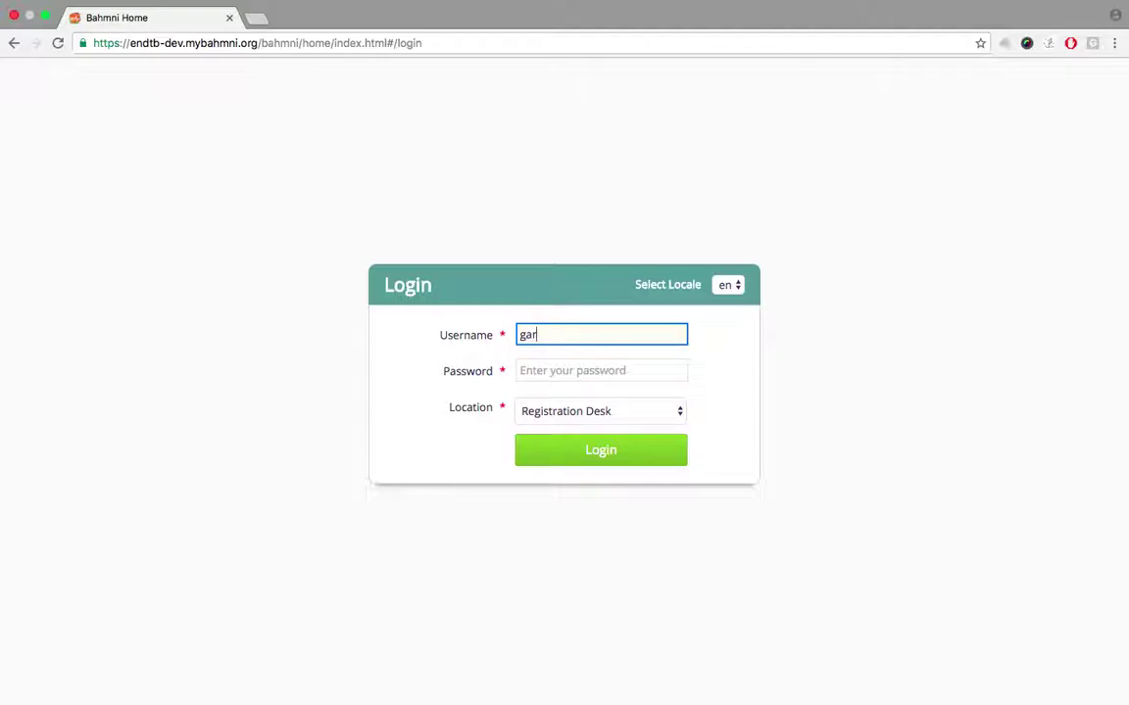
- Log in as the study coordinator with that account's username and password
key("Tab")
type("a")
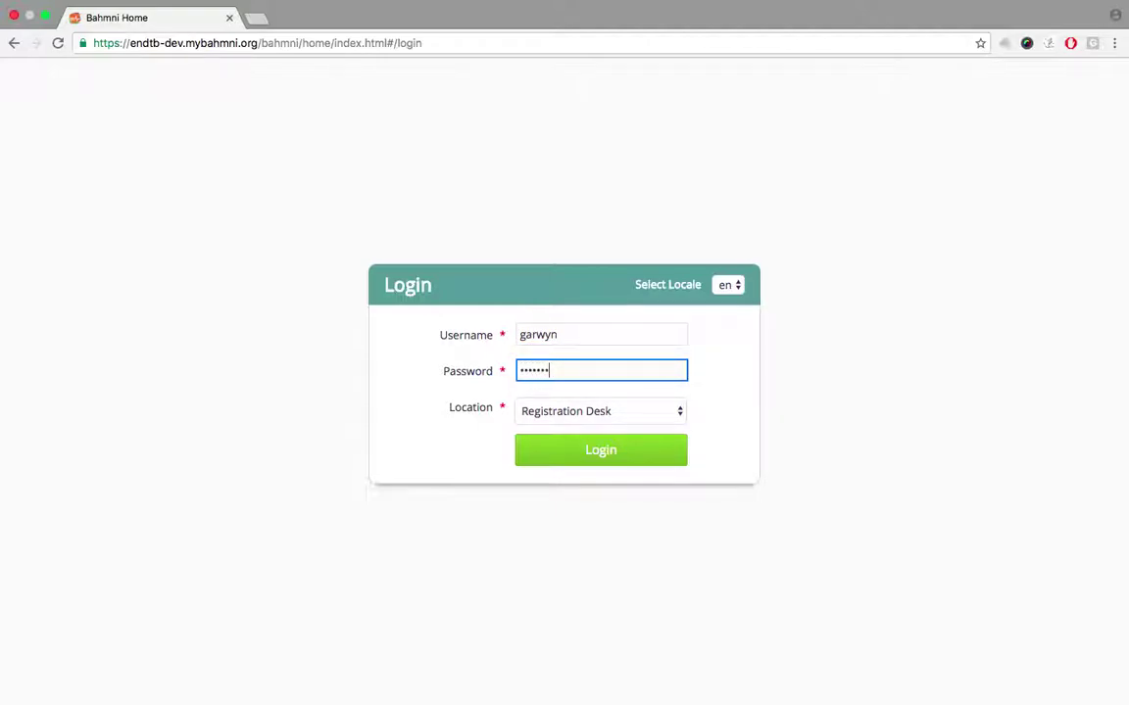
key("Return")
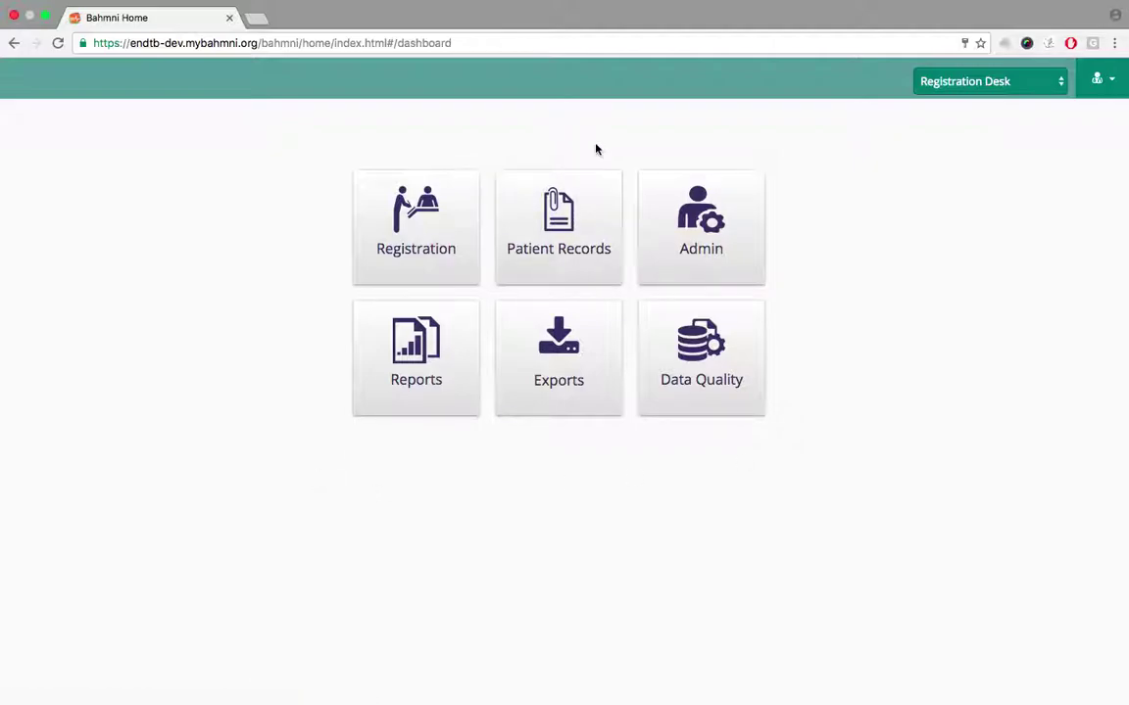
- In Patient Records, find the female patient in the Second-line TB treatment register by partial registration number and open her treatments page
left_click(572, 227)
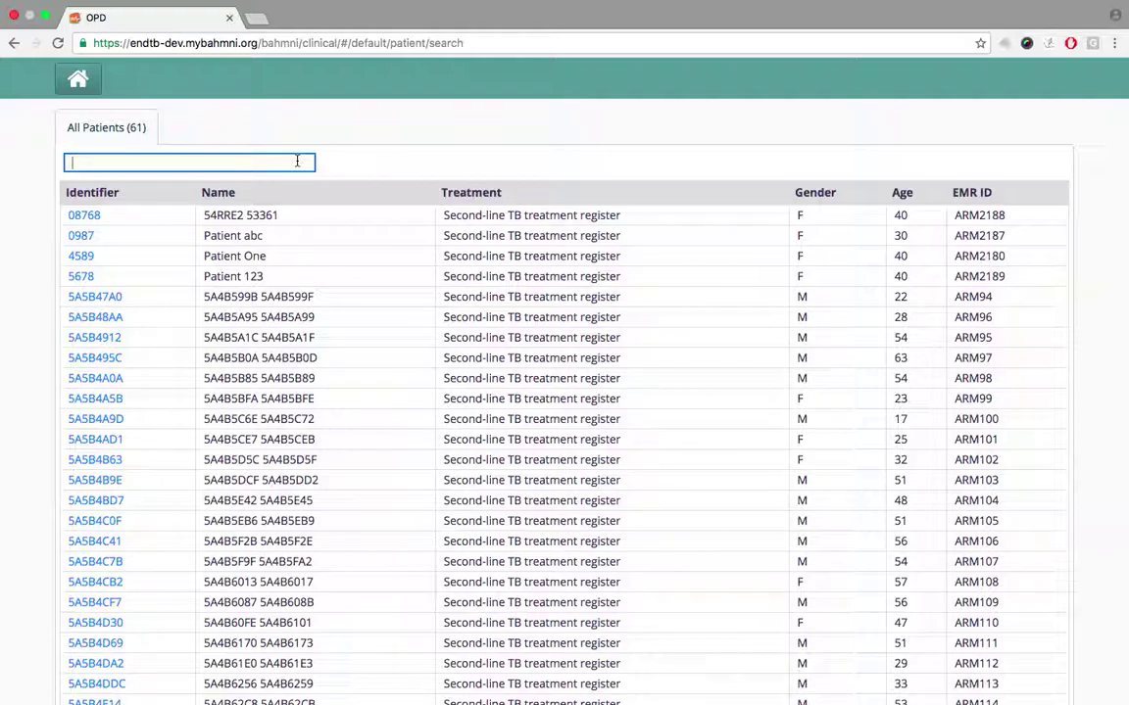
type("4a5b")
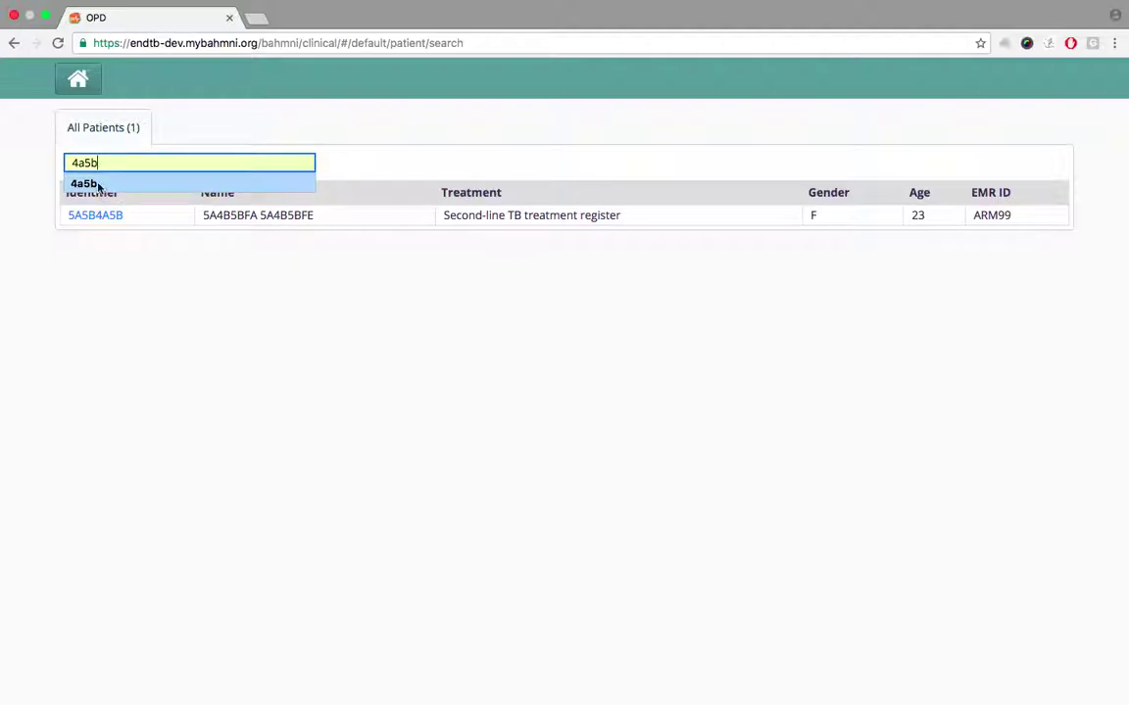
left_click(98, 186)
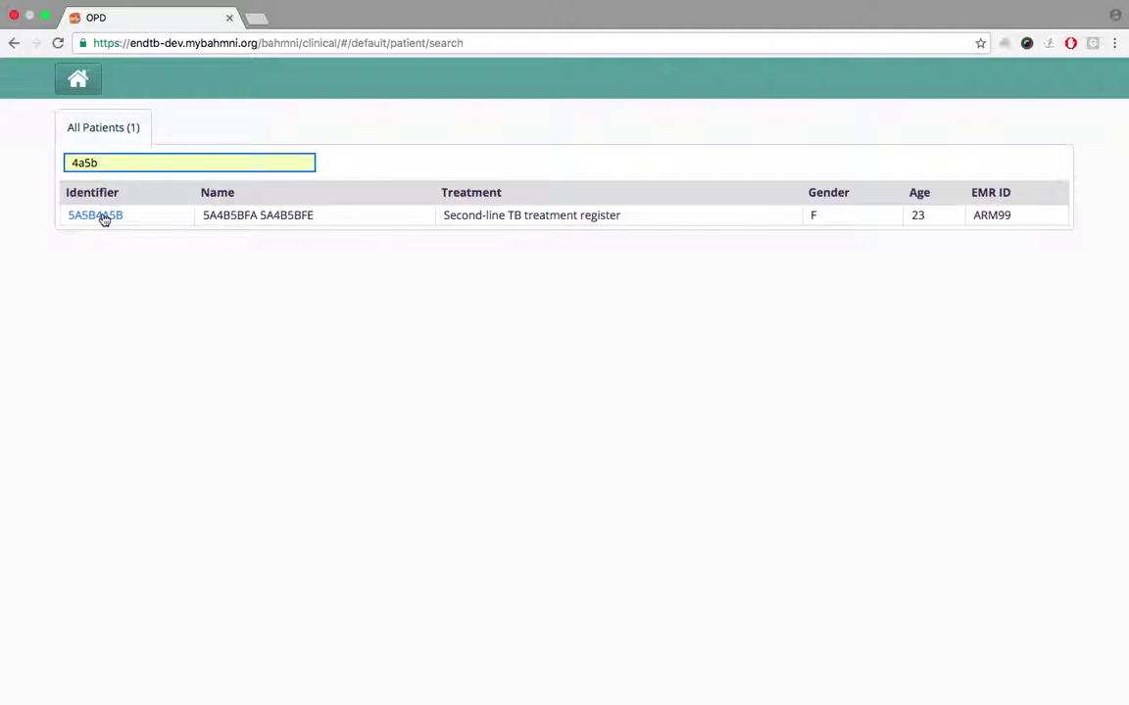
left_click(104, 218)
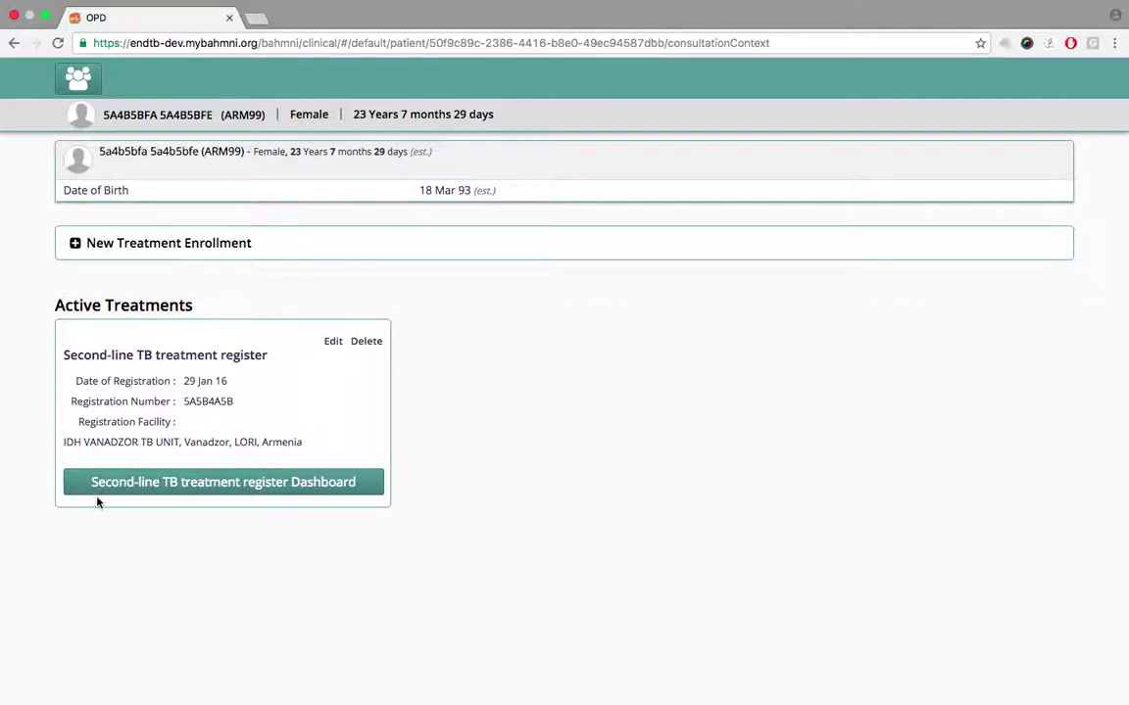
- Open the patient's Second-line TB treatment register dashboard and open the Hypertension entry under Serious Adverse Events for editing
left_click(129, 482)
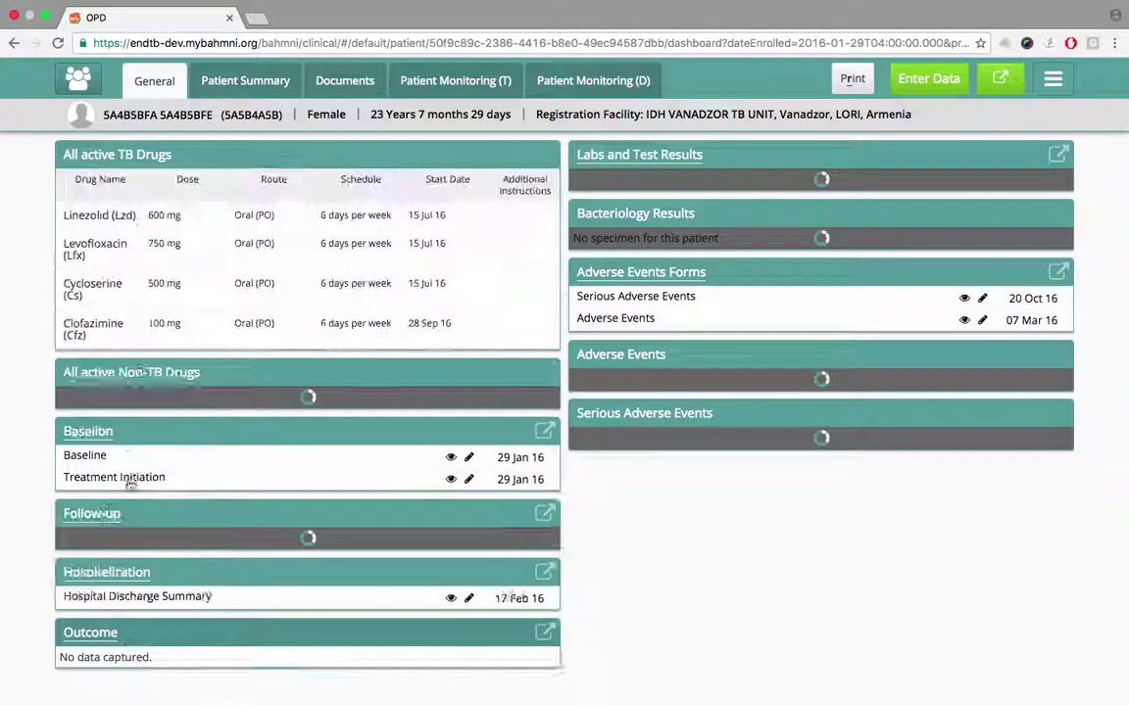
scroll(524, 609, "down", 5)
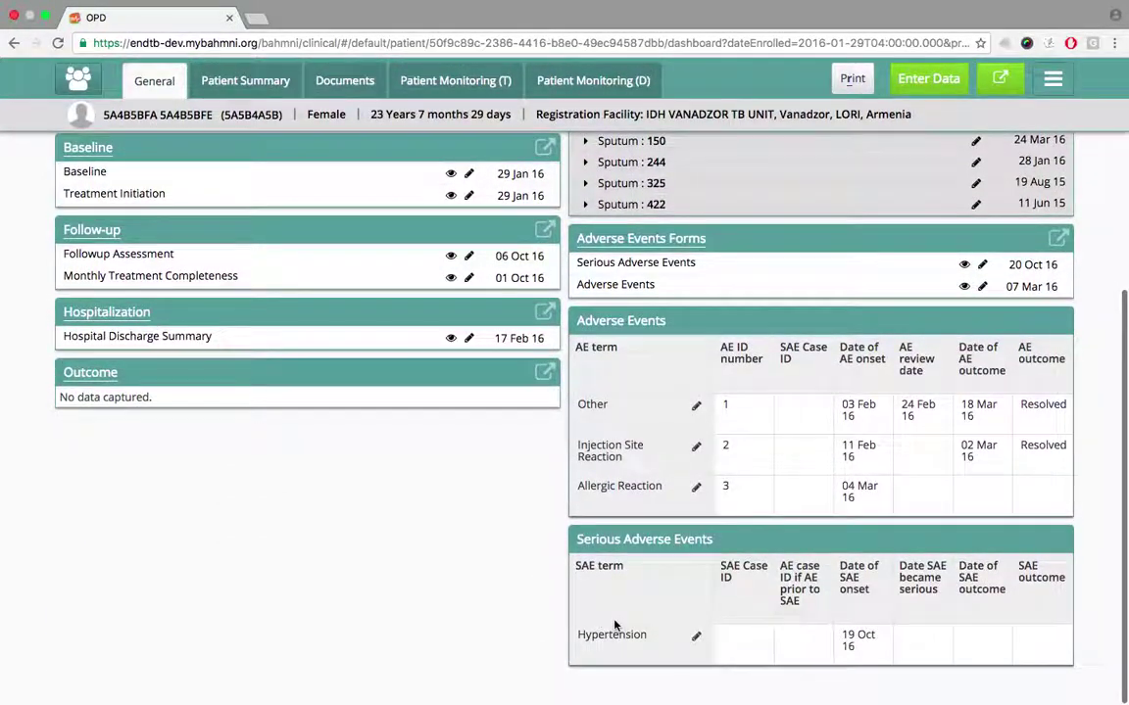
left_click_drag(578, 541, 714, 540)
left_click(495, 574)
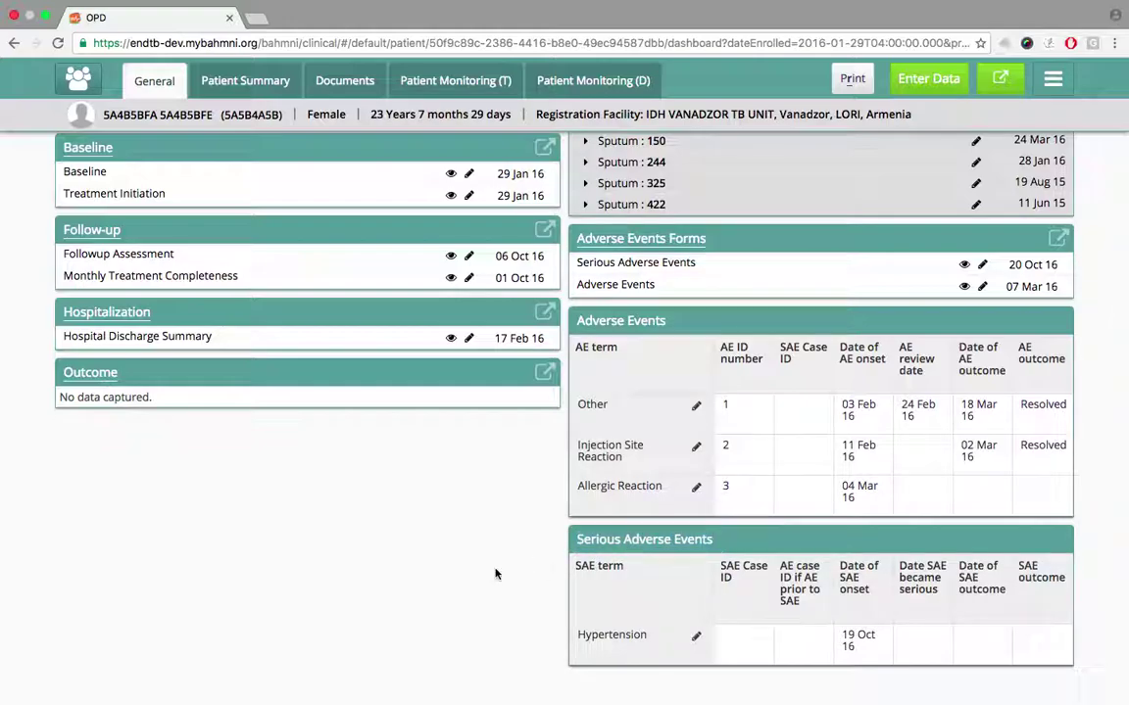
left_click(696, 639)
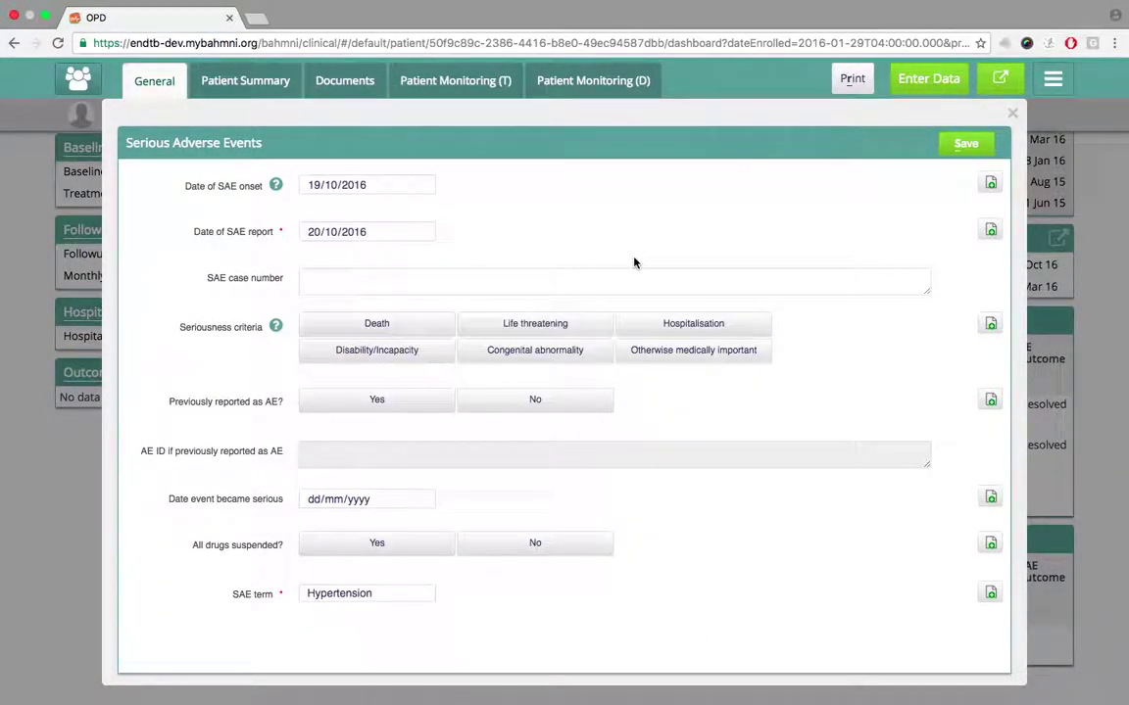
- Review the SAE onset date, SAE report date and SAE term fields in the Serious Adverse Events form
scroll(168, 277, "down", 1)
scroll(169, 277, "up", 1)
left_click_drag(188, 190, 263, 188)
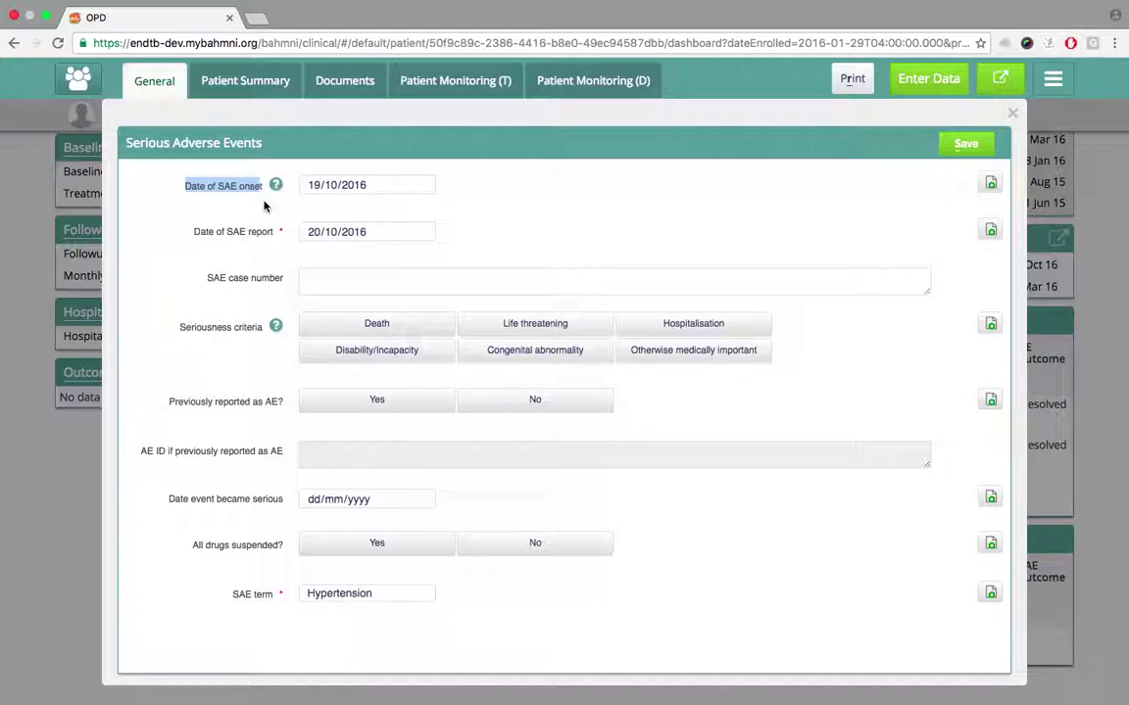
left_click_drag(192, 233, 279, 232)
left_click(242, 253)
scroll(196, 333, "down", 3)
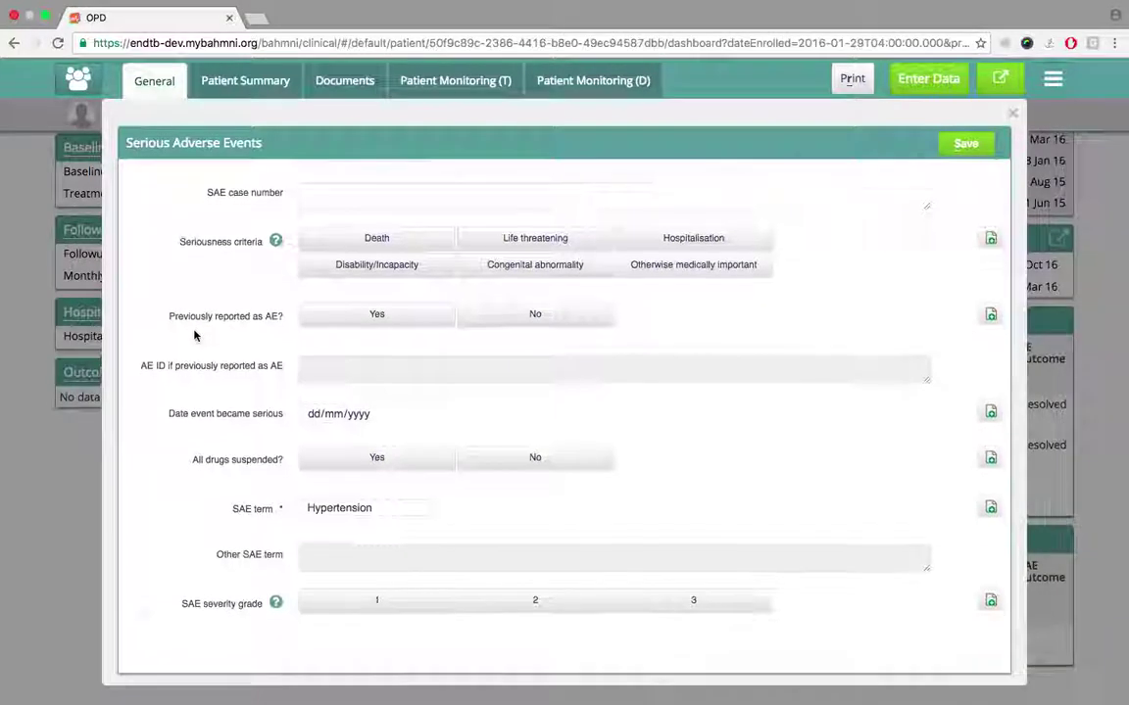
left_click_drag(231, 445, 282, 441)
left_click(239, 447)
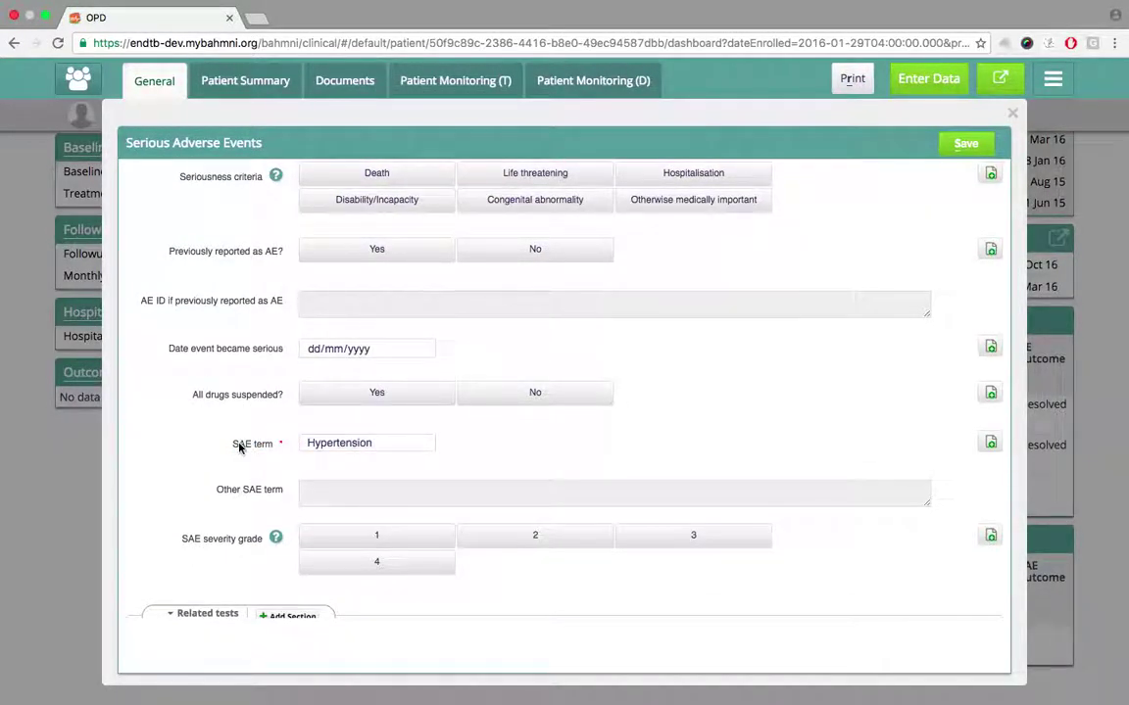
- Check the form's related tests, review log, outcome, TB drug treatment and other causal factors sections, and save the form
scroll(239, 446, "down", 6)
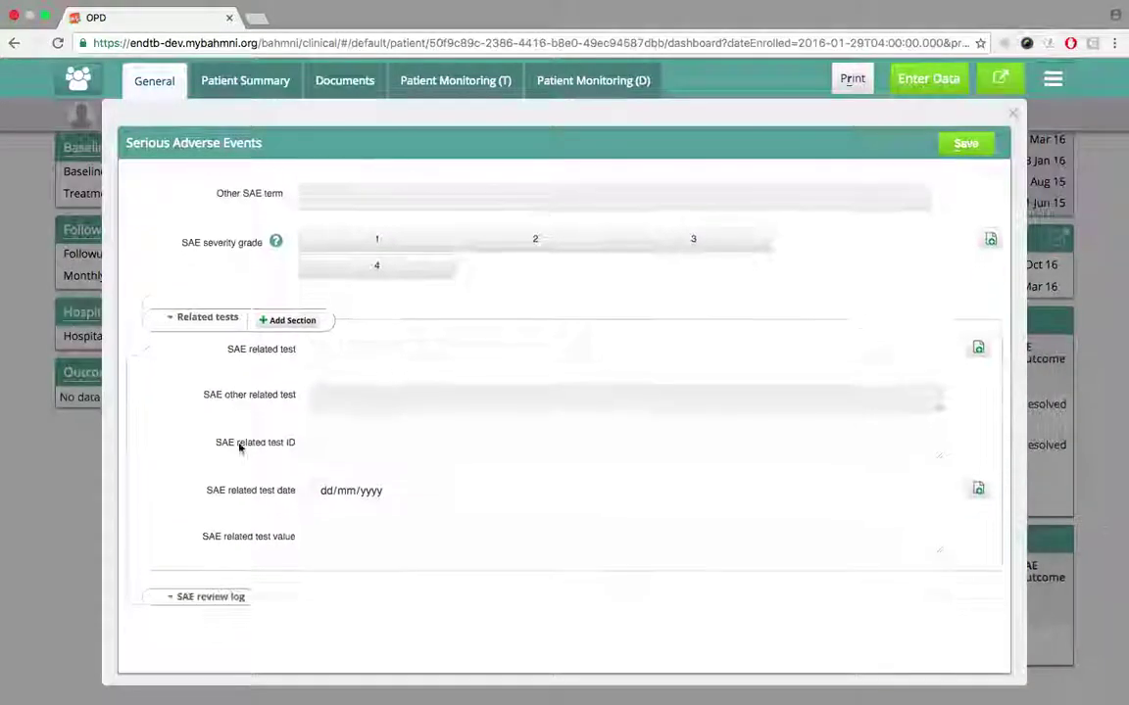
scroll(239, 448, "down", 4)
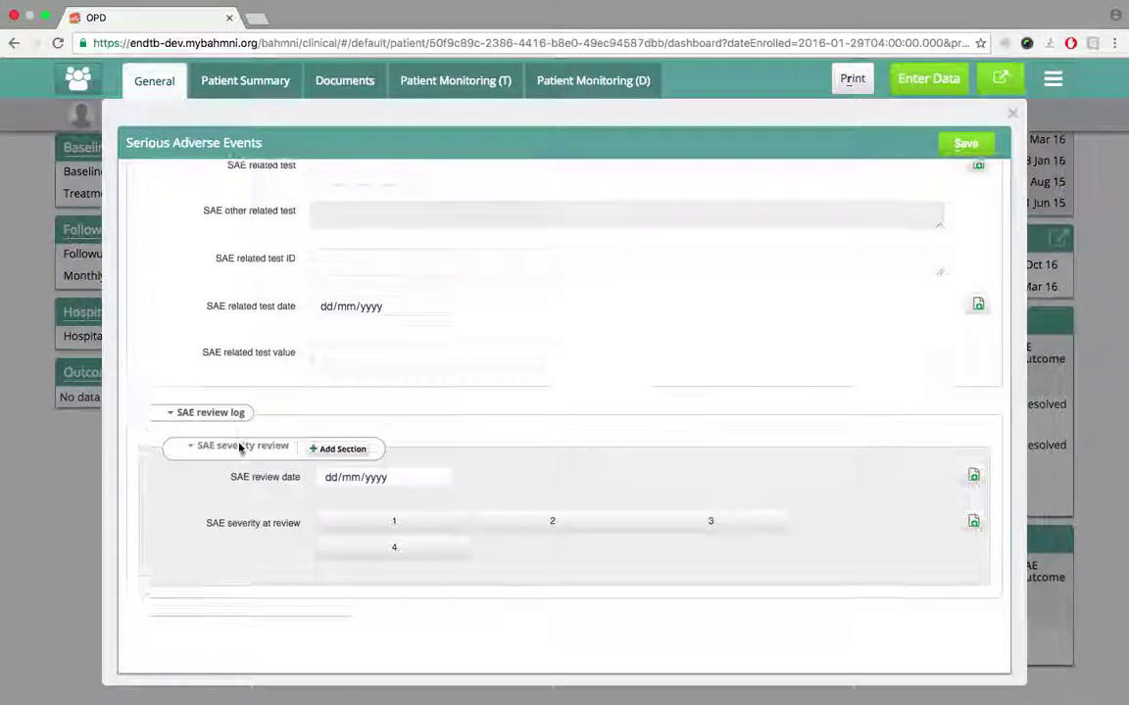
scroll(239, 448, "down", 3)
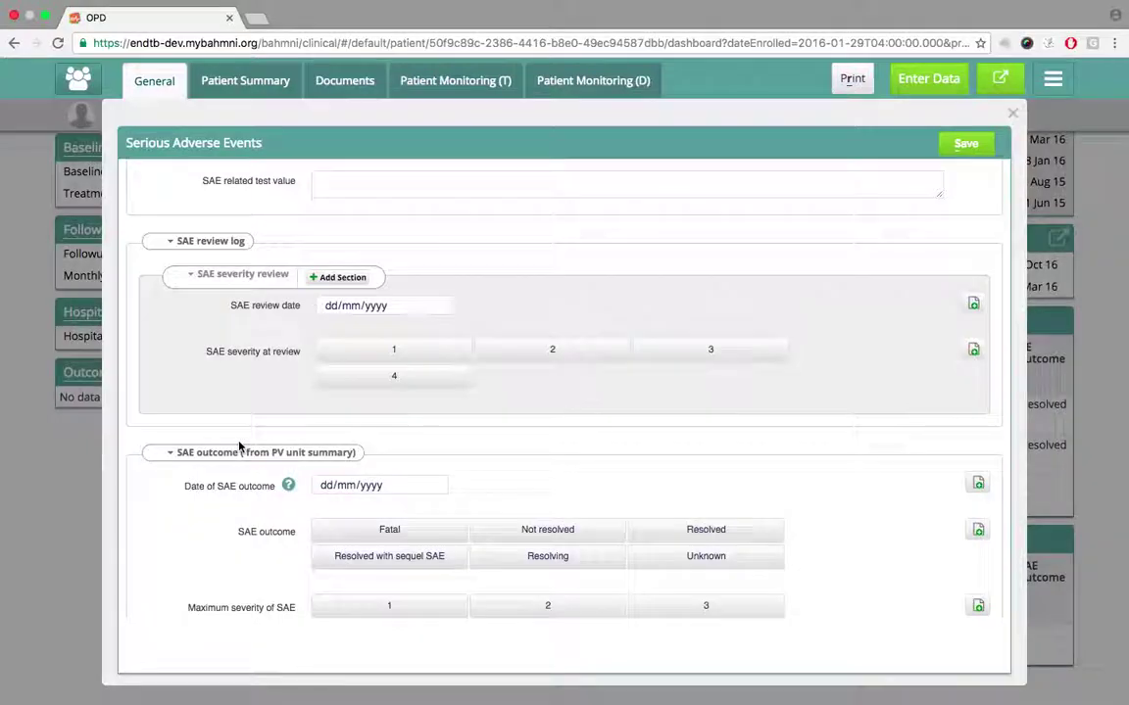
scroll(239, 448, "down", 3)
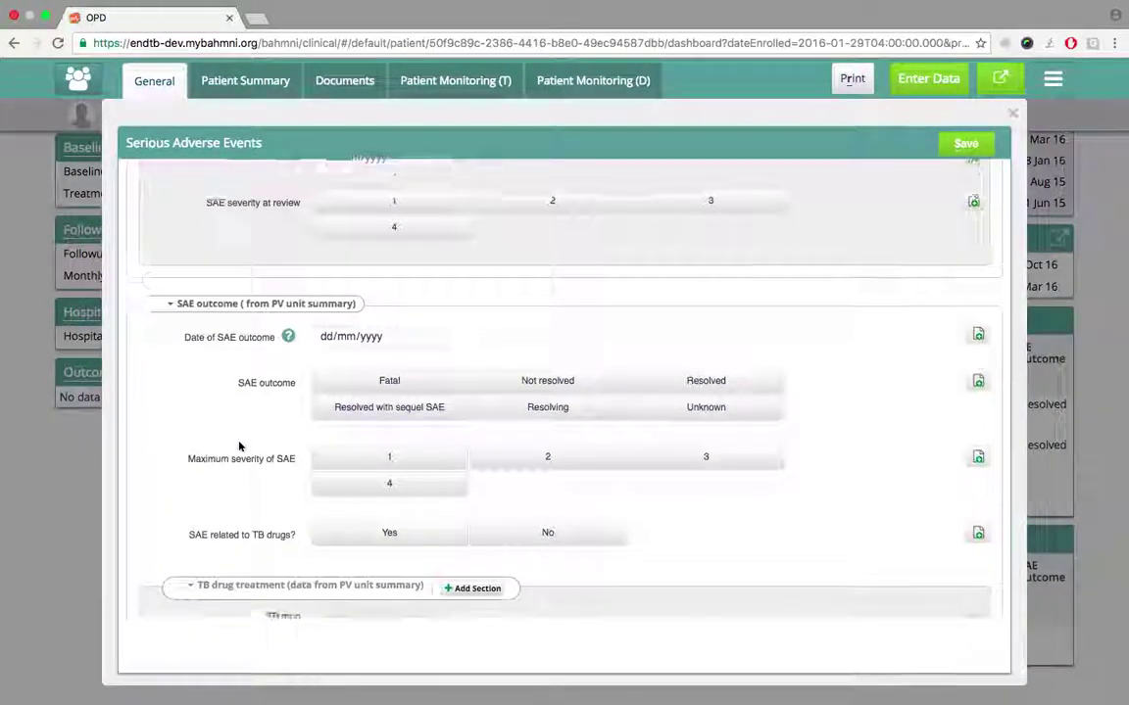
scroll(239, 448, "down", 4)
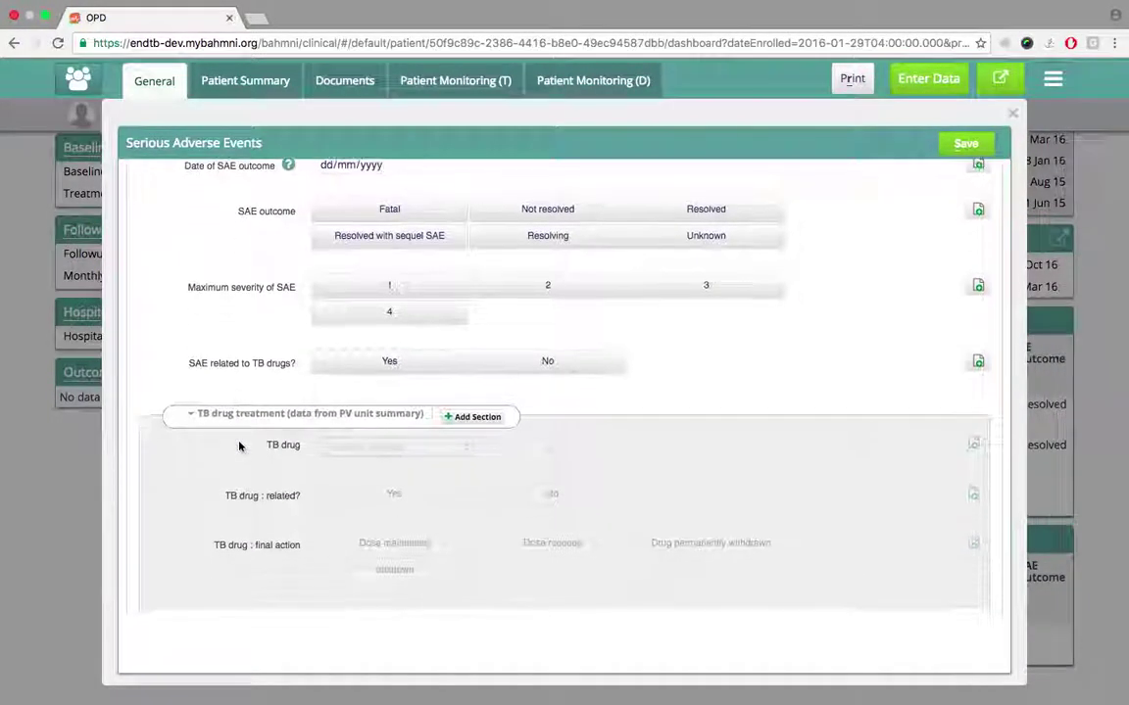
scroll(239, 448, "down", 4)
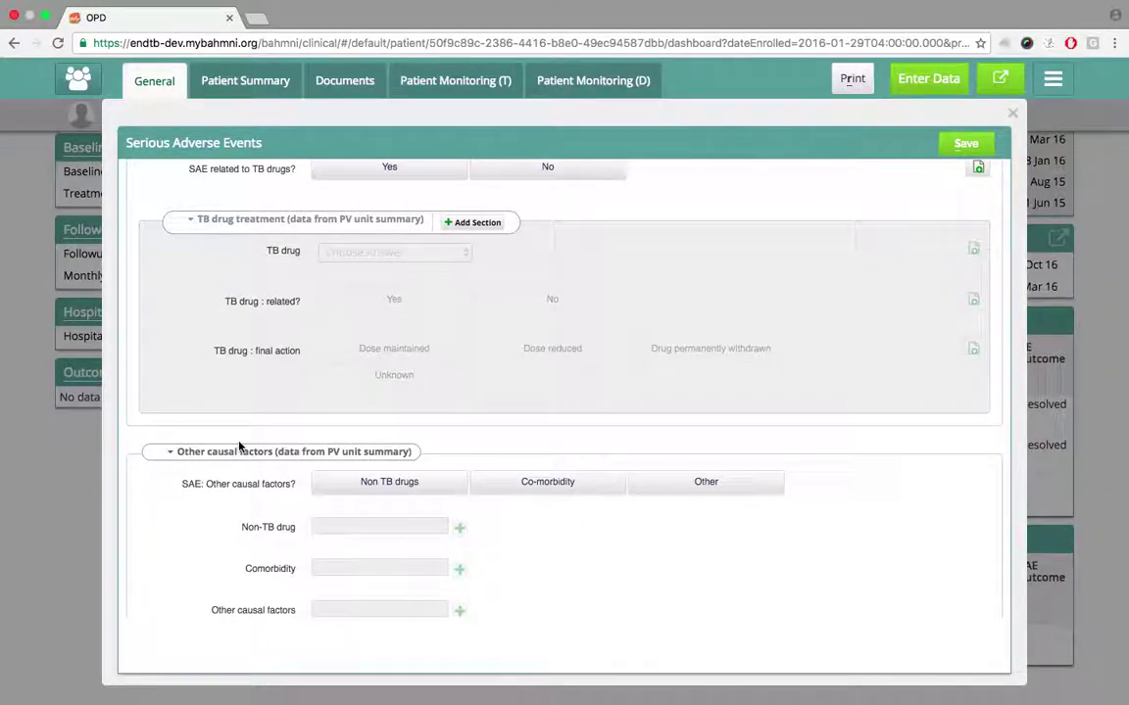
left_click(965, 143)
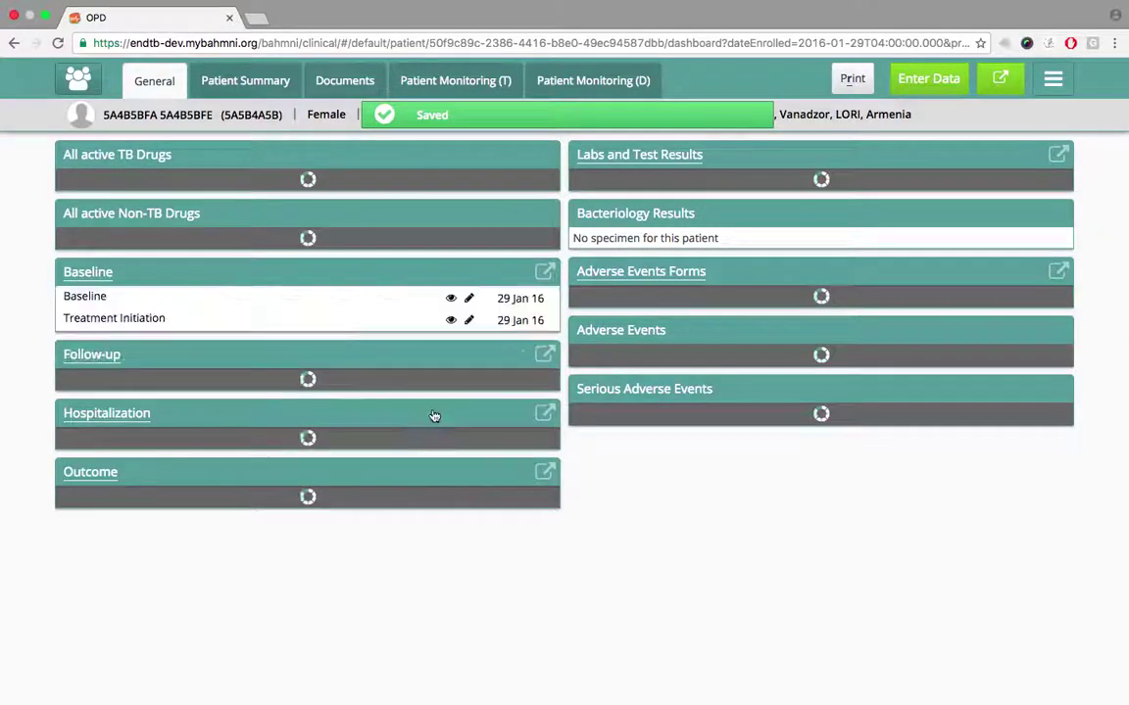
- Switch to Excel and examine the registration number, SAE term, maximum severity and SAE outcome in row 2 of SAEImport-23
key("ctrl+Left")
left_click(735, 688)
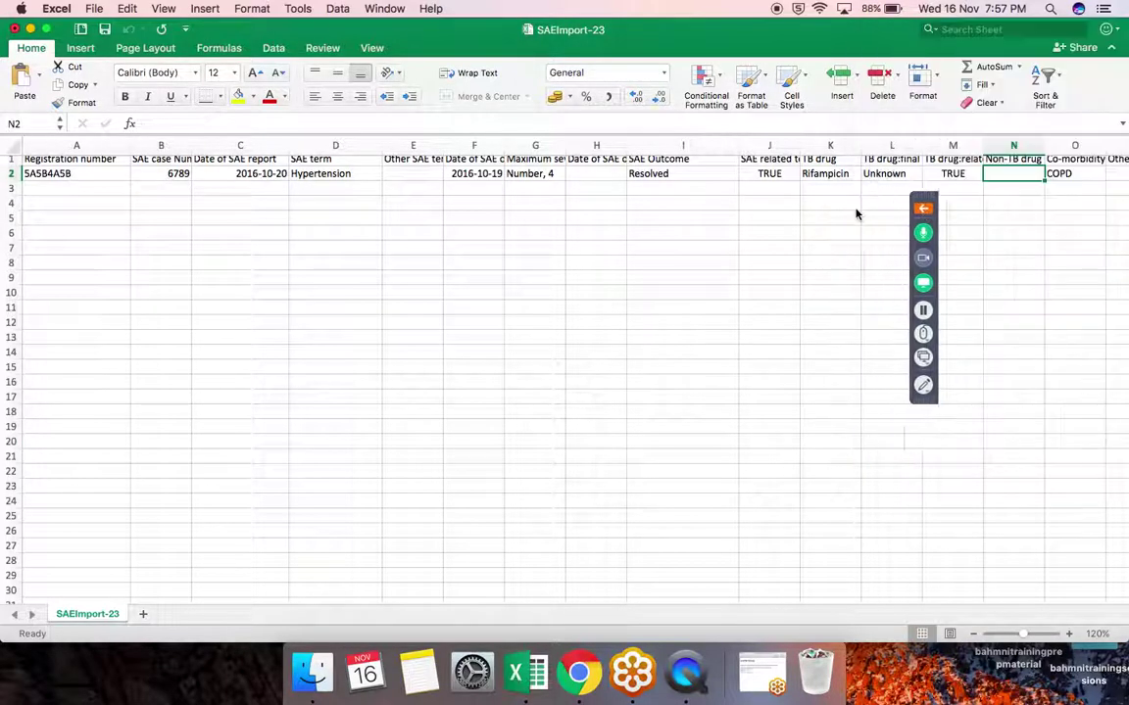
left_click(65, 181)
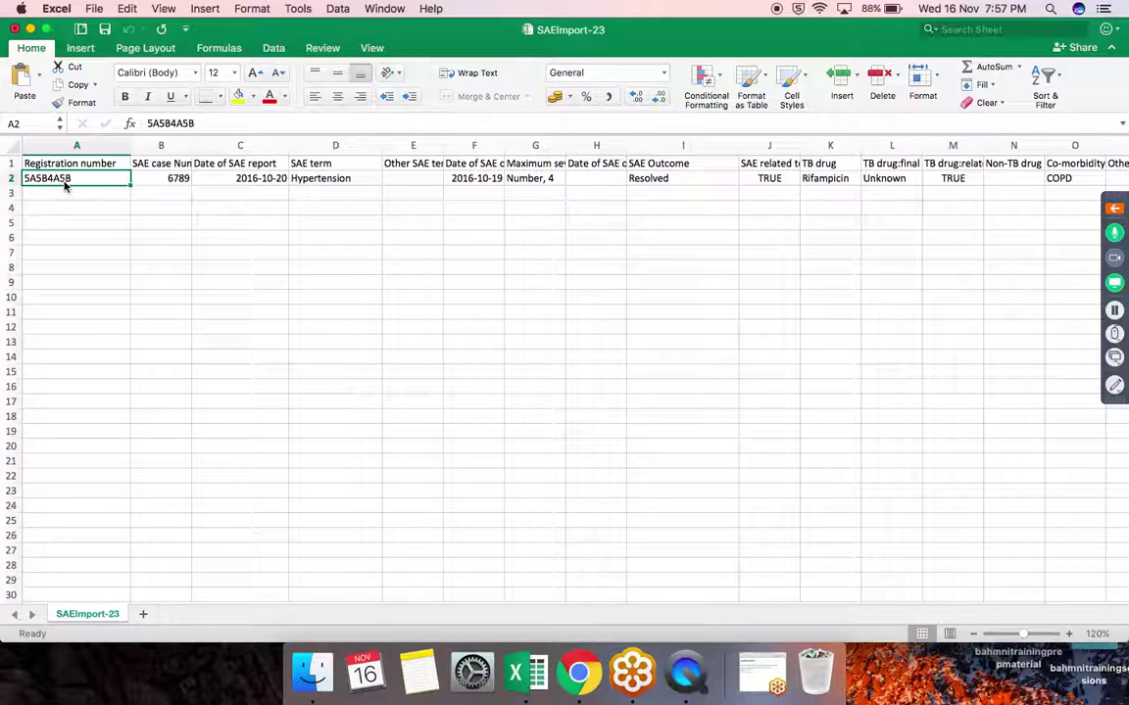
left_click(309, 178)
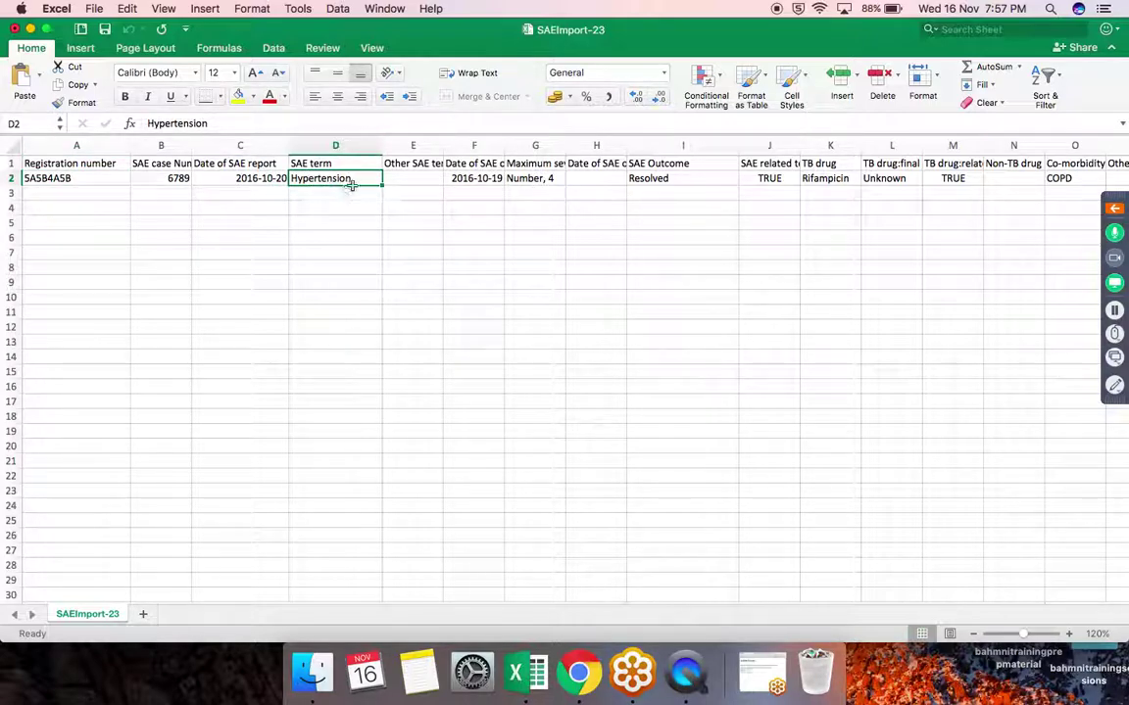
left_click(543, 179)
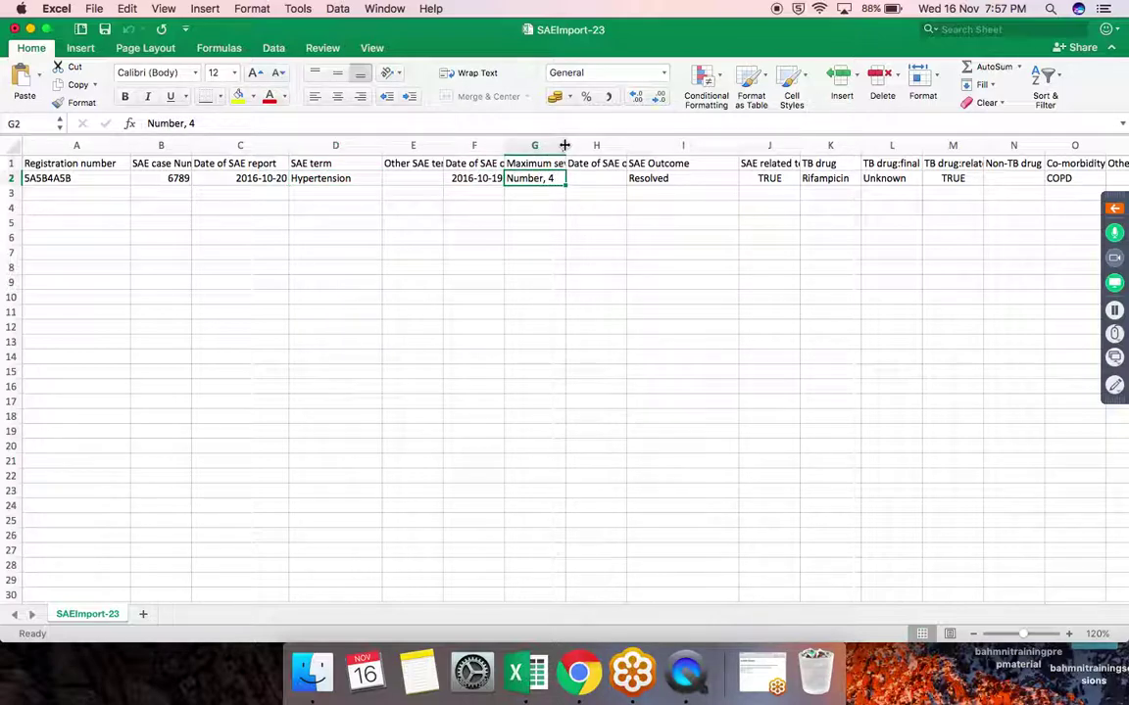
left_click_drag(565, 145, 567, 145)
left_click(649, 179)
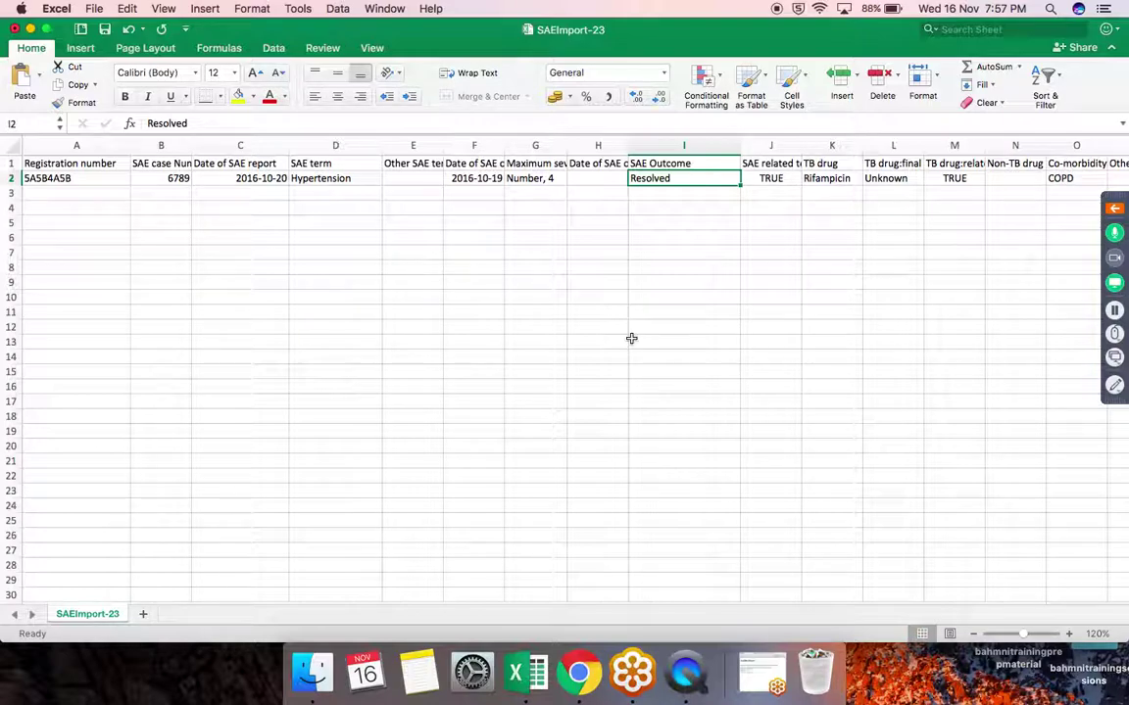
- Switch back to Bahmni in Chrome, leave the patient's record and open CSV Upload in the Admin module
key("super+Tab")
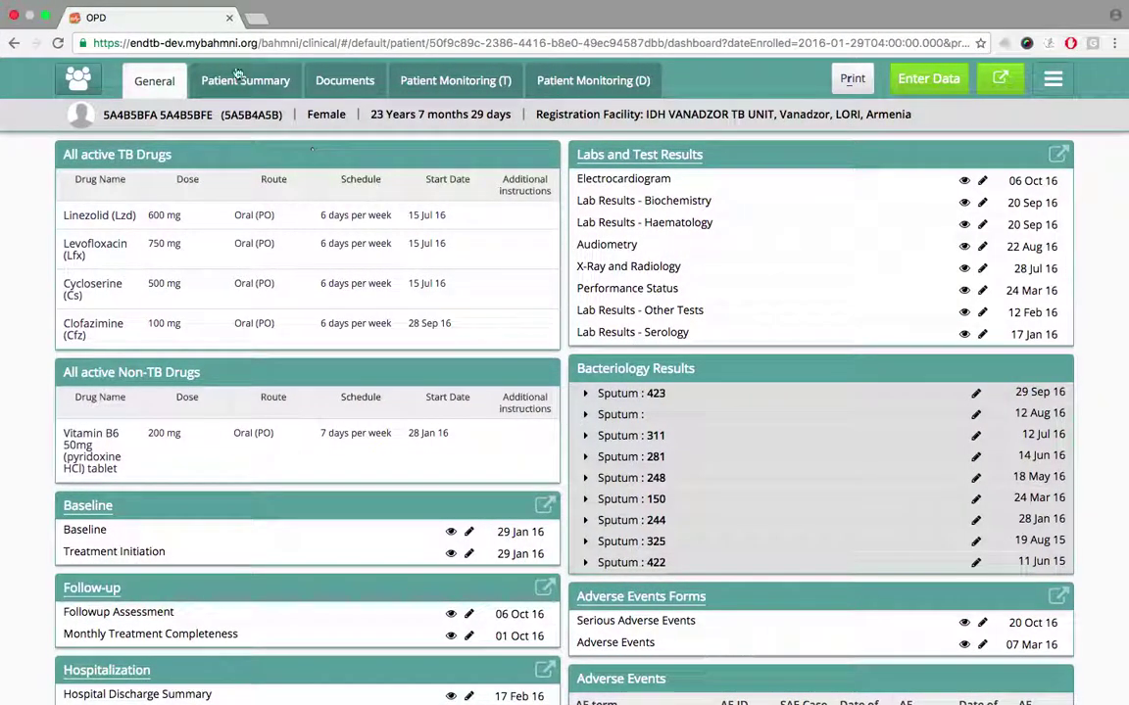
left_click(80, 81)
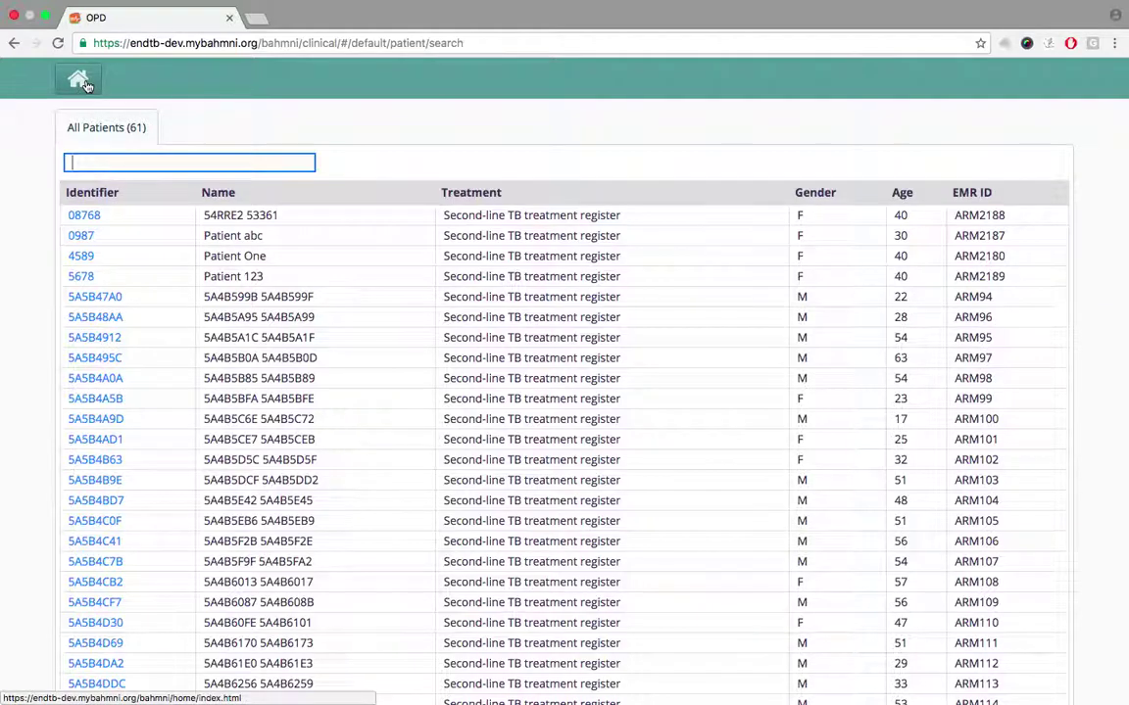
left_click(88, 87)
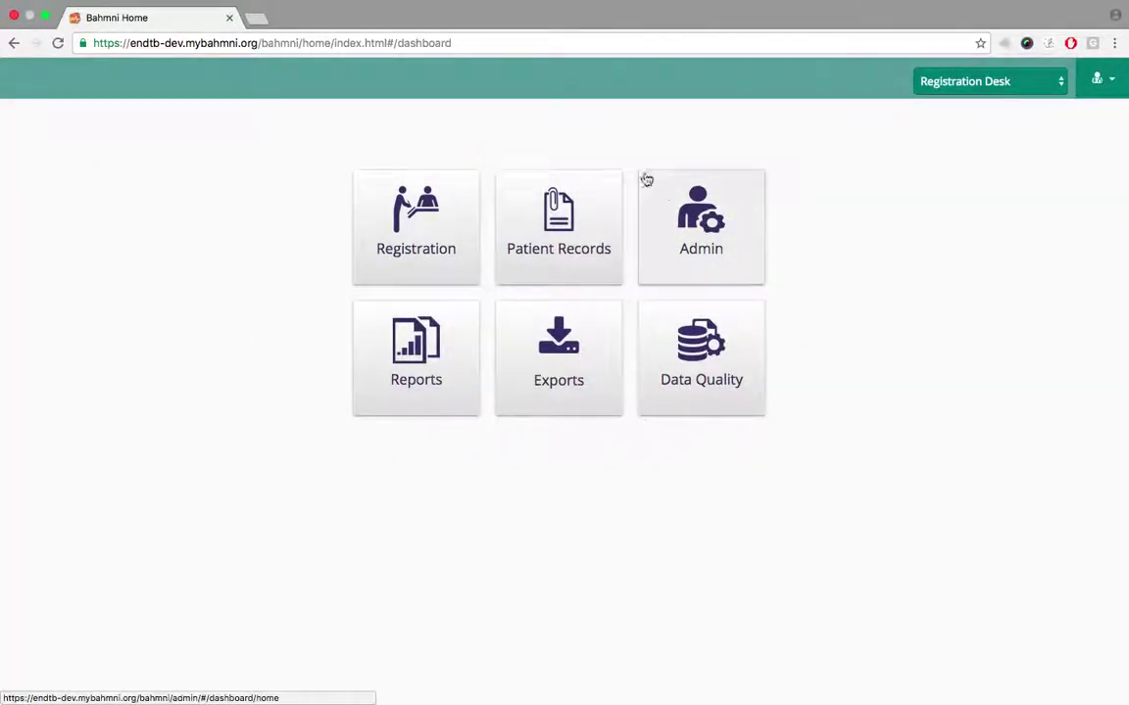
left_click(697, 234)
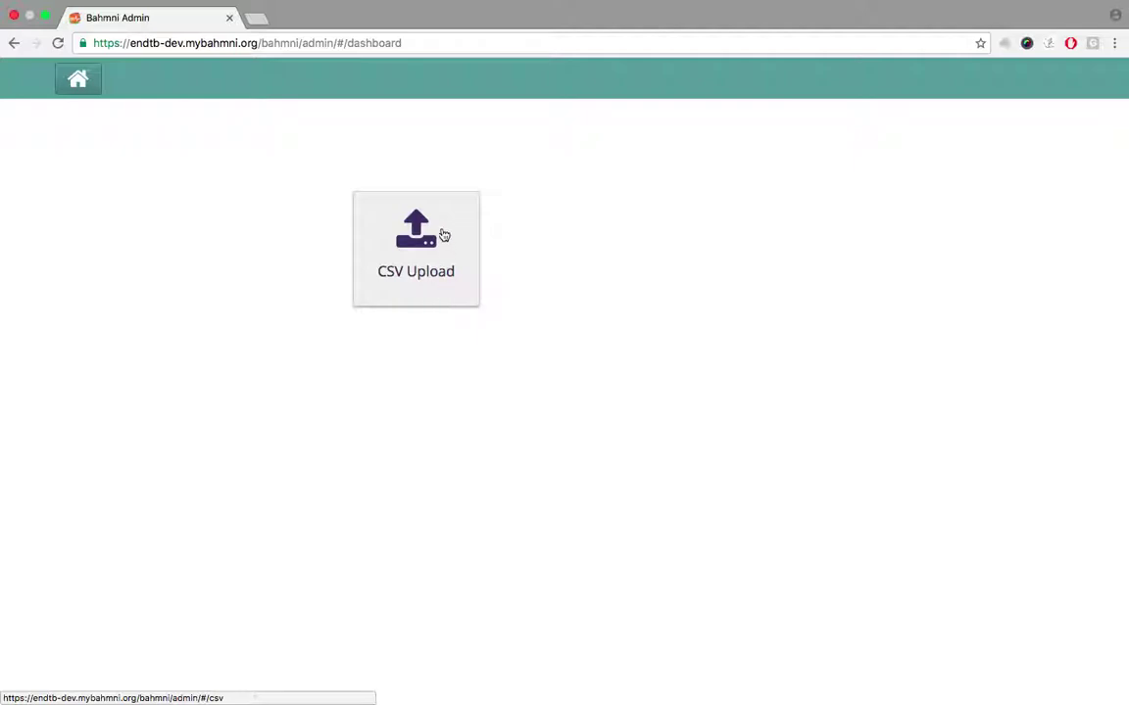
left_click(432, 293)
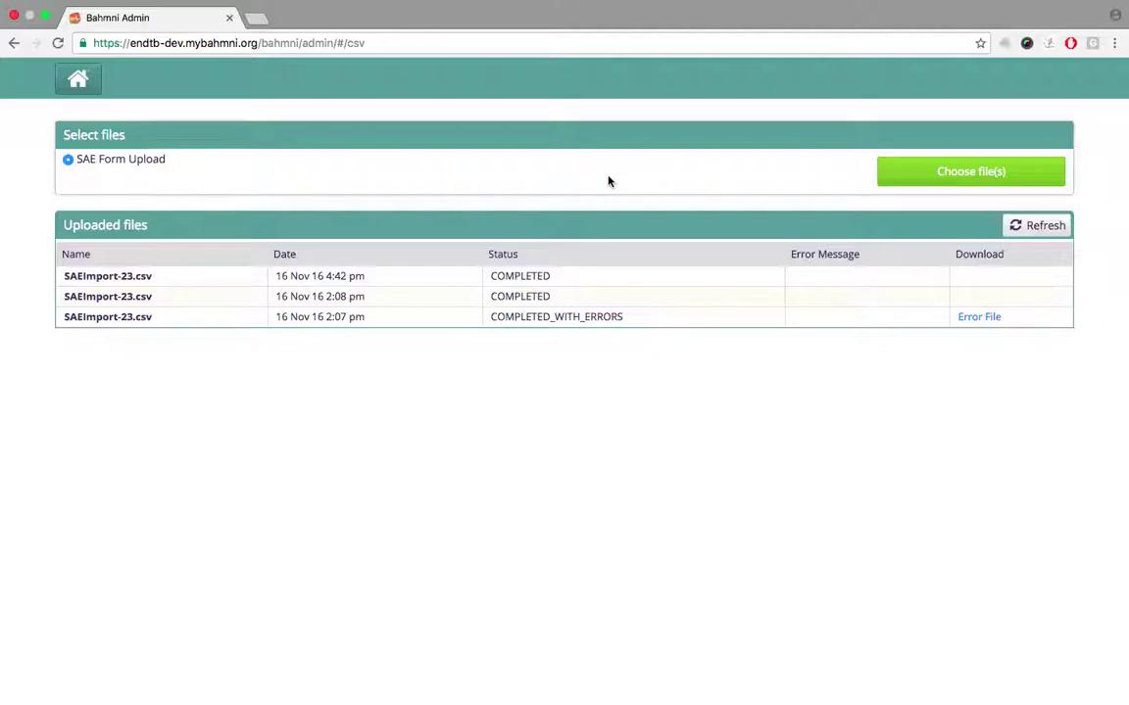
- Choose SAEImport-23 from the Desktop as the SAE Form Upload file and upload it
left_click(914, 177)
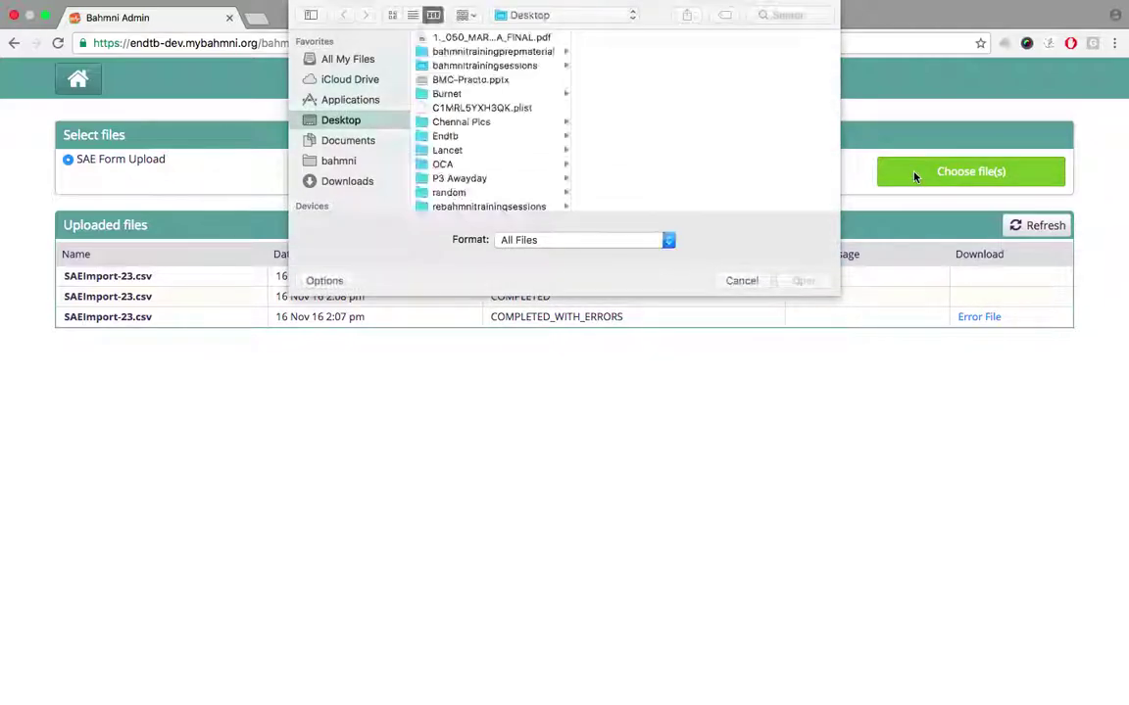
scroll(422, 130, "down", 3)
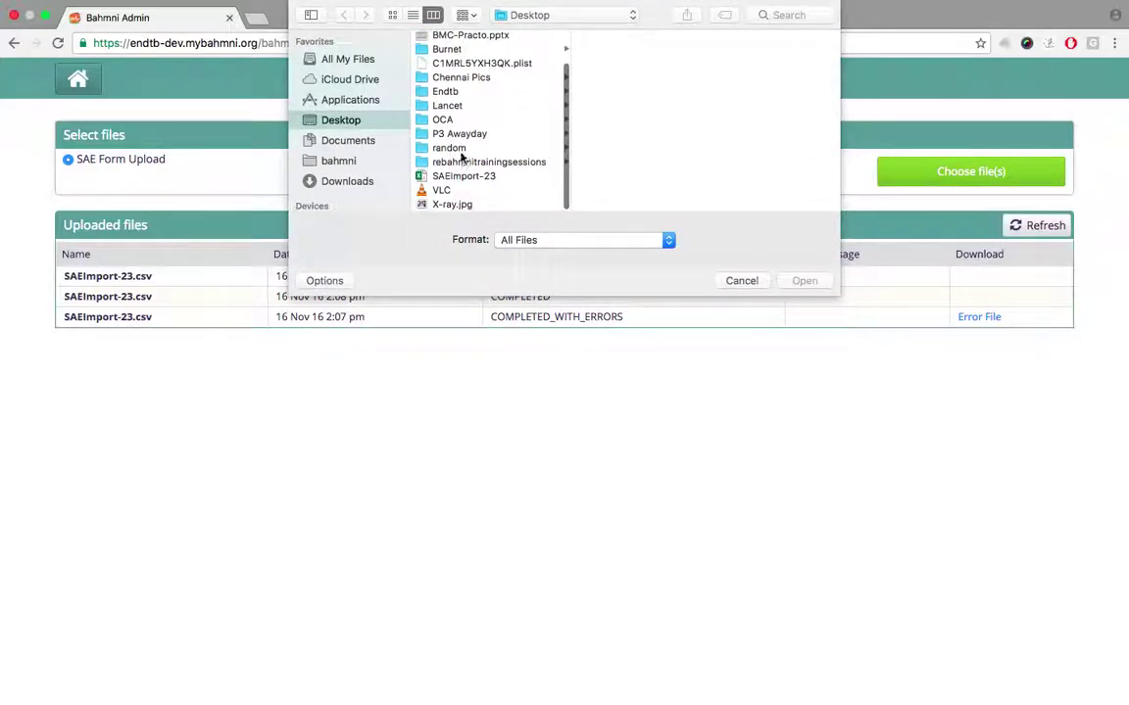
left_click(460, 176)
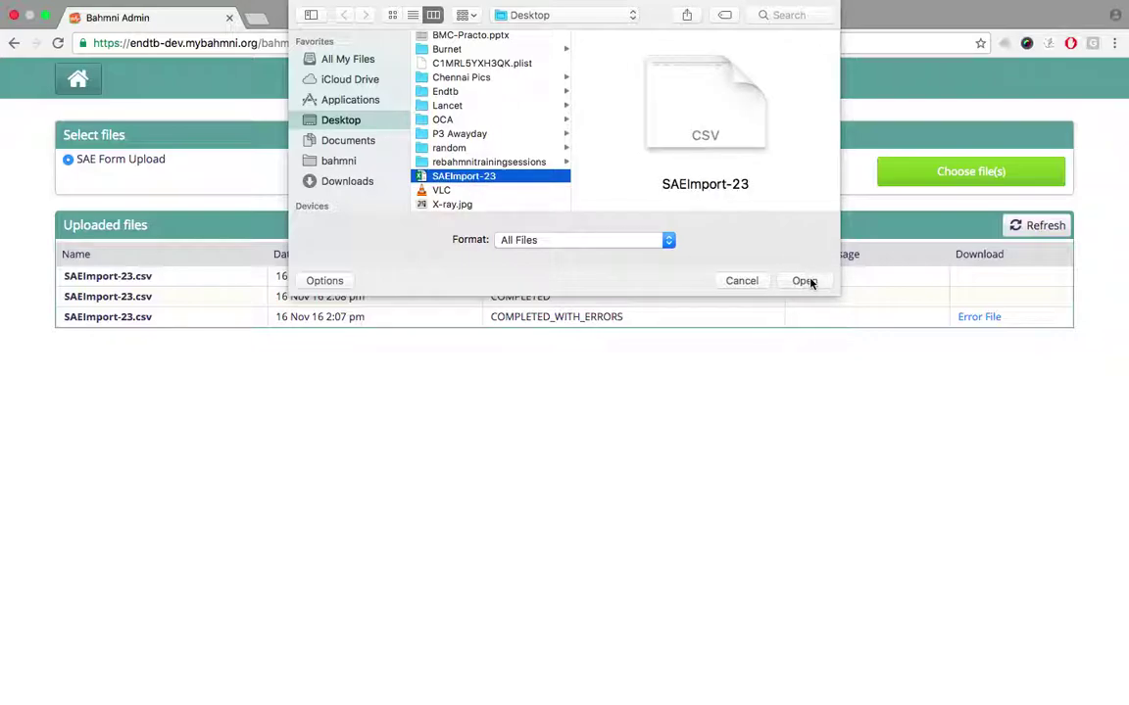
left_click(804, 280)
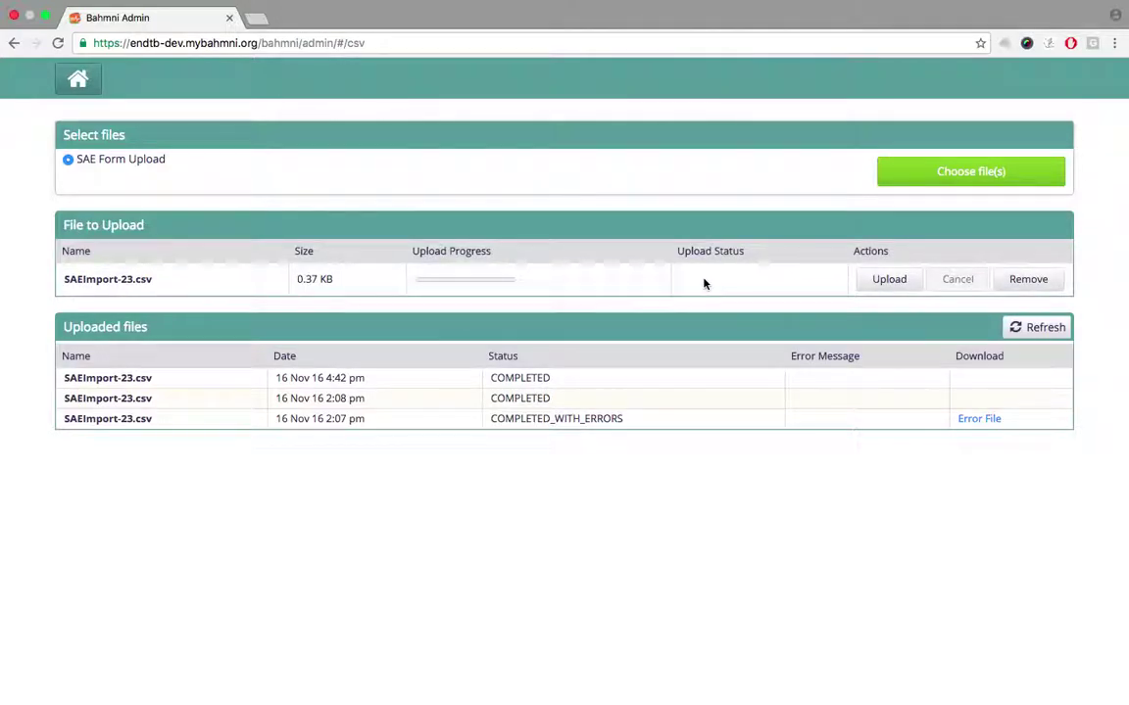
left_click(887, 281)
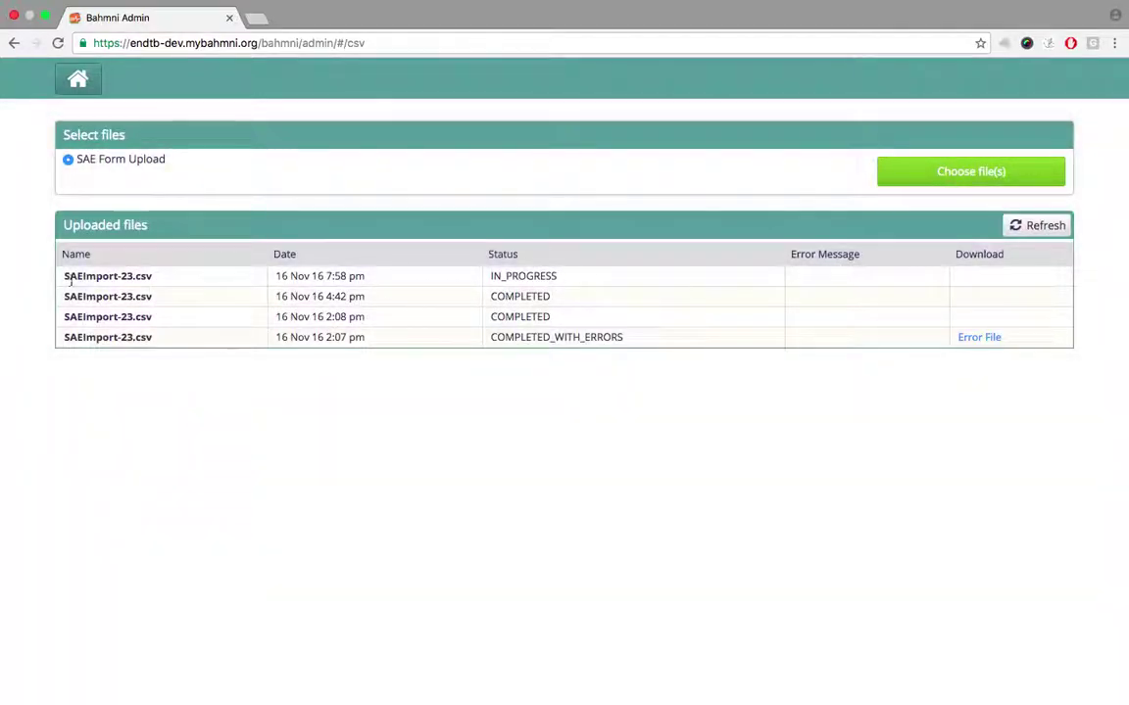
- Check the newest SAEImport-23.csv entry in the uploaded files list and refresh the list to recheck its status
left_click_drag(63, 279, 375, 278)
left_click(376, 279)
left_click_drag(489, 278, 564, 279)
left_click(568, 278)
left_click(1028, 225)
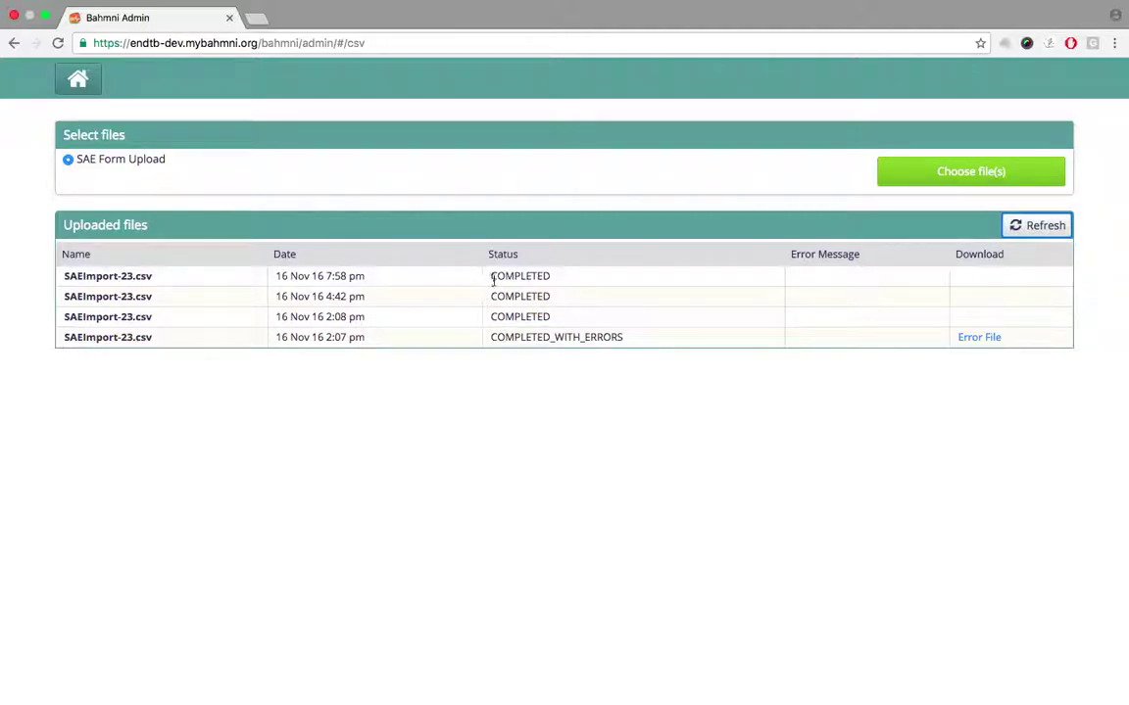
left_click_drag(491, 275, 564, 277)
left_click(561, 219)
scroll(564, 191, "up", 2)
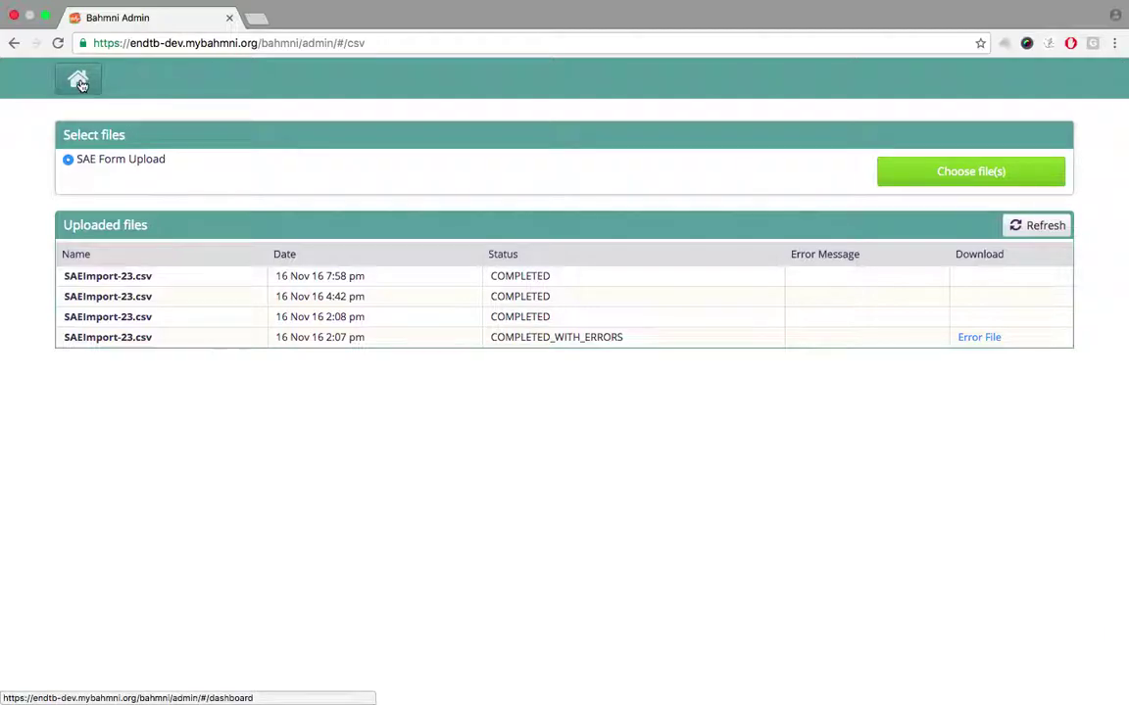
- Return to the home page, open Patient Records and find the patient by part of the registration number
left_click(78, 80)
left_click(80, 83)
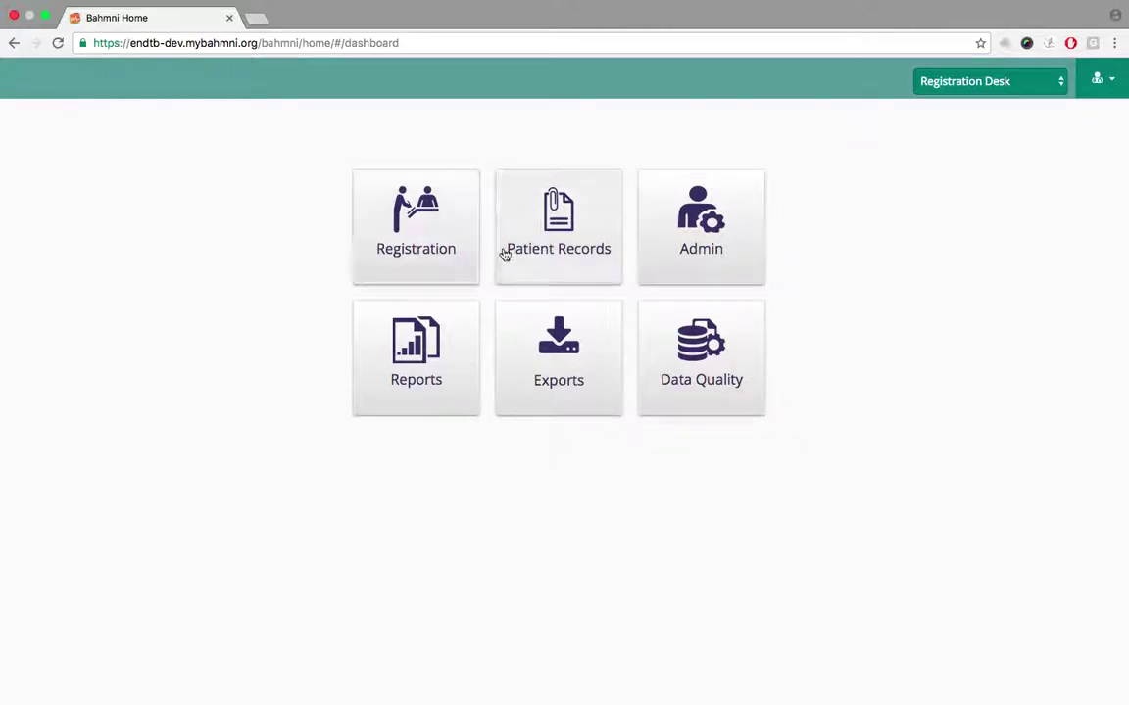
left_click(563, 256)
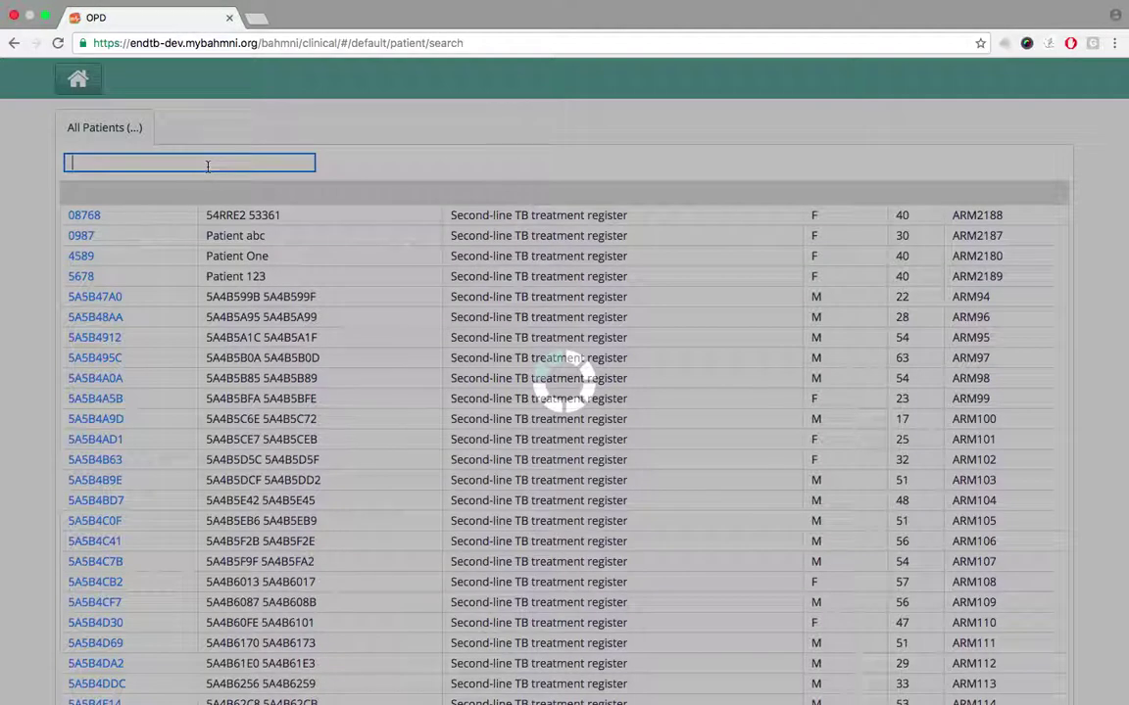
type("4")
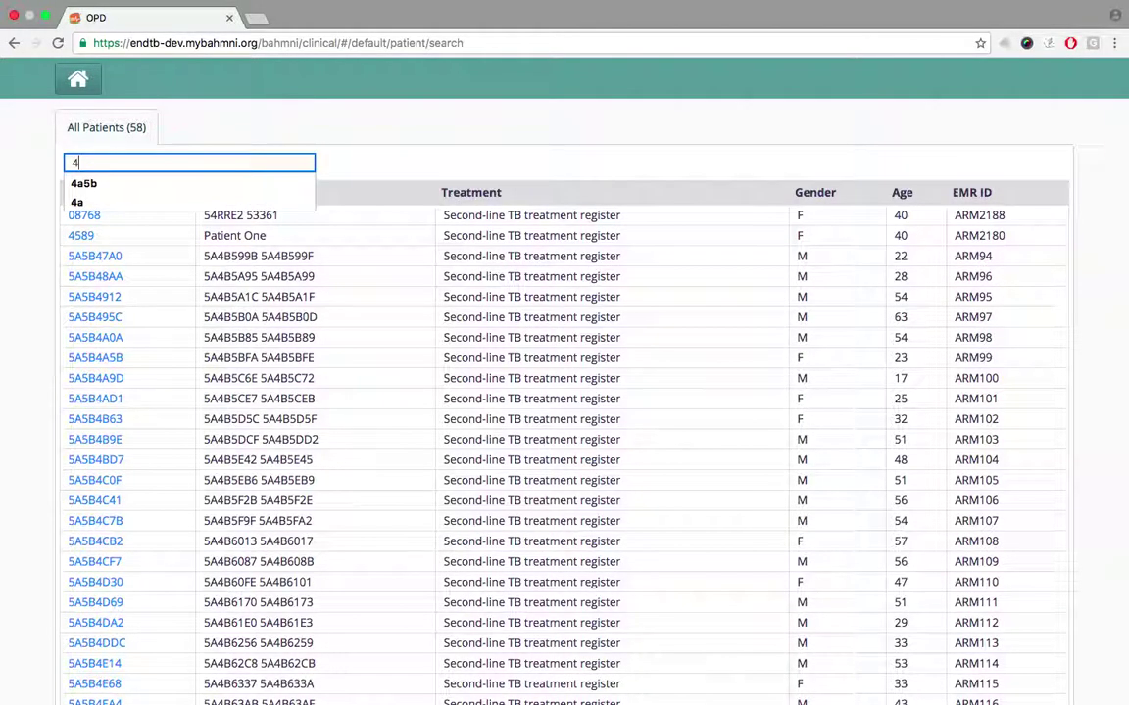
type("a5b")
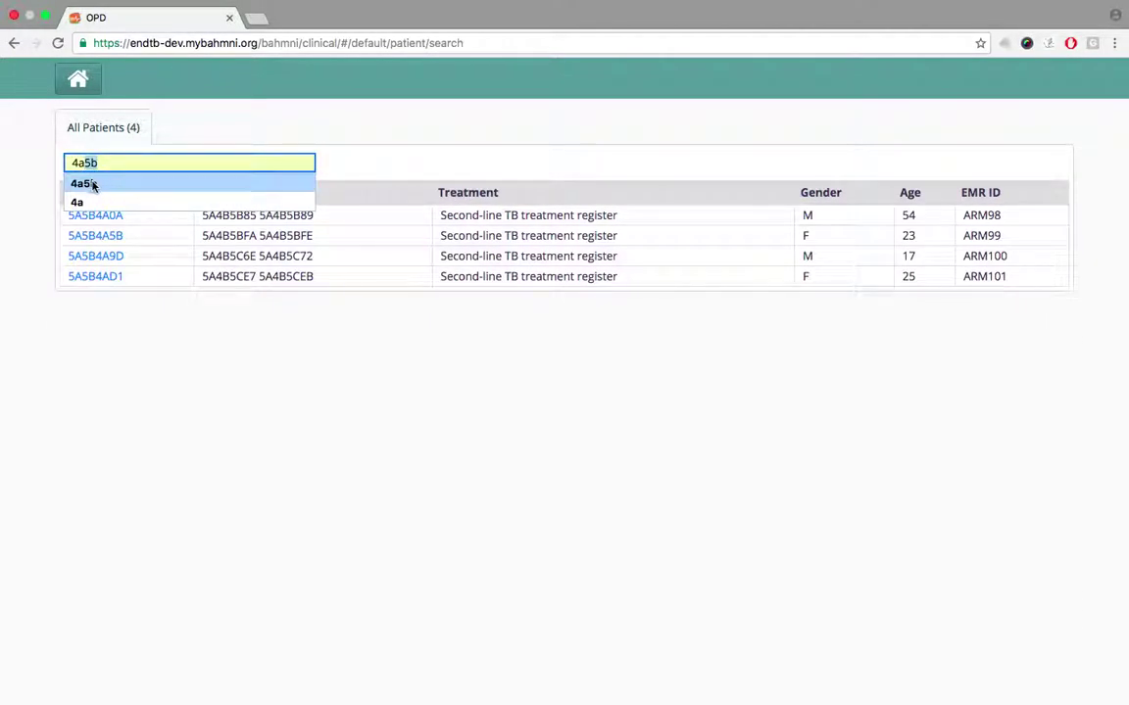
left_click(93, 184)
left_click(106, 217)
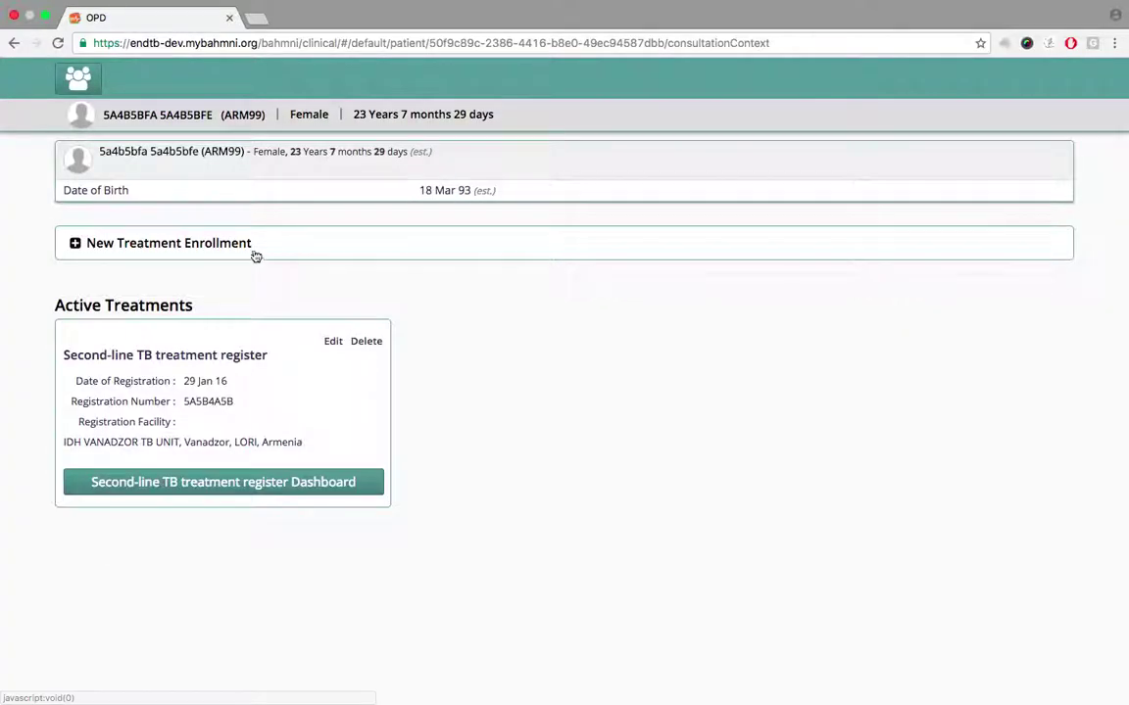
- Open the patient's Second-line TB treatment register dashboard and open the Hypertension serious adverse event for editing
left_click(272, 482)
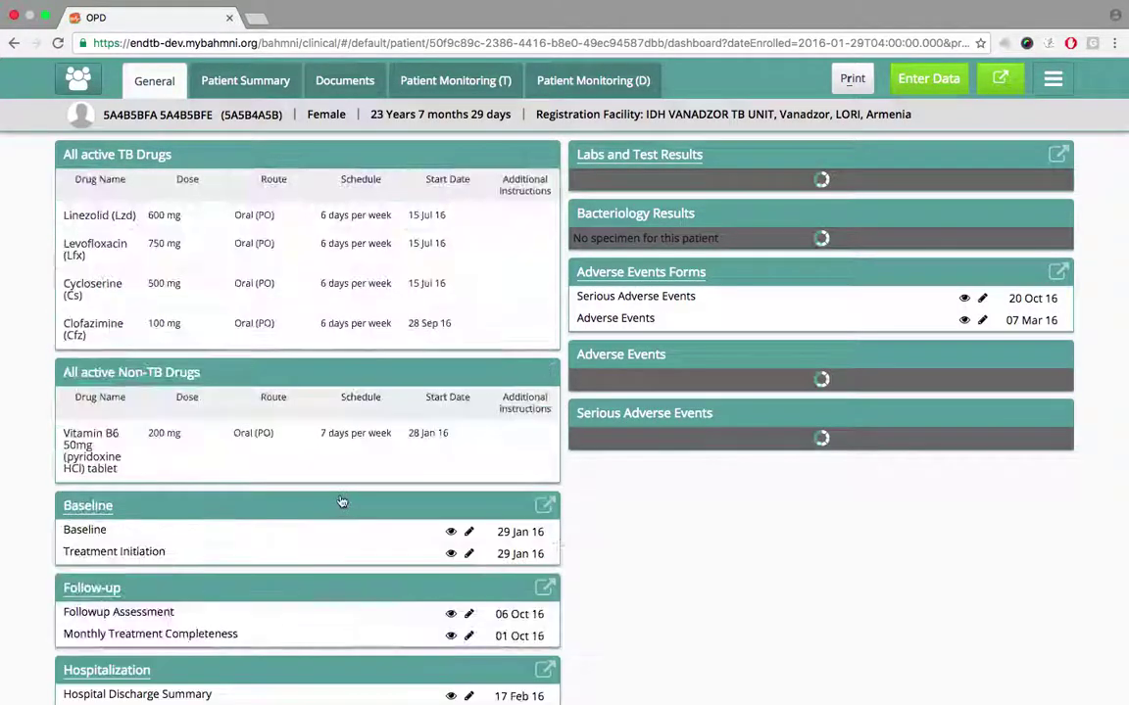
scroll(422, 542, "down", 7)
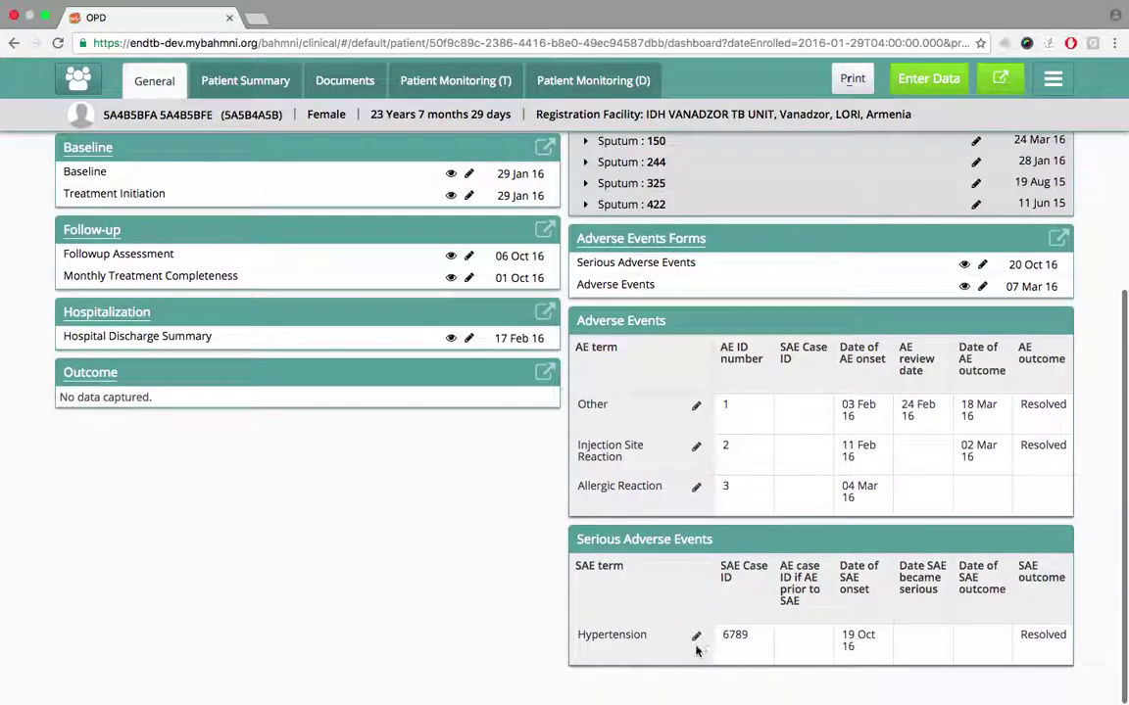
left_click(696, 639)
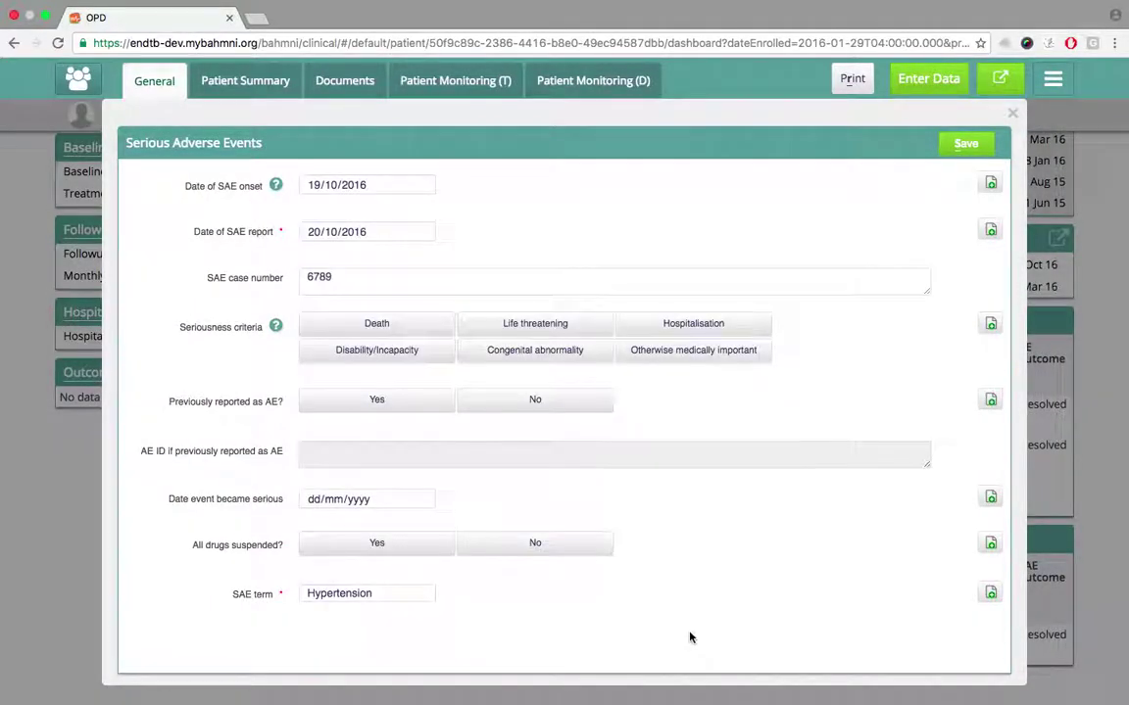
- Examine the SAE case number, outcome, maximum severity, TB drug treatment and other causal factors in the Serious Adverse Events form
left_click_drag(210, 283, 286, 279)
scroll(235, 315, "down", 3)
scroll(235, 315, "down", 4)
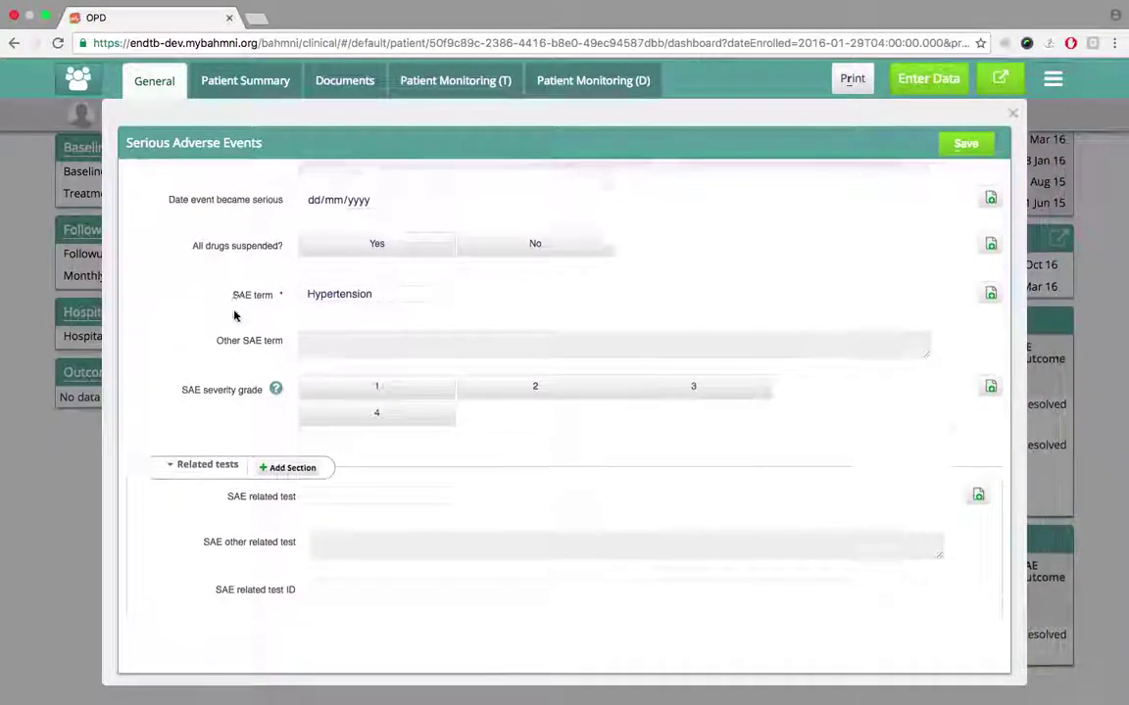
scroll(235, 315, "down", 12)
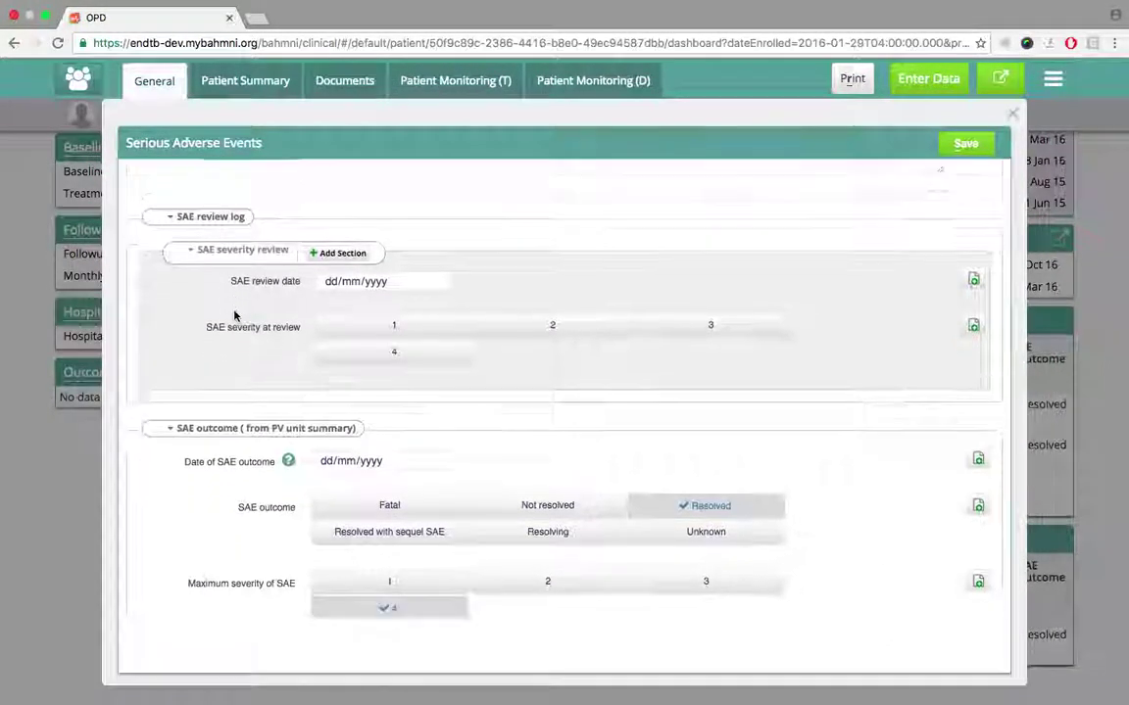
scroll(235, 316, "down", 2)
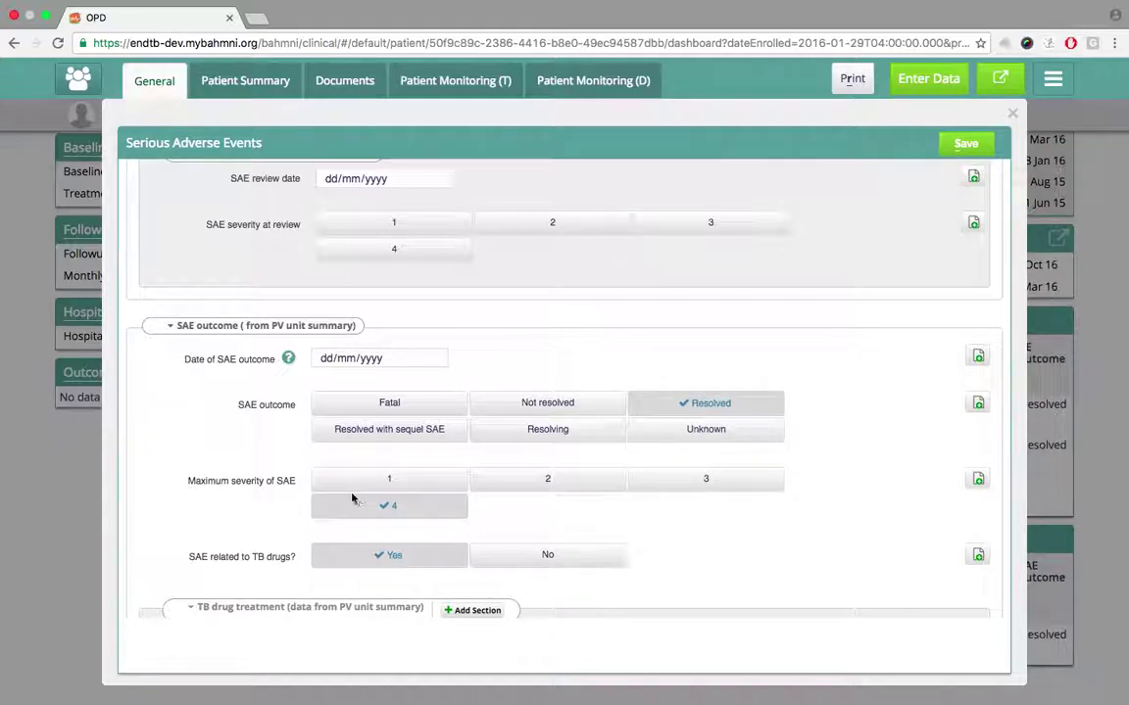
scroll(233, 537, "down", 4)
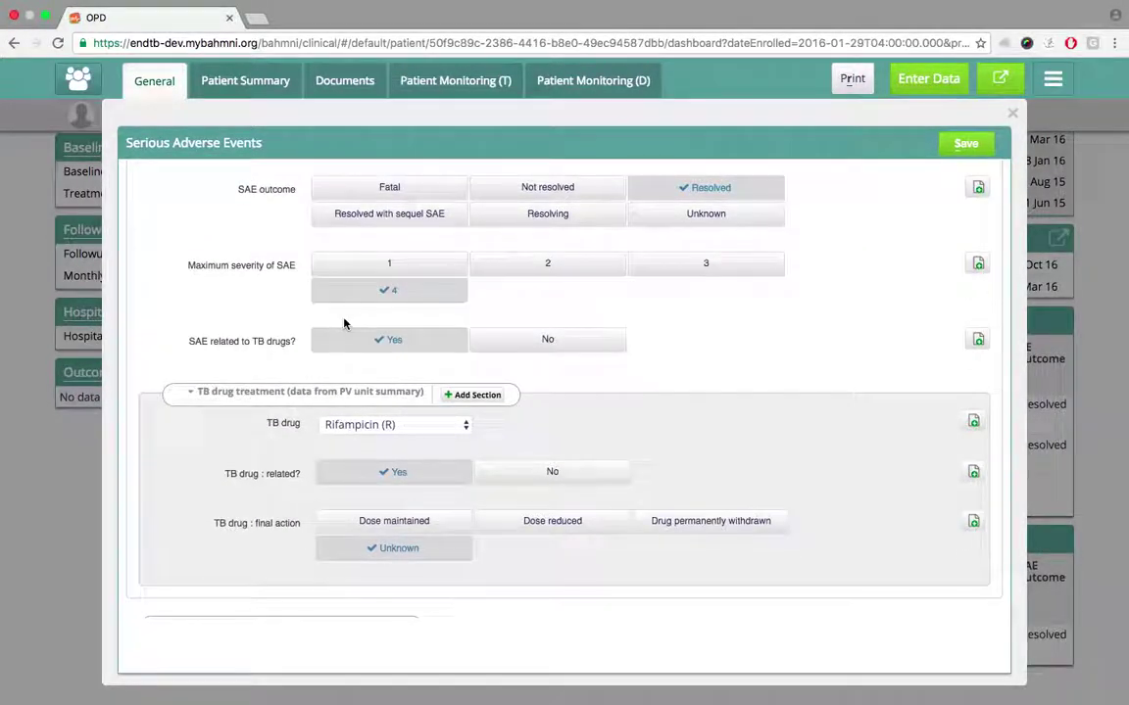
scroll(223, 444, "down", 1)
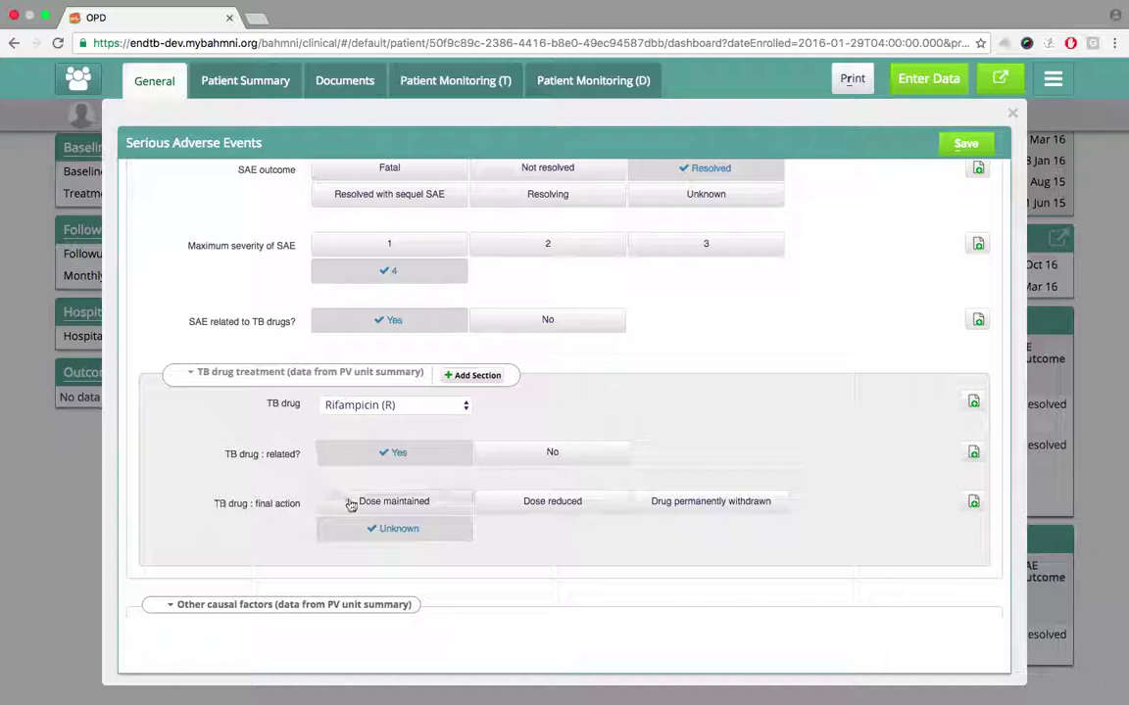
scroll(158, 533, "down", 3)
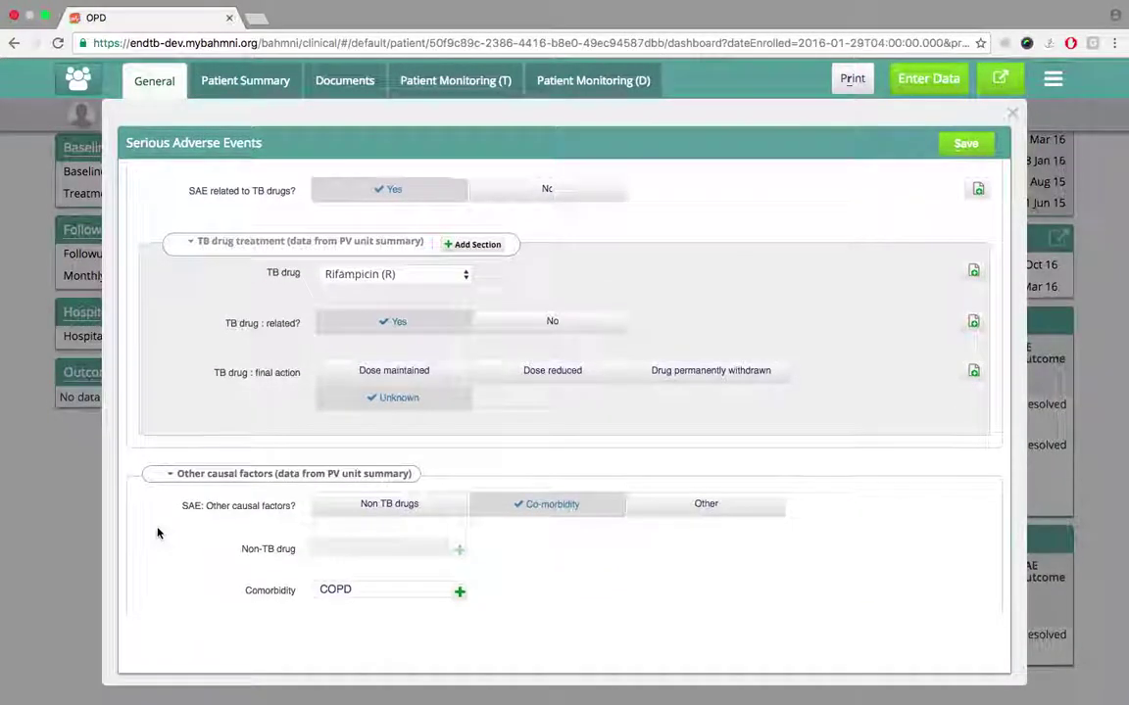
scroll(162, 529, "down", 1)
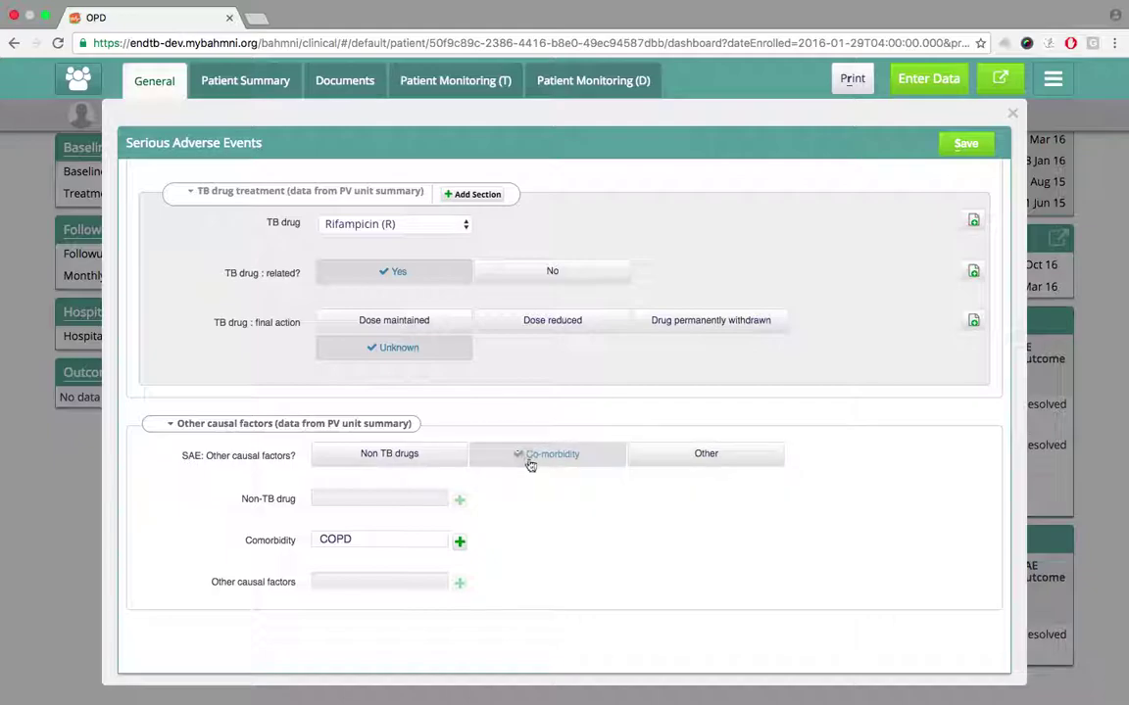
- Save the Serious Adverse Events form and leave the patient's record for the home page
scroll(614, 538, "up", 10)
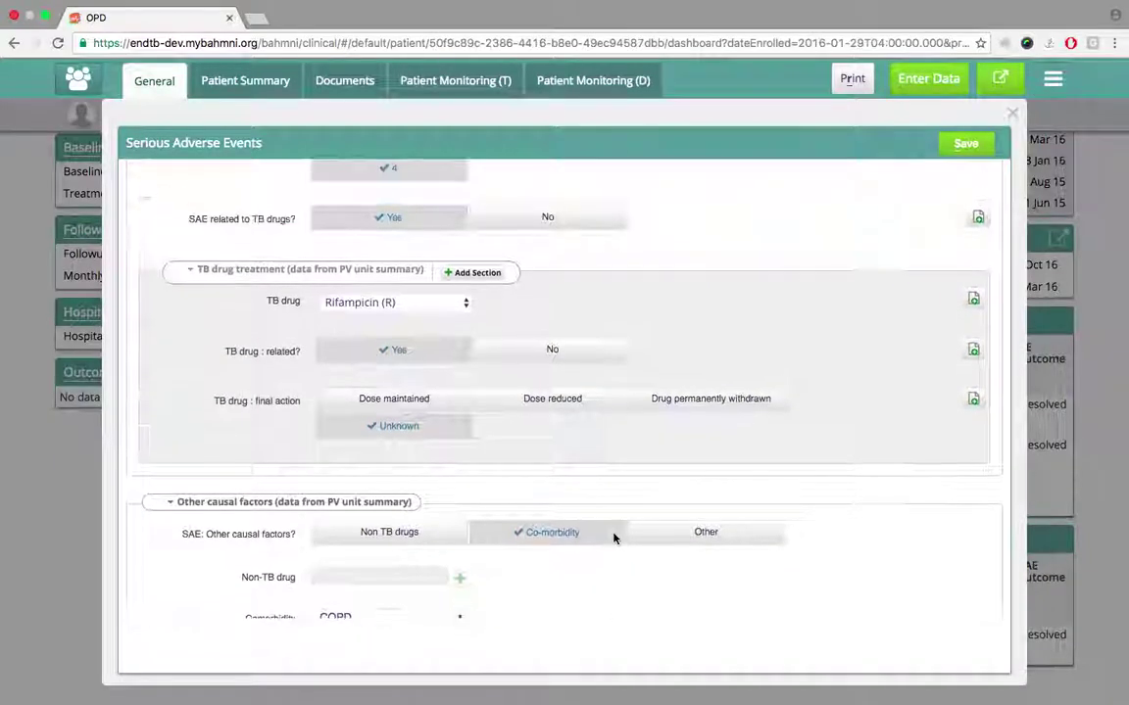
left_click(965, 145)
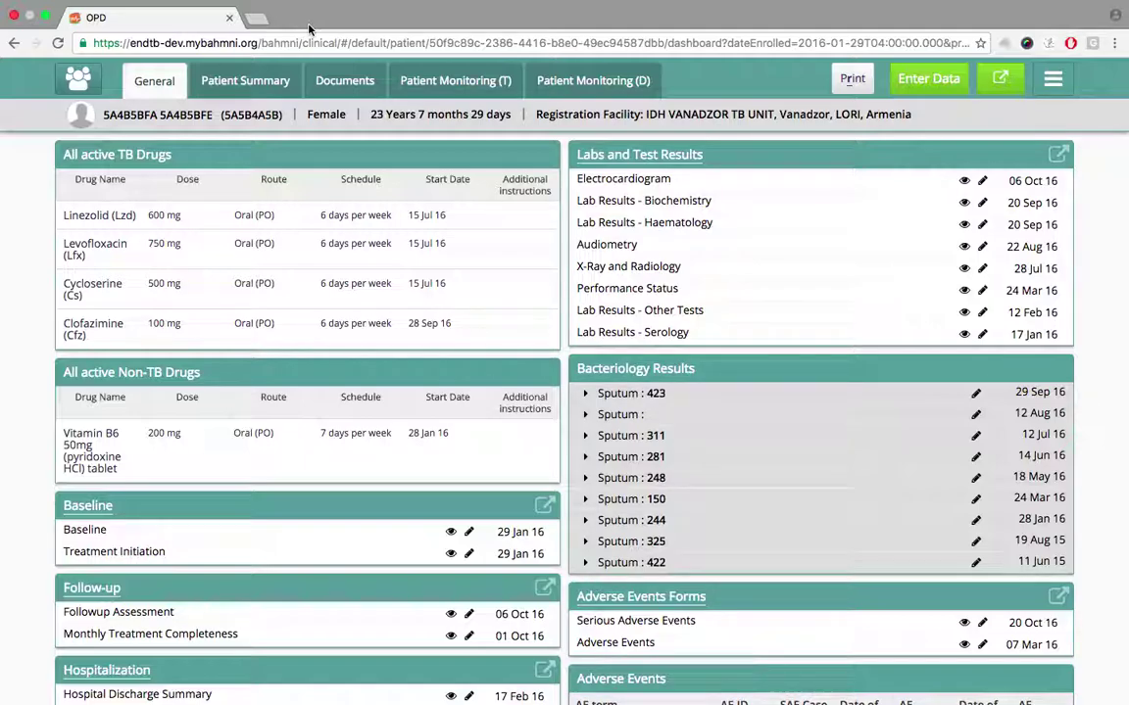
left_click(71, 83)
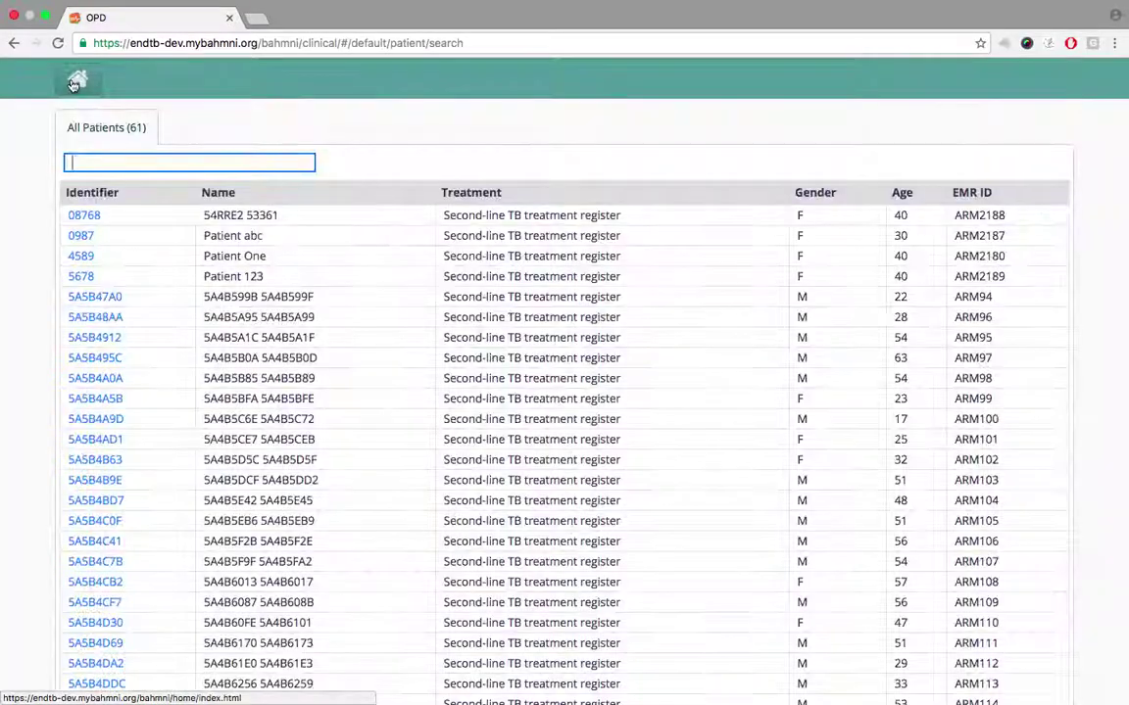
left_click(87, 84)
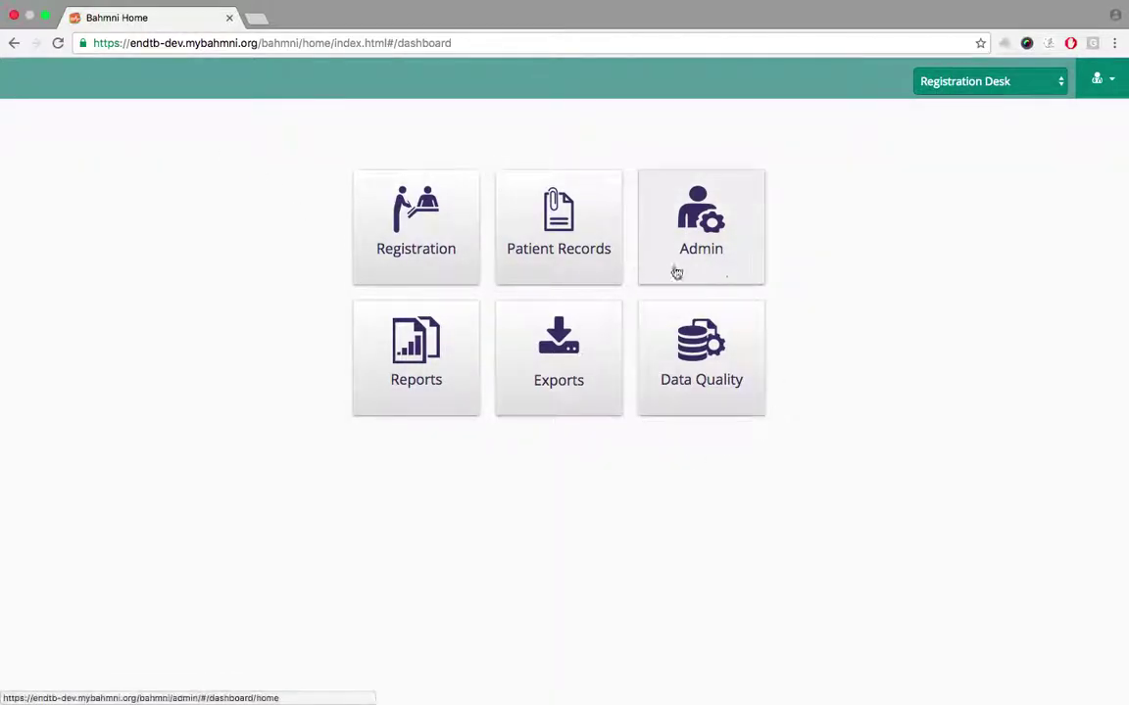
- Open Data Quality and check the note on the first "Case Definition is missing" row of the report
left_click(726, 398)
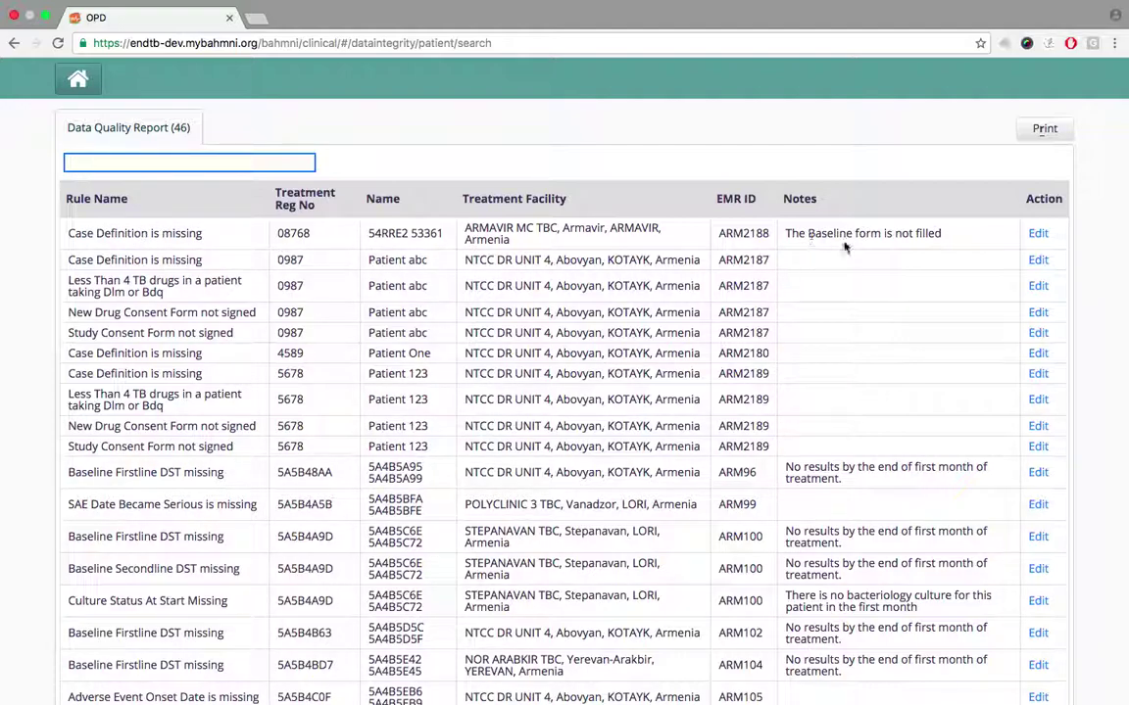
left_click_drag(785, 236, 950, 239)
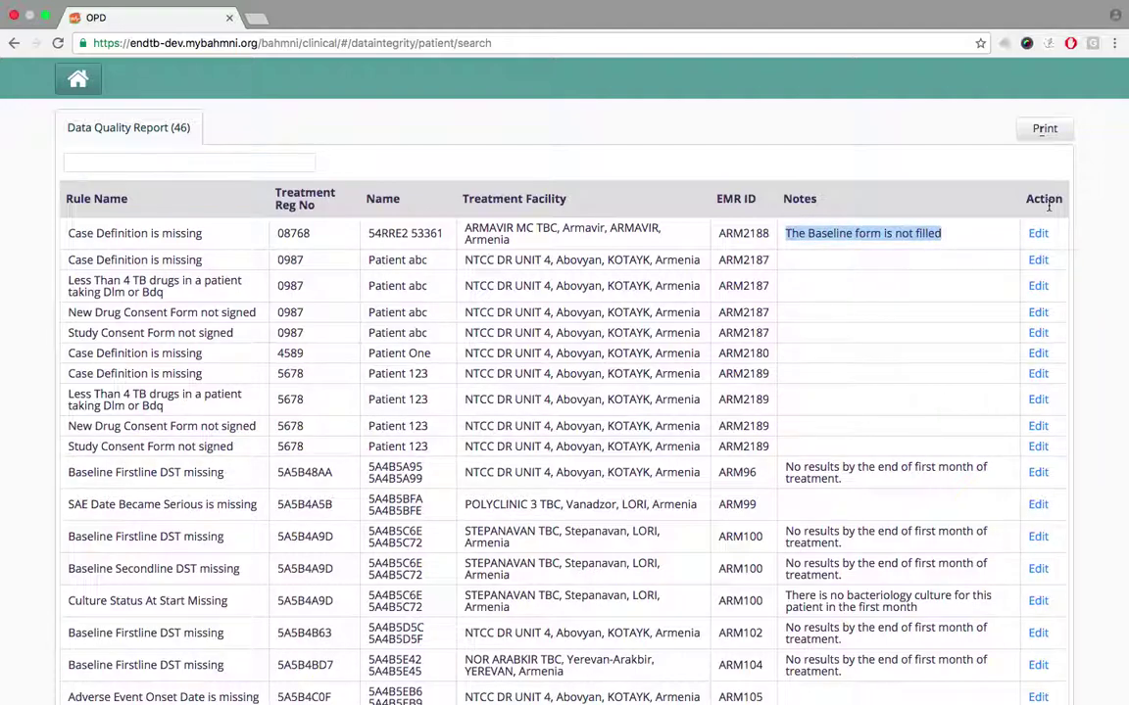
left_click(1000, 233)
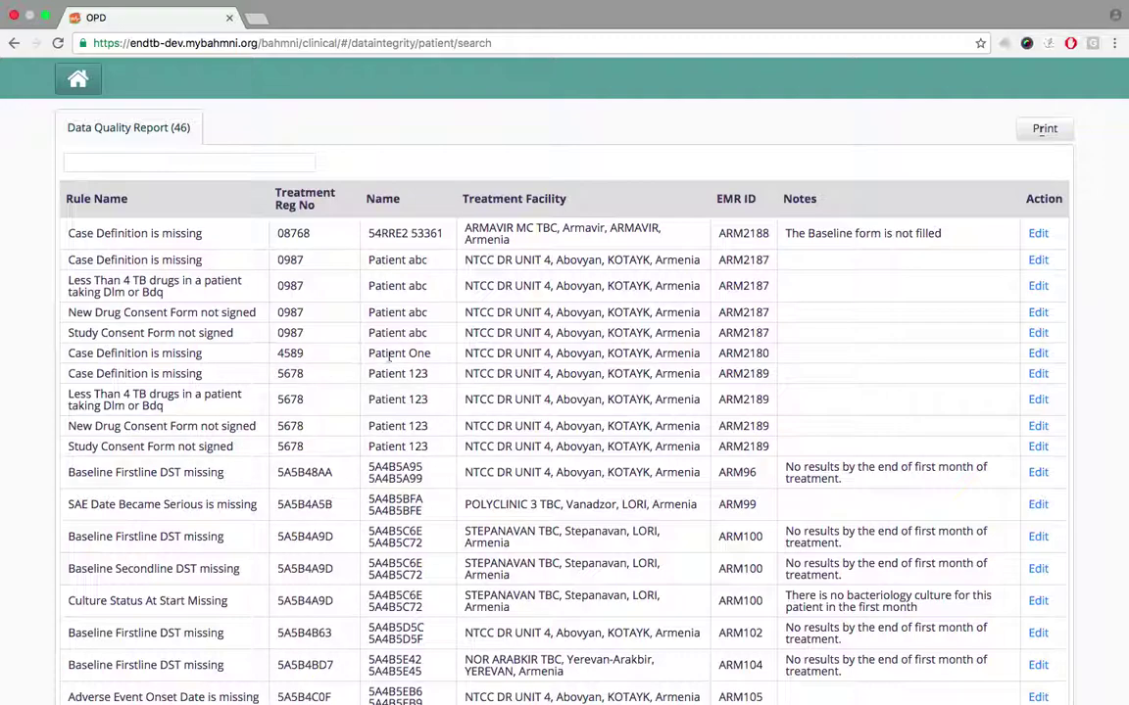
- Filter the Data Quality Report by the patient's full name and check which rule is listed for that patient
left_click_drag(380, 354, 437, 359)
left_click(219, 160)
type("pat")
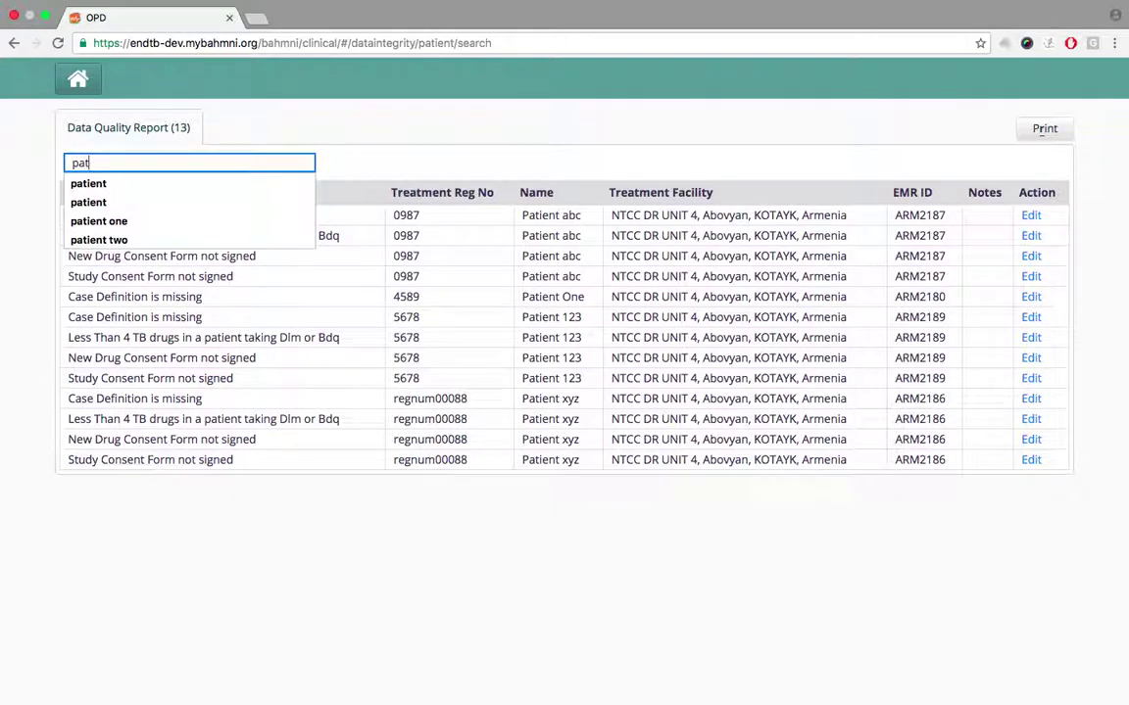
type("ient")
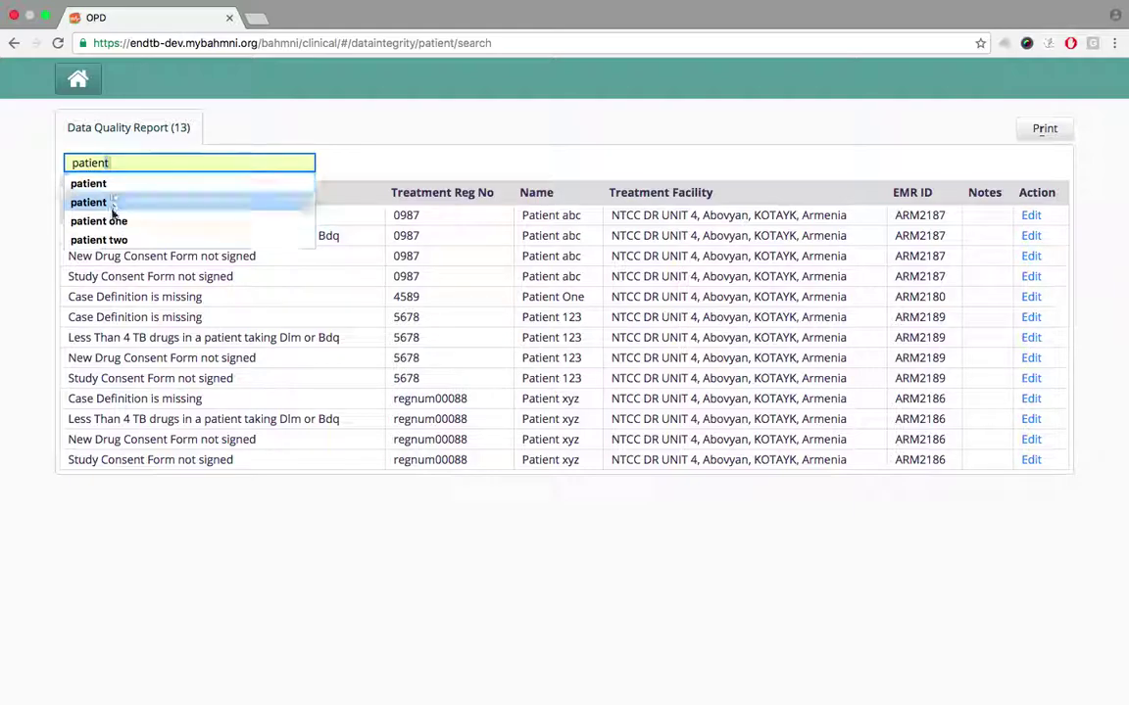
left_click(111, 220)
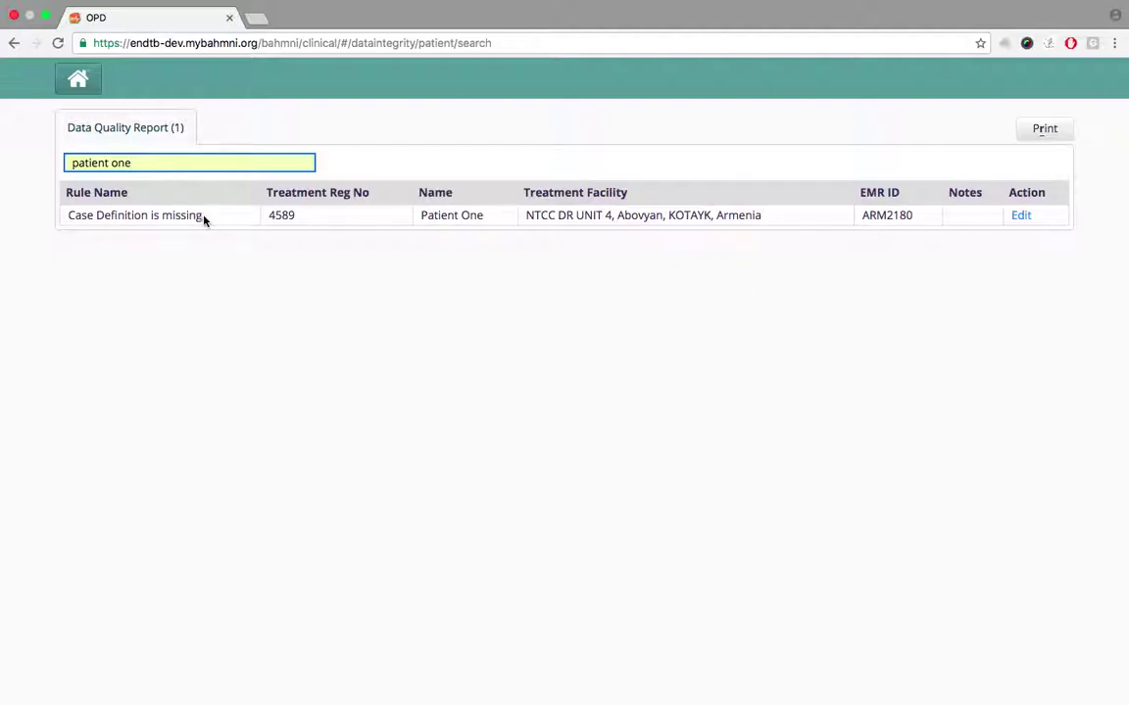
left_click_drag(202, 215, 49, 216)
left_click(40, 216)
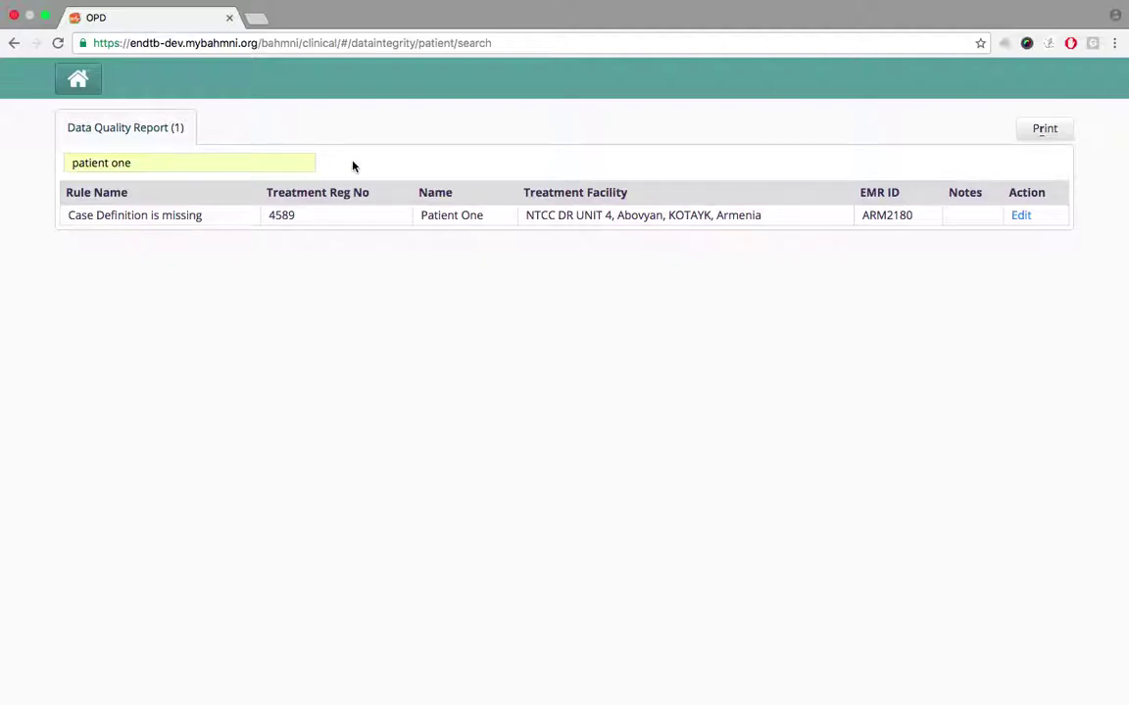
- Clear the name filter to list the full Data Quality Report and return to the home page
double_click(196, 164)
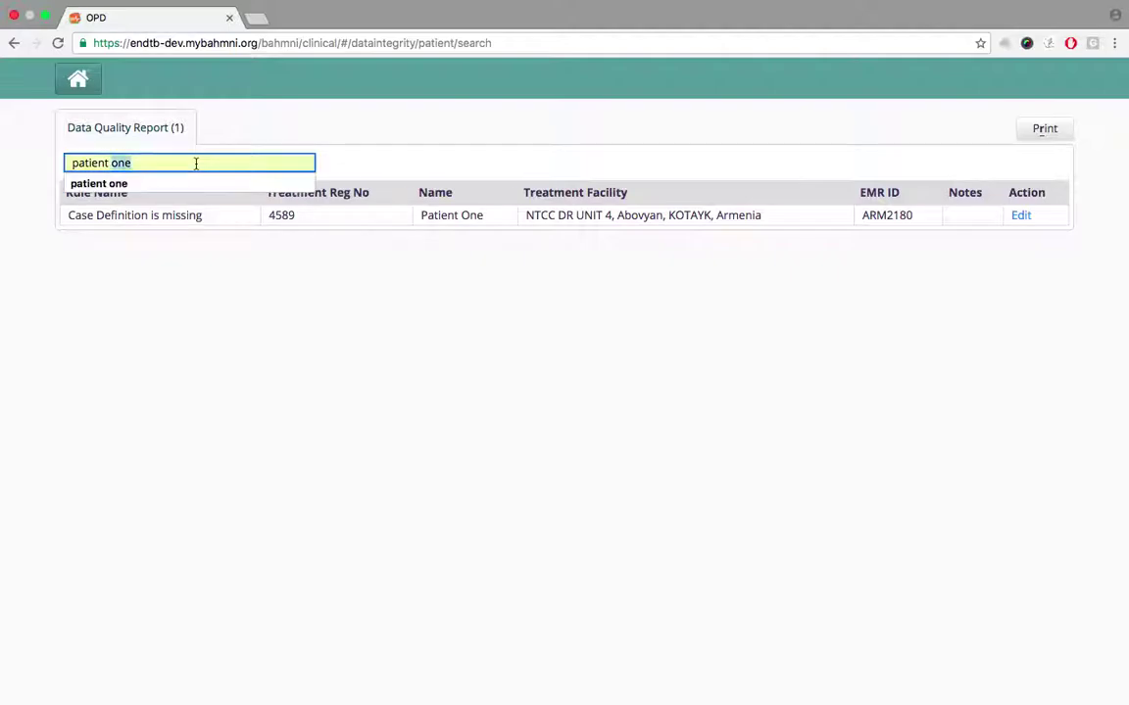
left_click(370, 141)
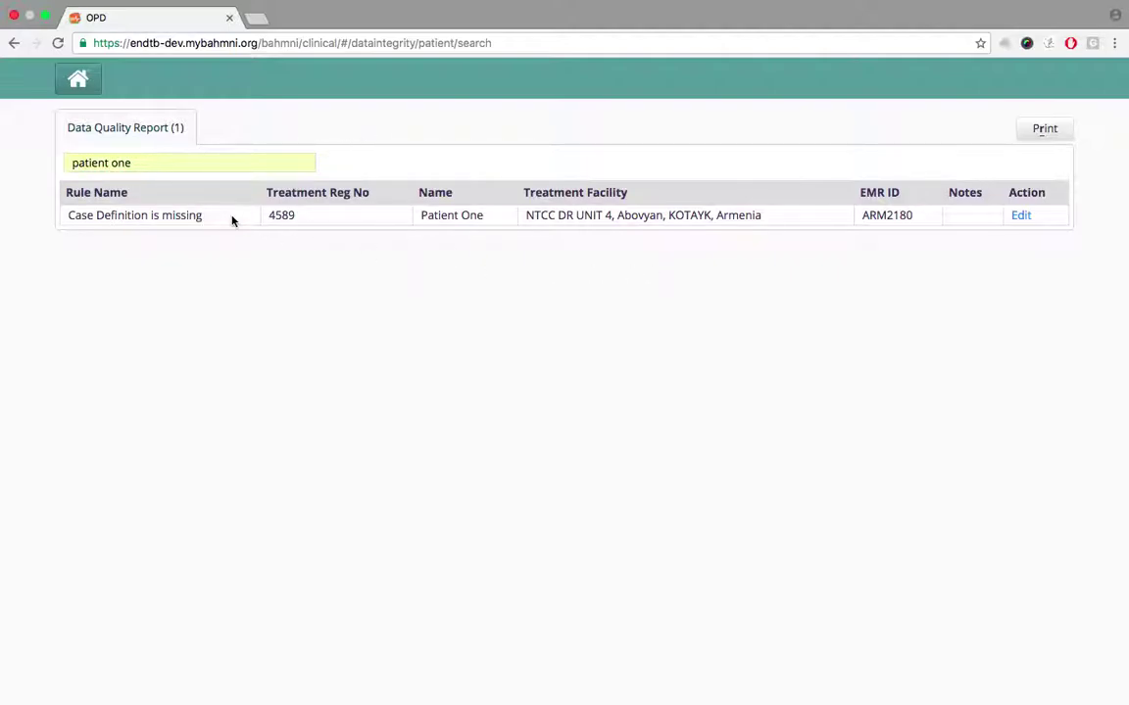
double_click(154, 163)
key("BackSpace")
key("BackSpace")
key("BackSpace")
key("BackSpace")
key("BackSpace")
key("BackSpace")
key("BackSpace")
key("BackSpace")
key("BackSpace")
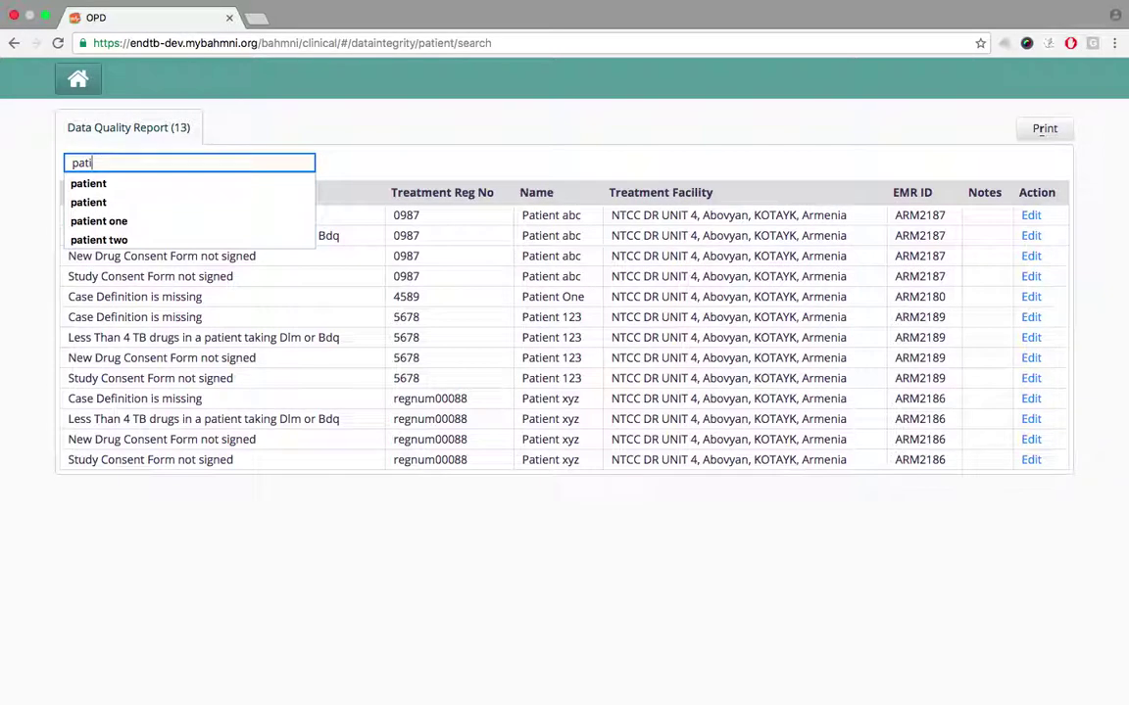
left_click(393, 176)
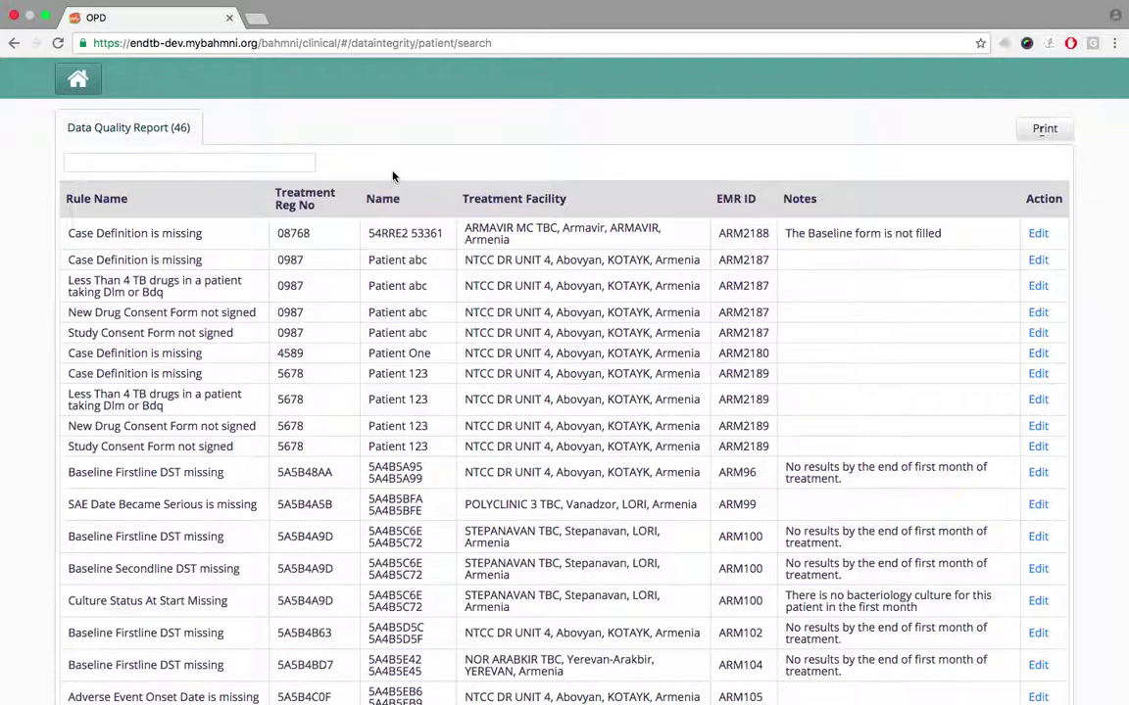
left_click(86, 86)
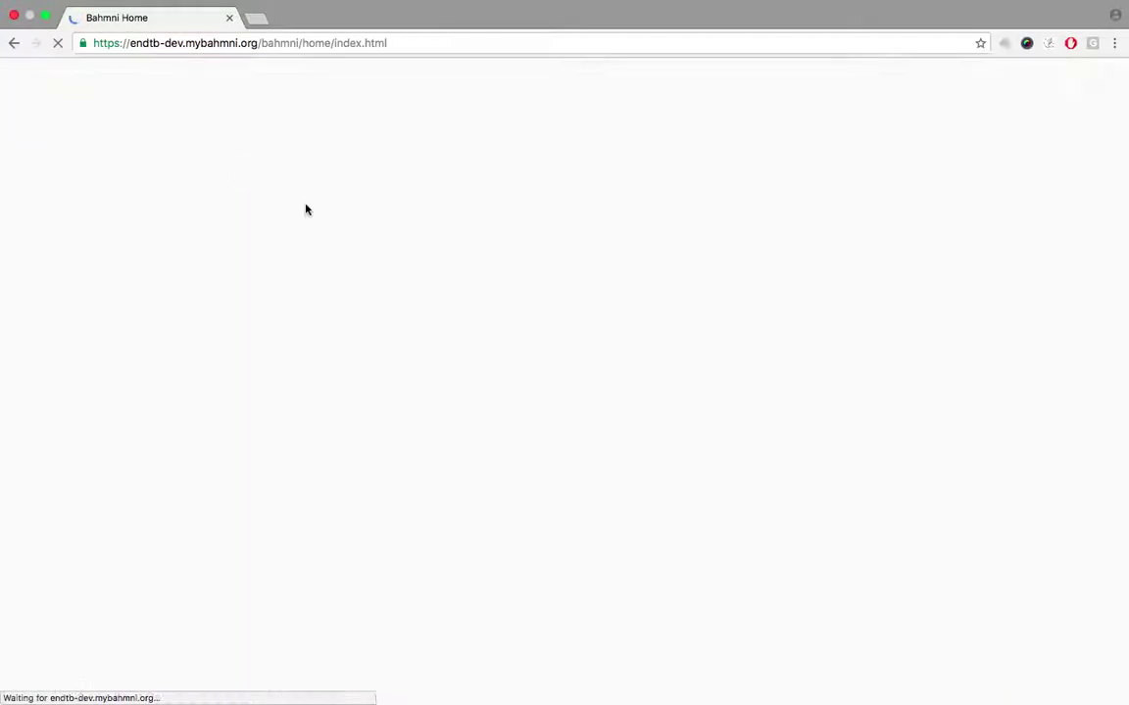
- Switch to the slideshow presentation and advance to the Generate Reports & Exports slide
key("ctrl+Right")
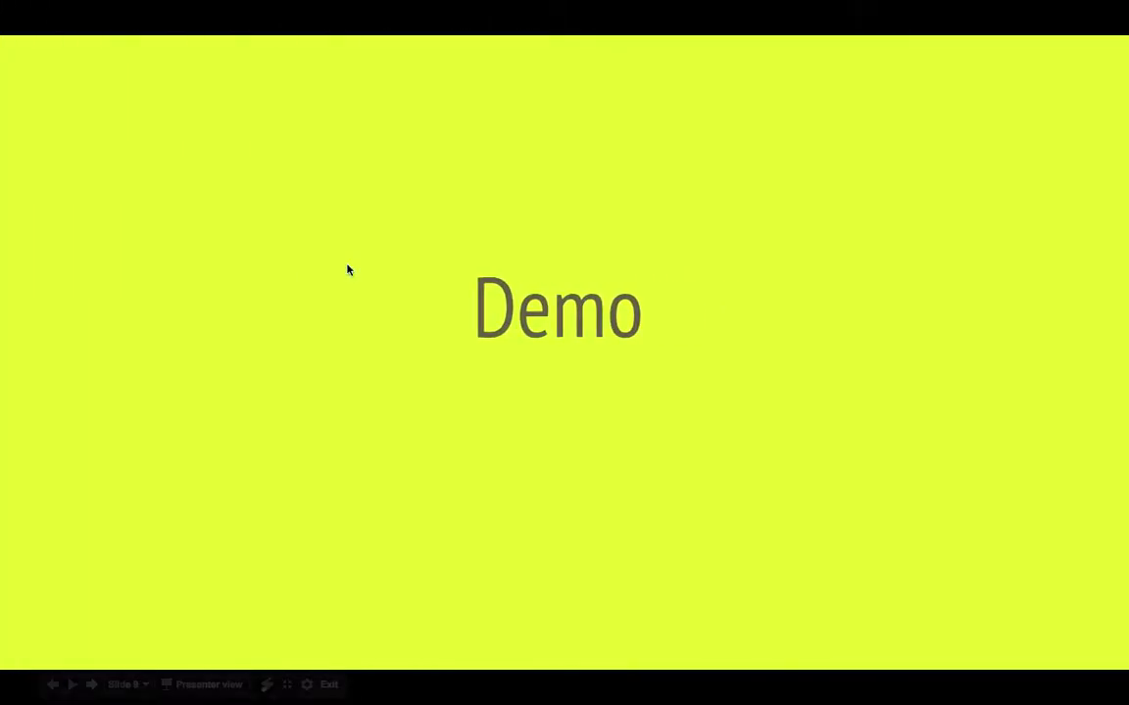
key("Right")
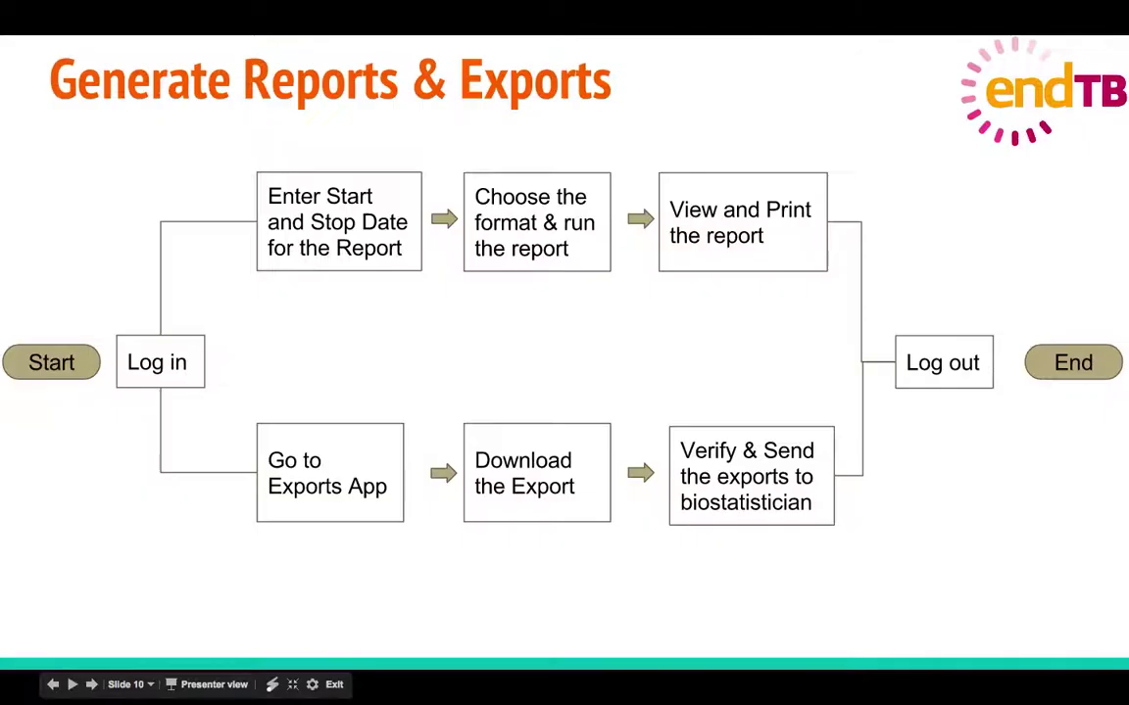
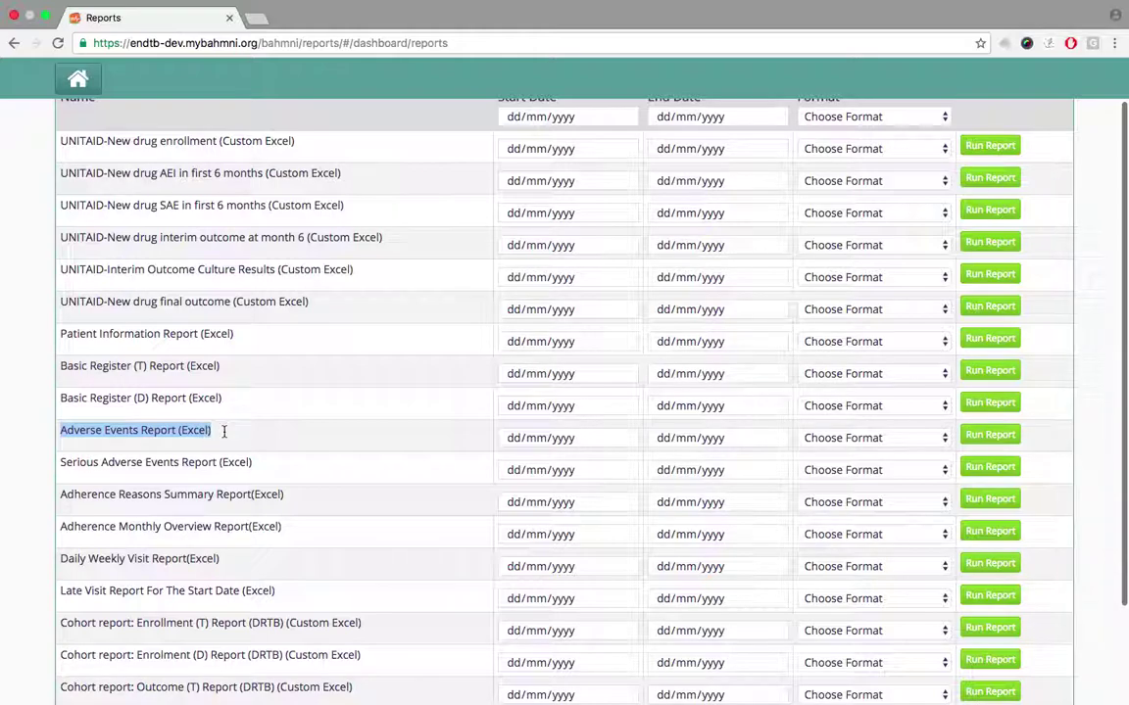
- Set the Adverse Events Report's start date to 16/11/2015 and its end date to 16/11/2016
left_click(343, 439)
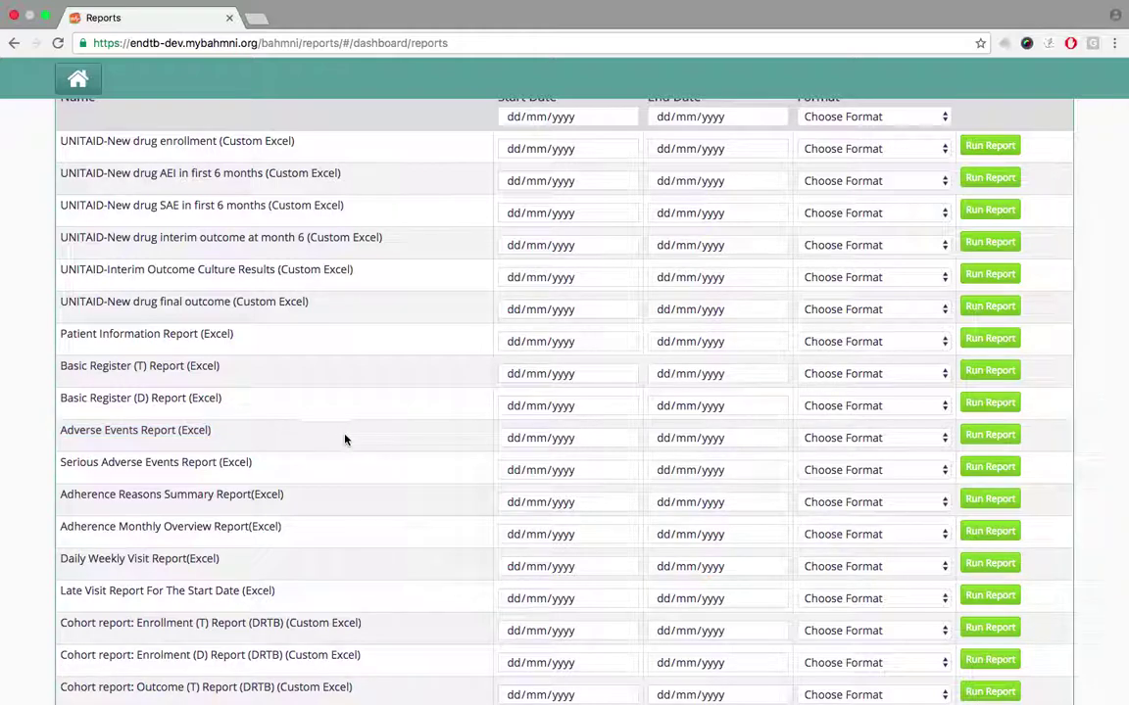
left_click(621, 439)
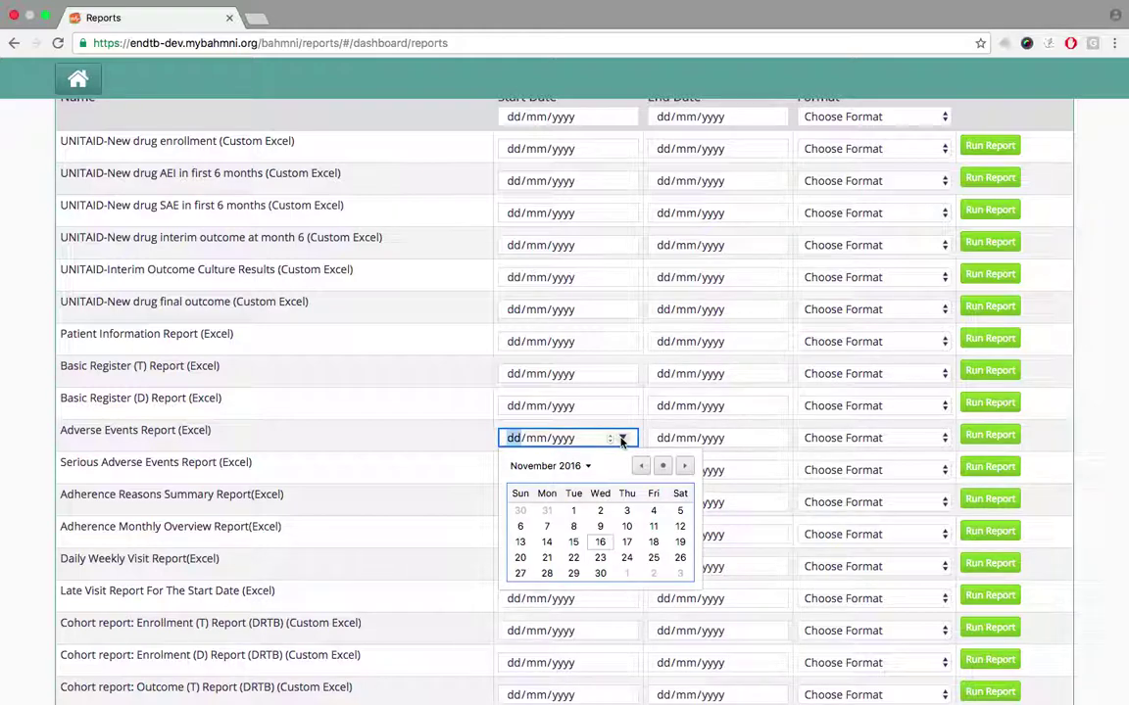
left_click(600, 540)
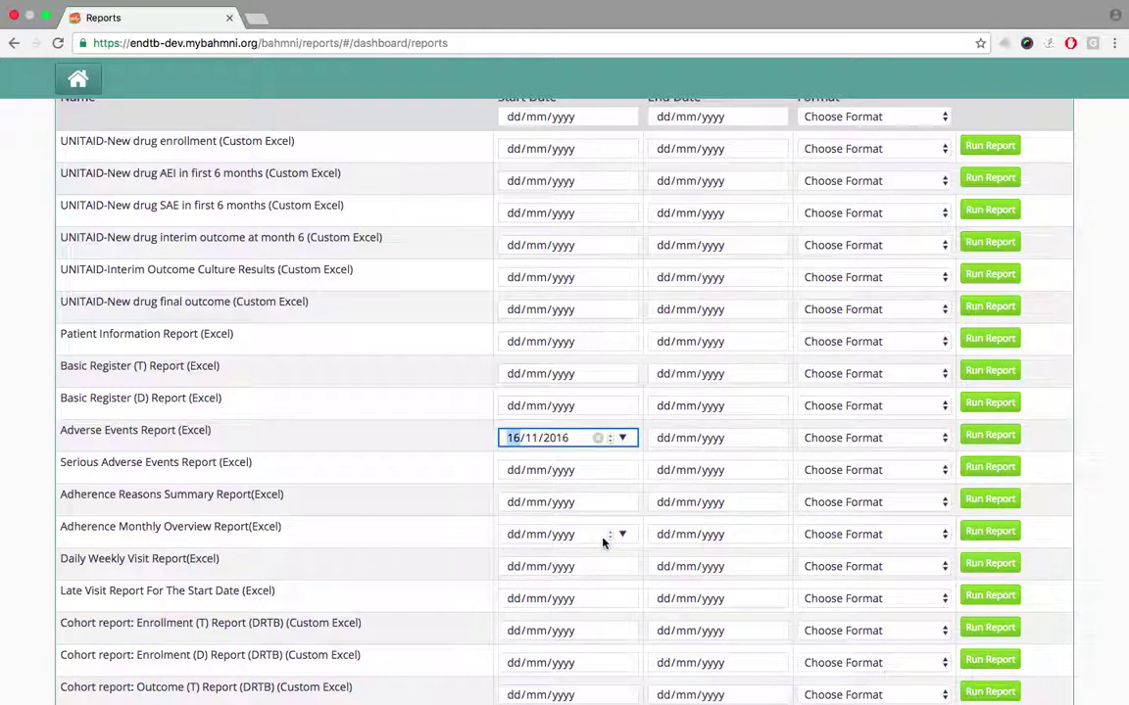
left_click(560, 441)
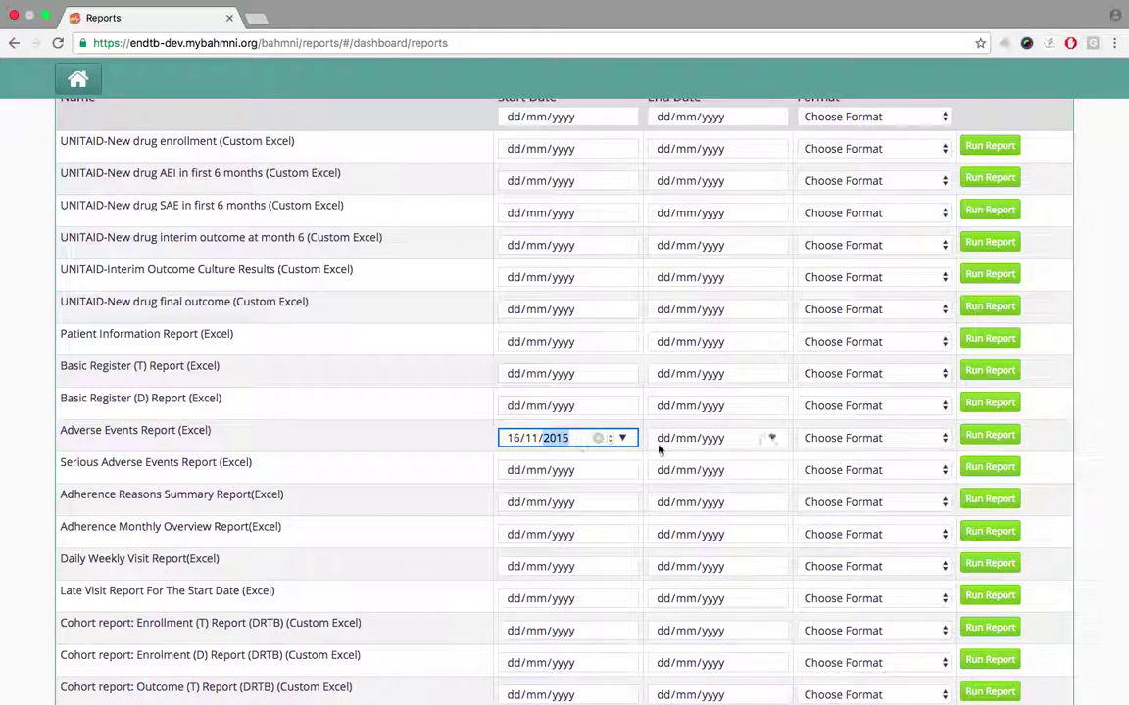
left_click(771, 441)
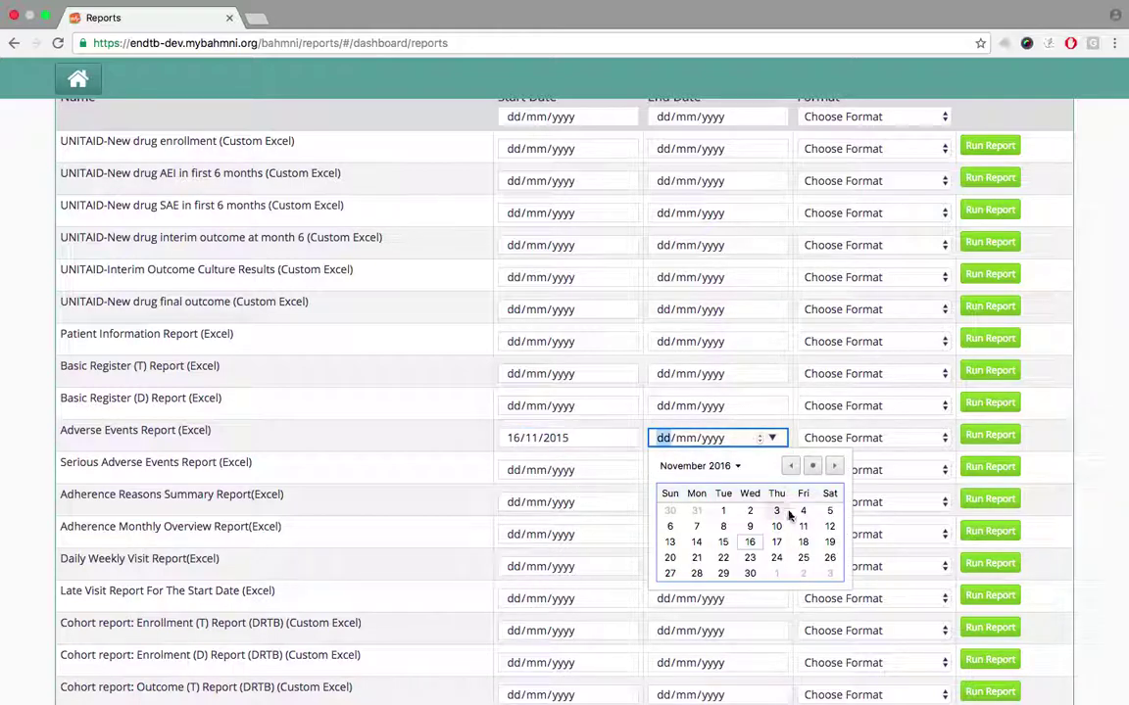
left_click(754, 539)
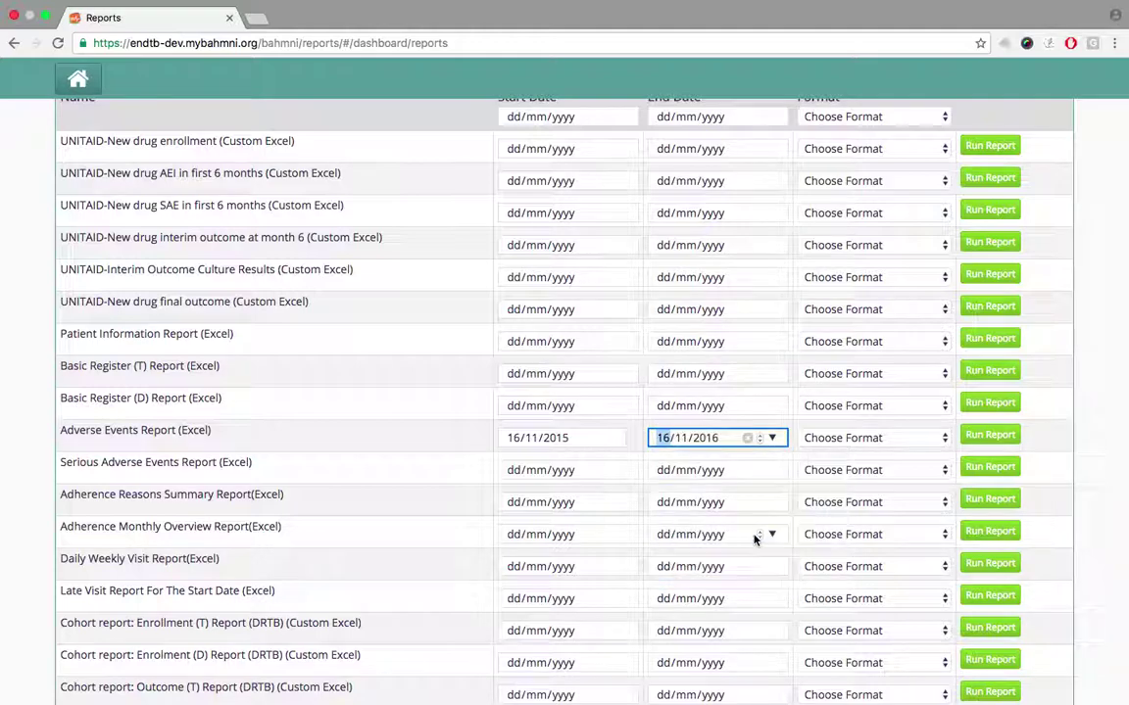
left_click(796, 443)
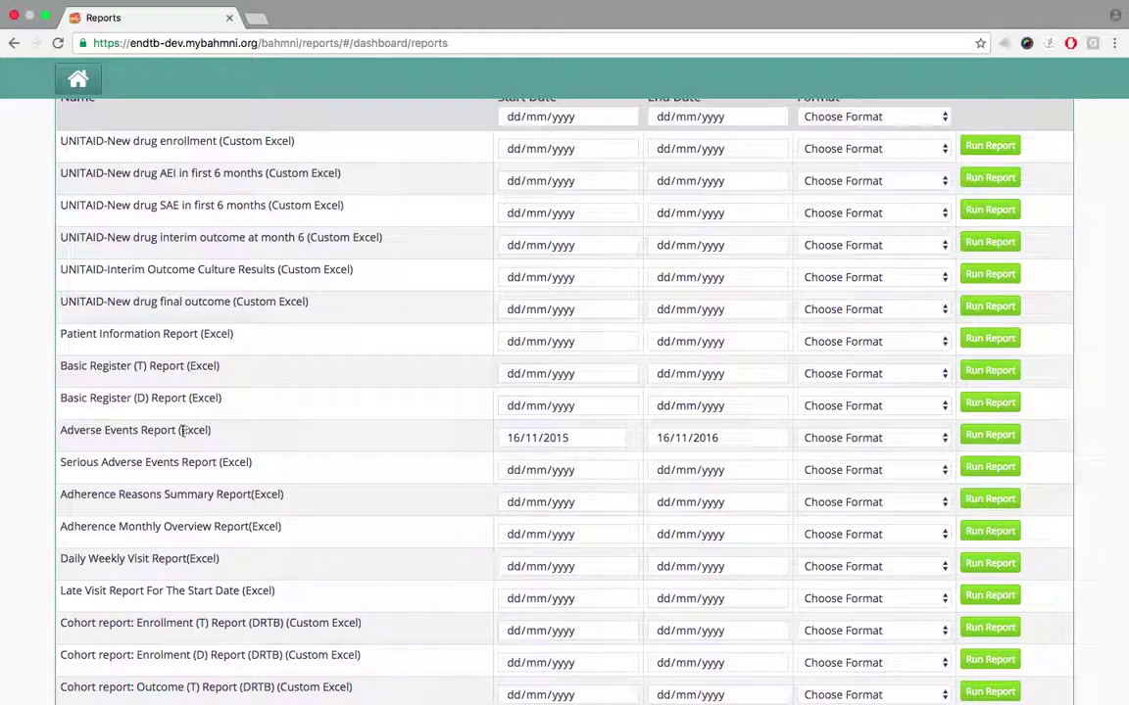
- Choose the EXCEL format for the Adverse Events Report and run it
left_click_drag(183, 430, 207, 430)
left_click(899, 443)
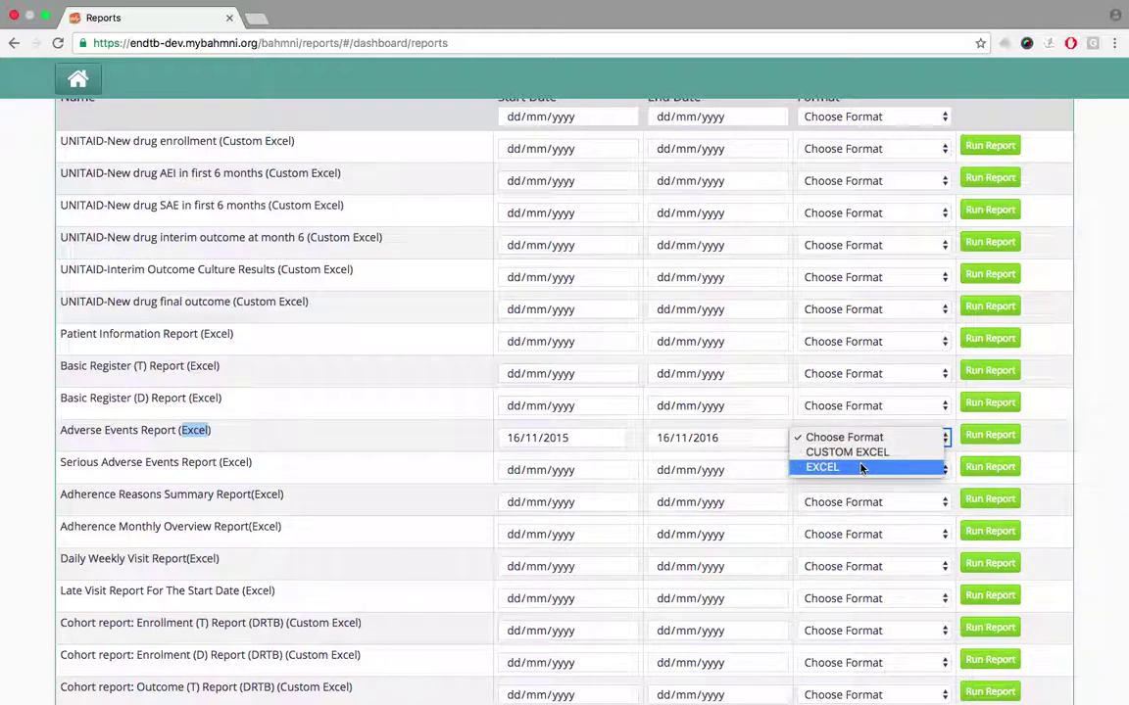
left_click(861, 468)
left_click(976, 437)
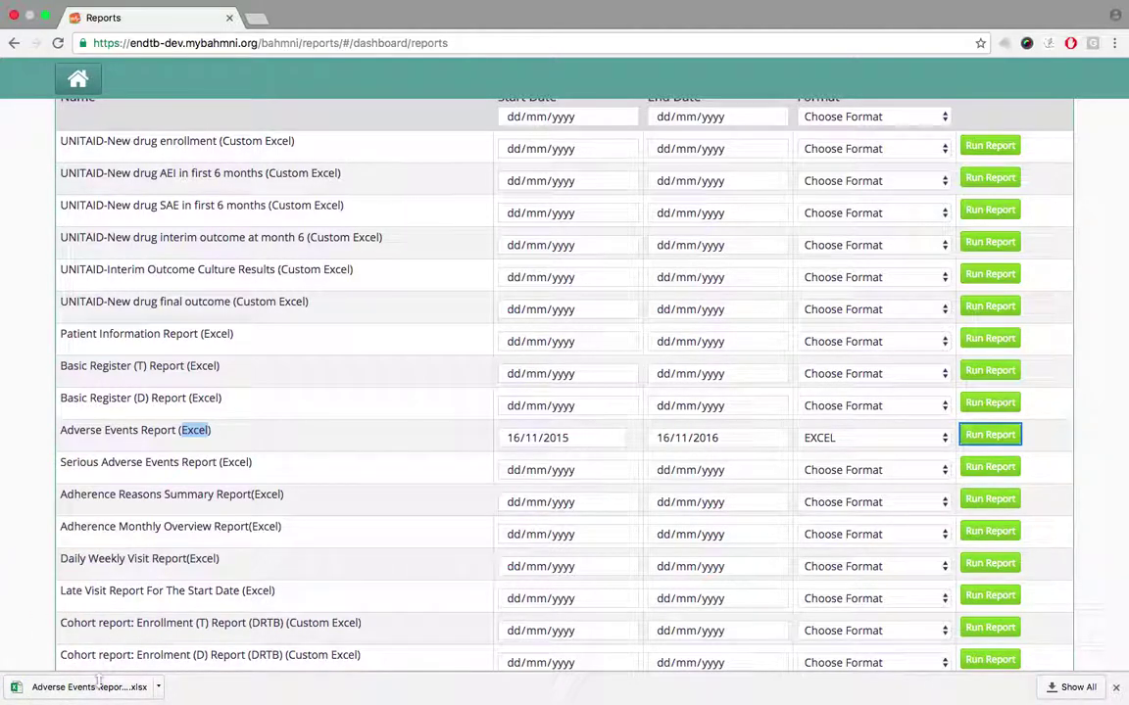
- Open the downloaded Adverse Events Report in Excel, make its window full screen and enlarge the sheet to 150%
left_click(24, 692)
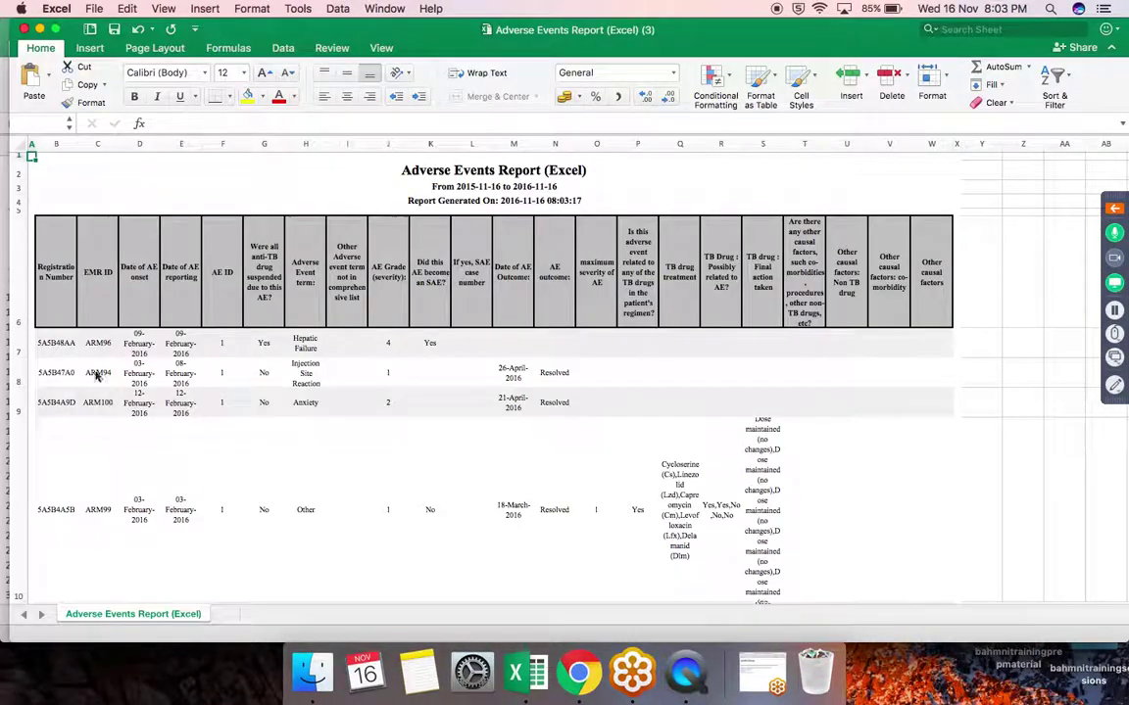
left_click(56, 30)
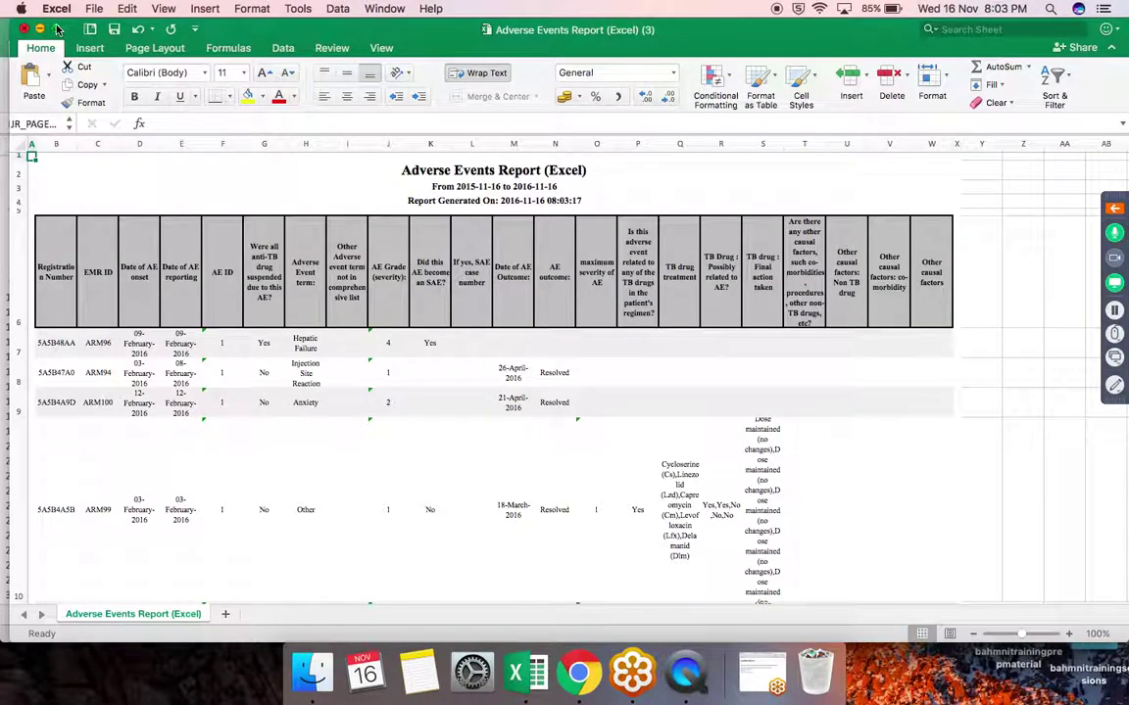
mouse_move(1074, 698)
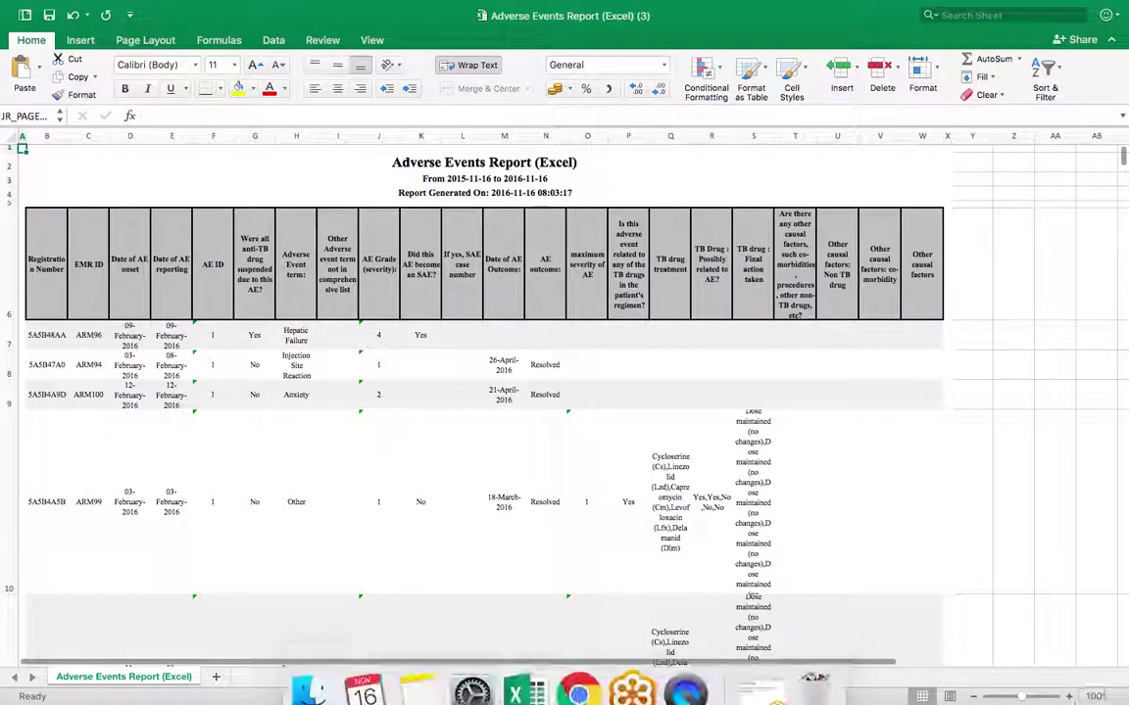
left_click(1019, 619)
left_click(1070, 697)
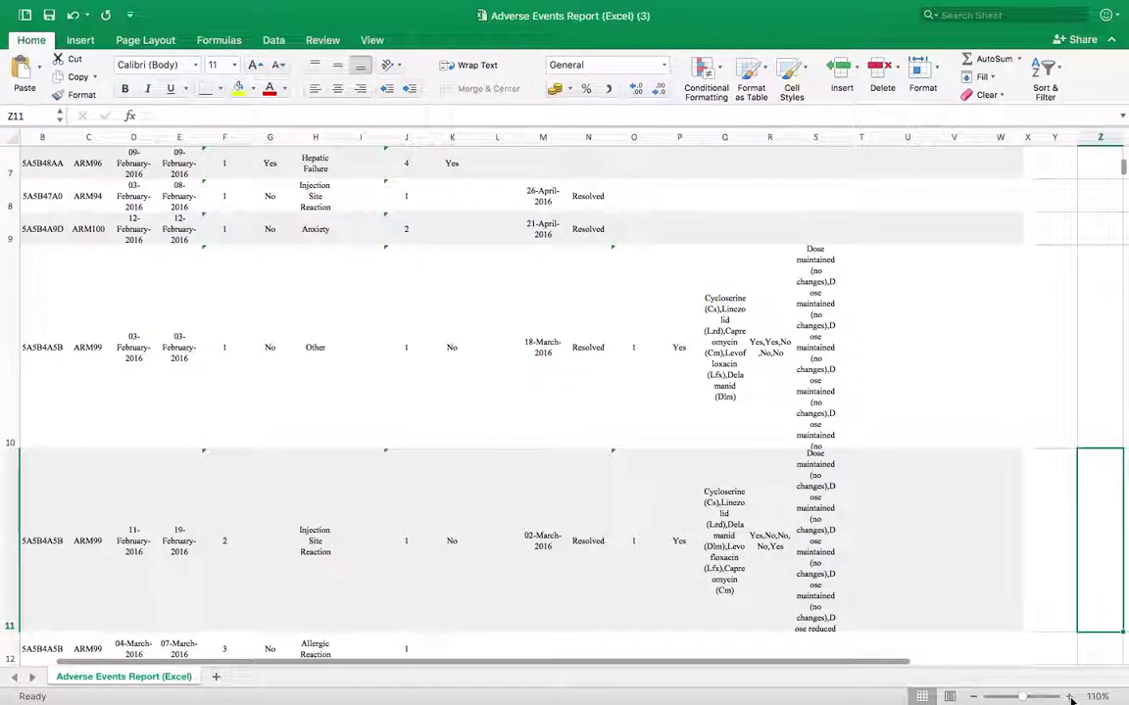
left_click(1069, 697)
left_click(1070, 697)
left_click(1069, 696)
left_click(1070, 696)
- Examine the first columns of the Adverse Events Report, including EMR ID and Date of AE reporting
scroll(559, 476, "left", 5)
scroll(558, 476, "up", 10)
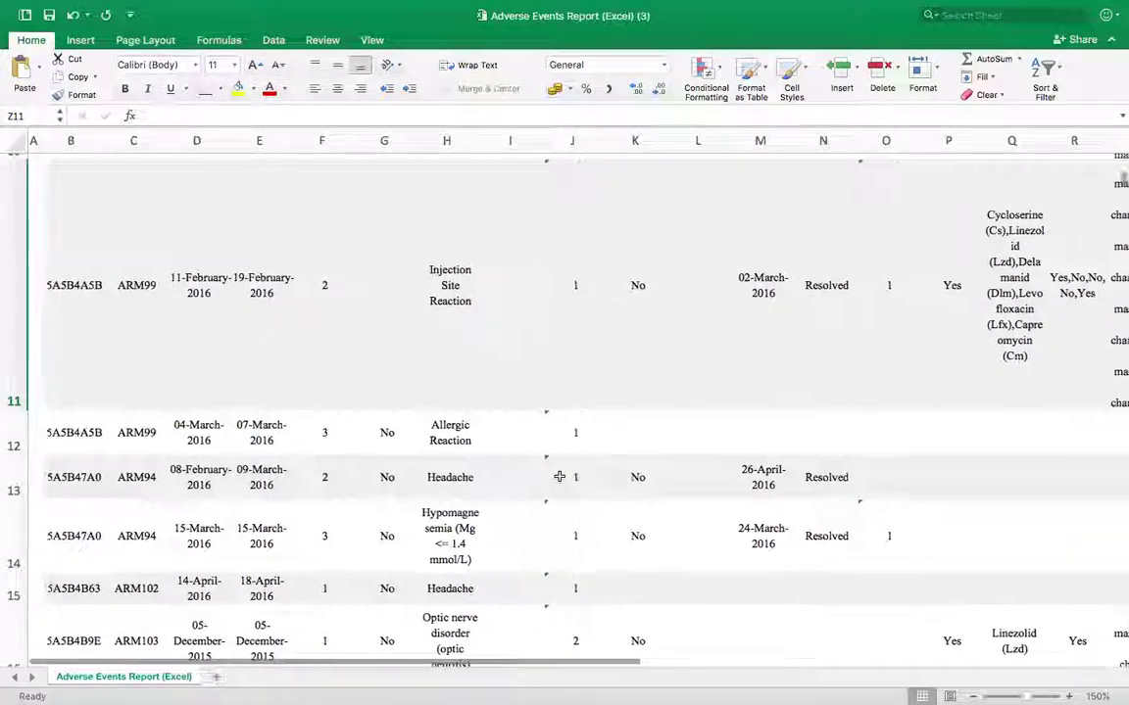
scroll(559, 477, "down", 1)
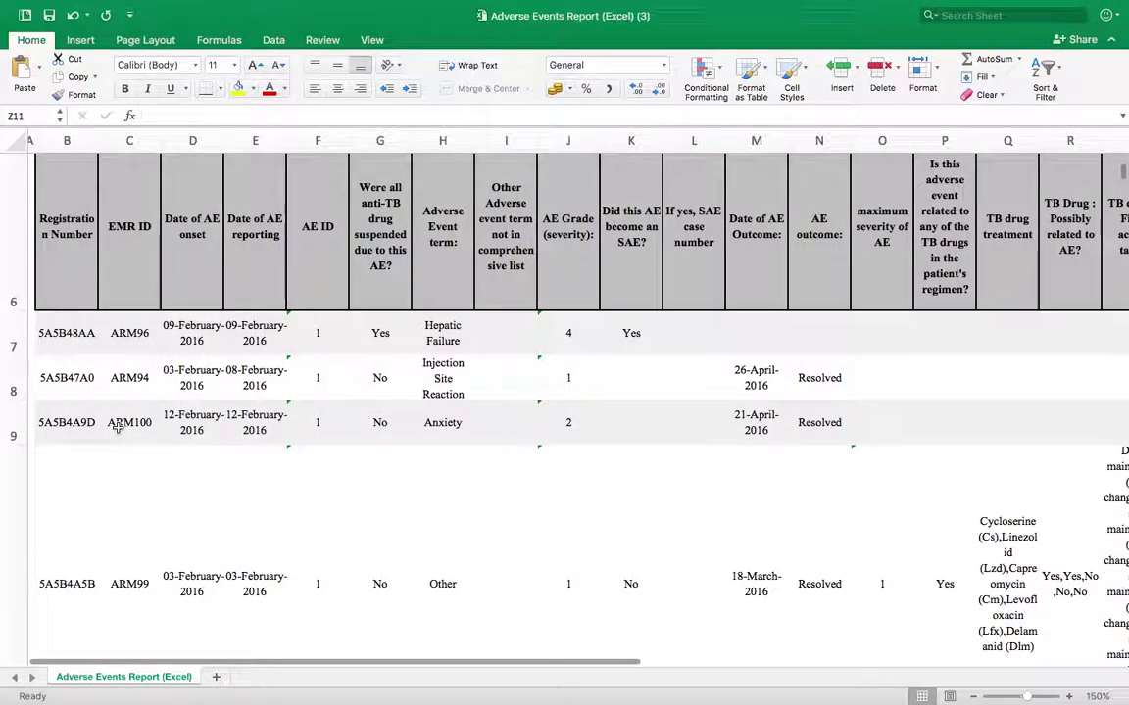
scroll(80, 361, "up", 1)
scroll(80, 361, "down", 2)
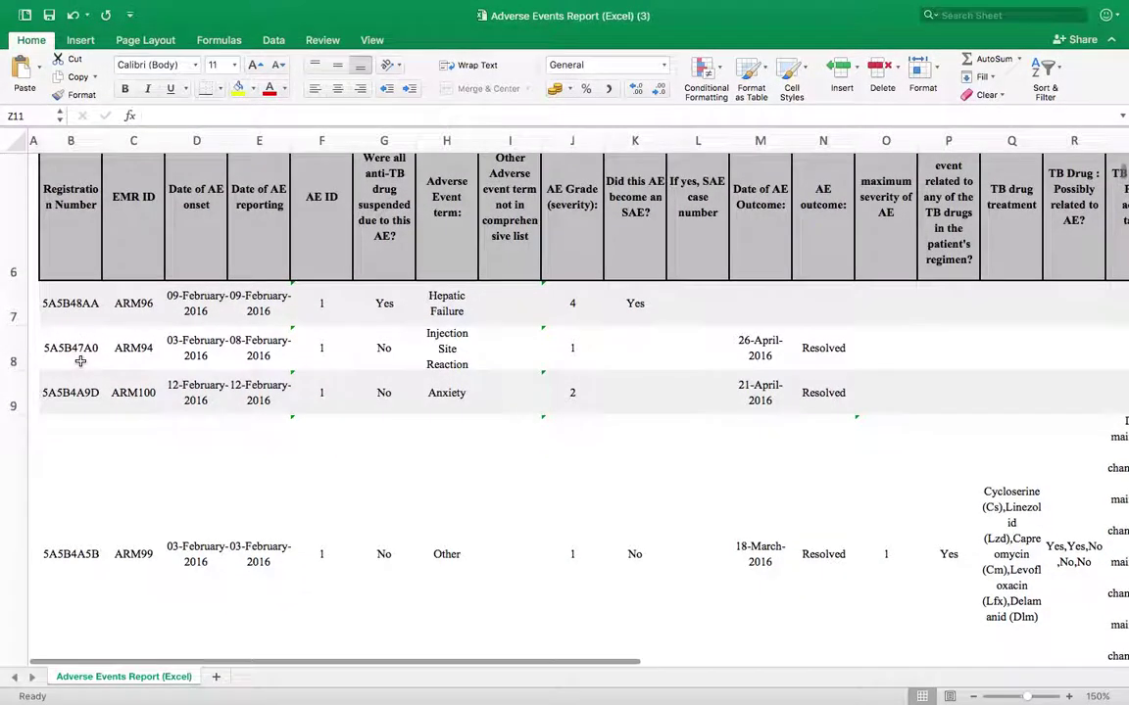
left_click(140, 232)
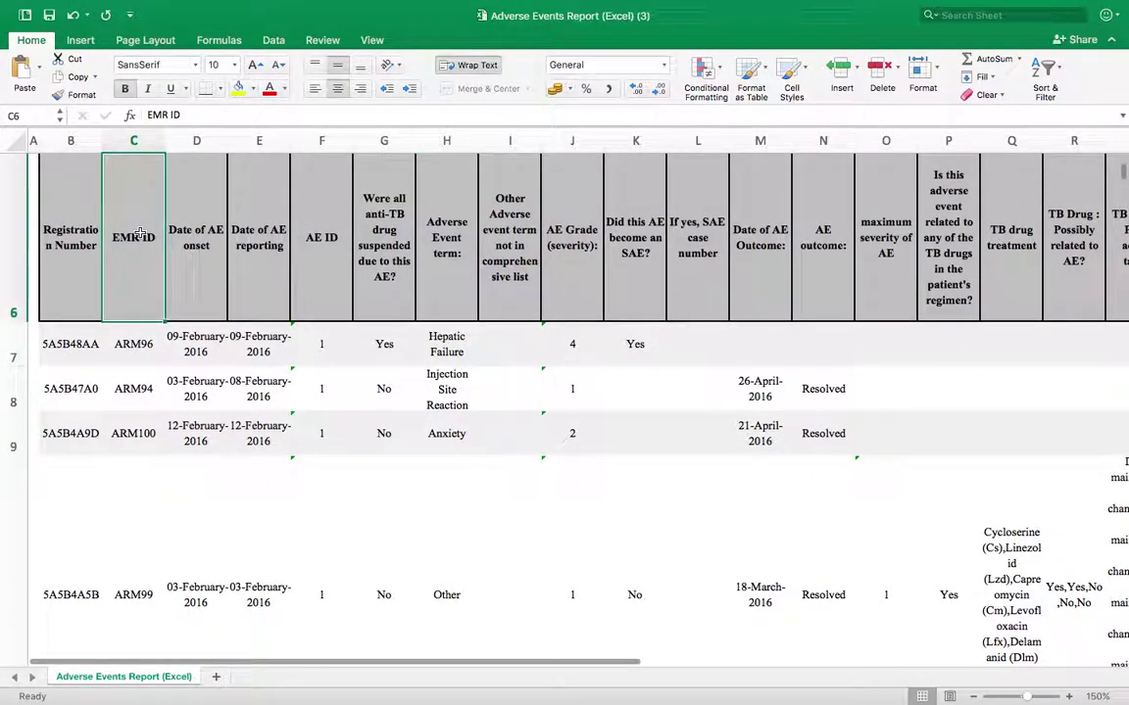
key("Return")
left_click(134, 290)
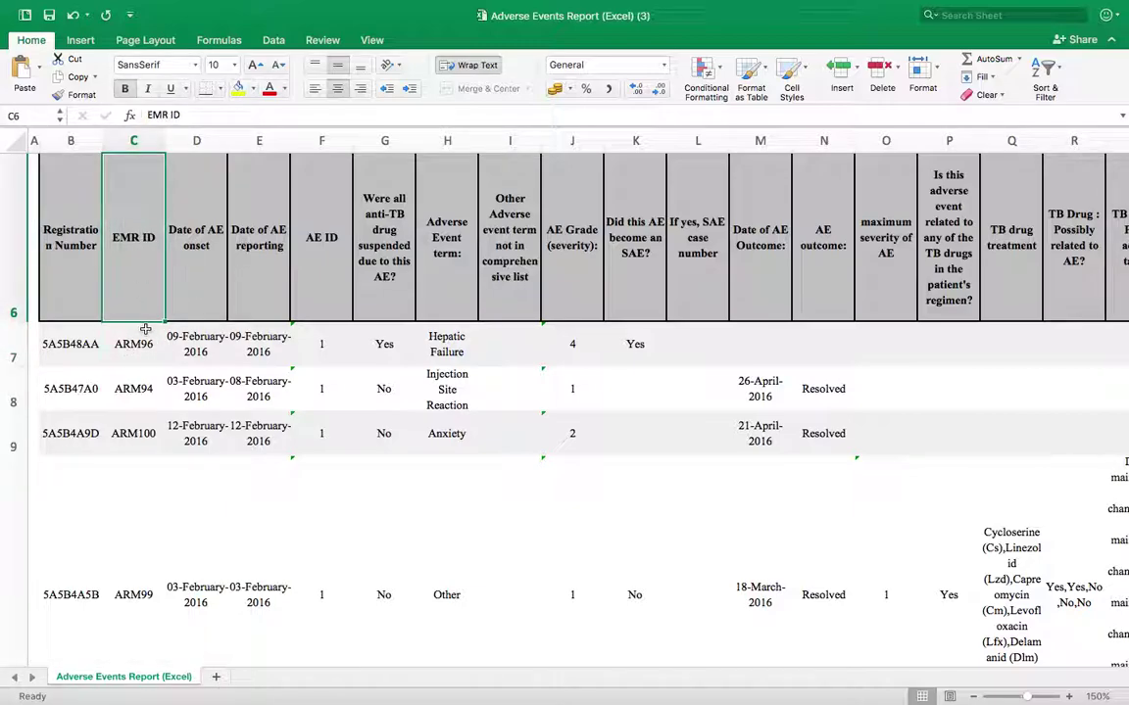
left_click(275, 273)
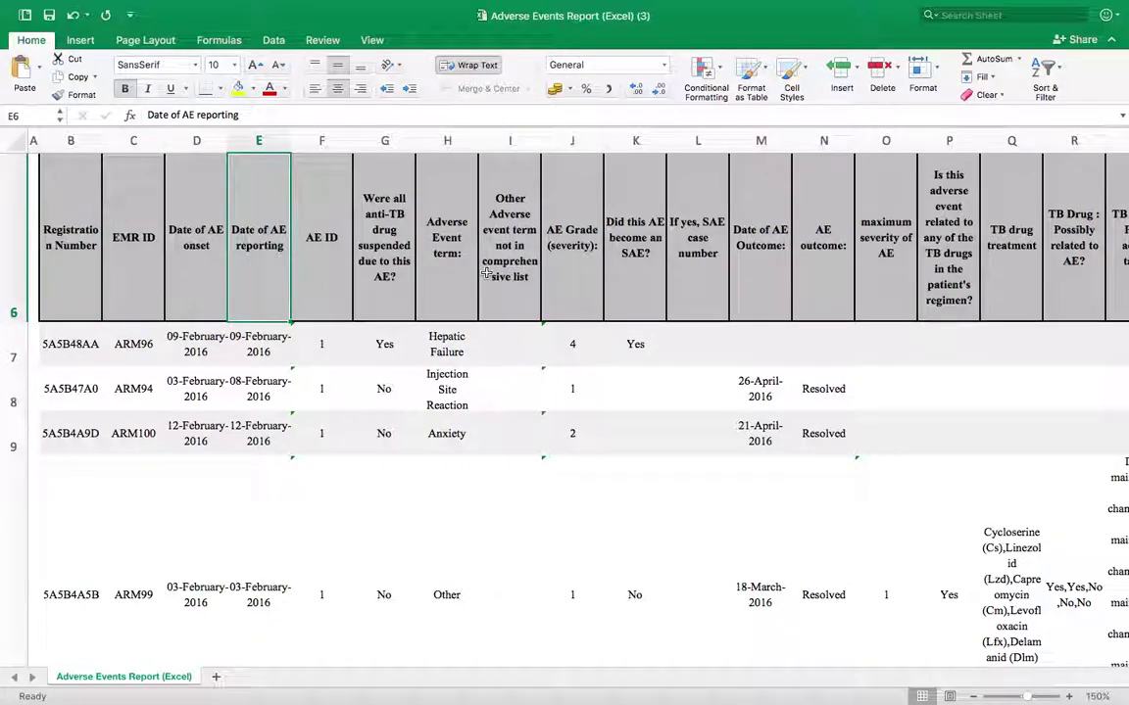
- Examine the TB drug and causal factor columns of the Adverse Events Report, and look over its event rows
scroll(309, 274, "right", 4)
scroll(485, 272, "right", 2)
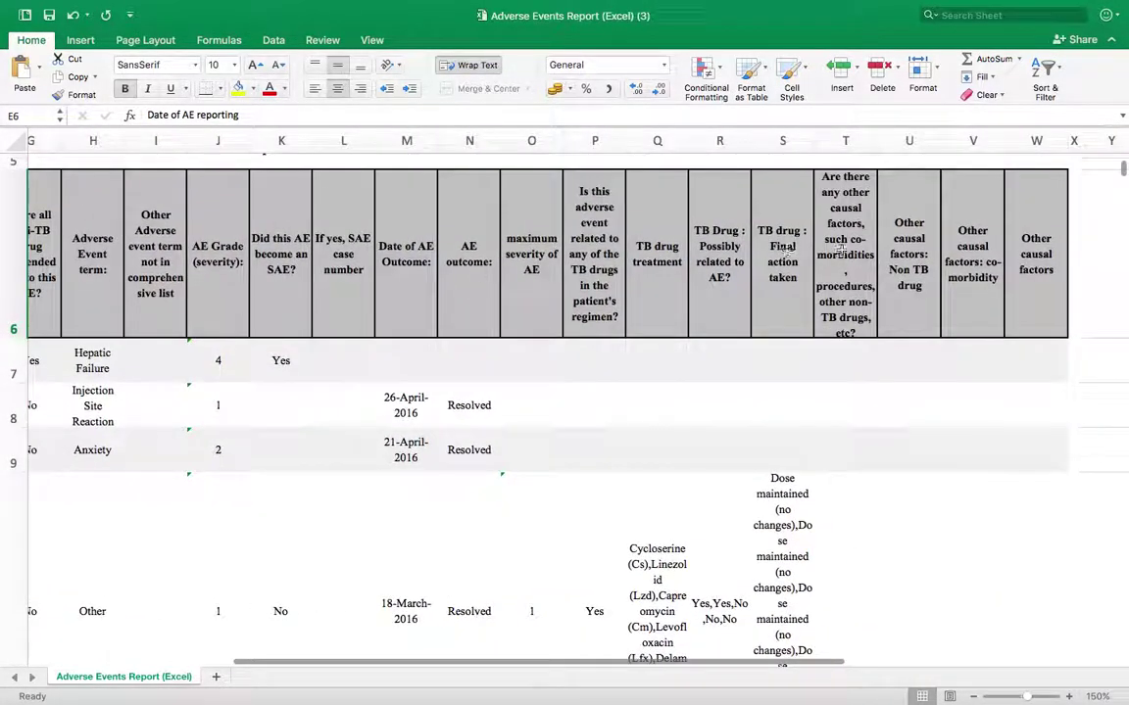
left_click(723, 295)
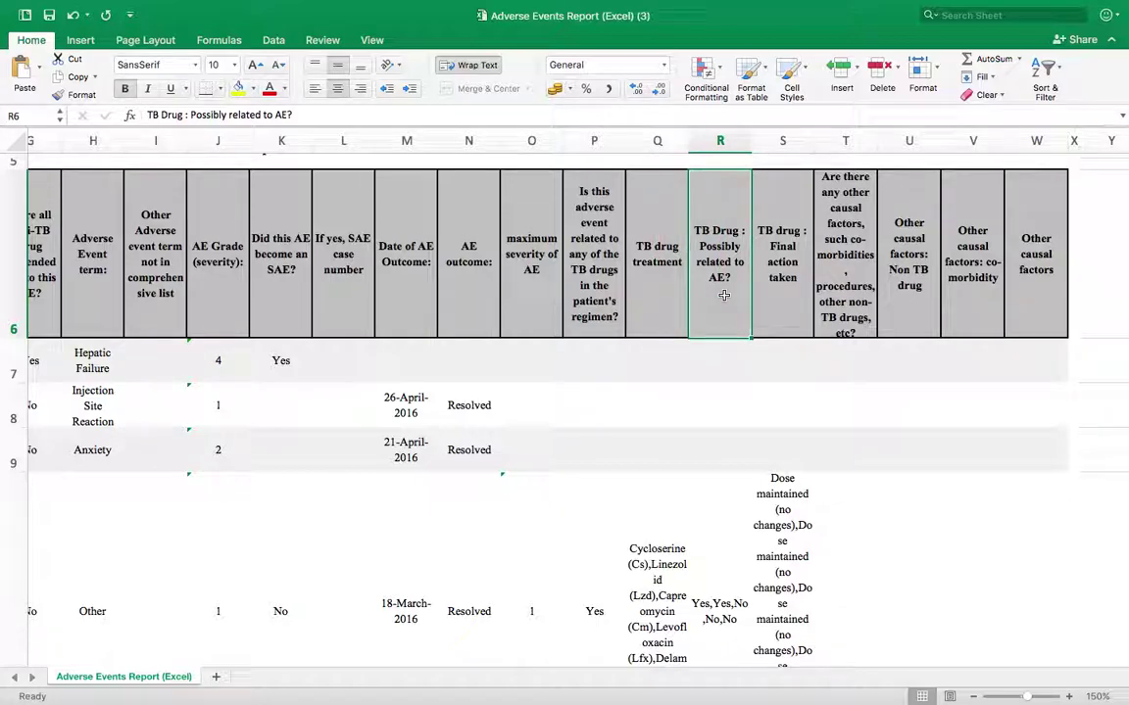
scroll(723, 295, "left", 5)
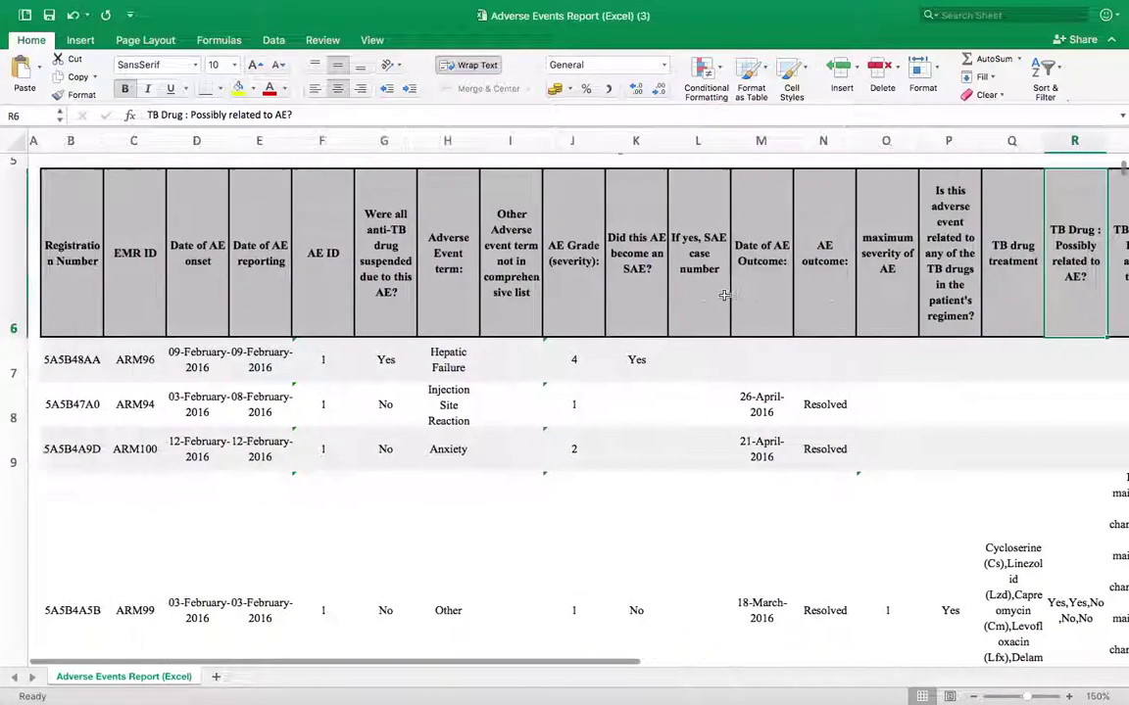
scroll(723, 295, "down", 5)
scroll(723, 295, "up", 10)
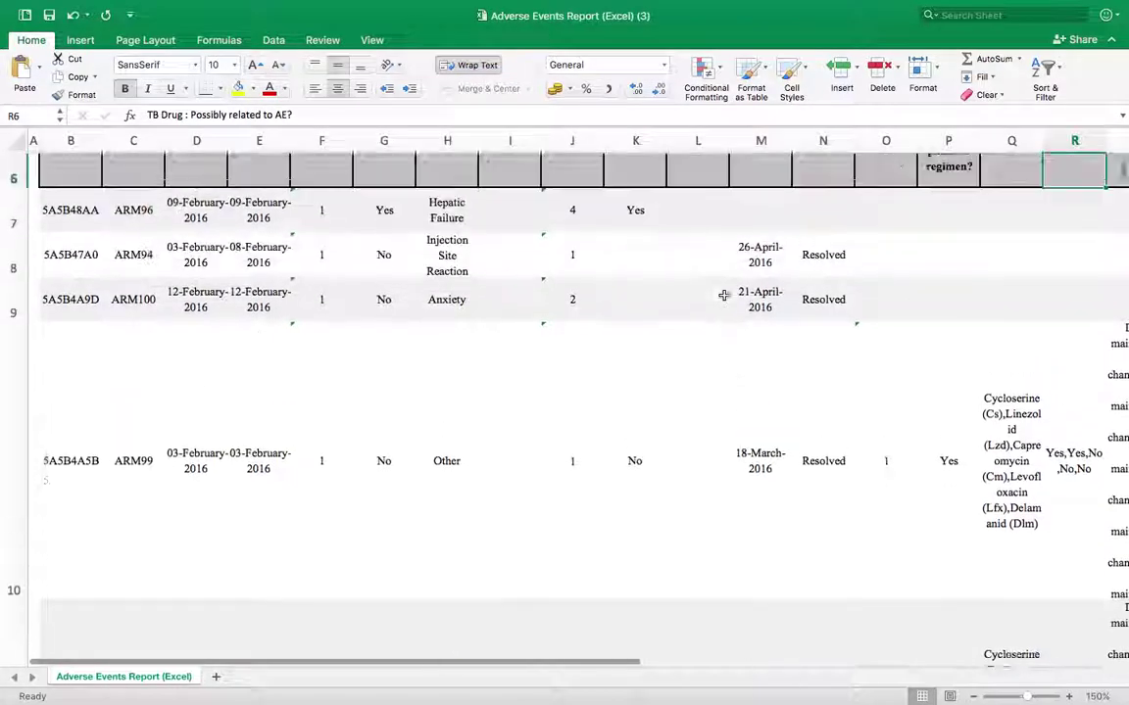
scroll(723, 294, "down", 1)
- Close the Adverse Events Report workbook and switch back to the Bahmni Reports page in the browser
mouse_move(18, 34)
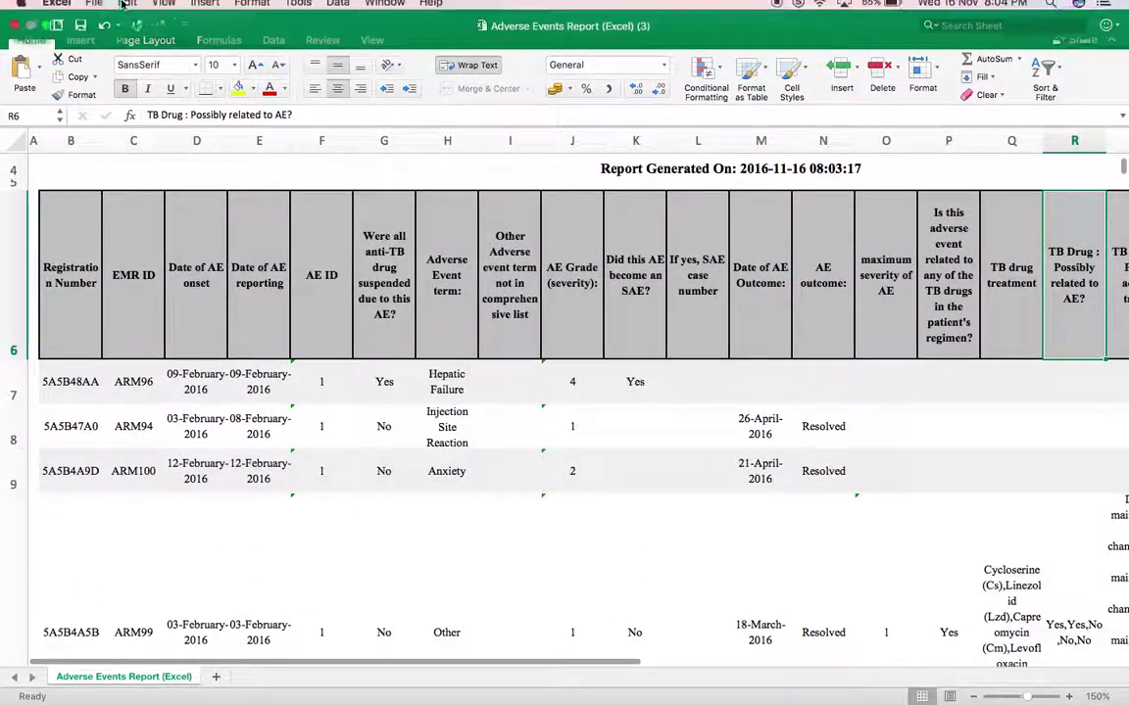
left_click(15, 33)
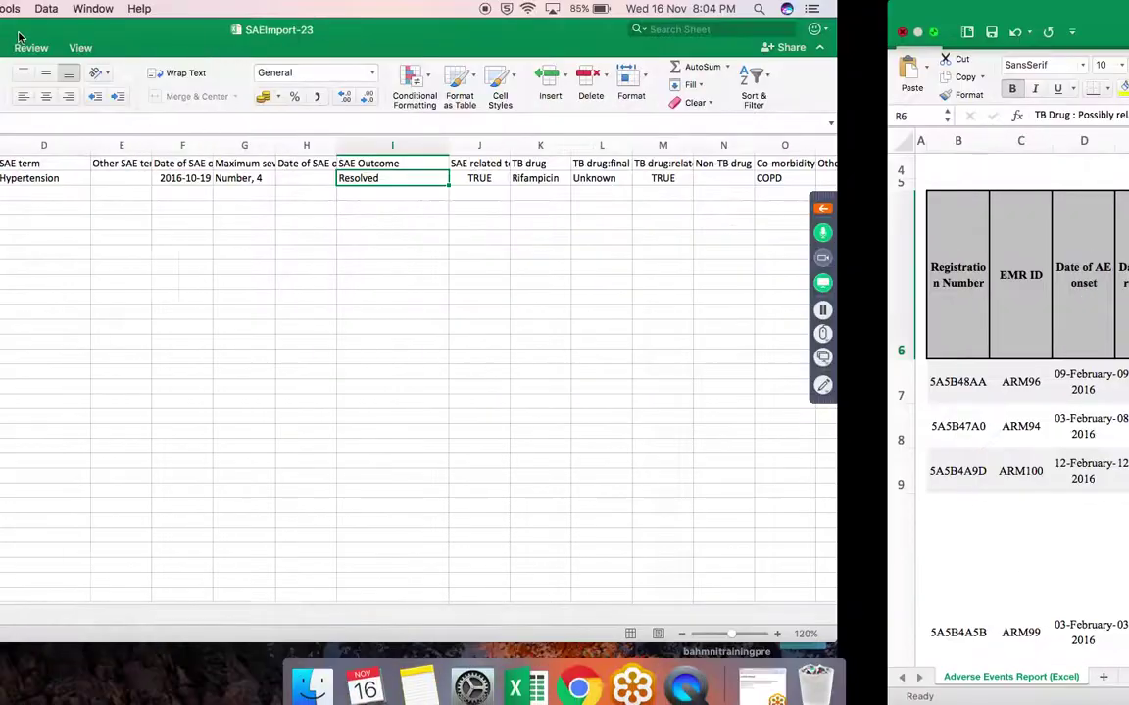
key("ctrl+Right")
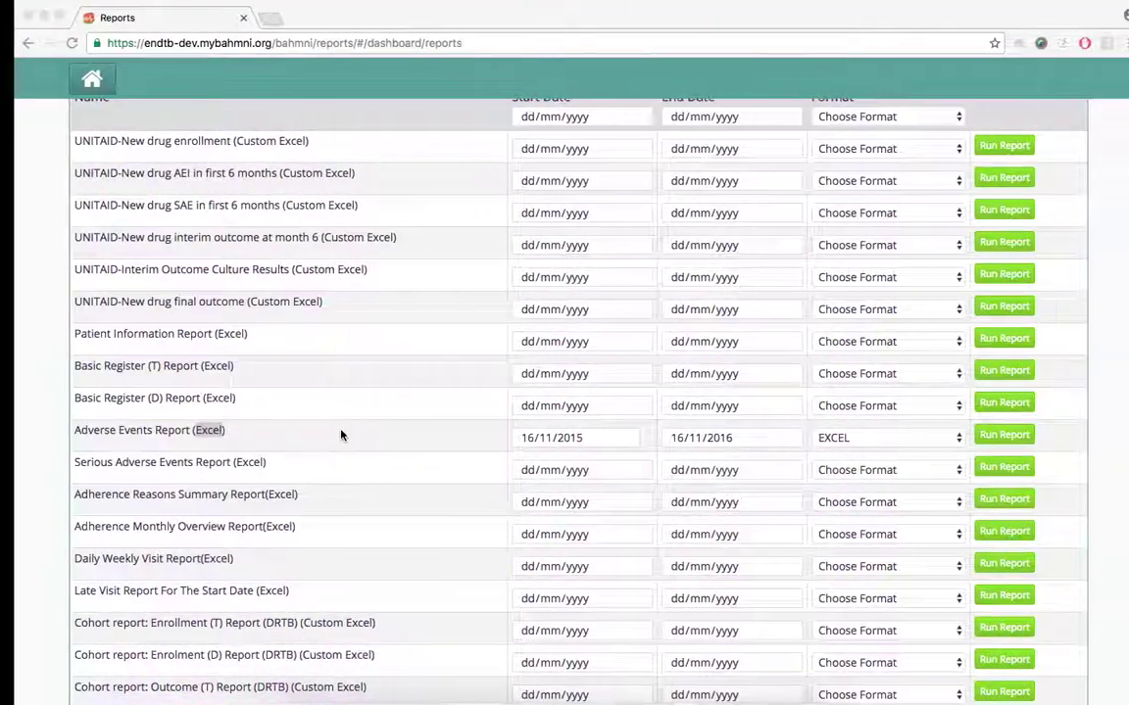
- Set the date range of the UNITAID-New drug final outcome report from 16/11/2015 to 16/11/2016
scroll(341, 435, "down", 1)
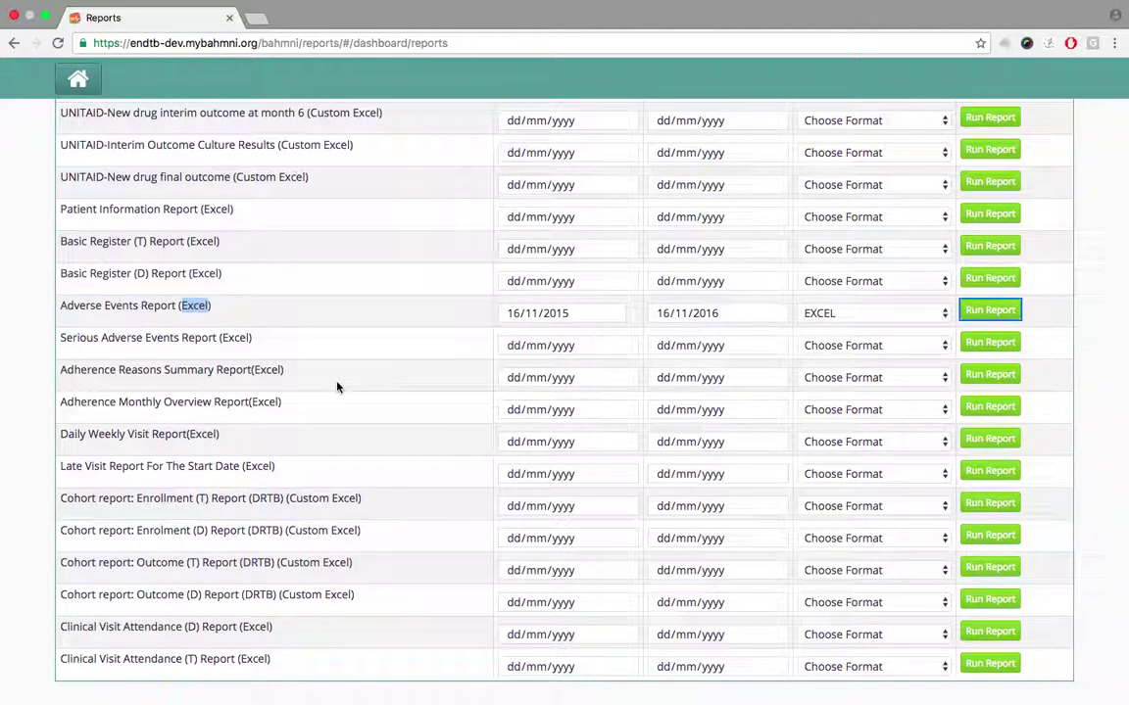
scroll(337, 387, "up", 4)
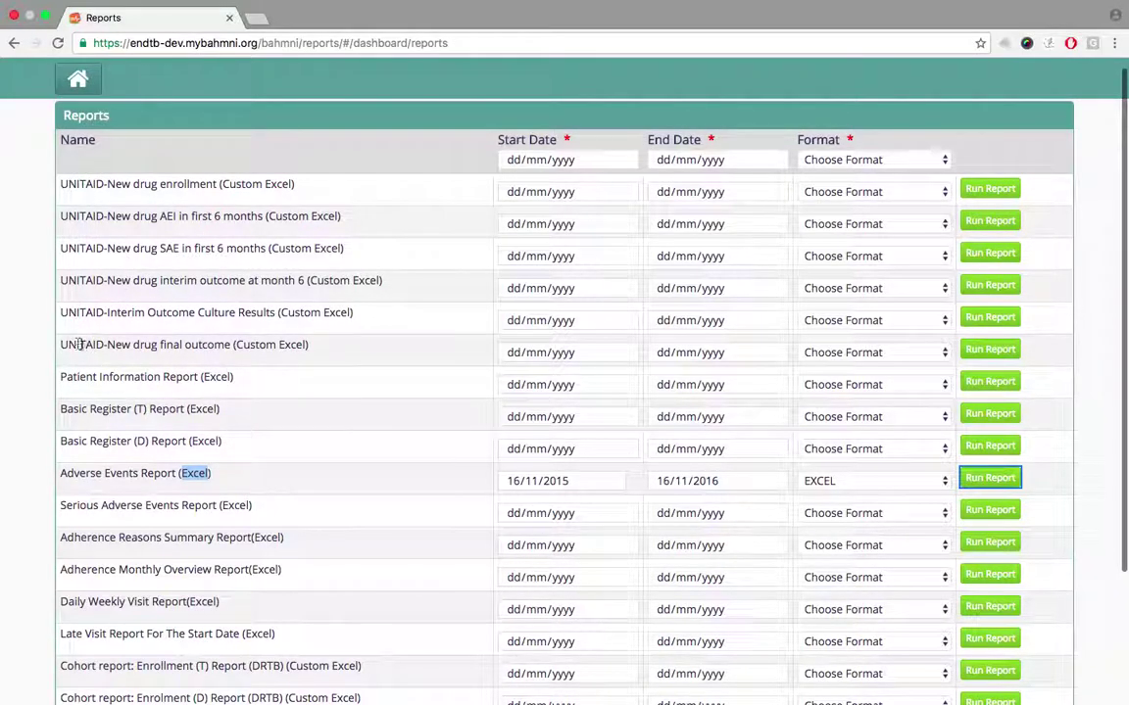
left_click_drag(62, 344, 320, 339)
scroll(320, 339, "down", 1)
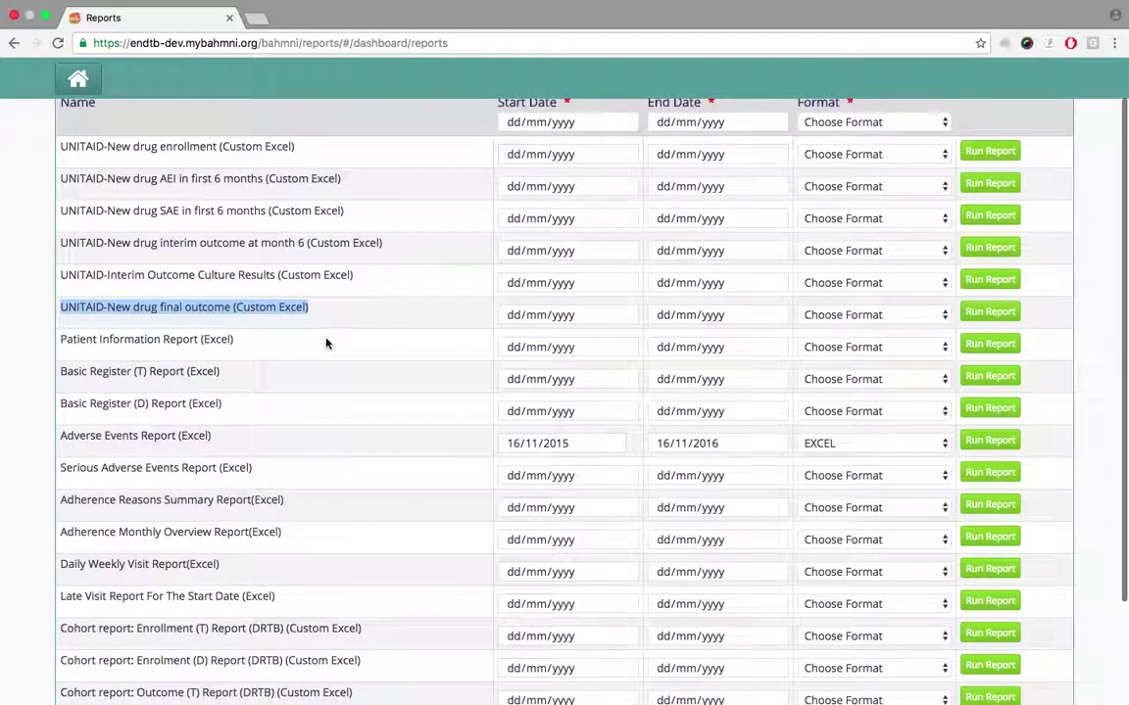
left_click(622, 315)
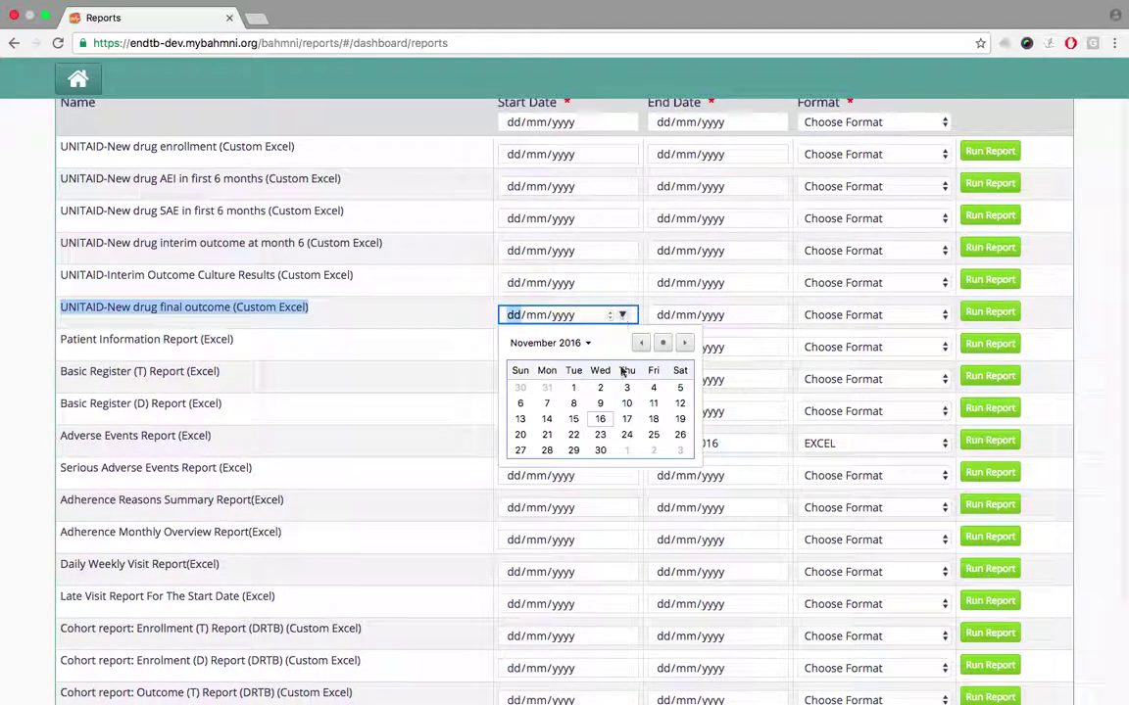
left_click(600, 419)
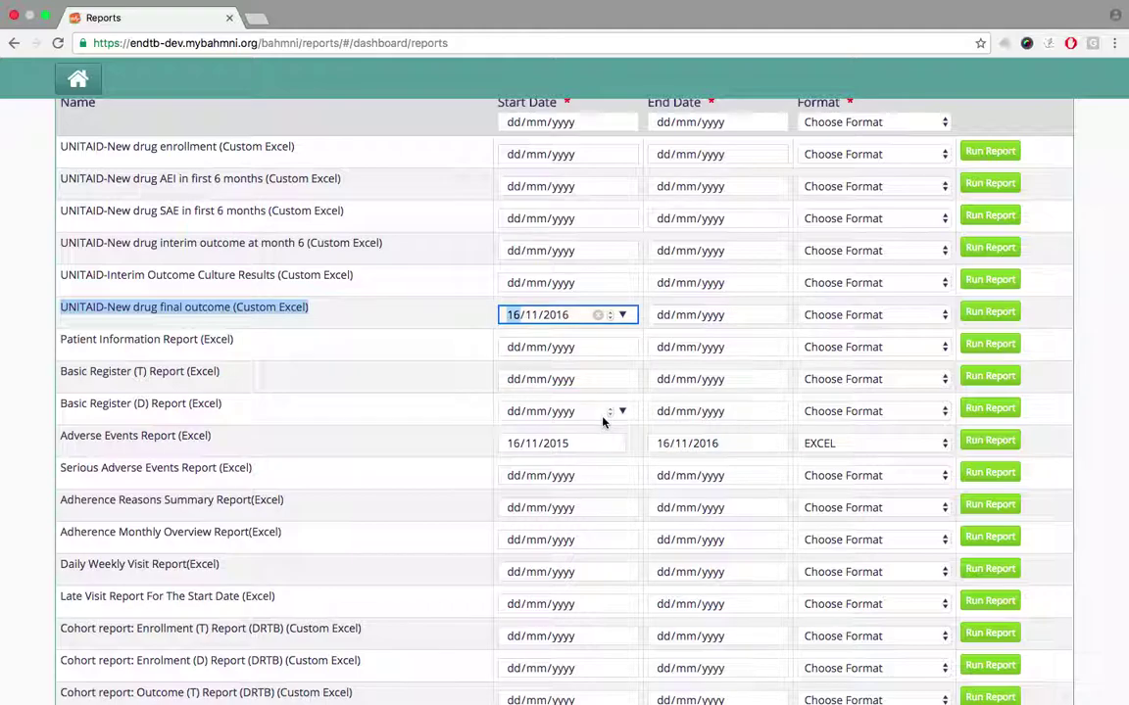
left_click(560, 314)
type("2015")
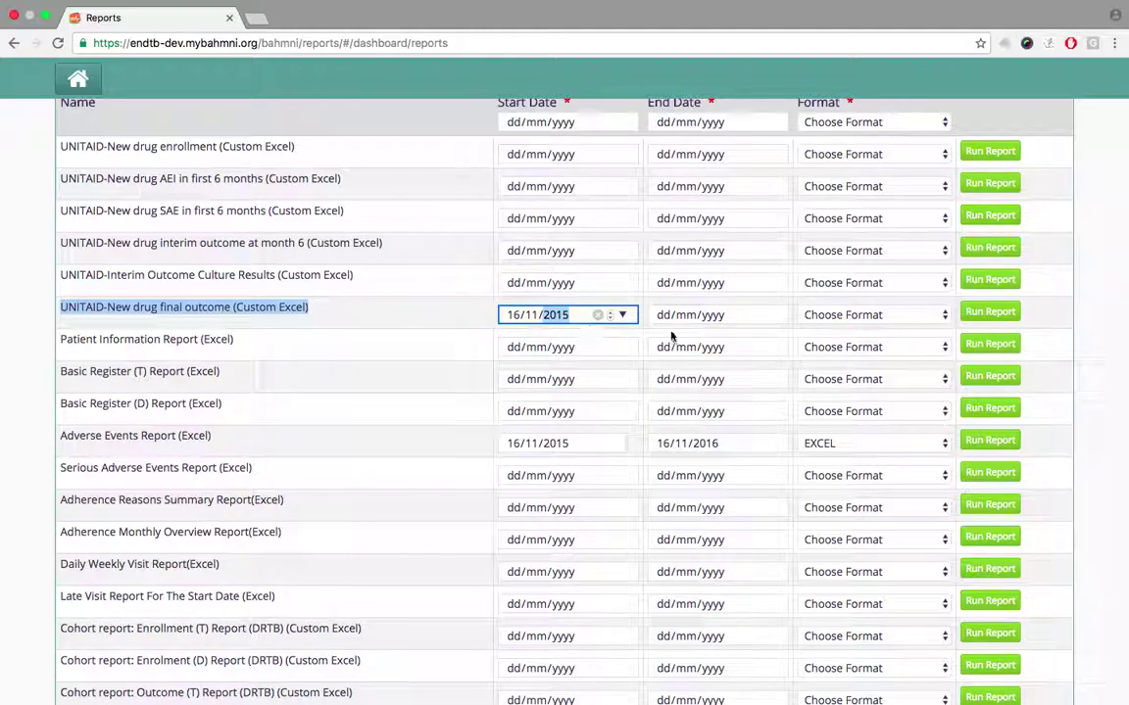
left_click(771, 314)
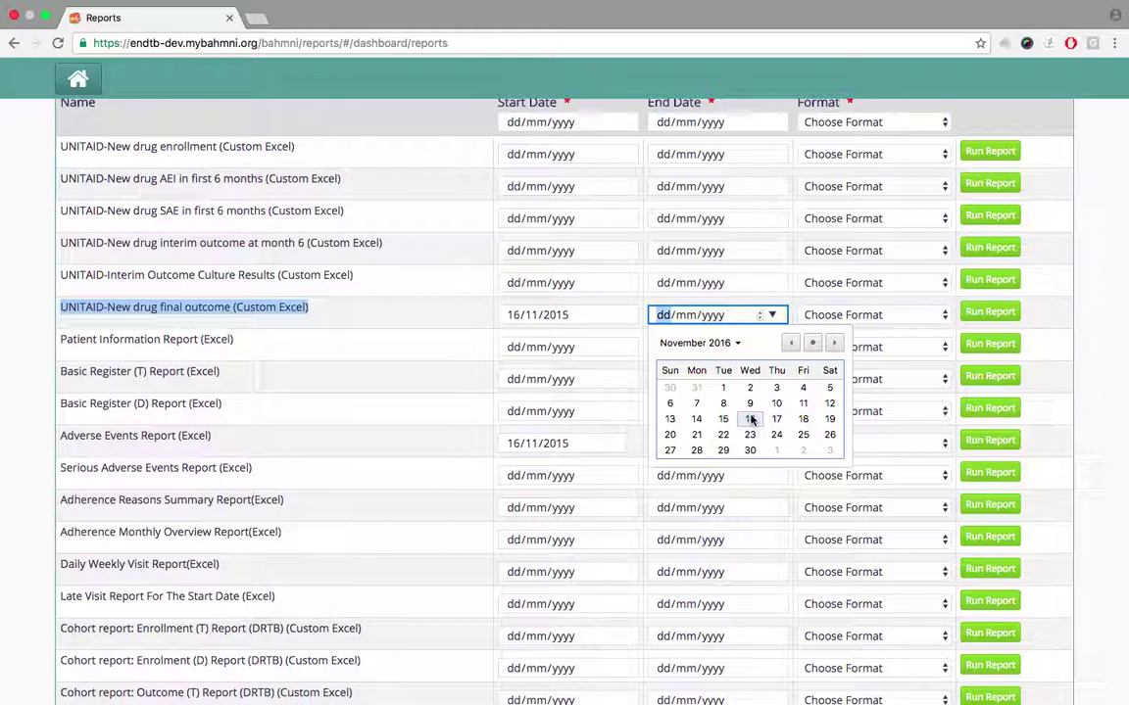
left_click(751, 419)
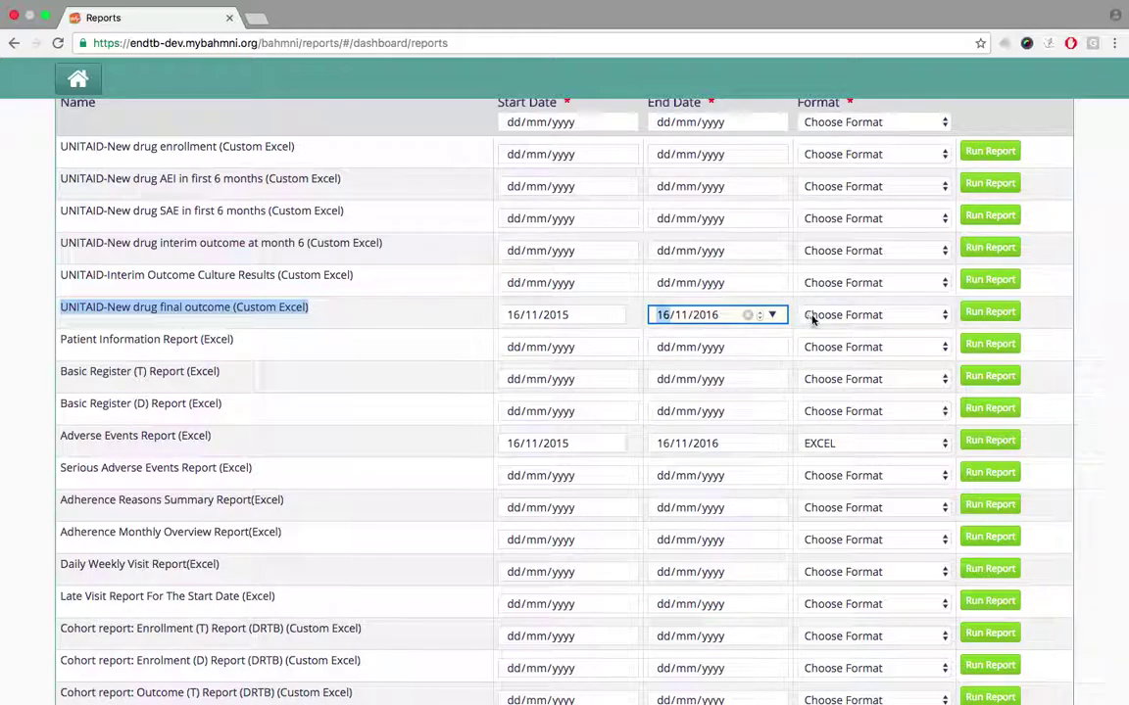
- Choose the CUSTOM EXCEL format for the UNITAID-New drug final outcome report and run it
left_click(812, 317)
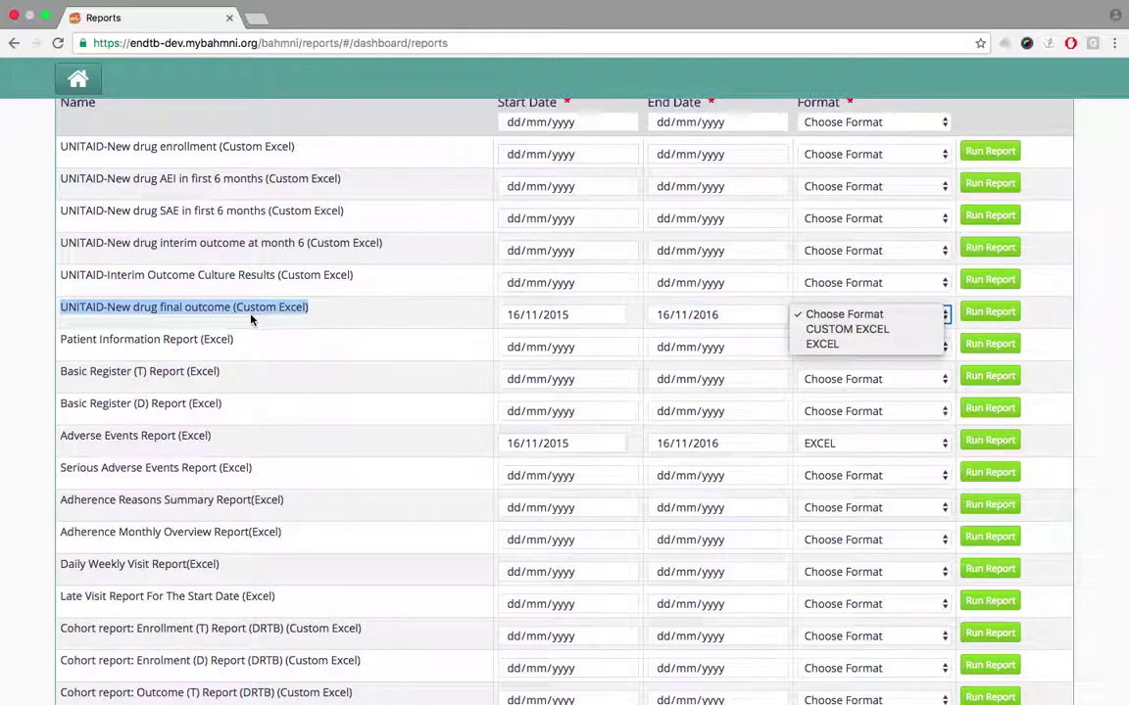
left_click(842, 336)
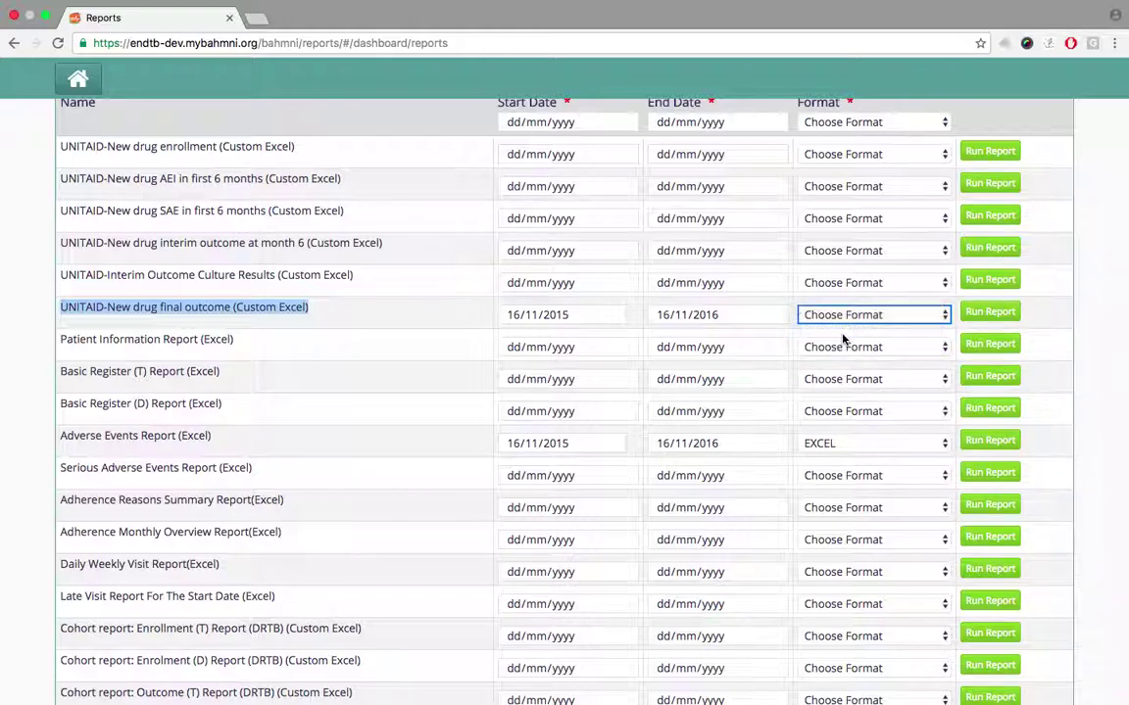
left_click(981, 316)
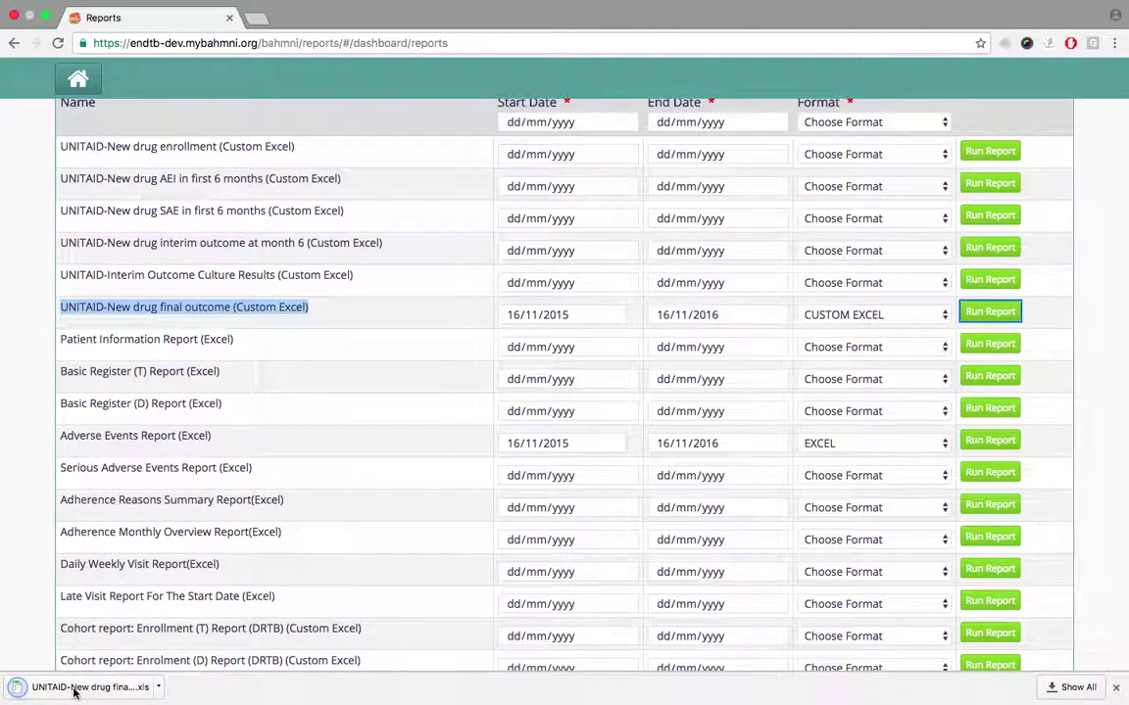
- Open the downloaded final outcome report in Excel, ignoring its links, and show it full screen at 140% zoom
left_click(73, 690)
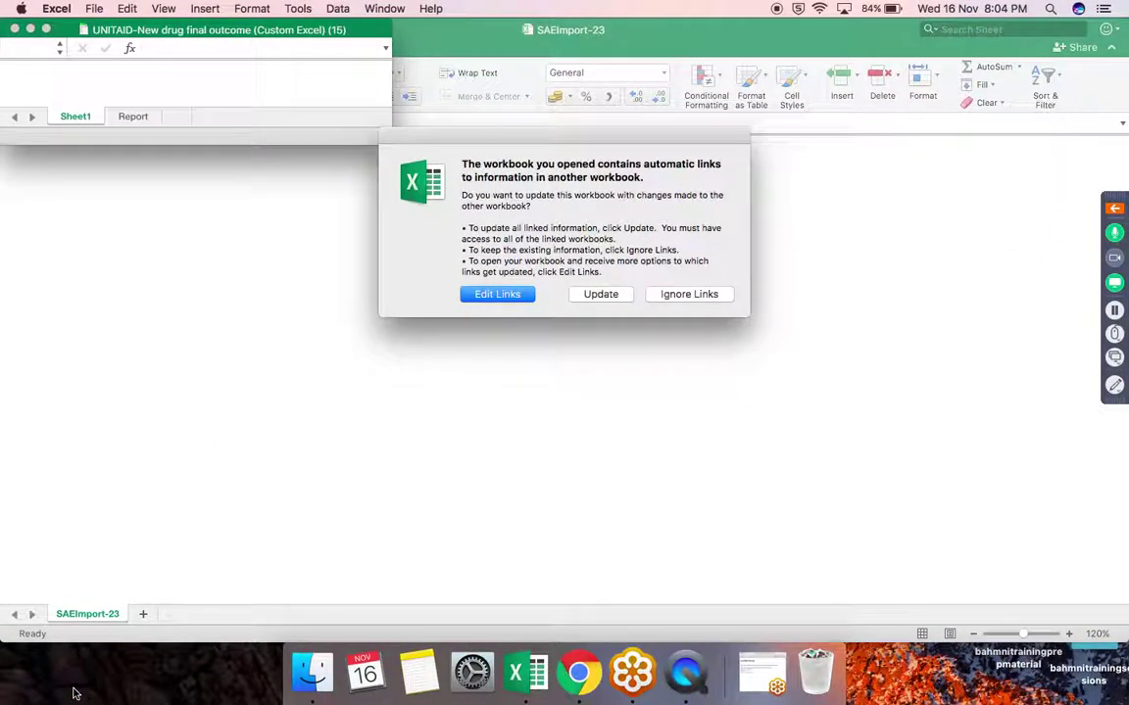
left_click(683, 295)
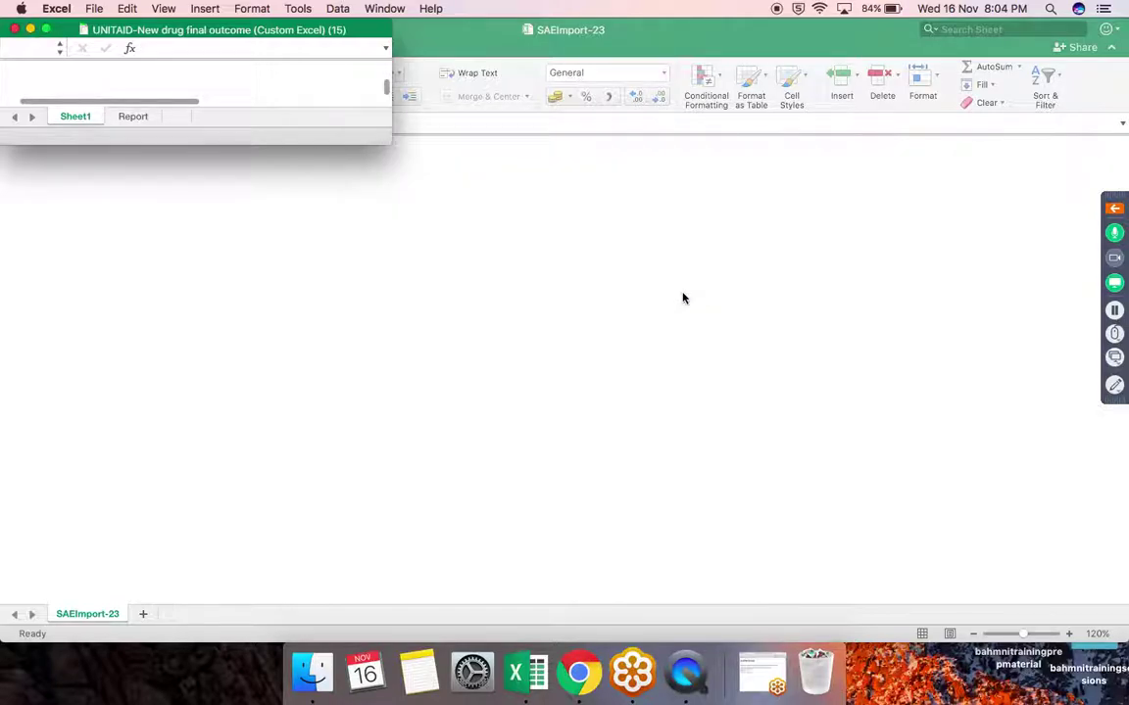
left_click(49, 32)
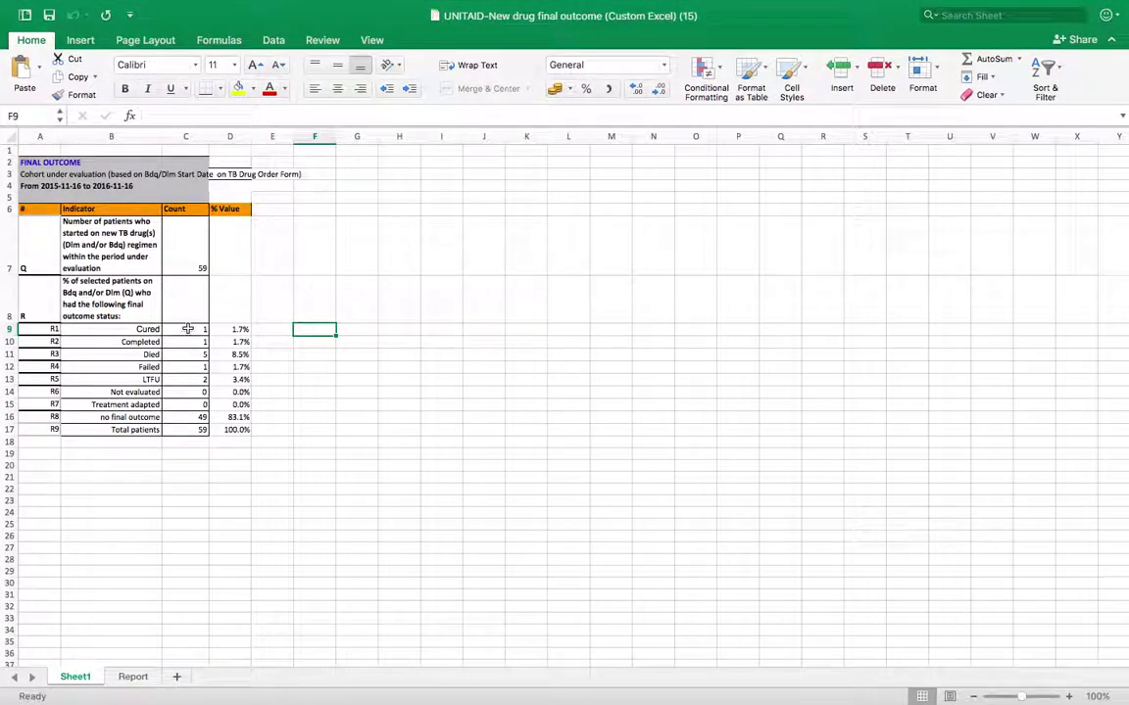
left_click(1068, 697)
left_click(1069, 697)
left_click(1069, 696)
left_click(1069, 696)
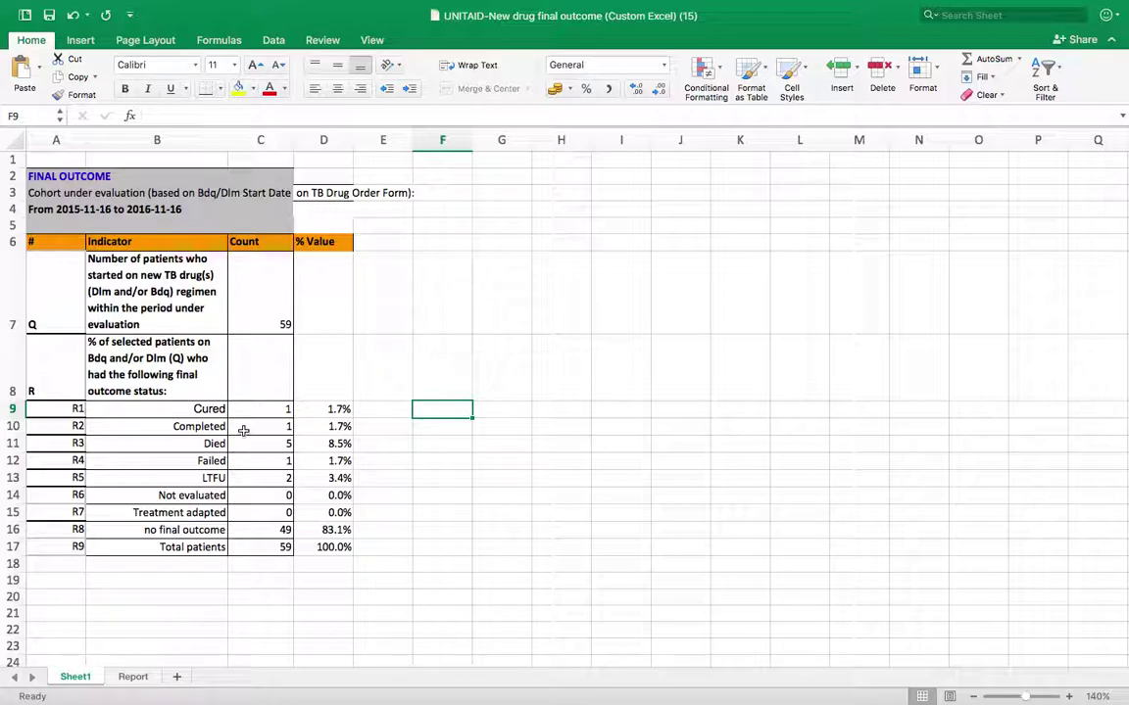
- Examine the Count formulas of the final outcome indicators, from the patients started on new TB drugs down to Total patients
left_click(258, 279)
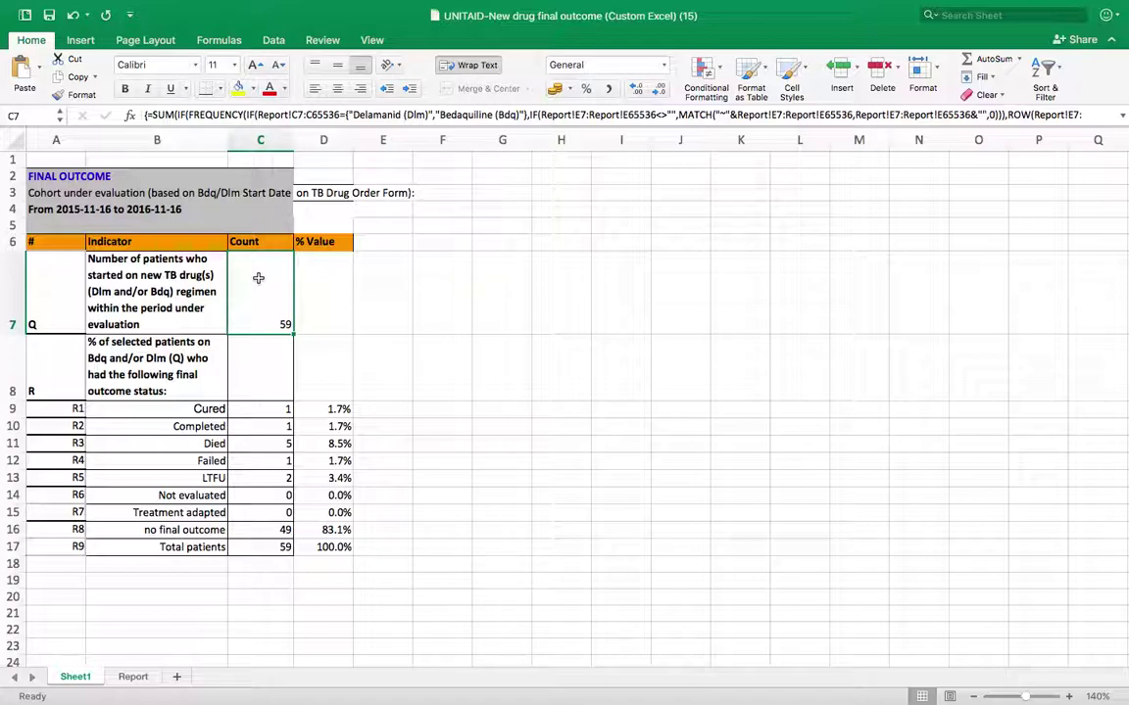
key("Down")
key("Down")
key("Down")
key("Down")
key("Down")
key("Down")
key("Down")
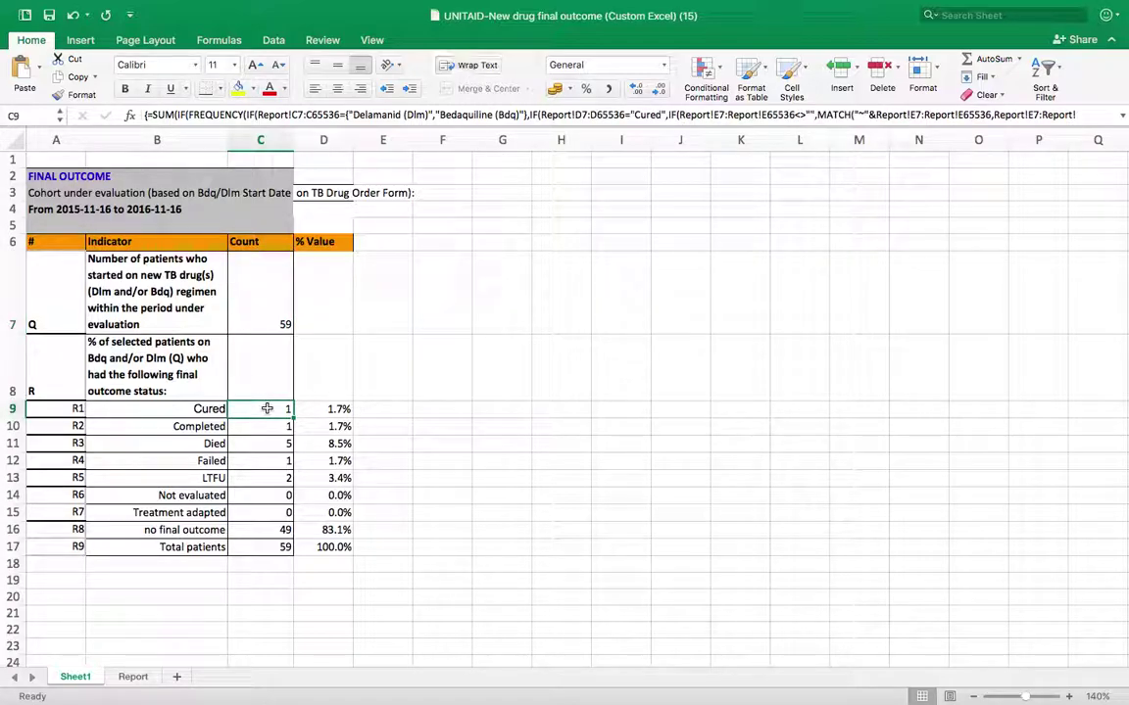
key("Down")
key("Down")
key("Down")
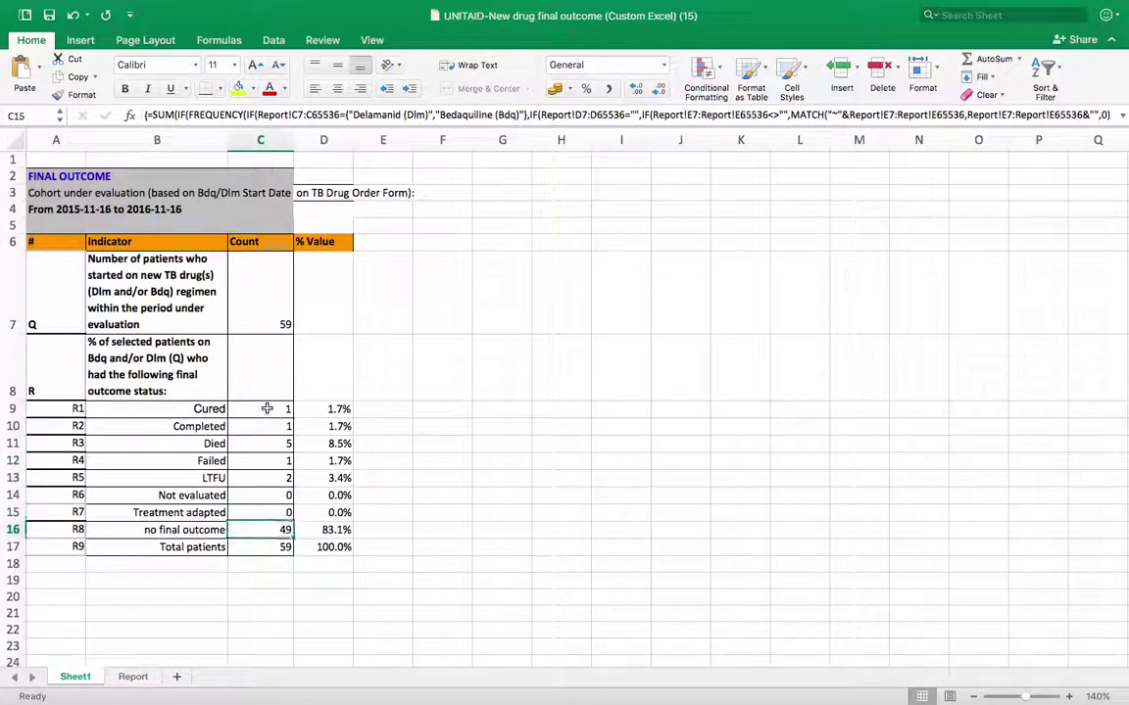
scroll(322, 261, "right", 2)
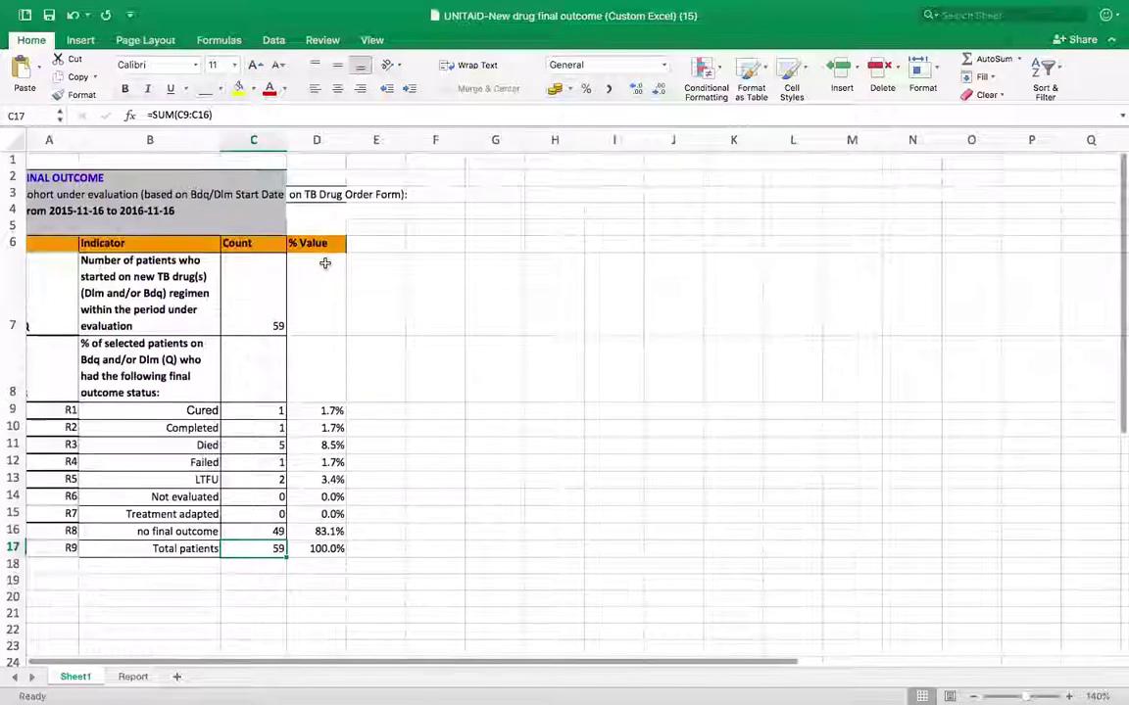
scroll(348, 240, "left", 2)
- Close the final outcome workbook without saving and switch back to the Bahmni Reports page in the browser
mouse_move(290, 5)
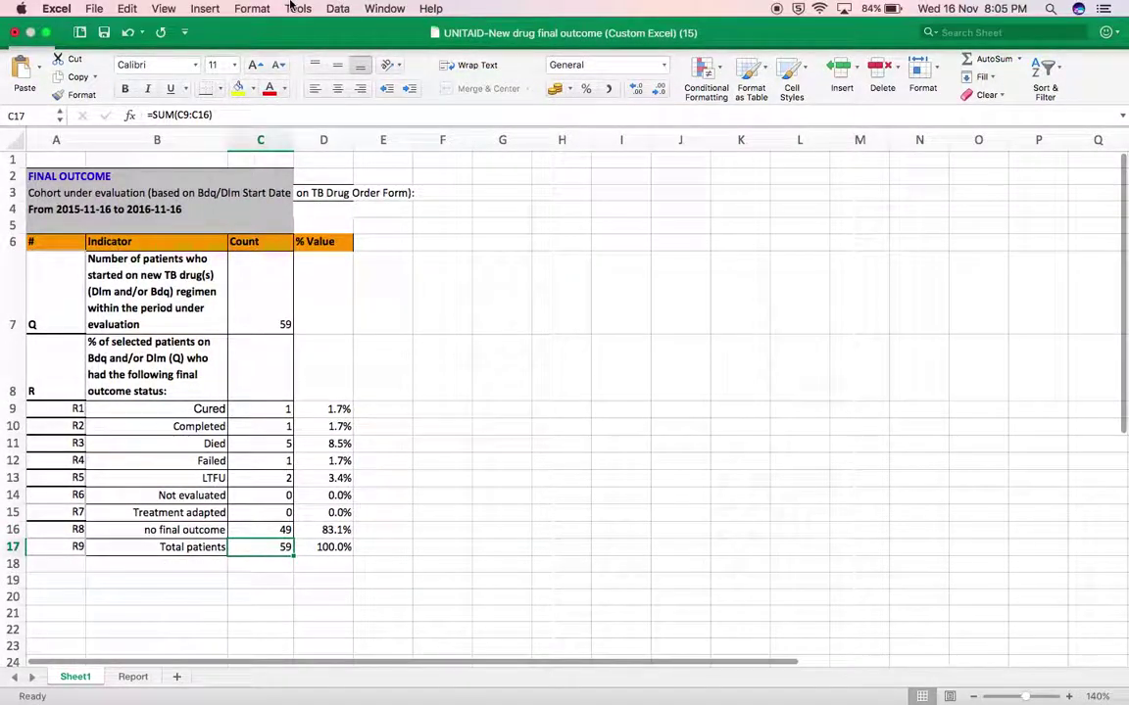
left_click(16, 36)
left_click(514, 113)
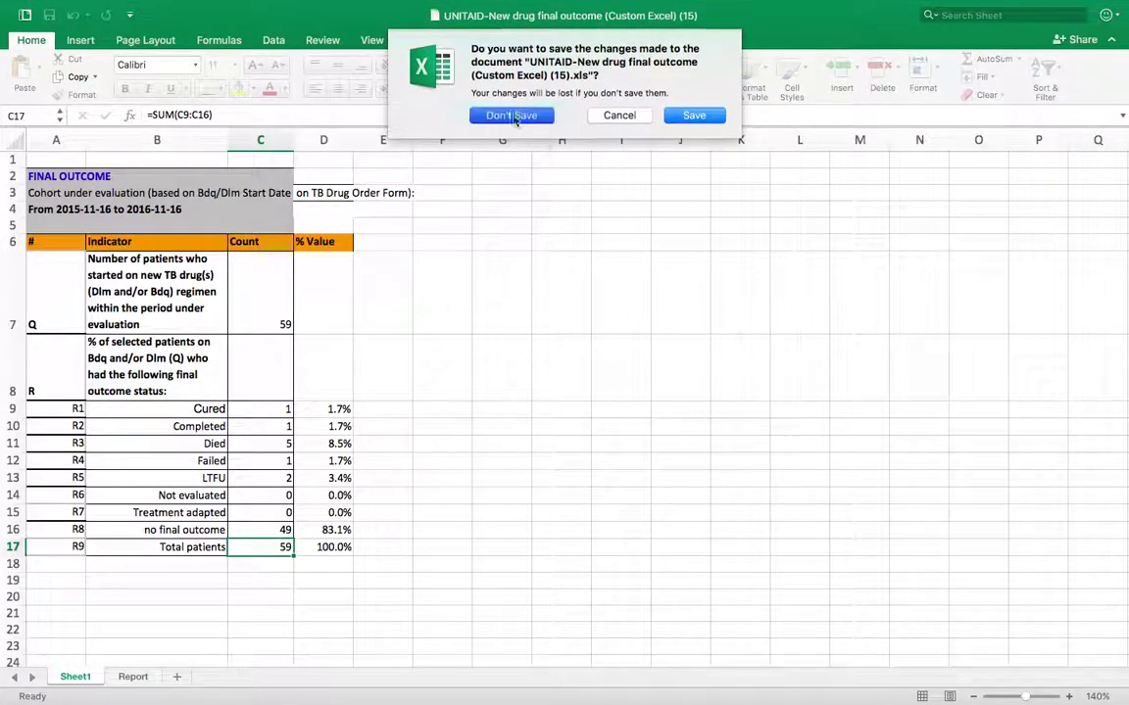
key("ctrl+Right")
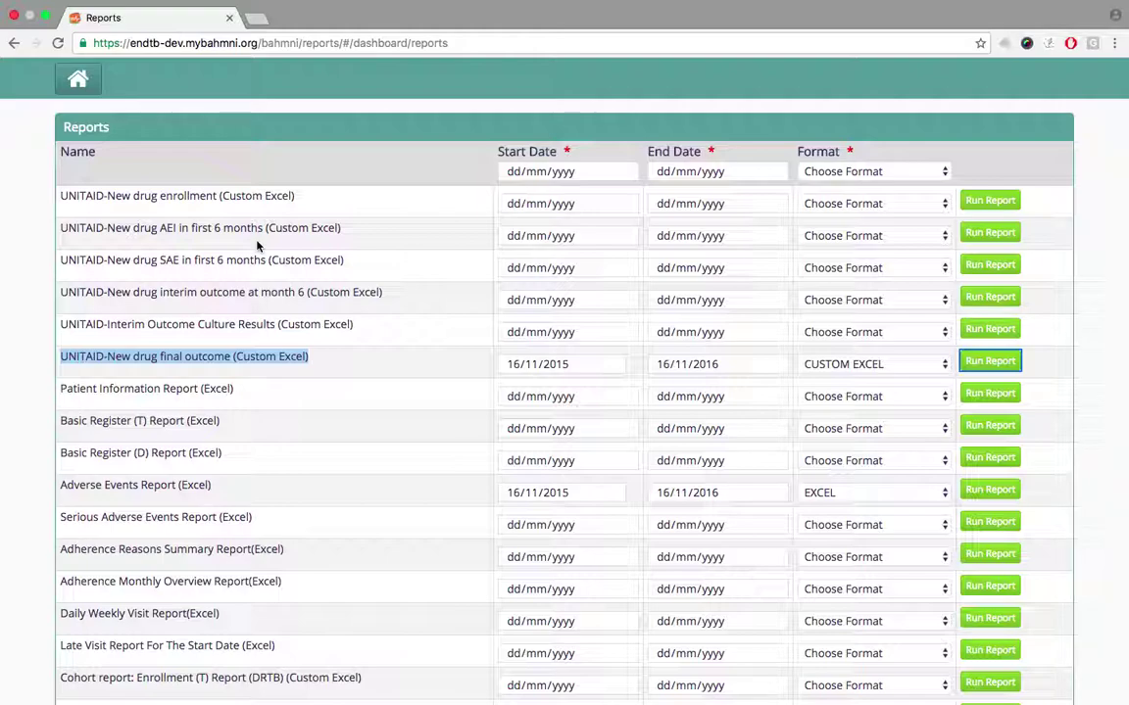
- Go to Exports from the Bahmni home page and look over the list of Endtb exports
left_click(83, 89)
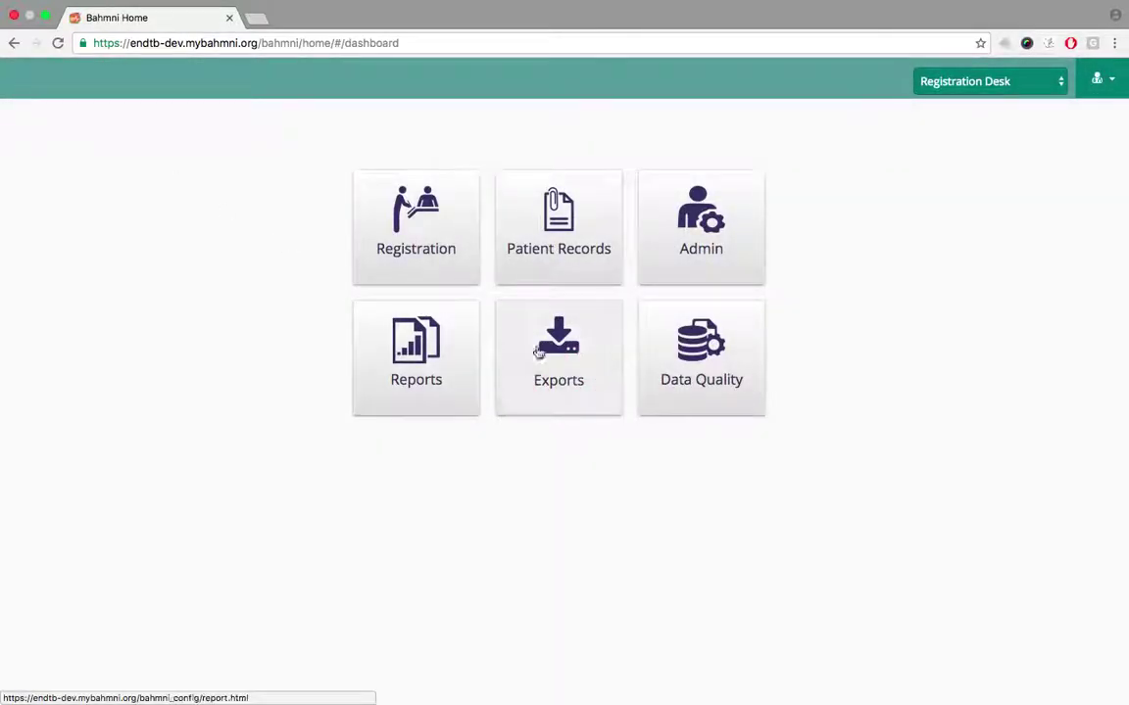
left_click(558, 403)
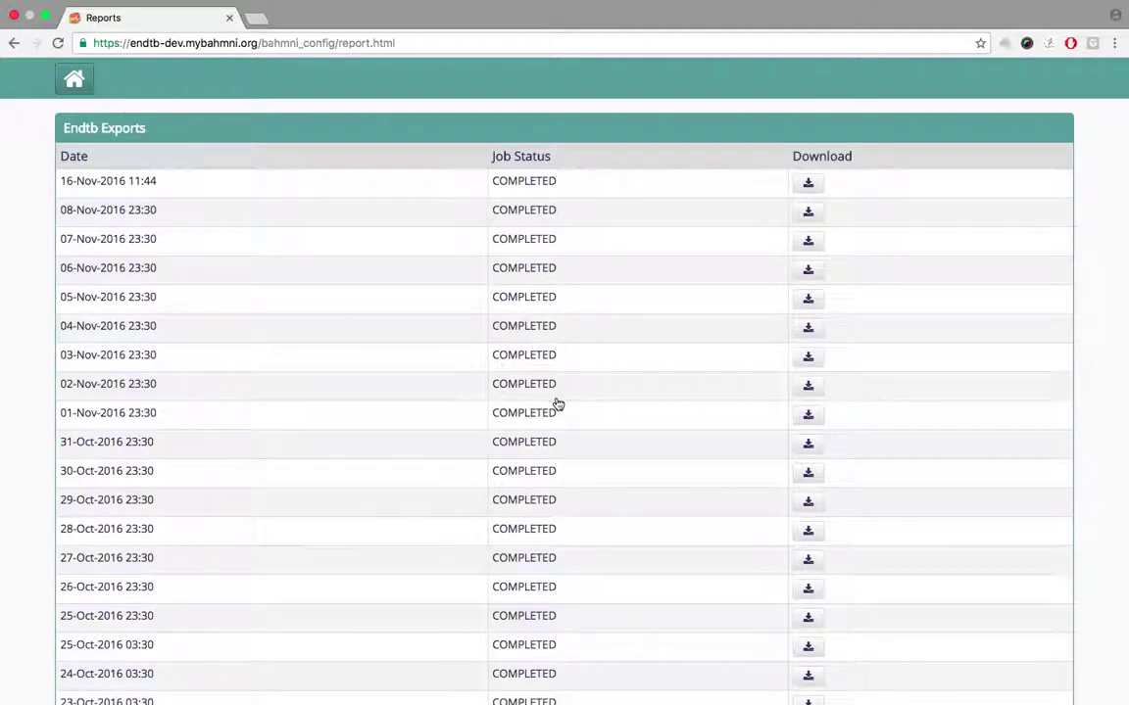
scroll(310, 579, "down", 2)
scroll(154, 566, "up", 2)
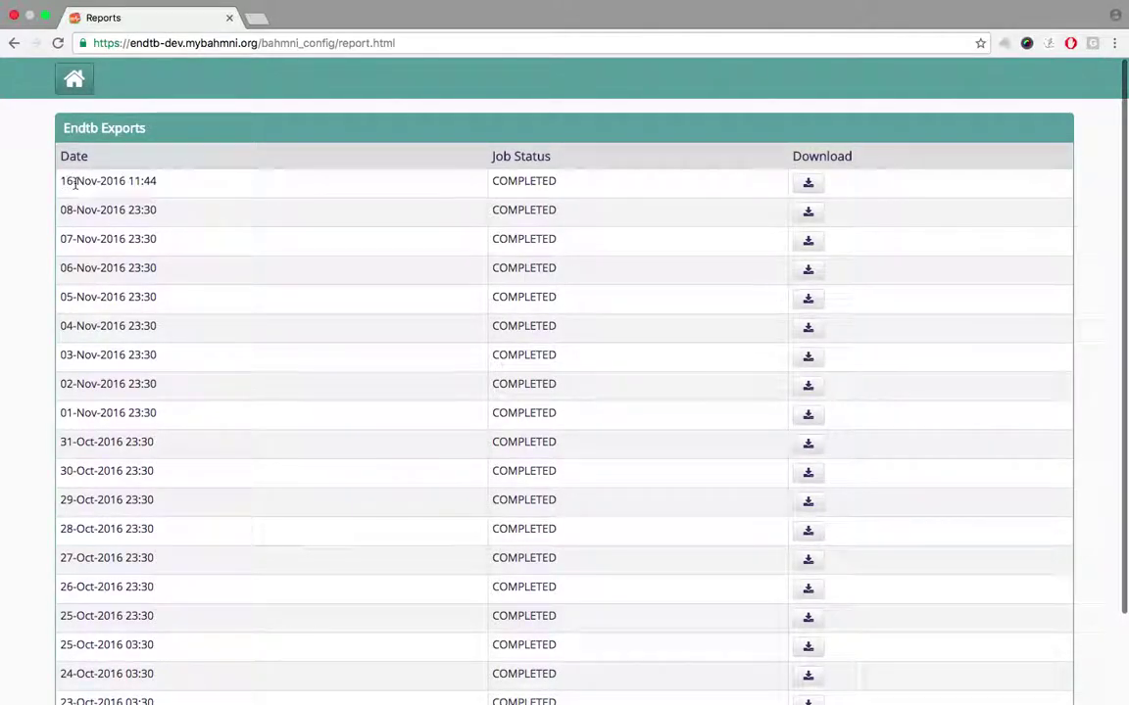
- Download the 16-Nov-2016 11:44 export and open its extracted folder in Finder
left_click(813, 186)
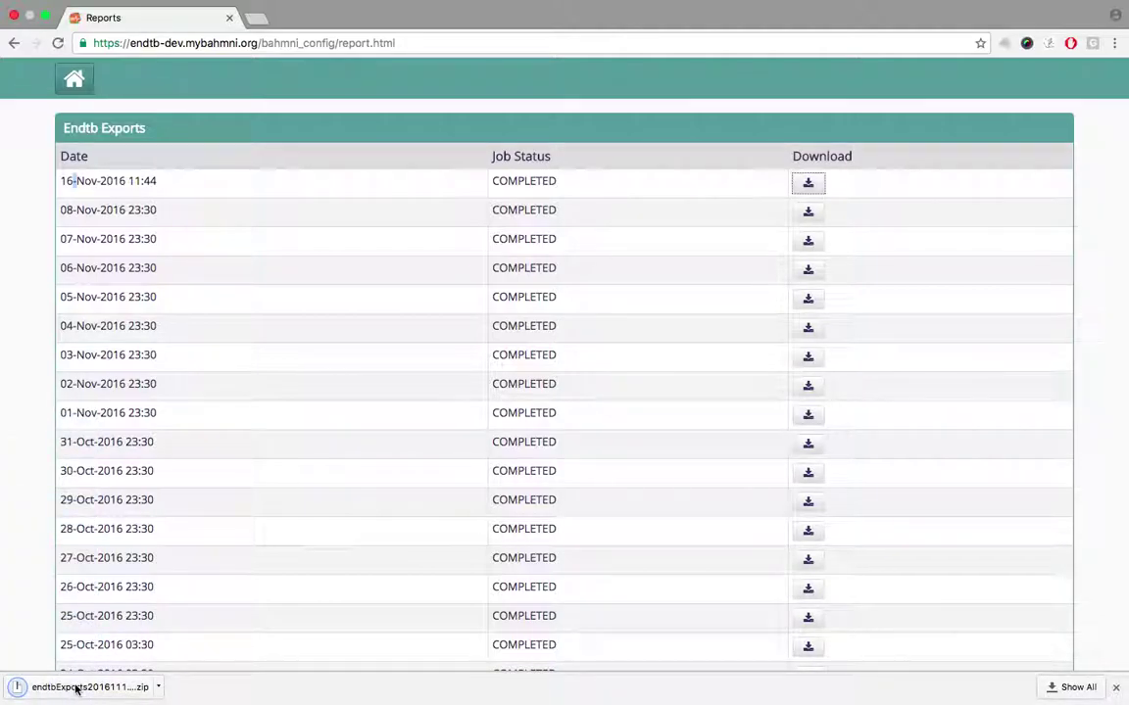
left_click(77, 687)
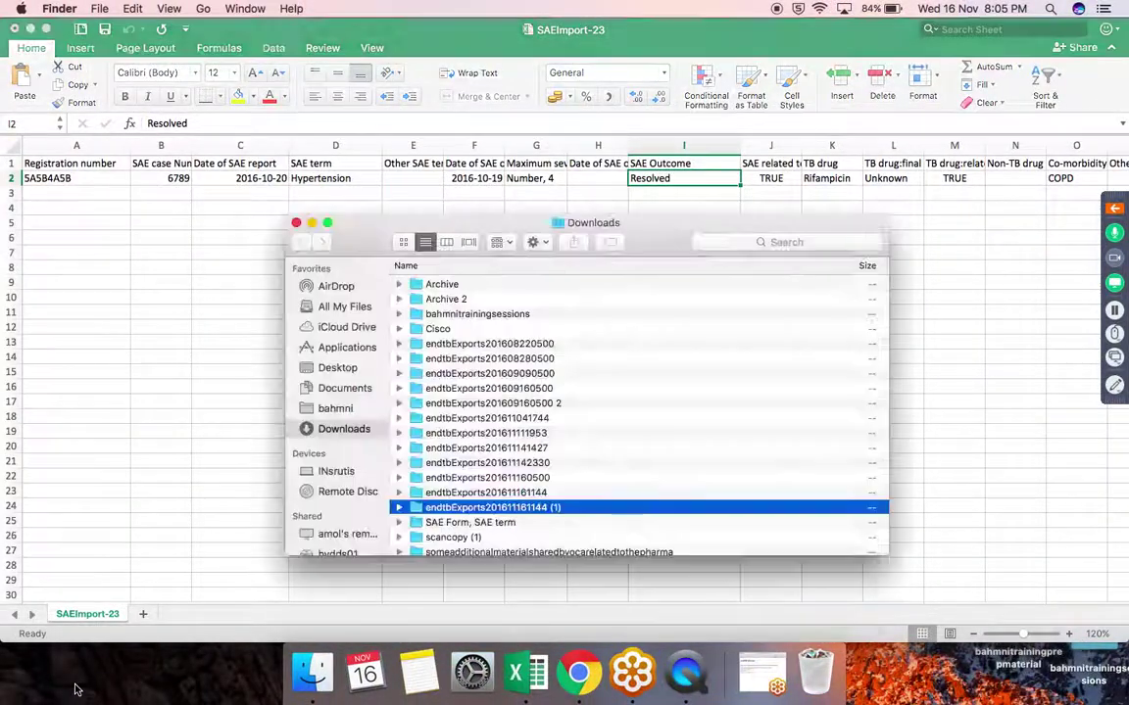
double_click(504, 516)
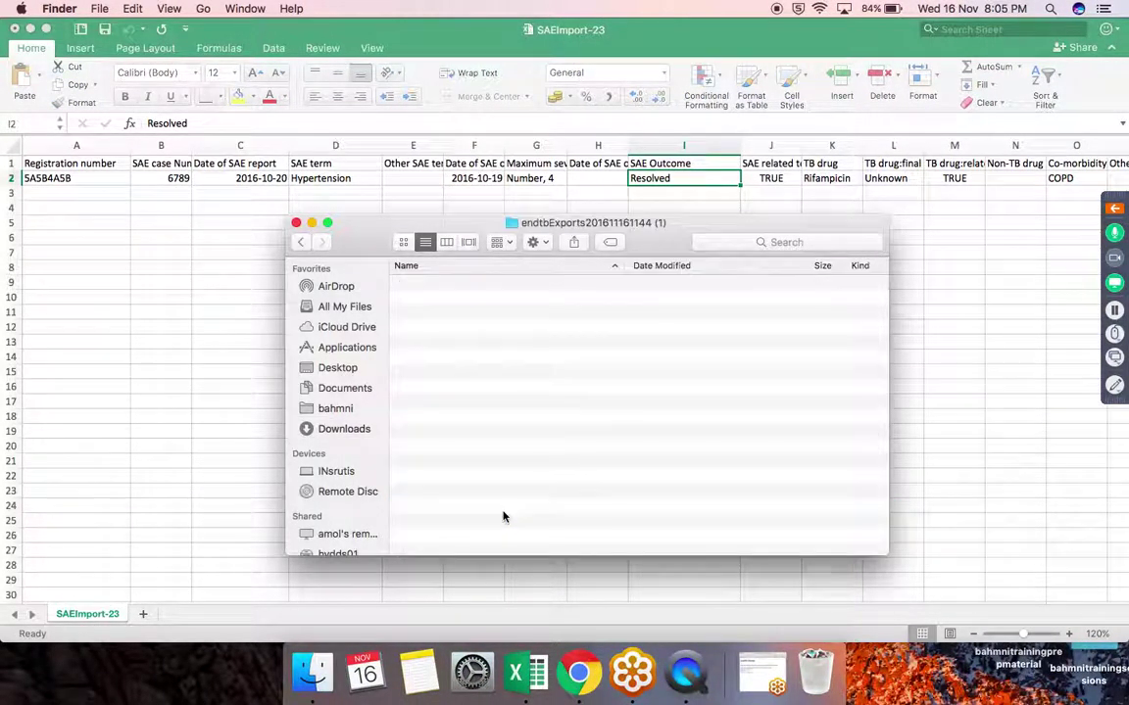
- Close the SAEImport-23 workbook in Excel without saving its changes
left_click(182, 169)
key("super+w")
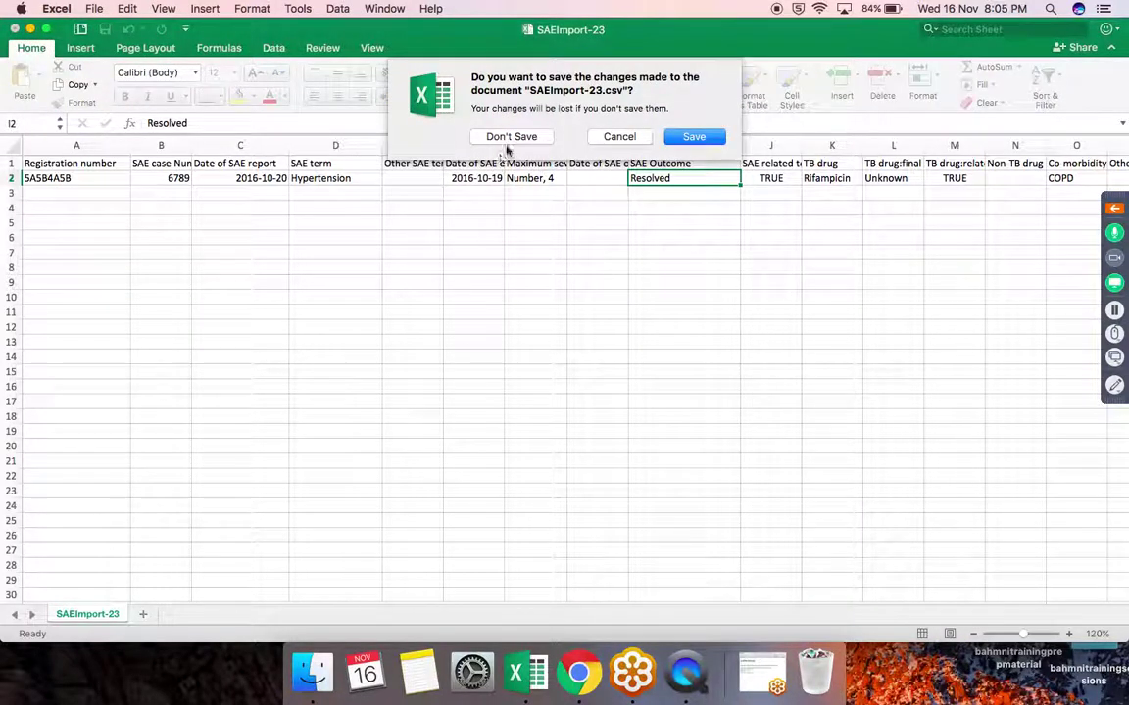
left_click(510, 137)
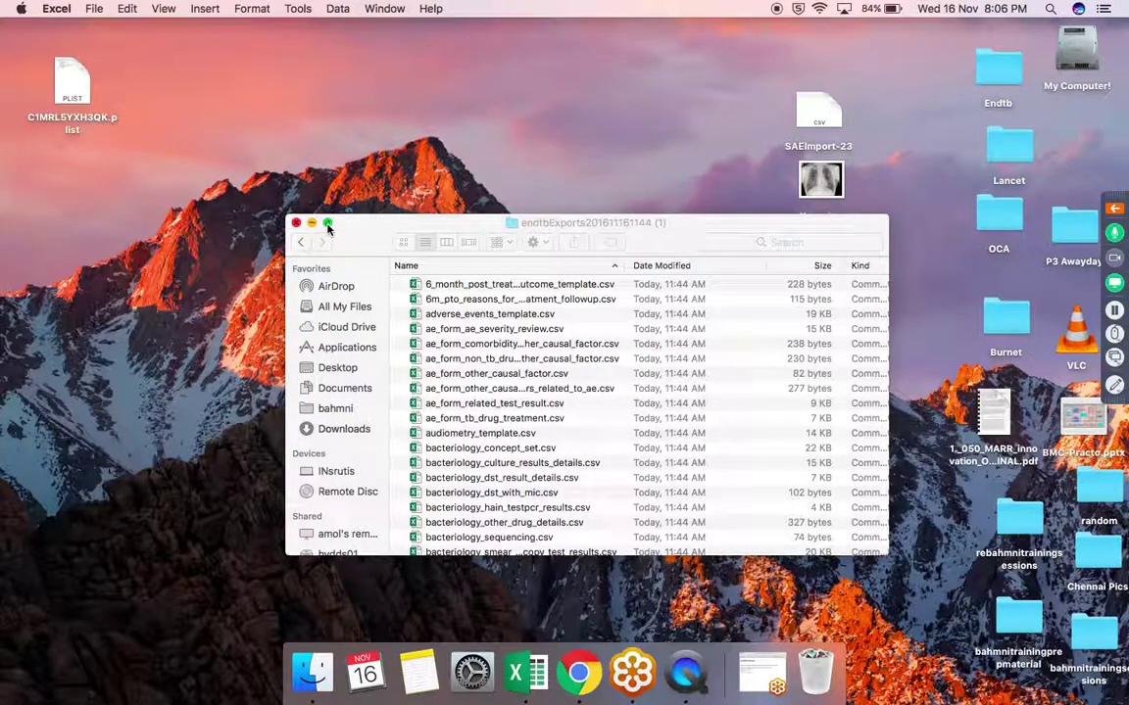
- Show the export folder full screen and open baseline_template.csv from its list of CSV files in Excel
left_click(328, 224)
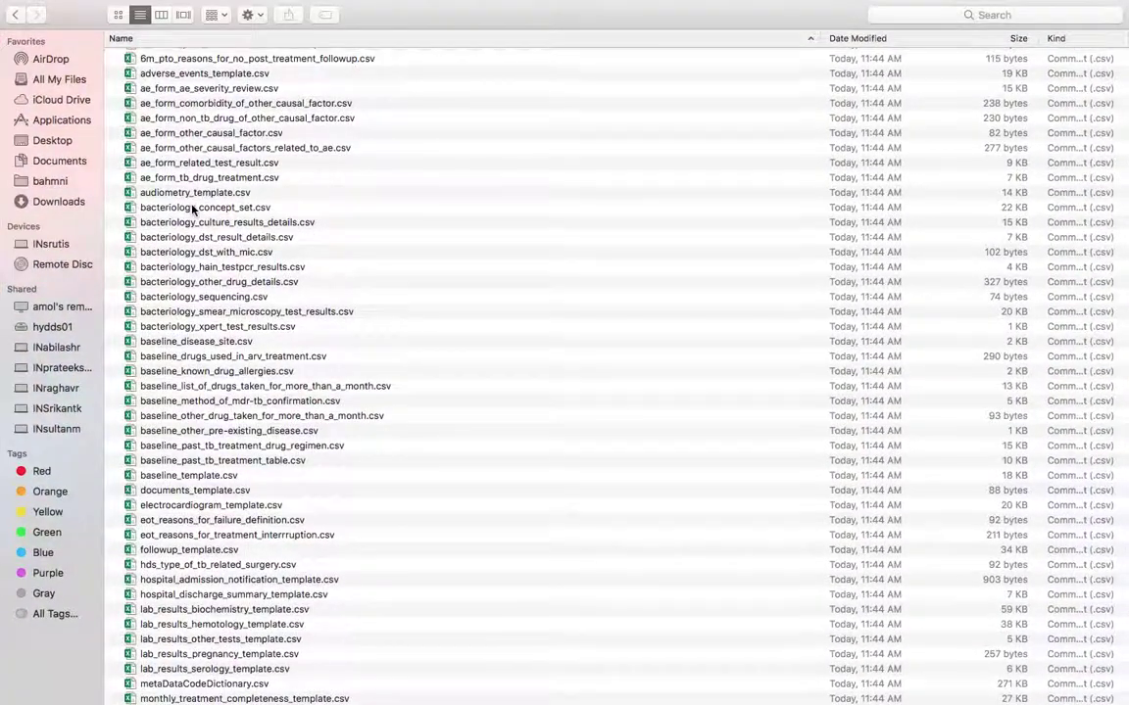
scroll(193, 209, "down", 10)
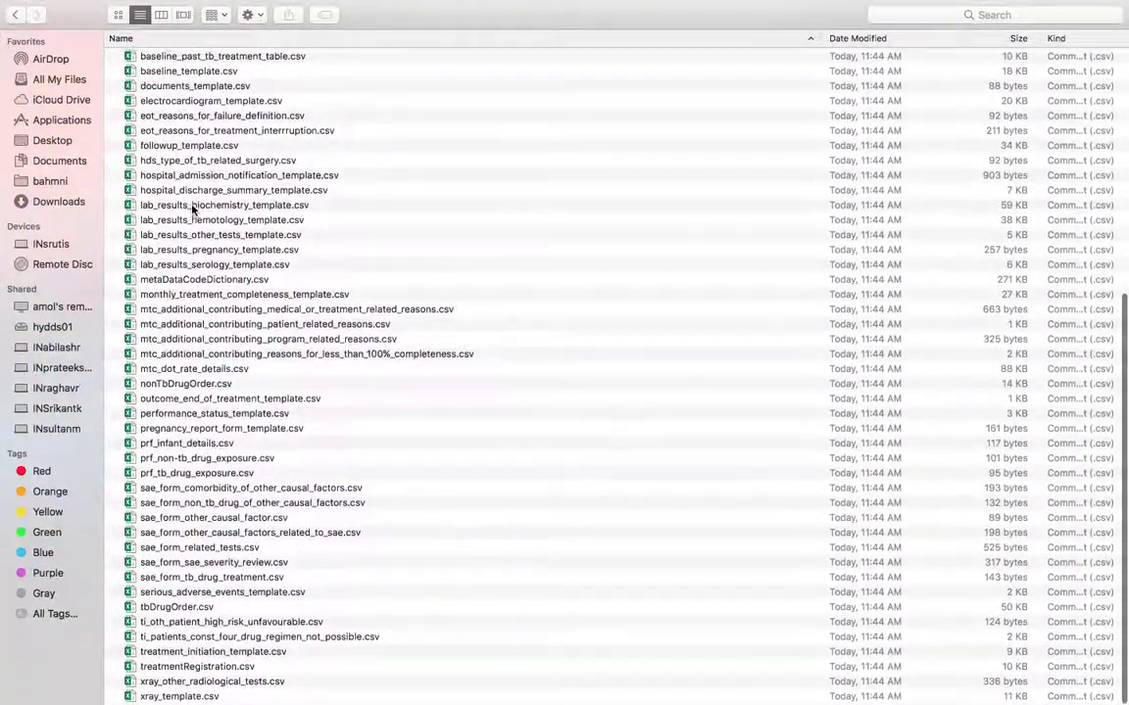
scroll(193, 208, "up", 10)
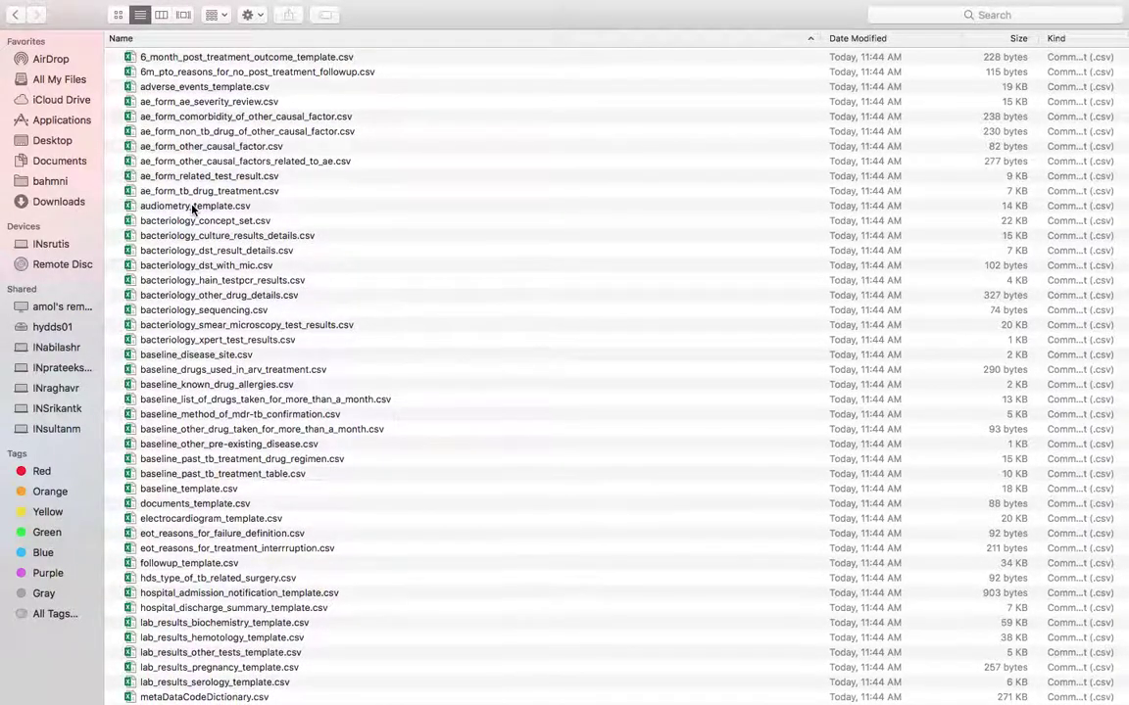
left_click(198, 358)
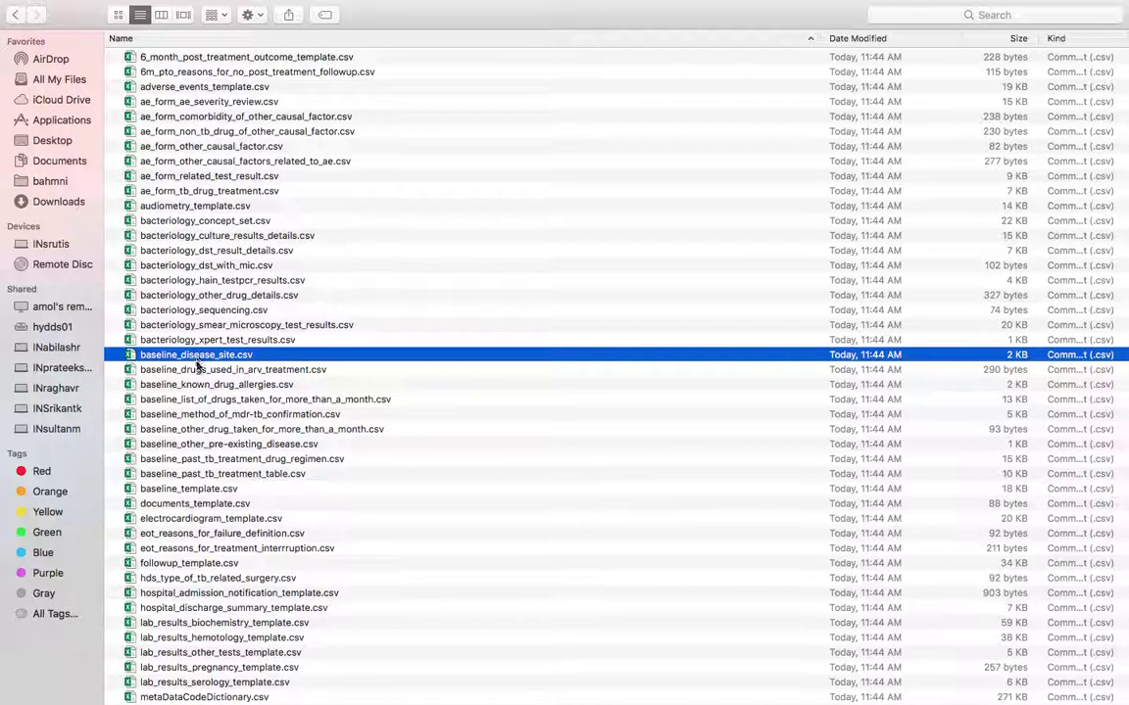
double_click(209, 490)
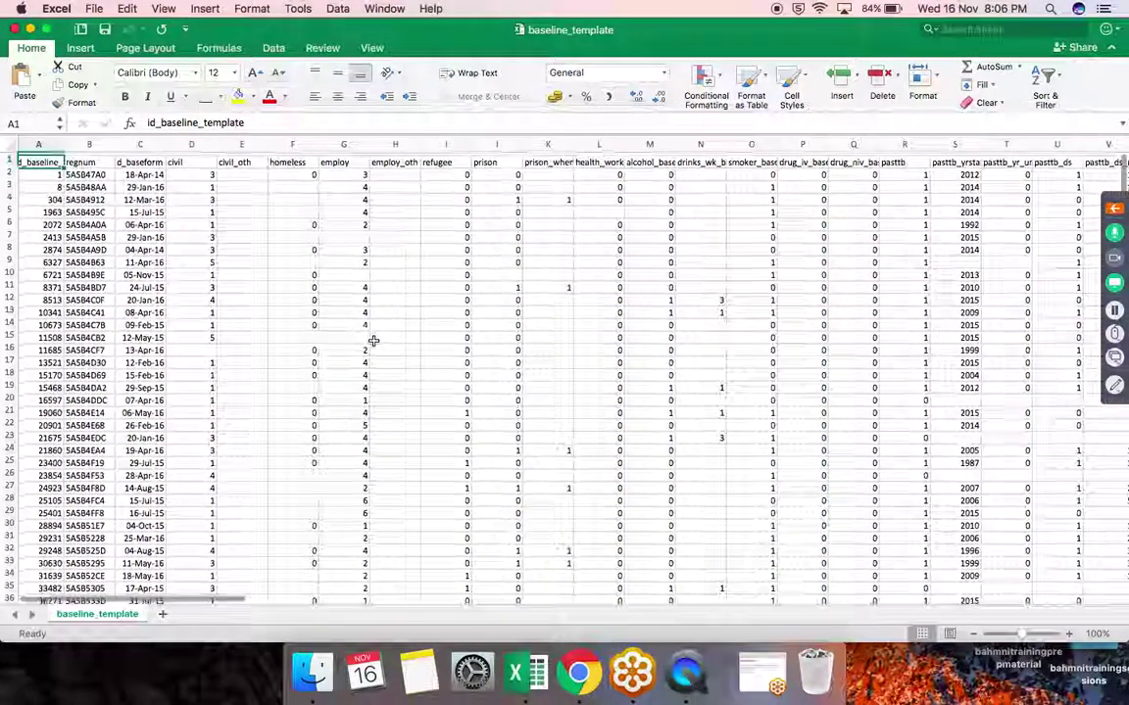
- Show the baseline_template workbook full screen and examine its data from the regnum column across to the past TB and HIV columns
left_click(48, 29)
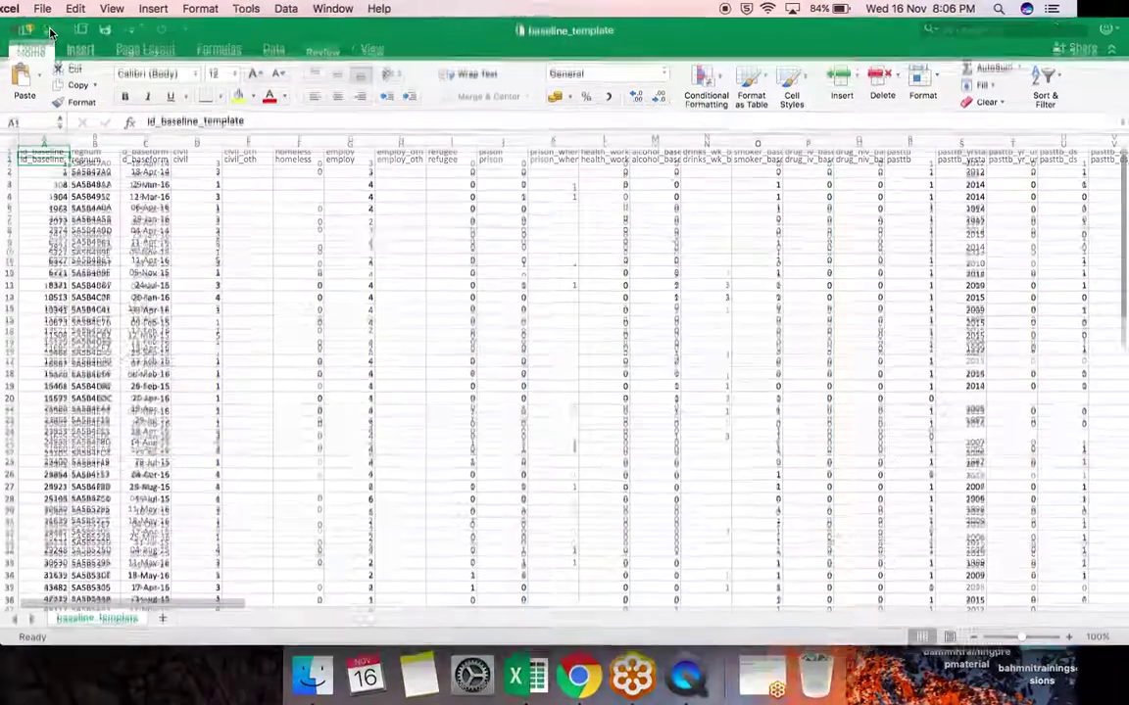
left_click(93, 164)
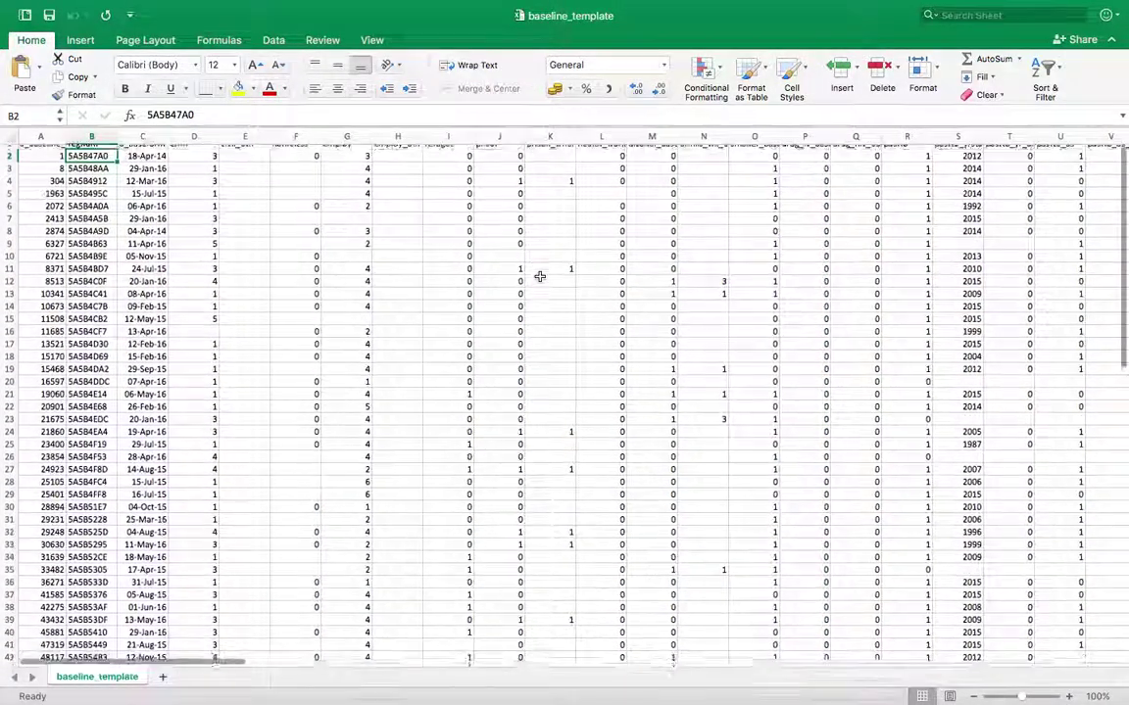
scroll(862, 236, "right", 3)
scroll(903, 247, "right", 10)
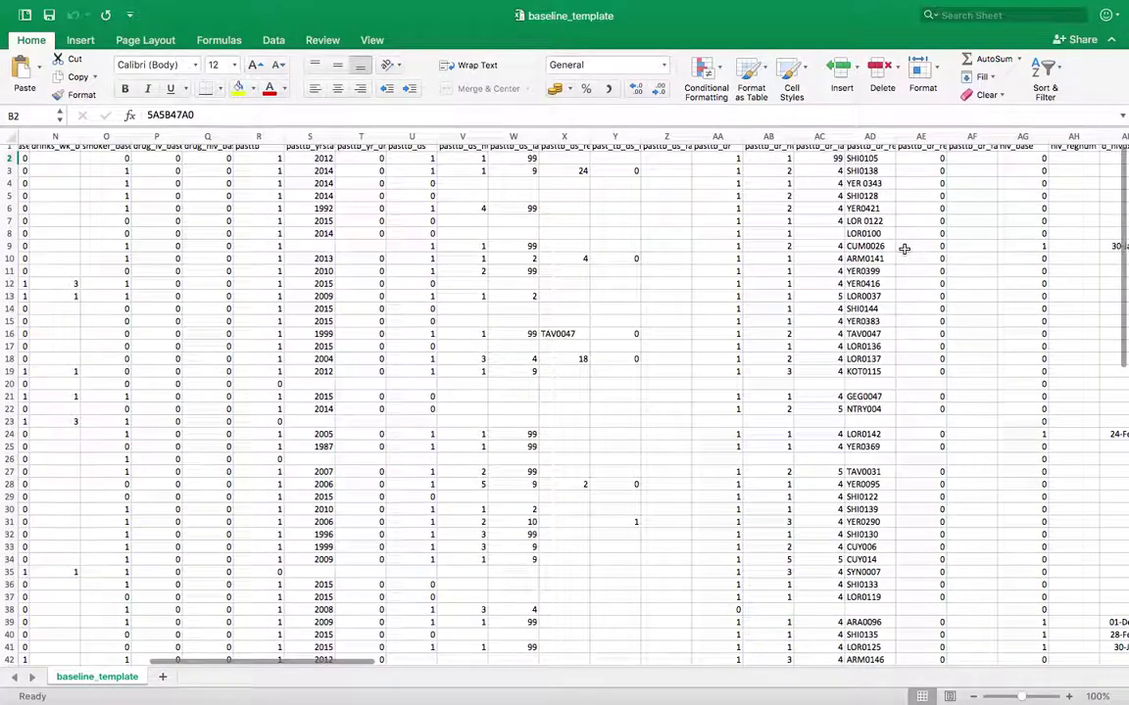
scroll(903, 248, "left", 15)
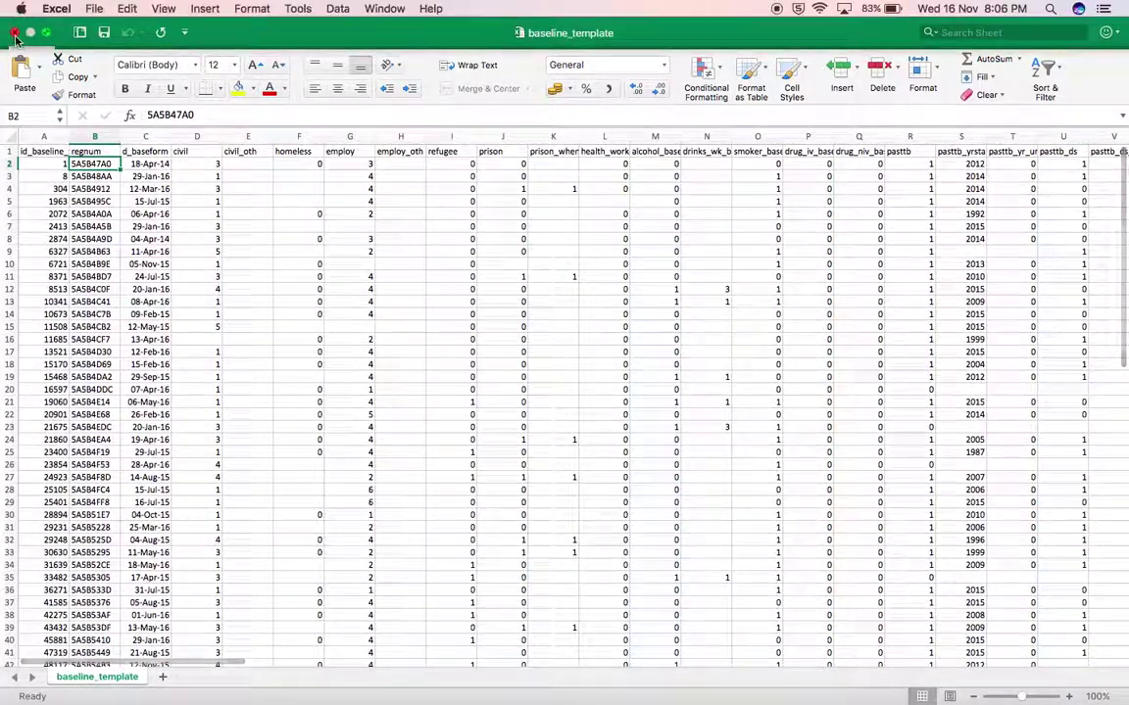
- Close the baseline_template workbook and switch back to the Demo slide of the full-screen presentation
left_click(13, 33)
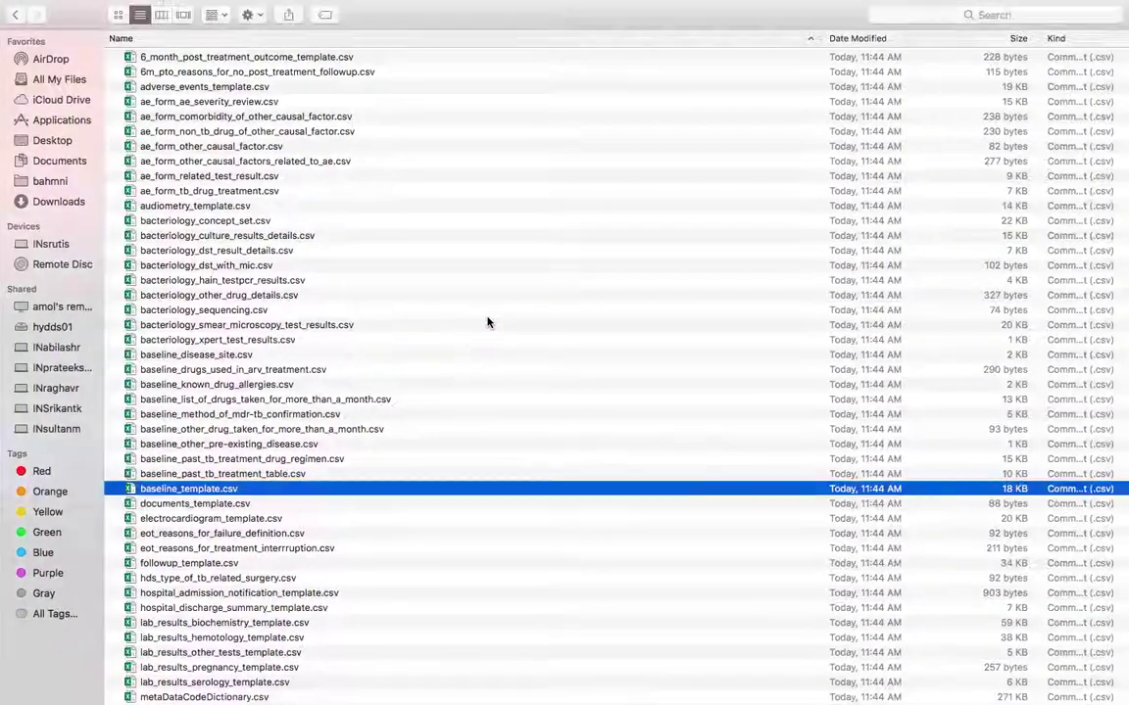
key("ctrl+Right")
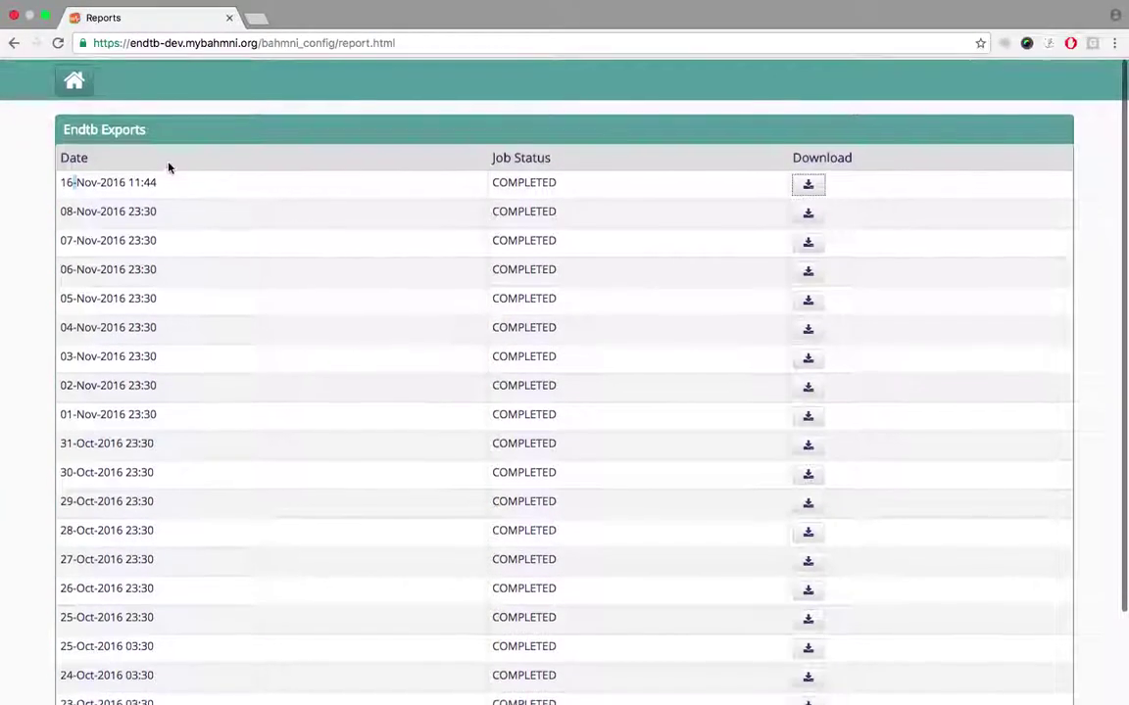
key("ctrl+Right")
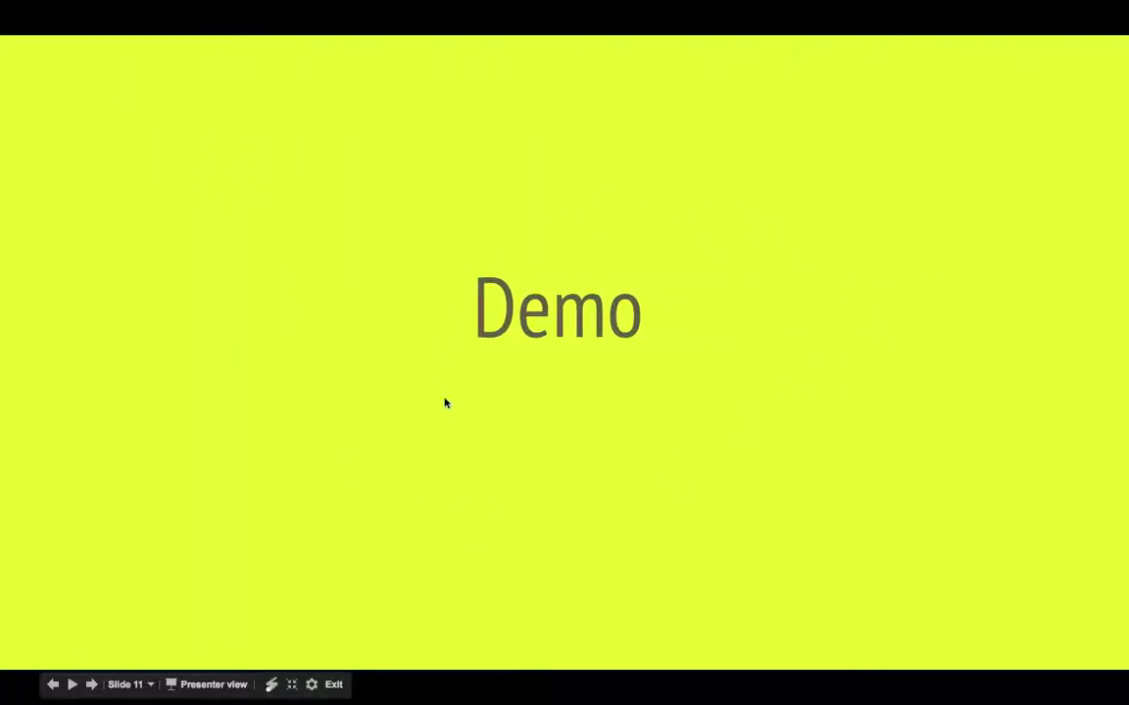